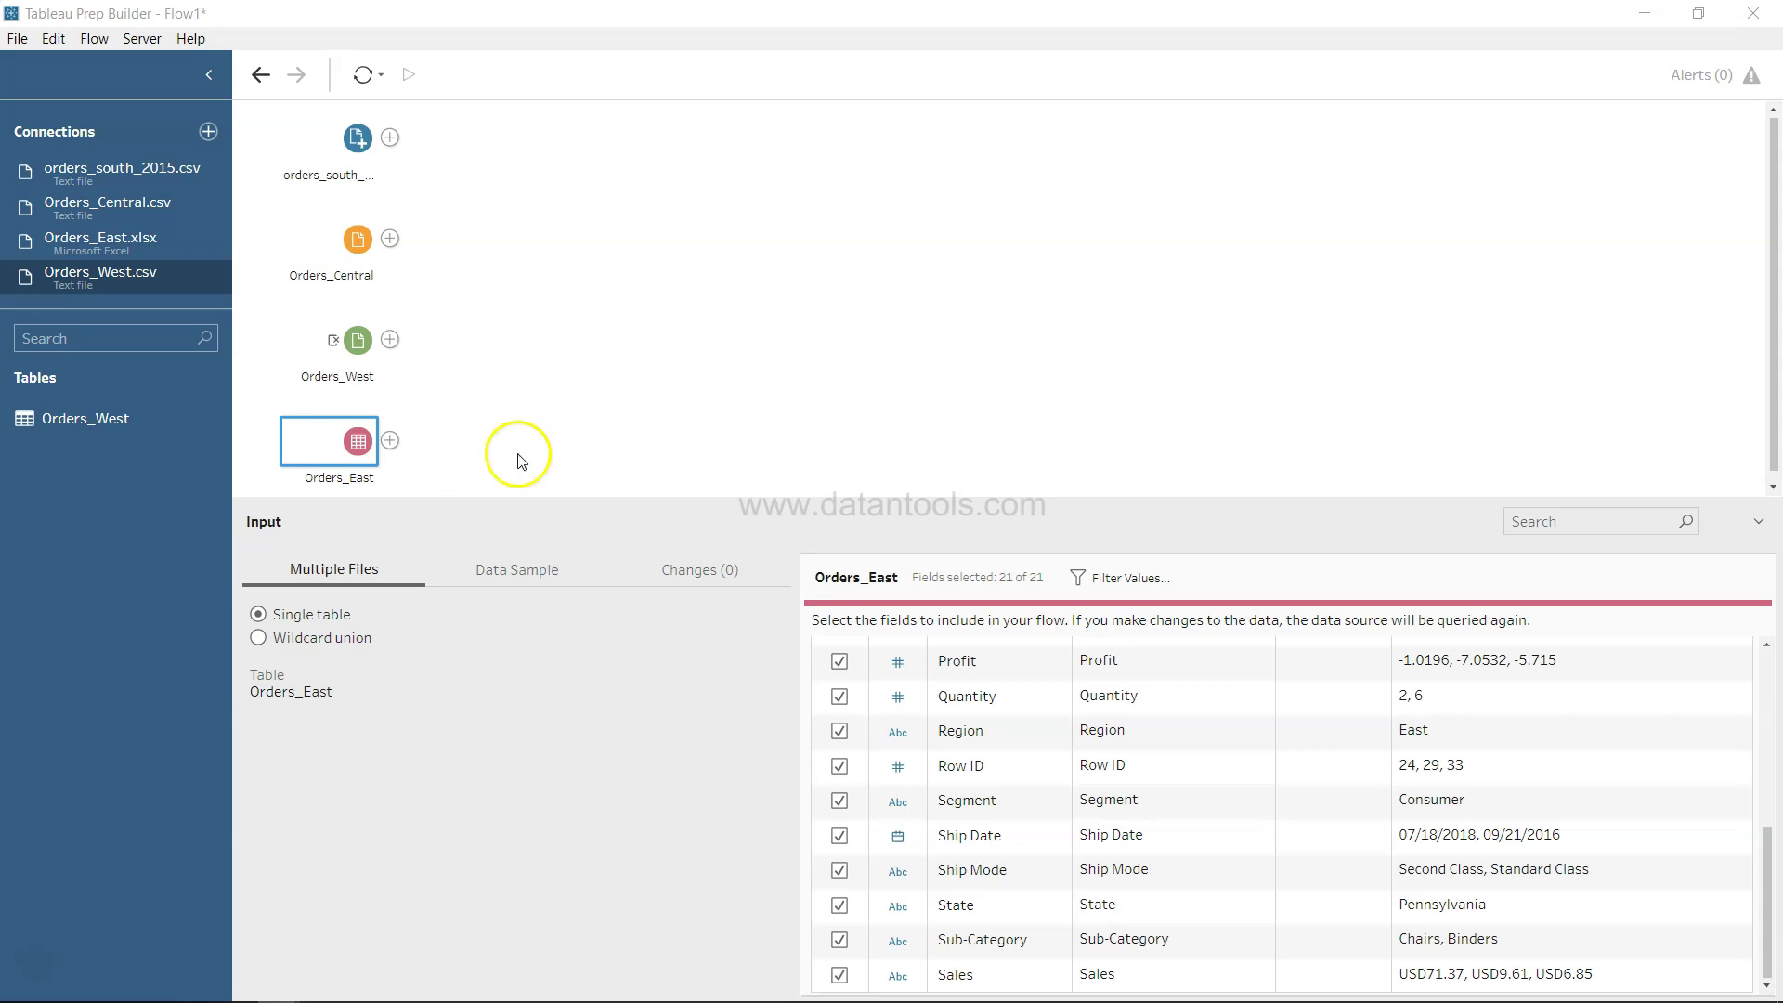
Add a cleaning step after the Orders_Central input.
left_click(390, 241)
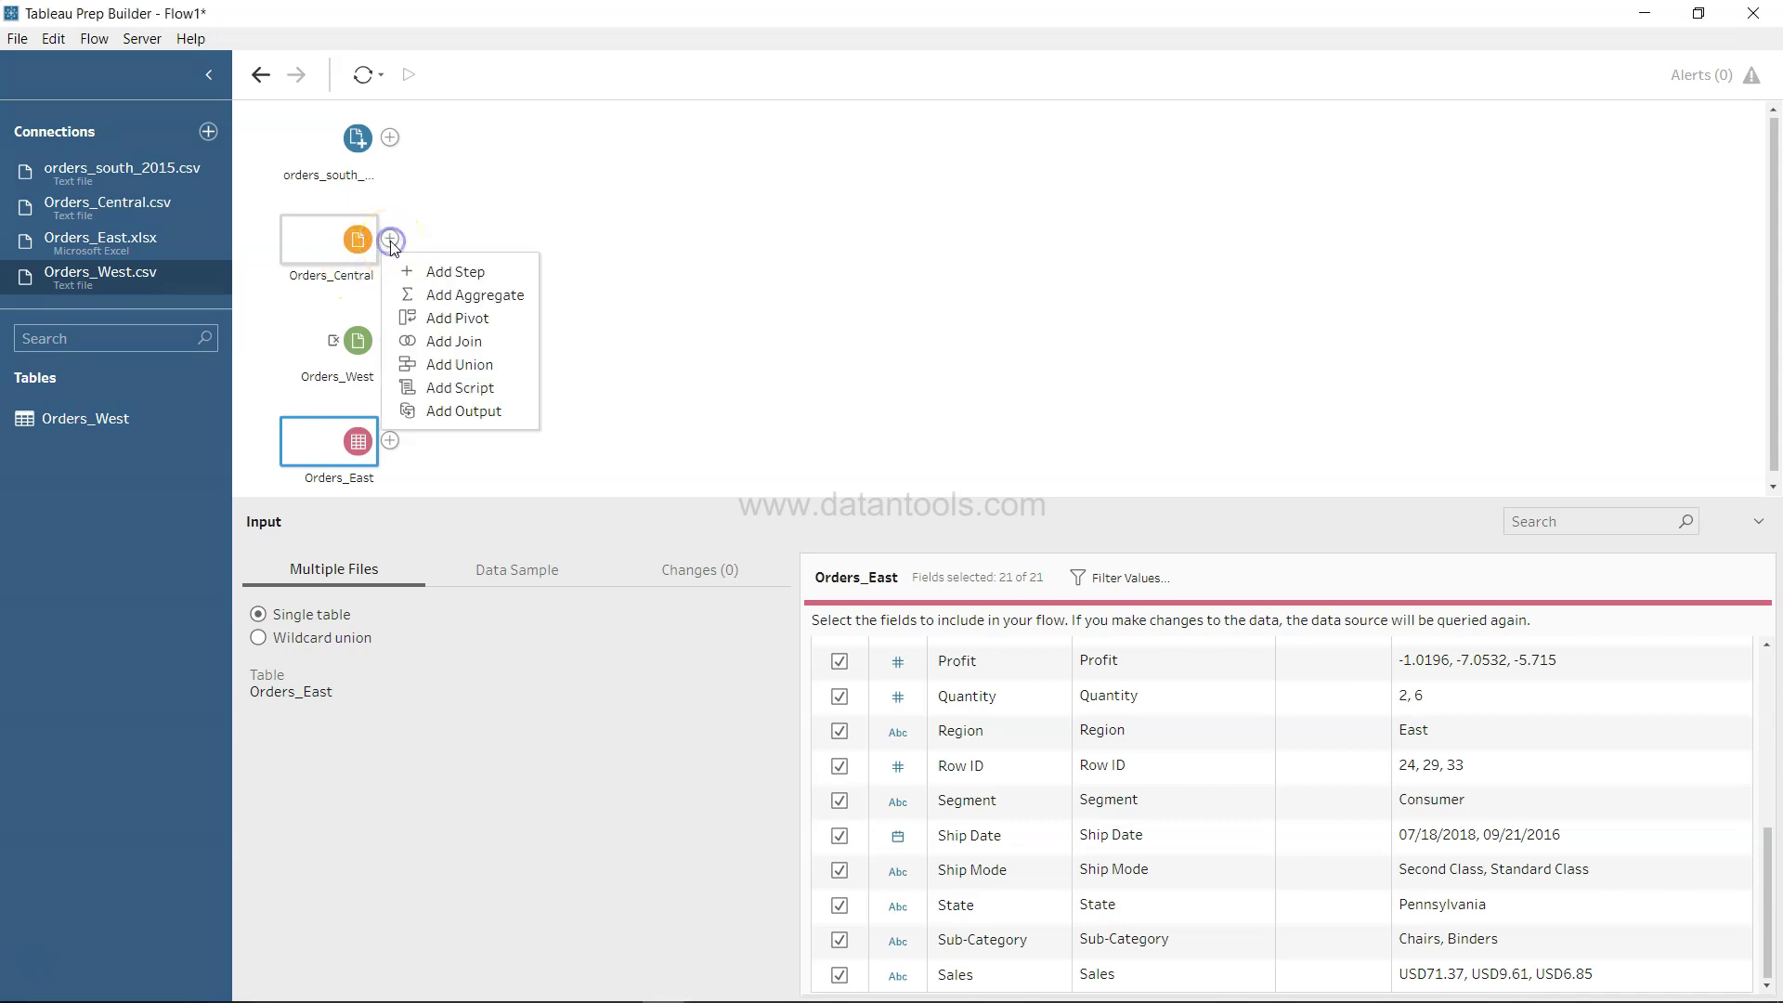
left_click(454, 271)
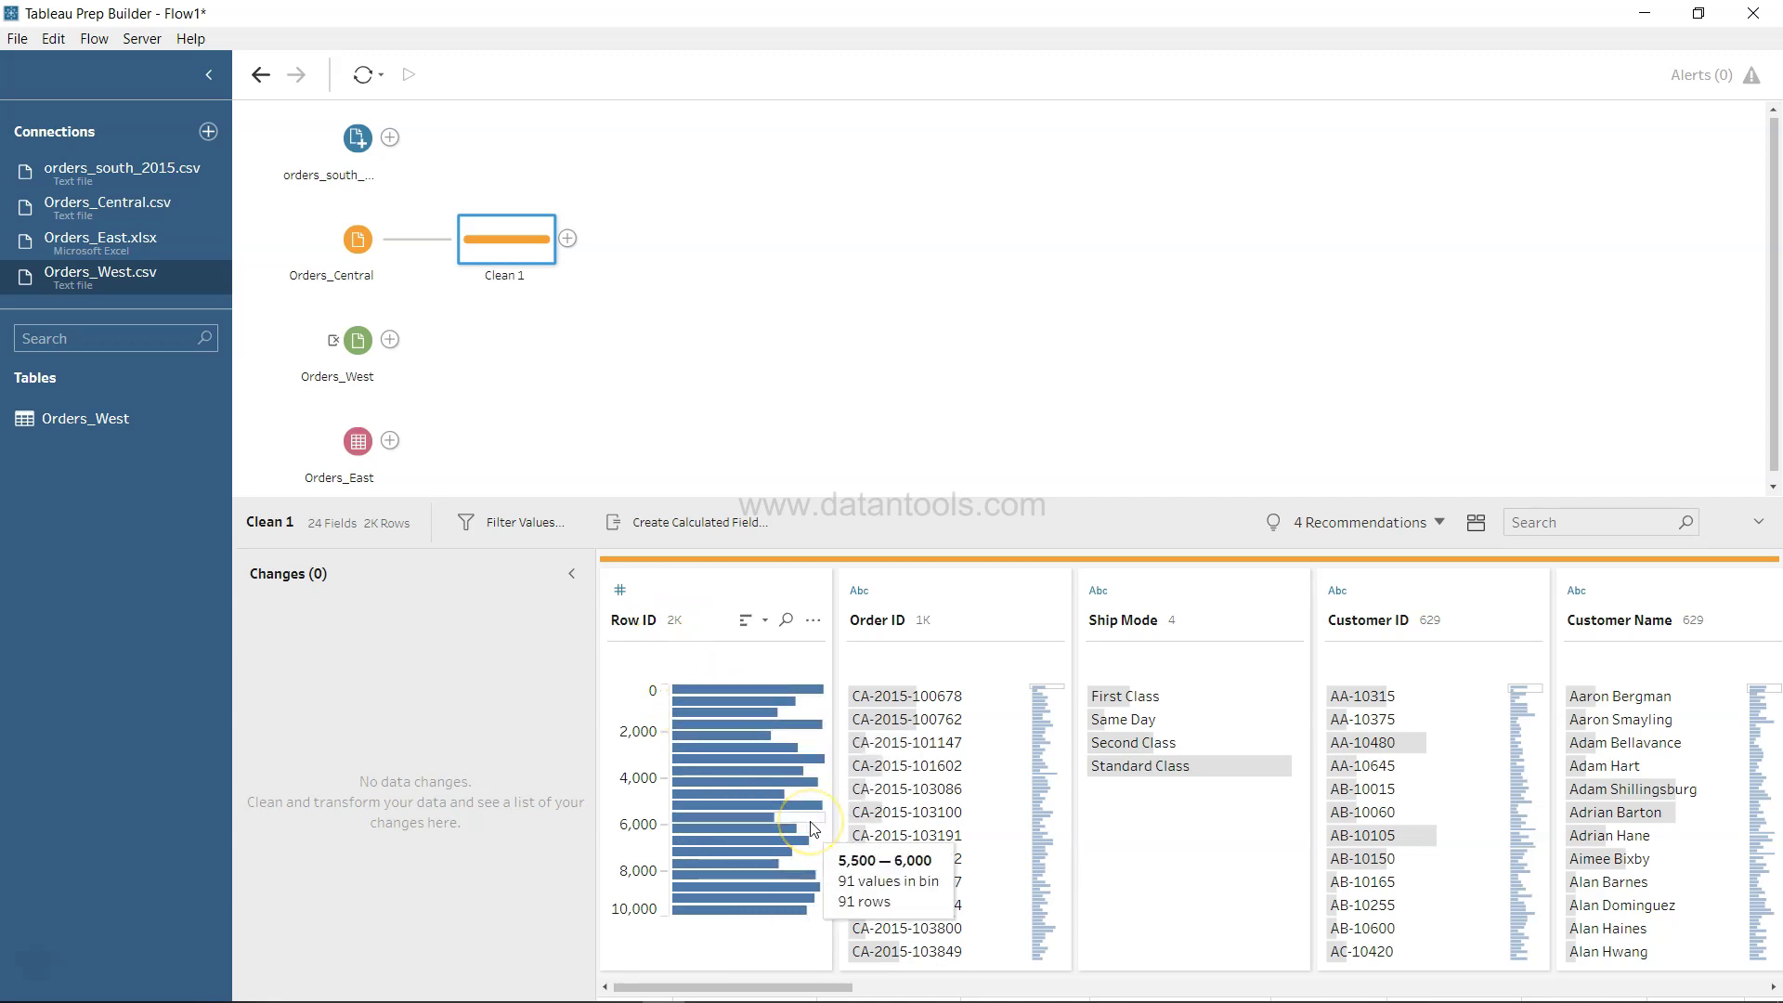
Examine the profile cards of the Orders_Central fields in the cleaning step and its list of recommended changes.
scroll(812, 829, "right", 1)
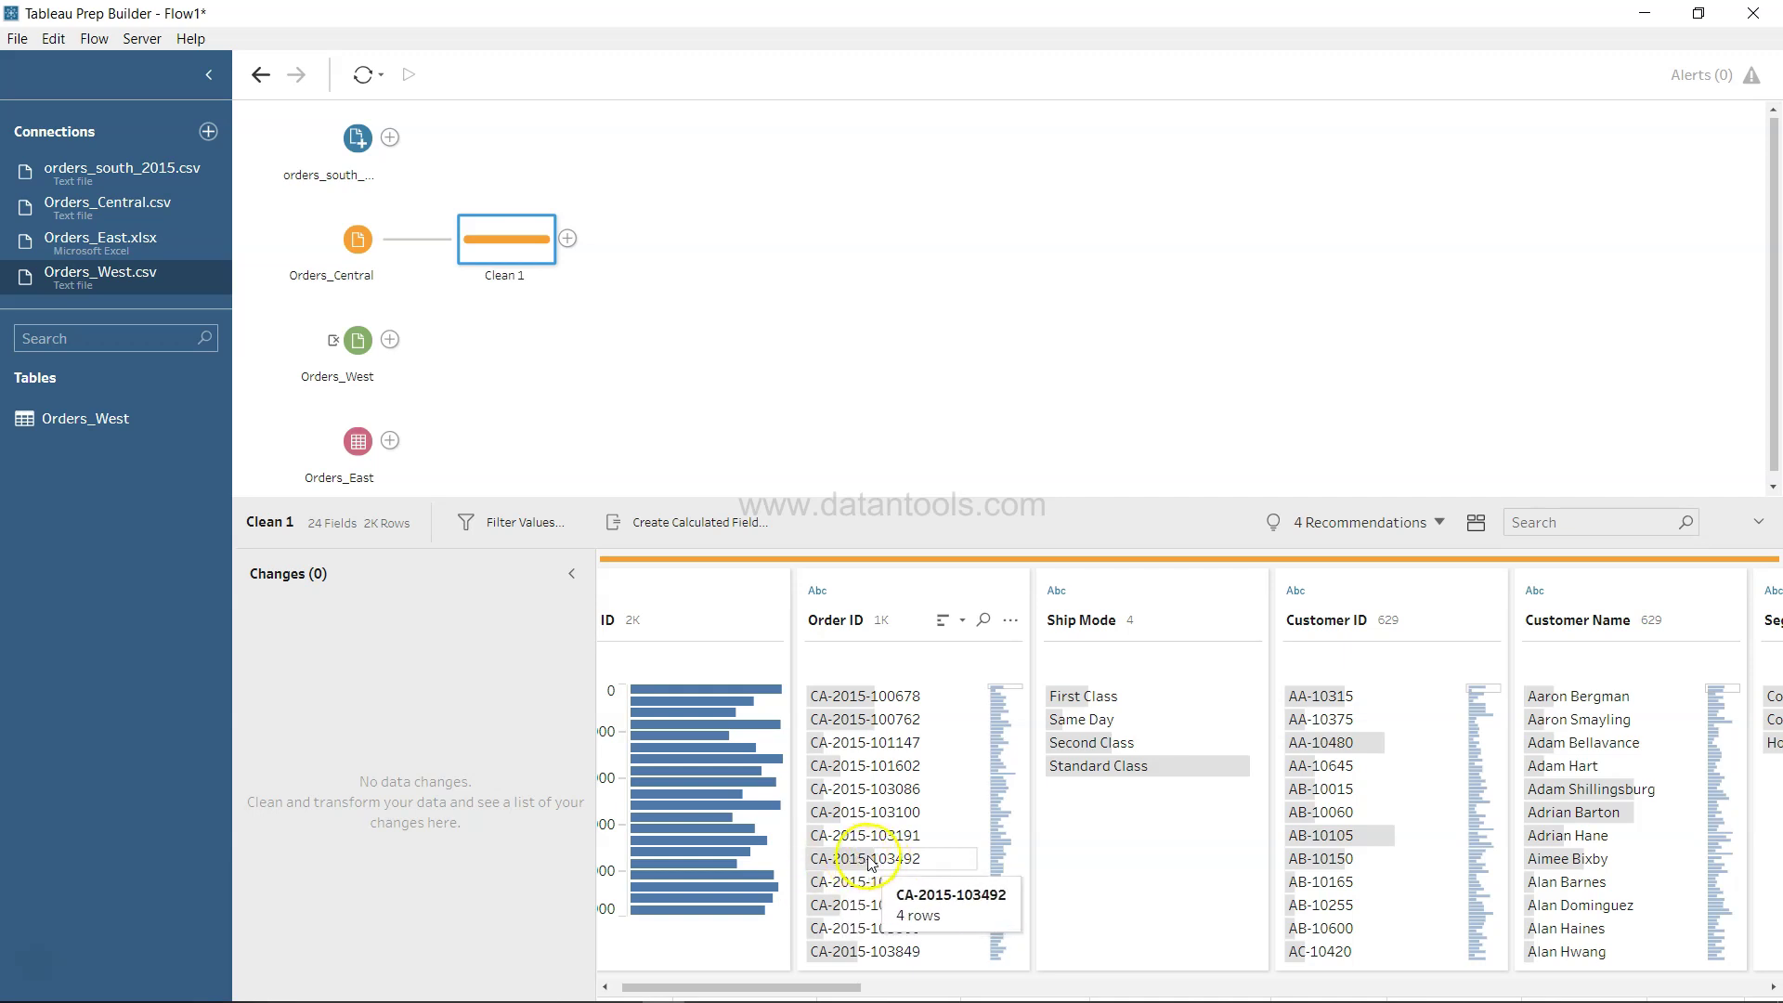
scroll(871, 862, "right", 2)
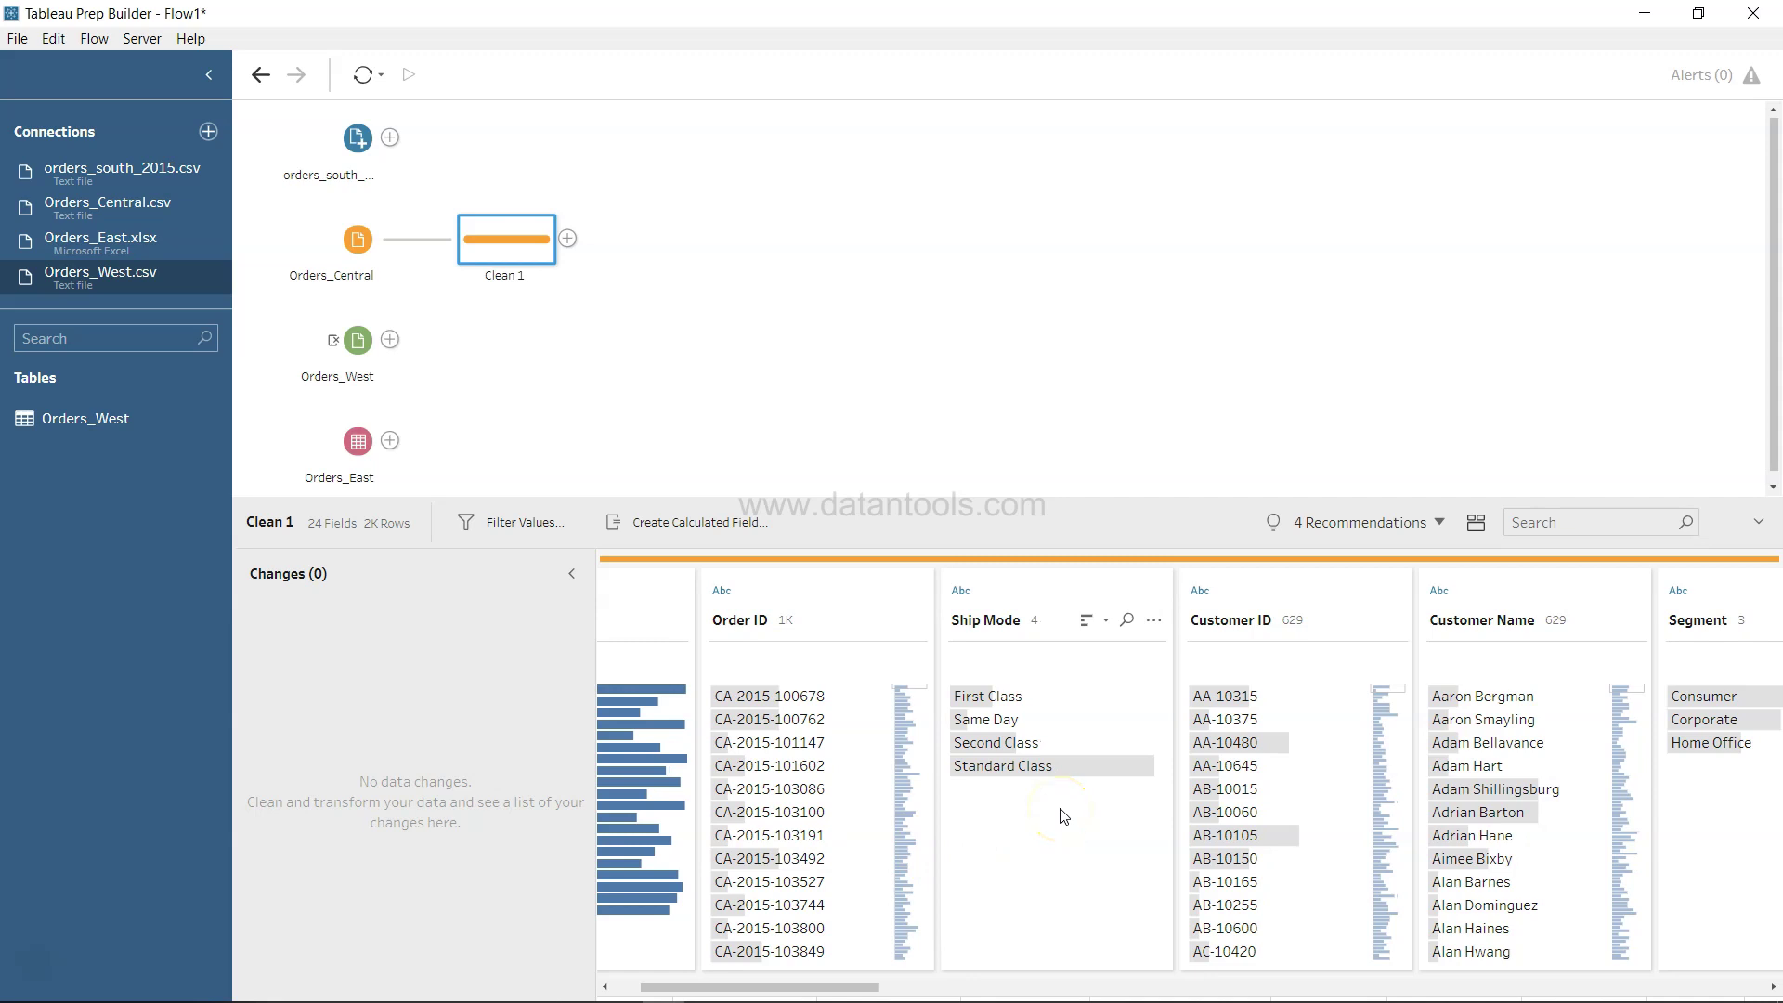
mouse_move(1031, 778)
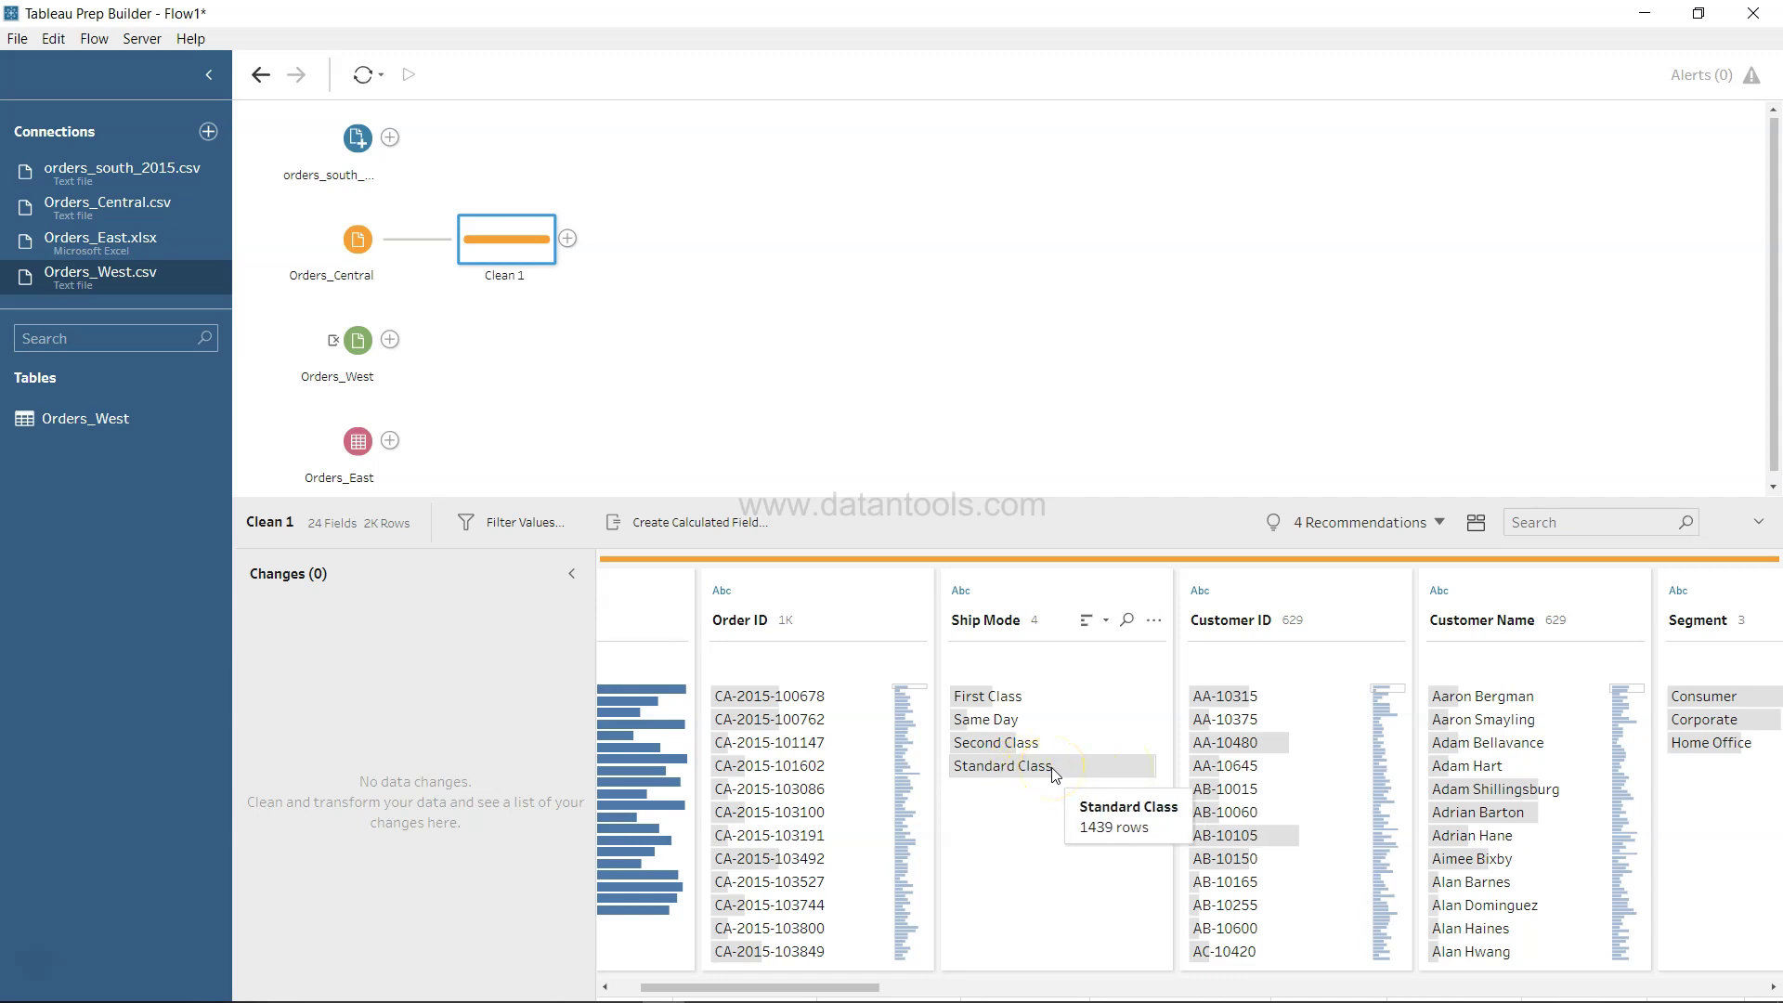
scroll(1055, 773, "right", 3)
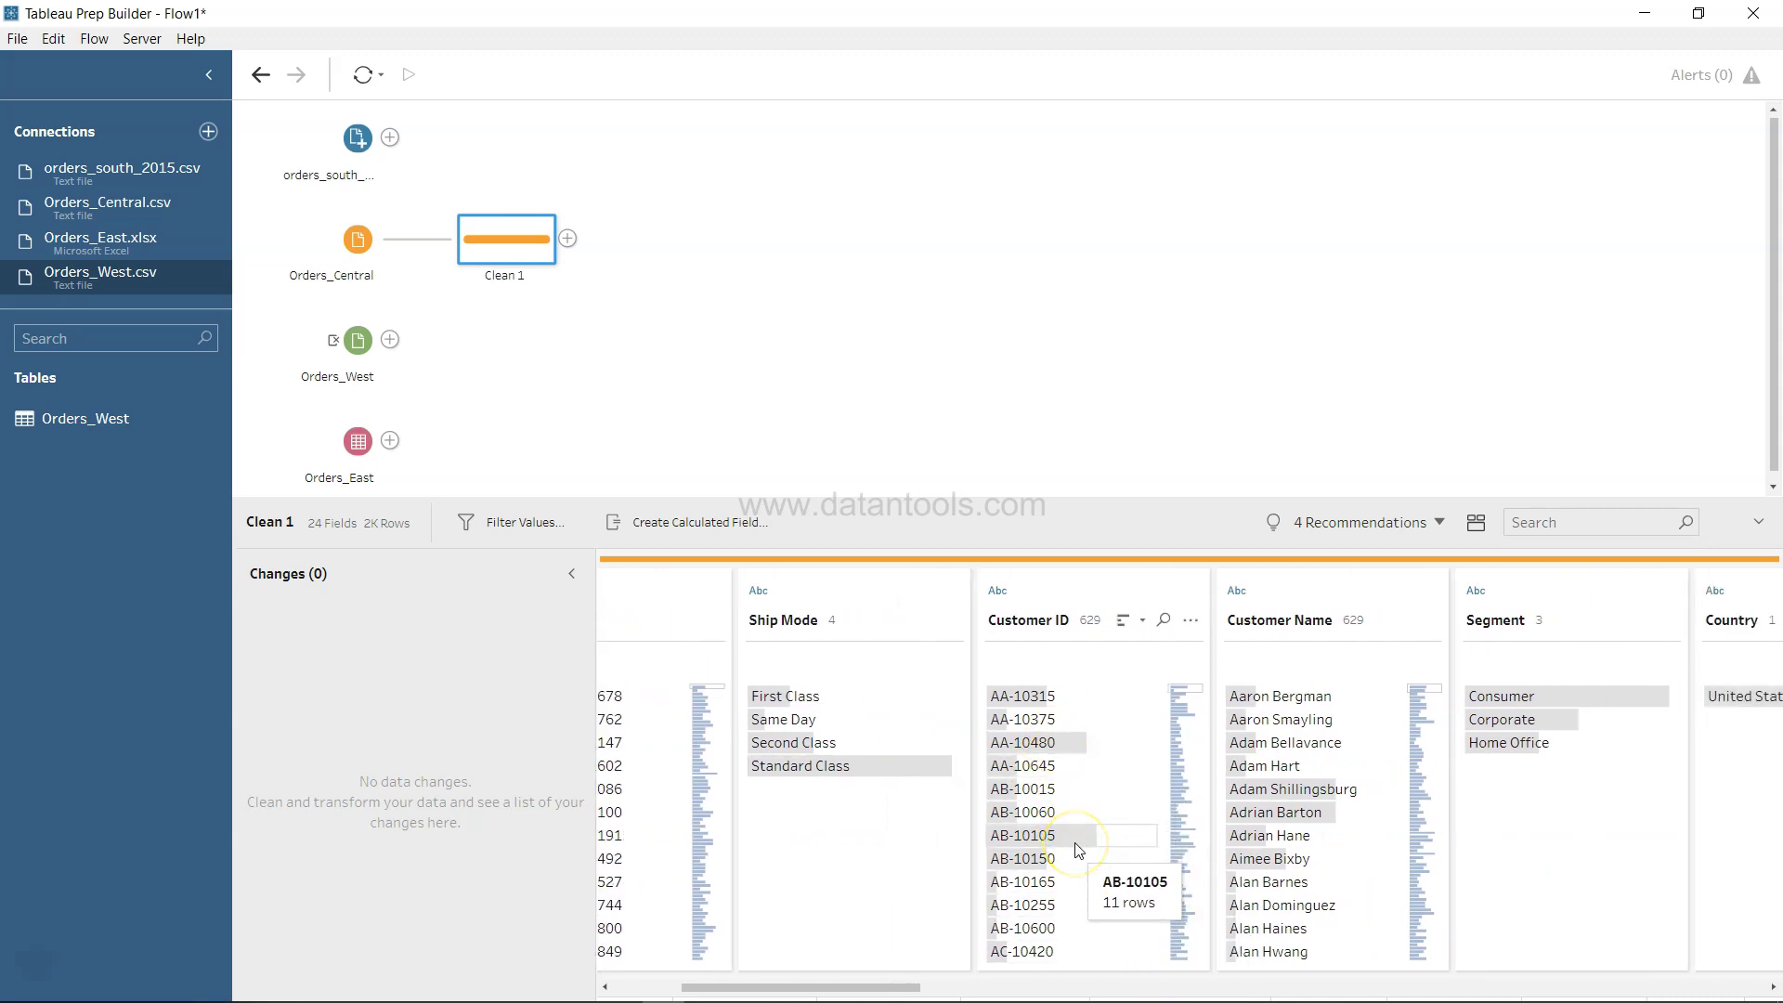
scroll(1077, 849, "right", 2)
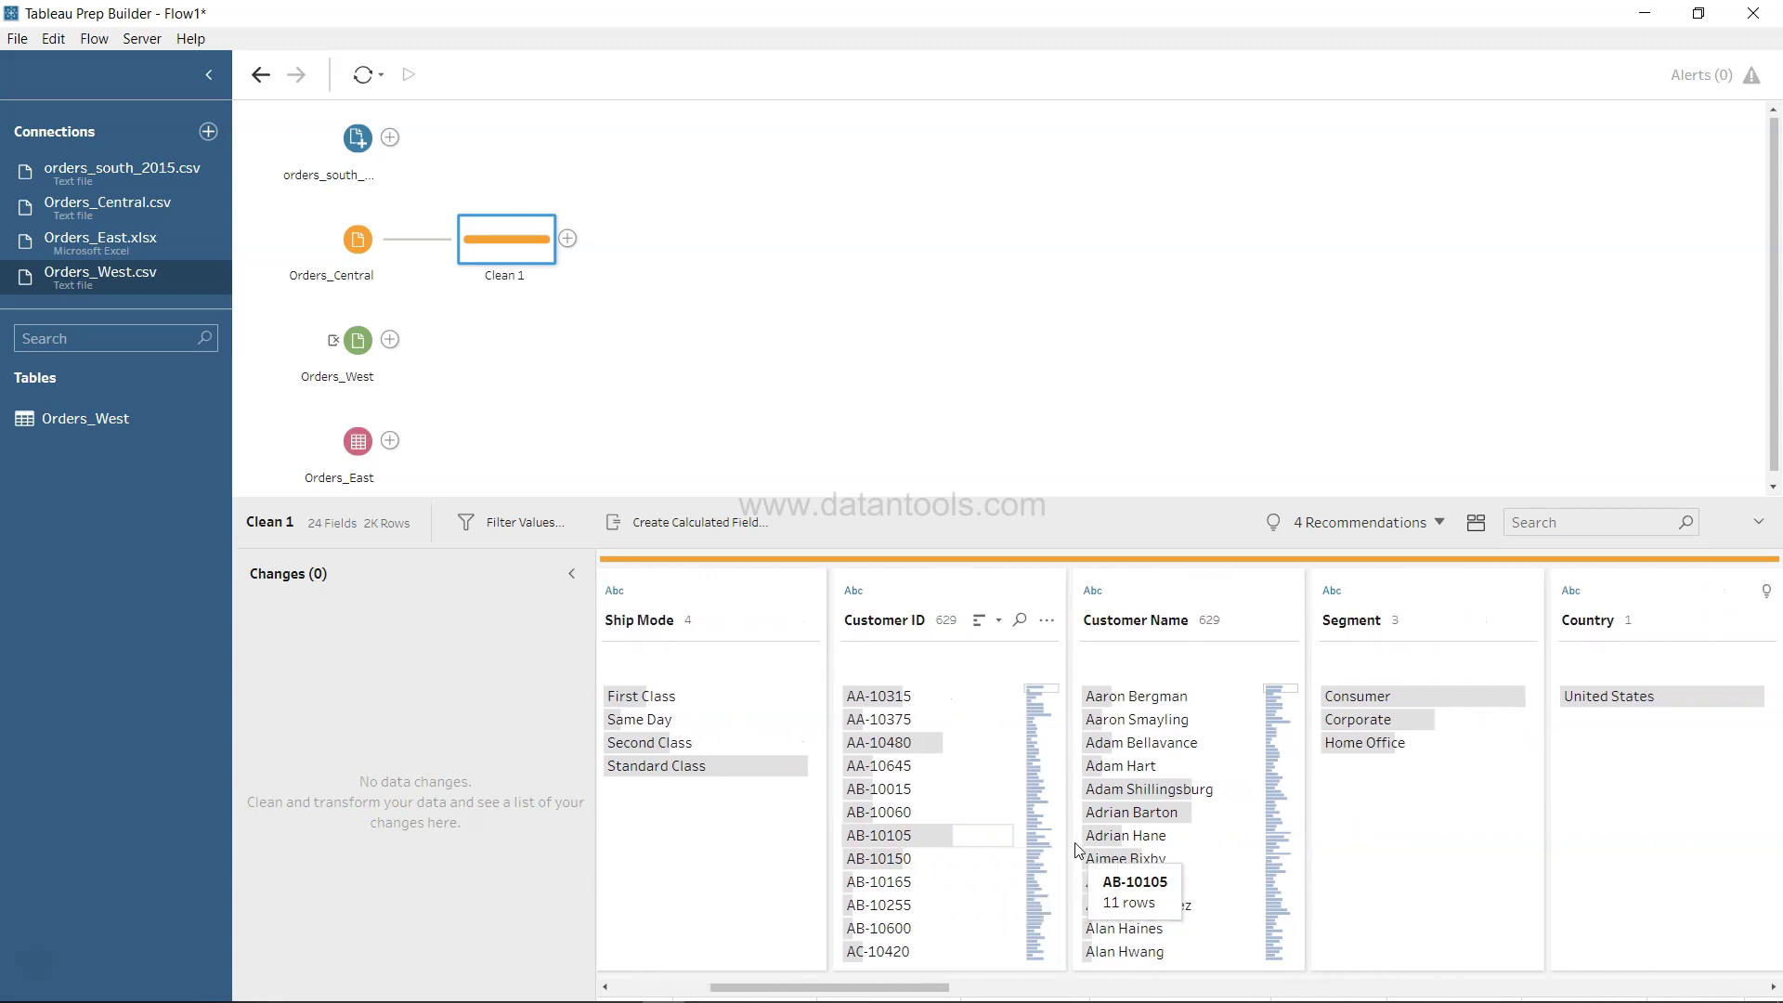
scroll(1172, 829, "down", 5)
scroll(1178, 834, "up", 4)
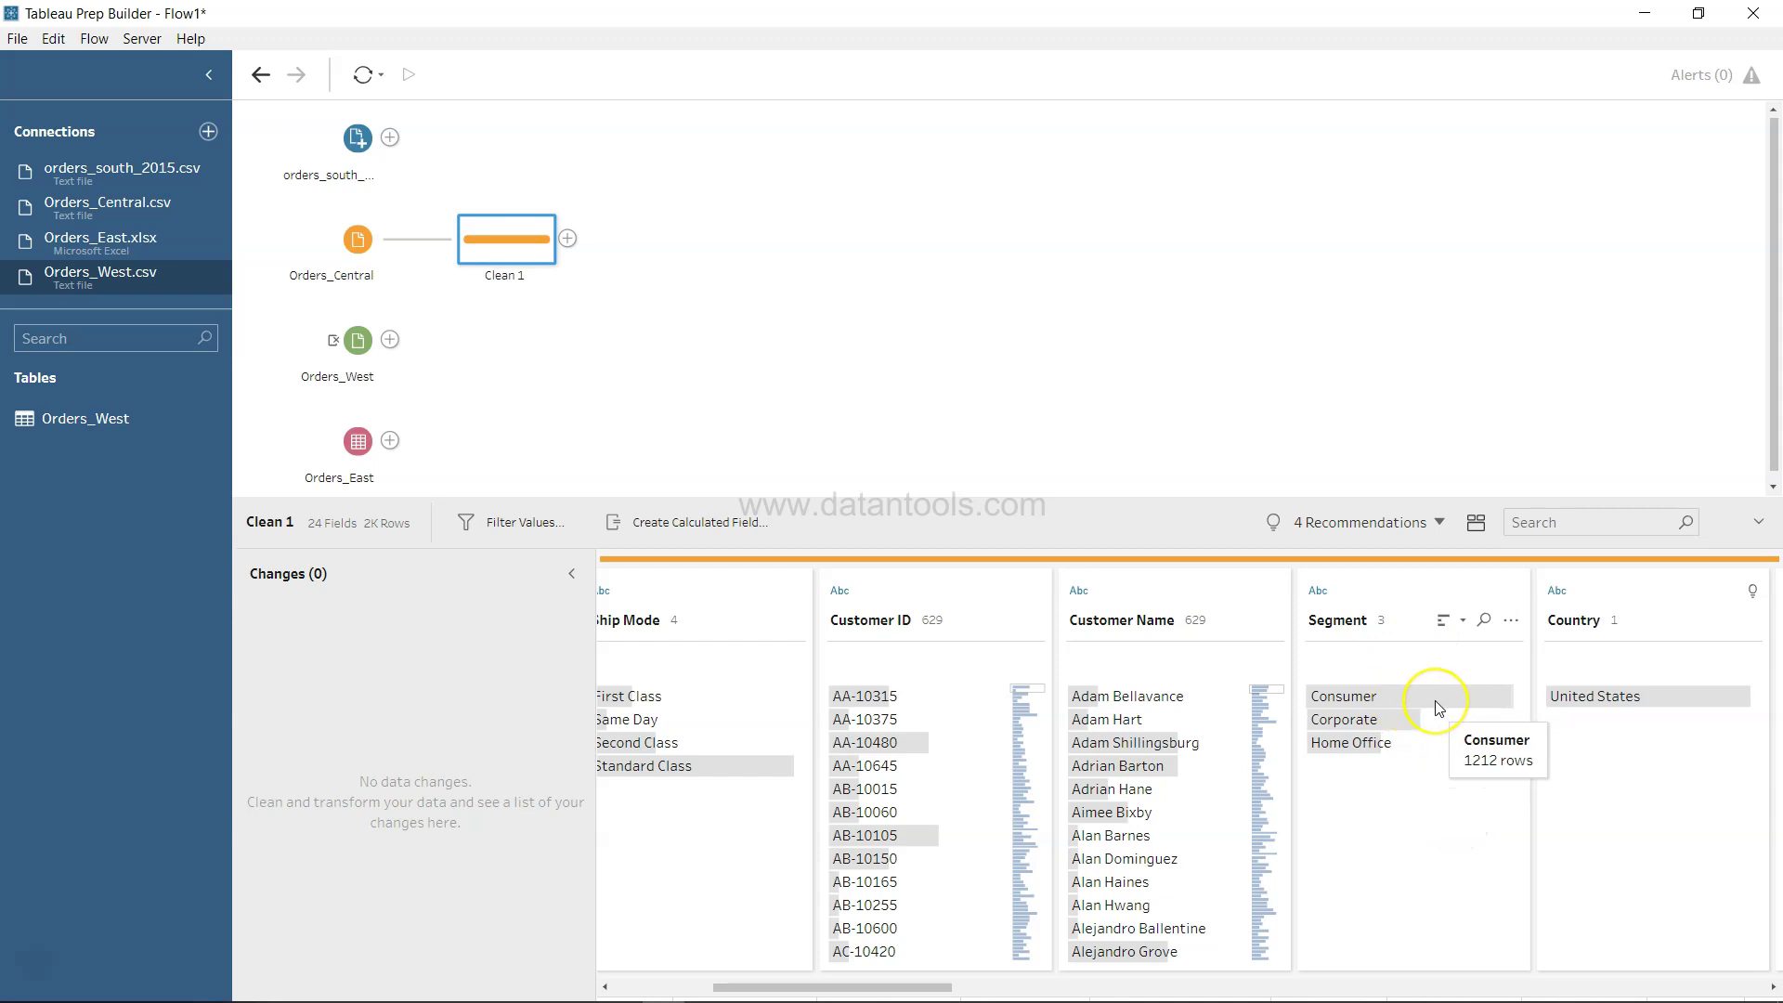
scroll(1437, 708, "right", 10)
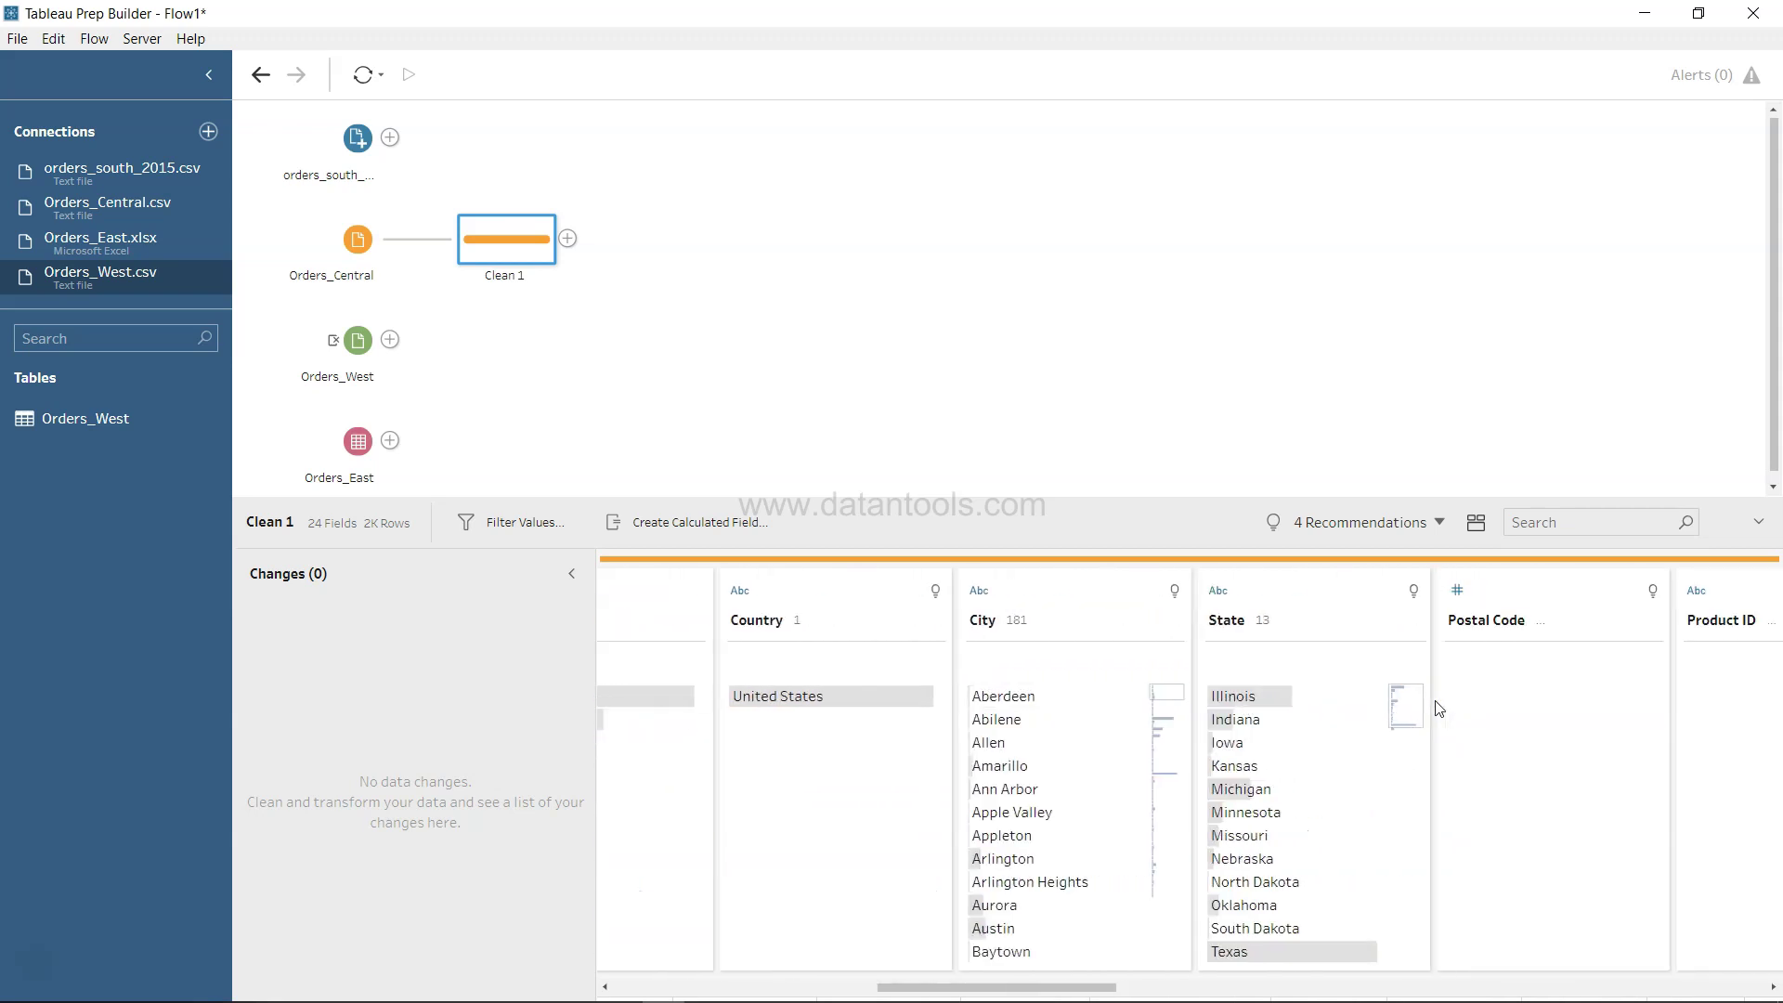
scroll(1437, 708, "right", 5)
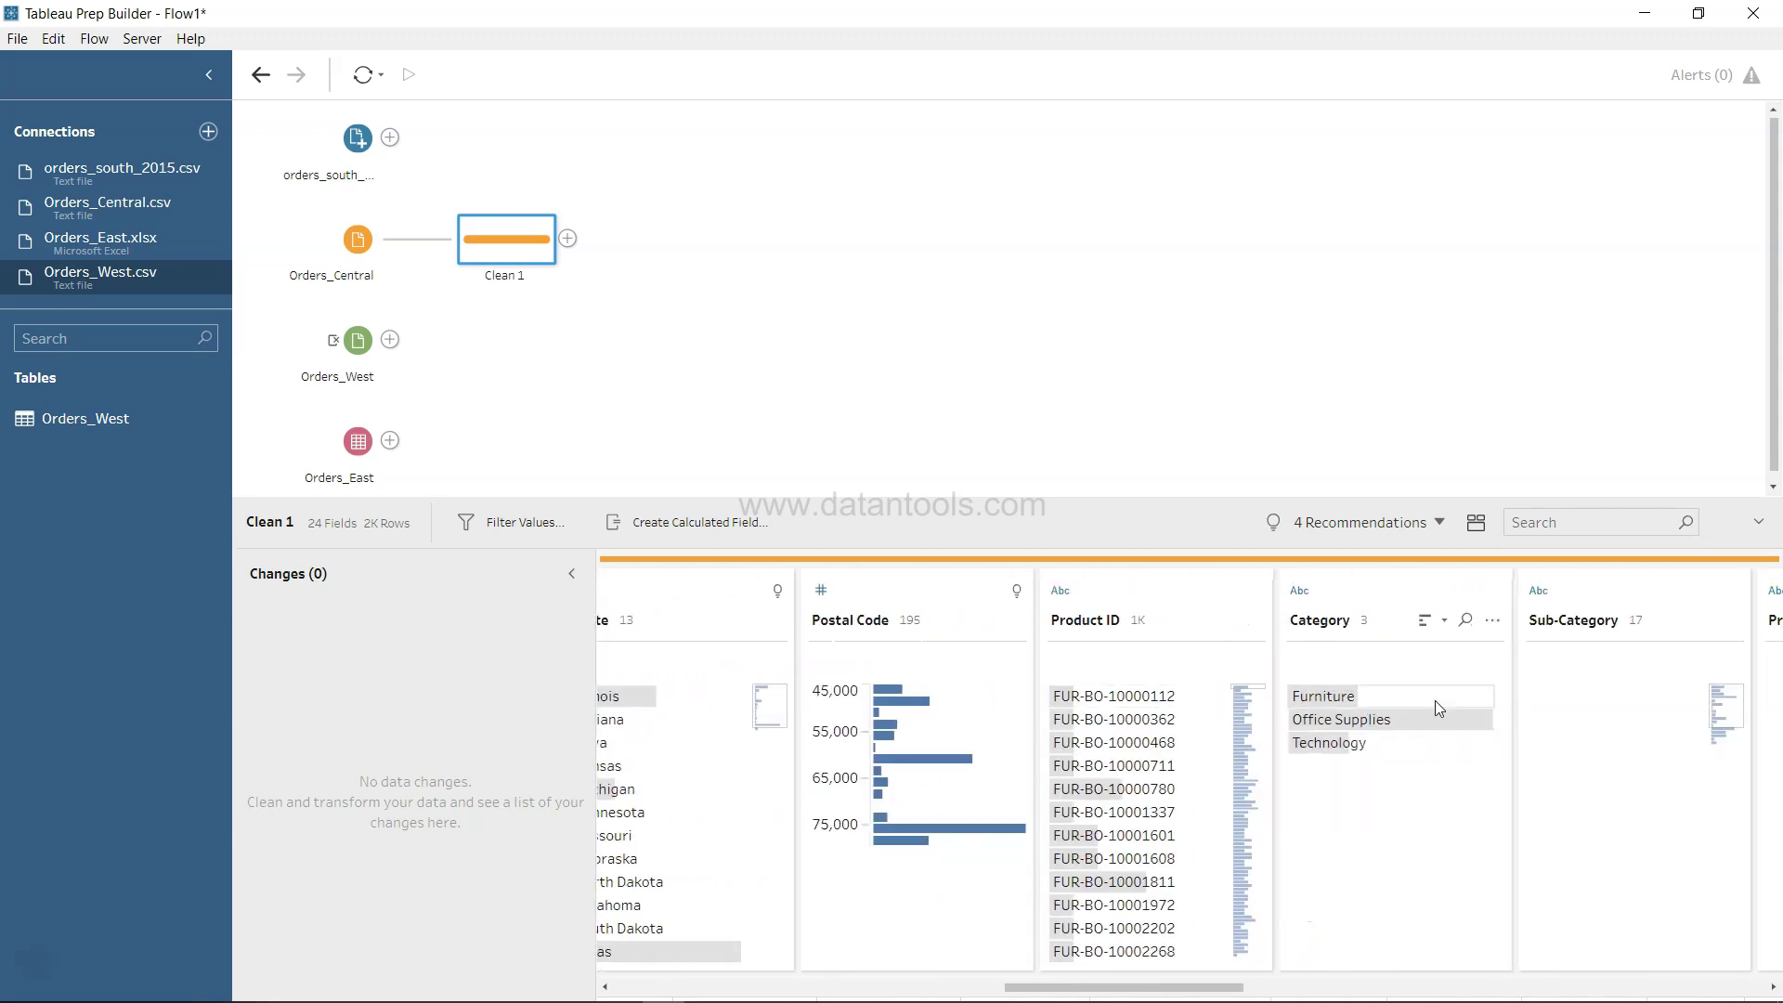
scroll(1438, 708, "left", 15)
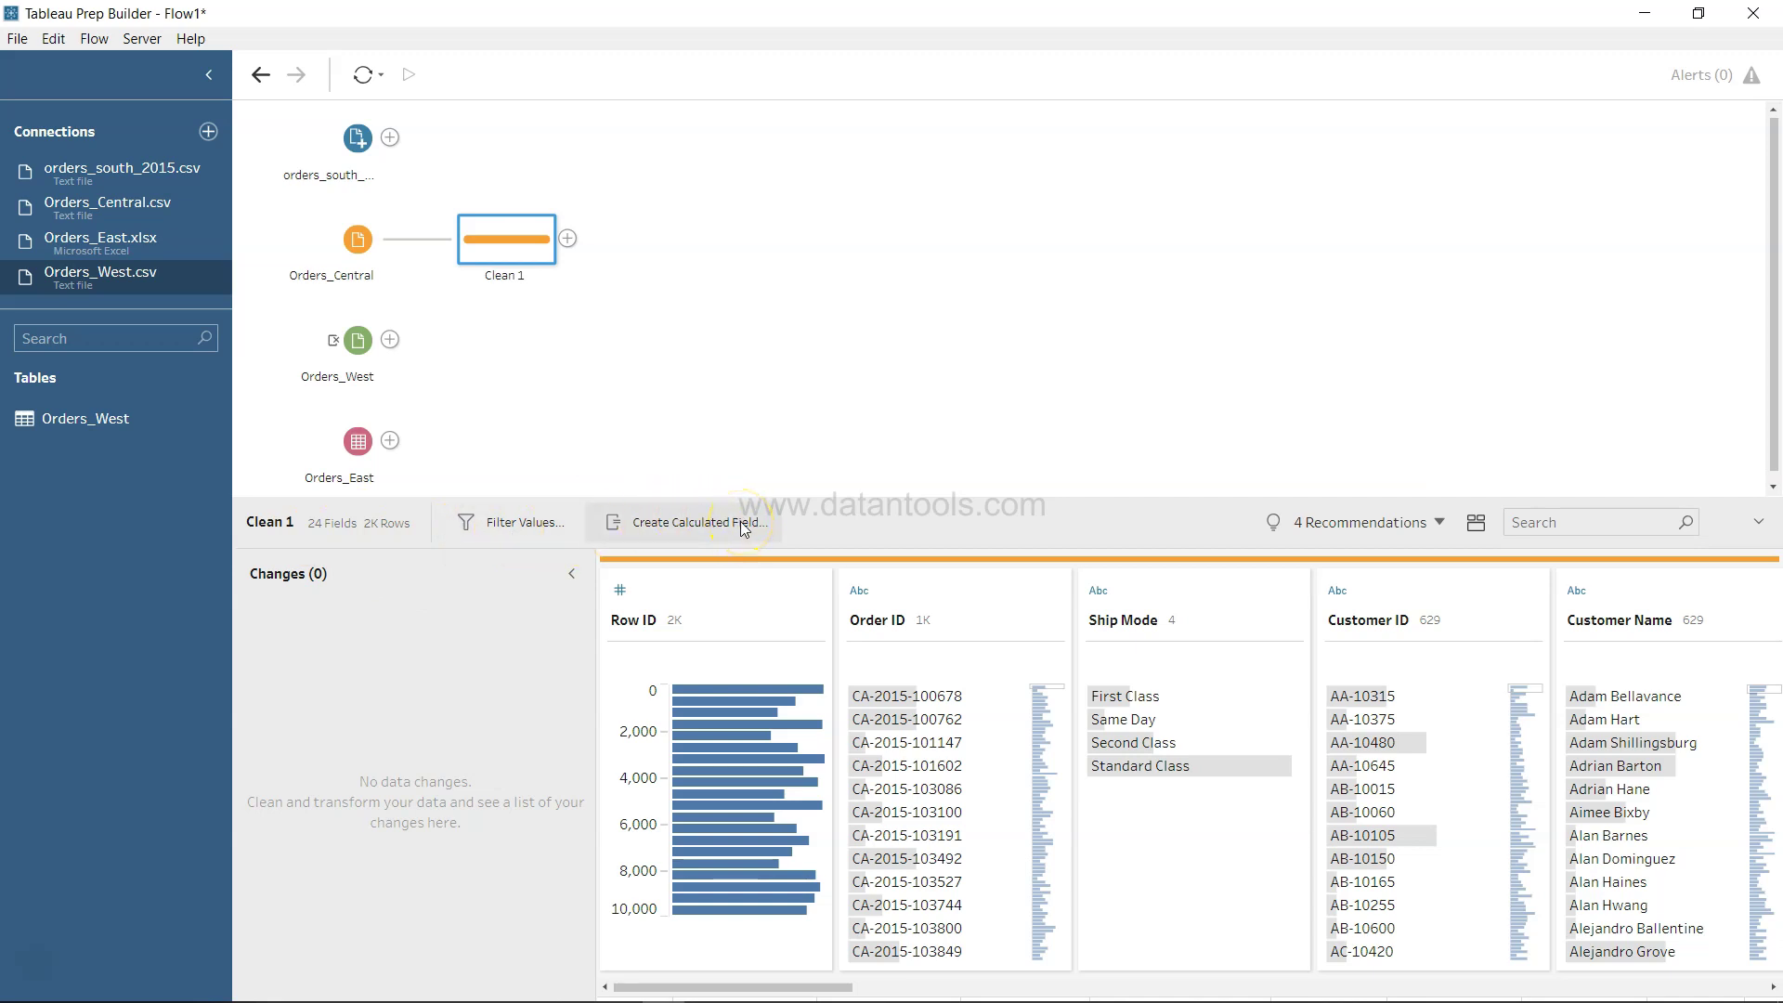
left_click(1436, 524)
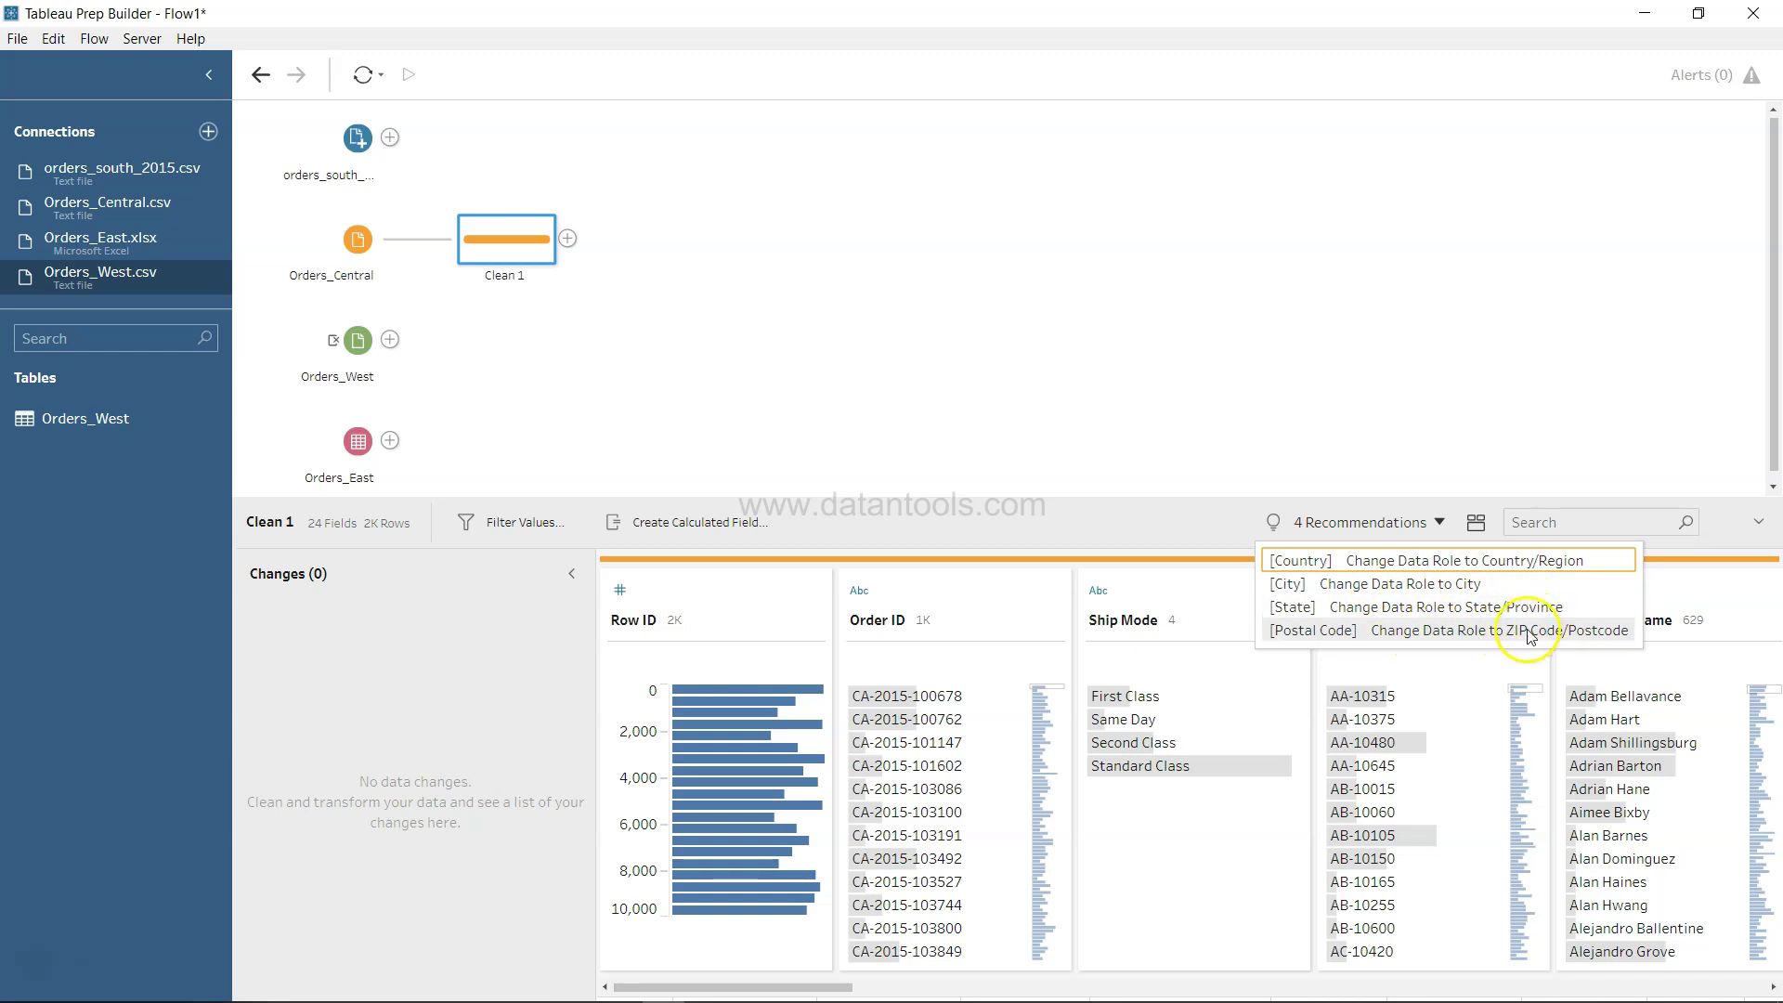
left_click(1224, 538)
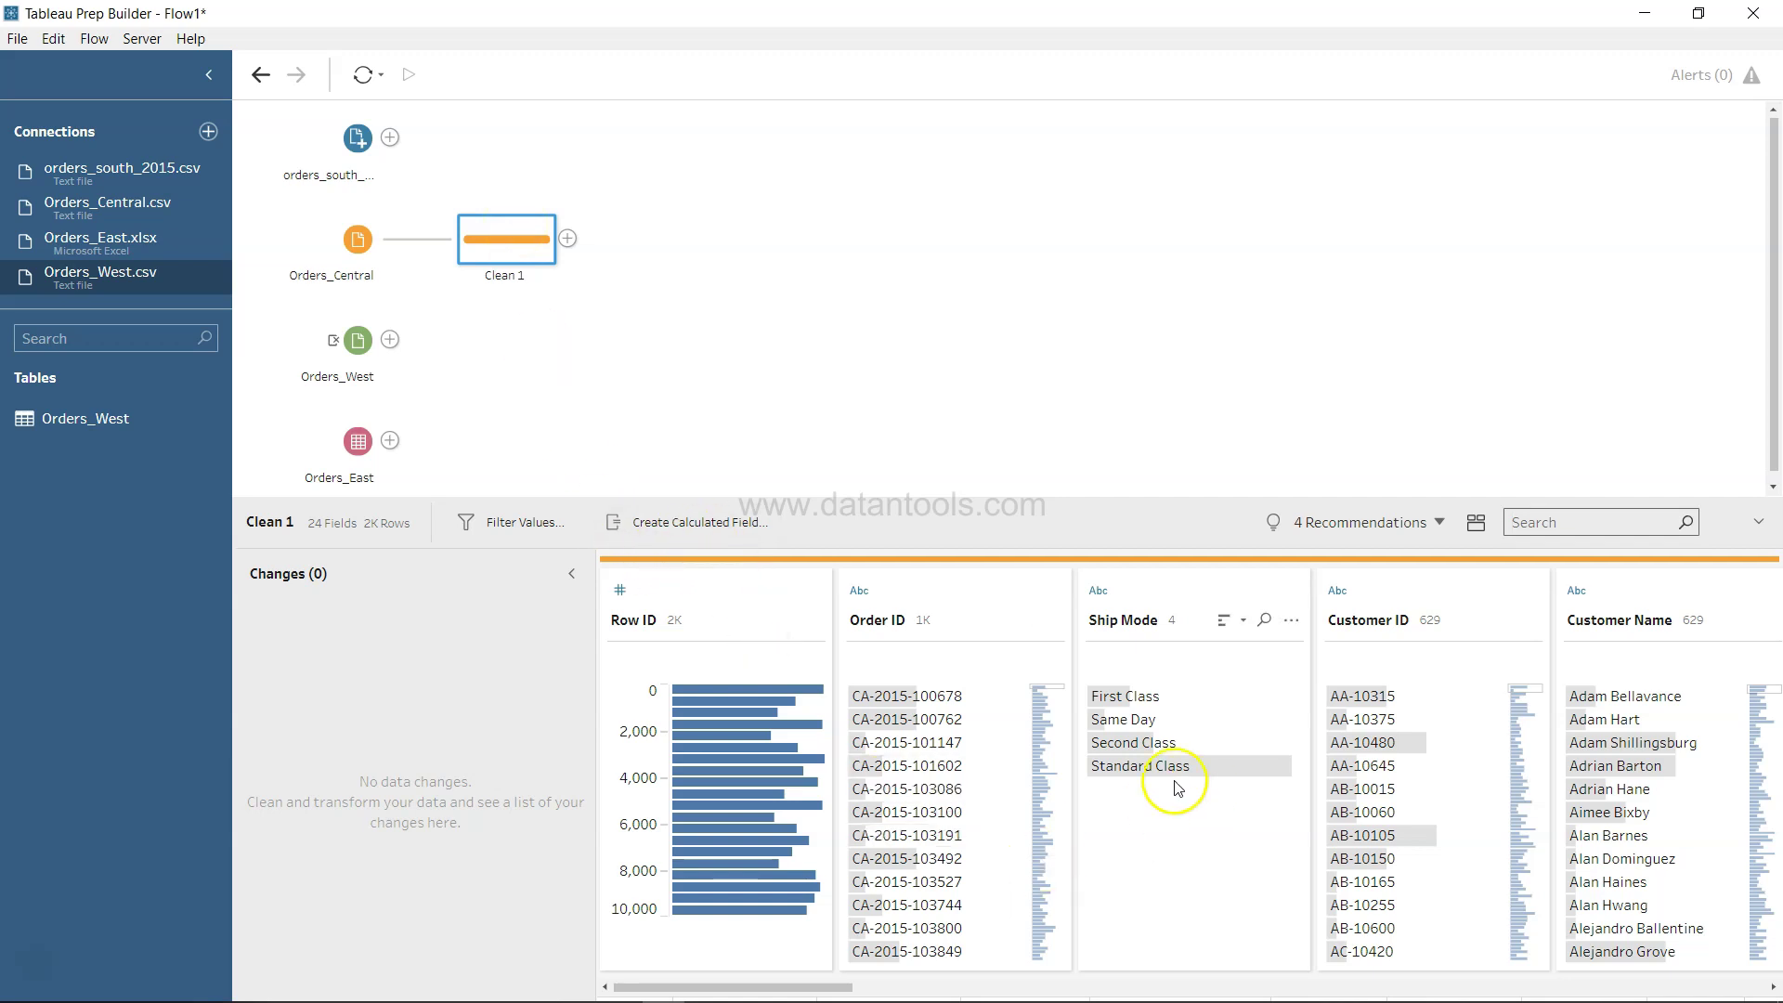
Examine the data type, rename, sort and further field options available for the Row ID field.
left_click(619, 591)
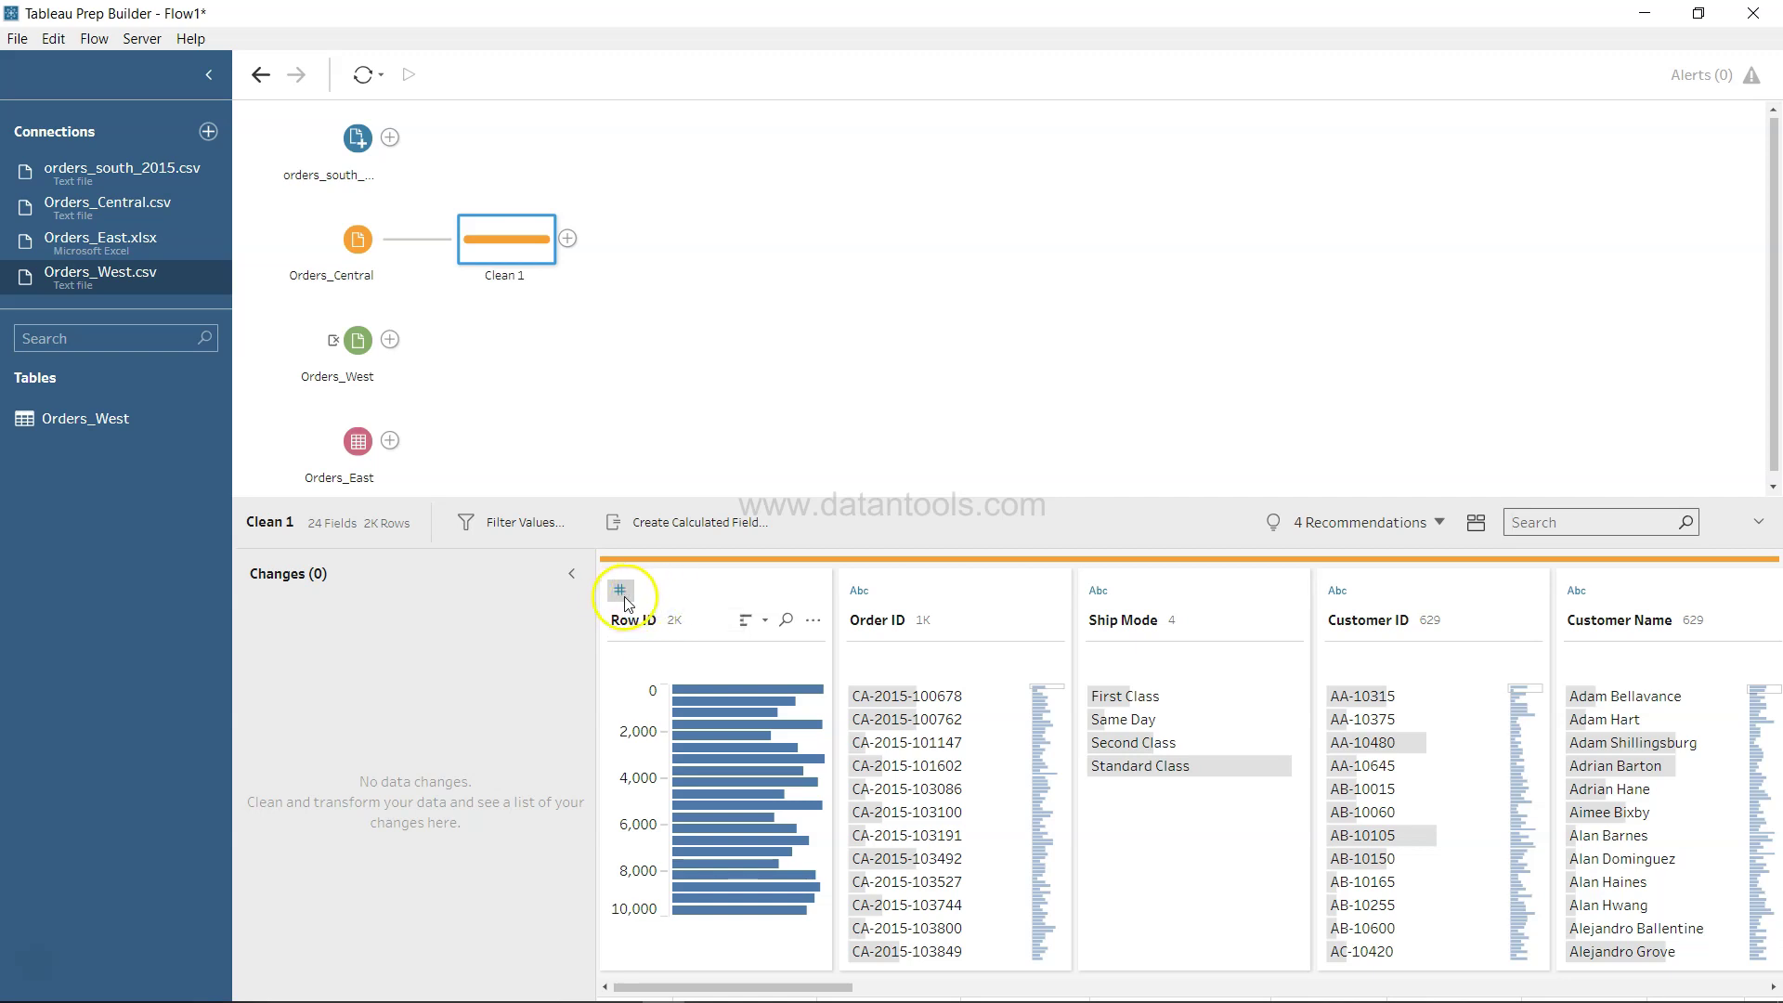
left_click(620, 591)
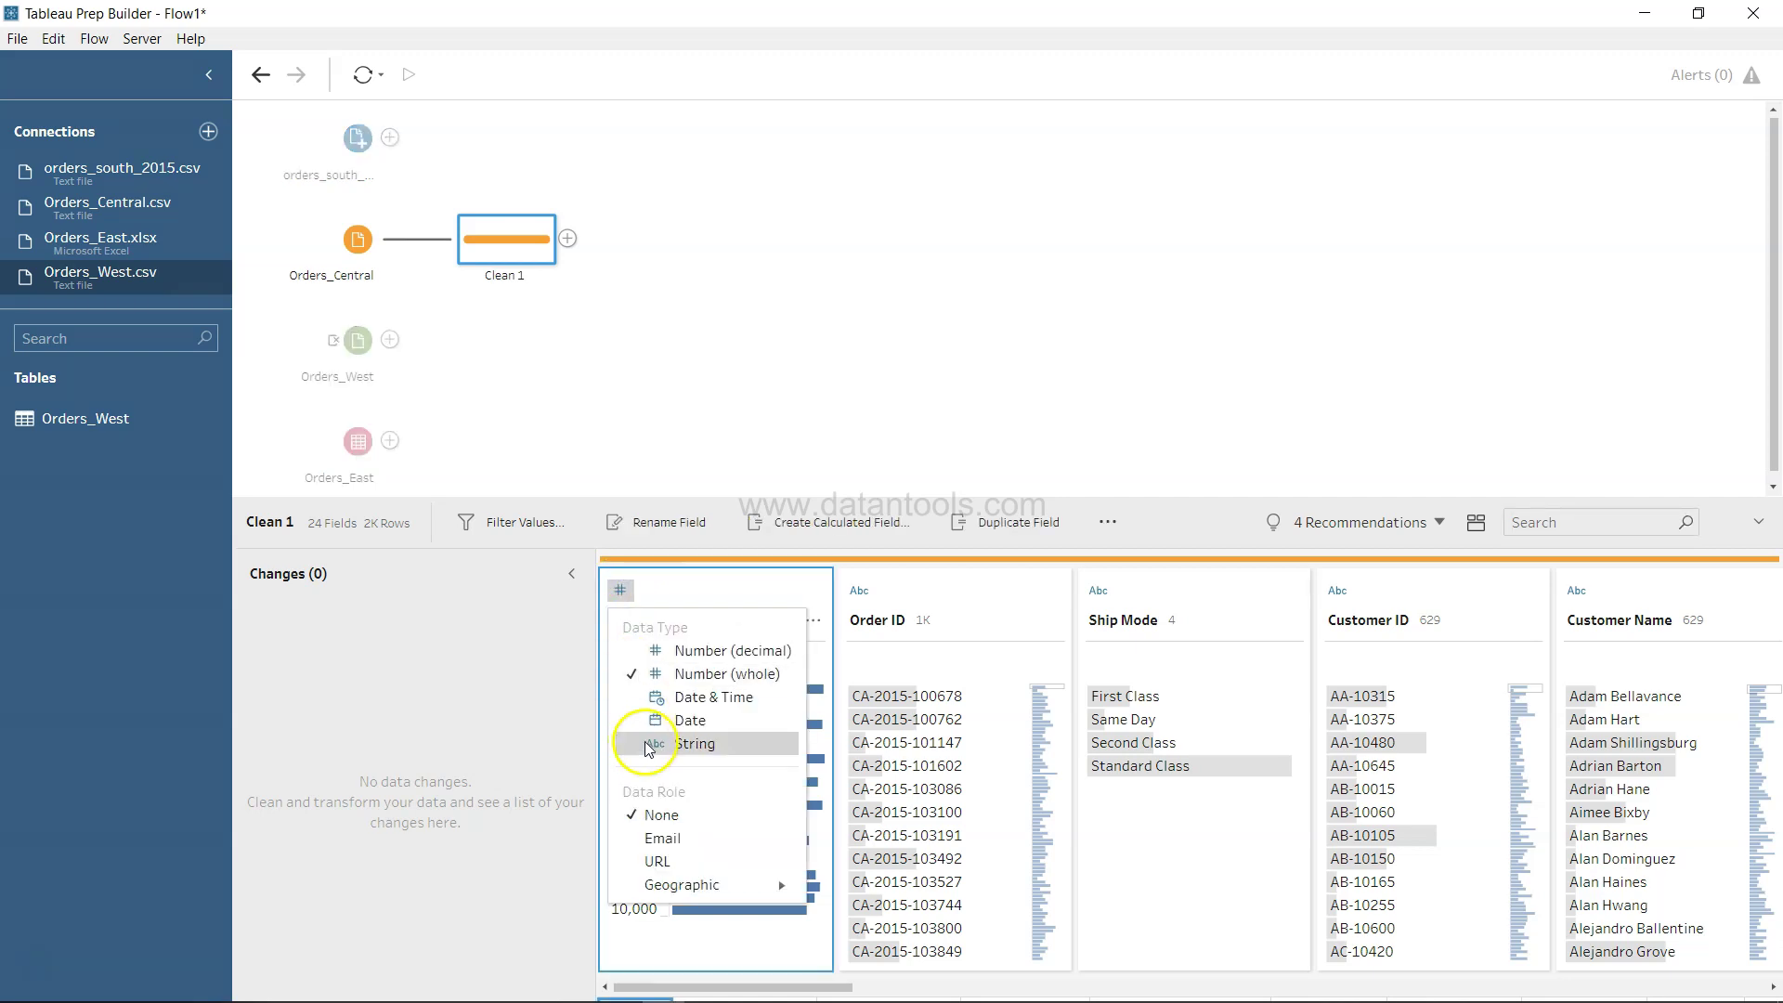
left_click(735, 722)
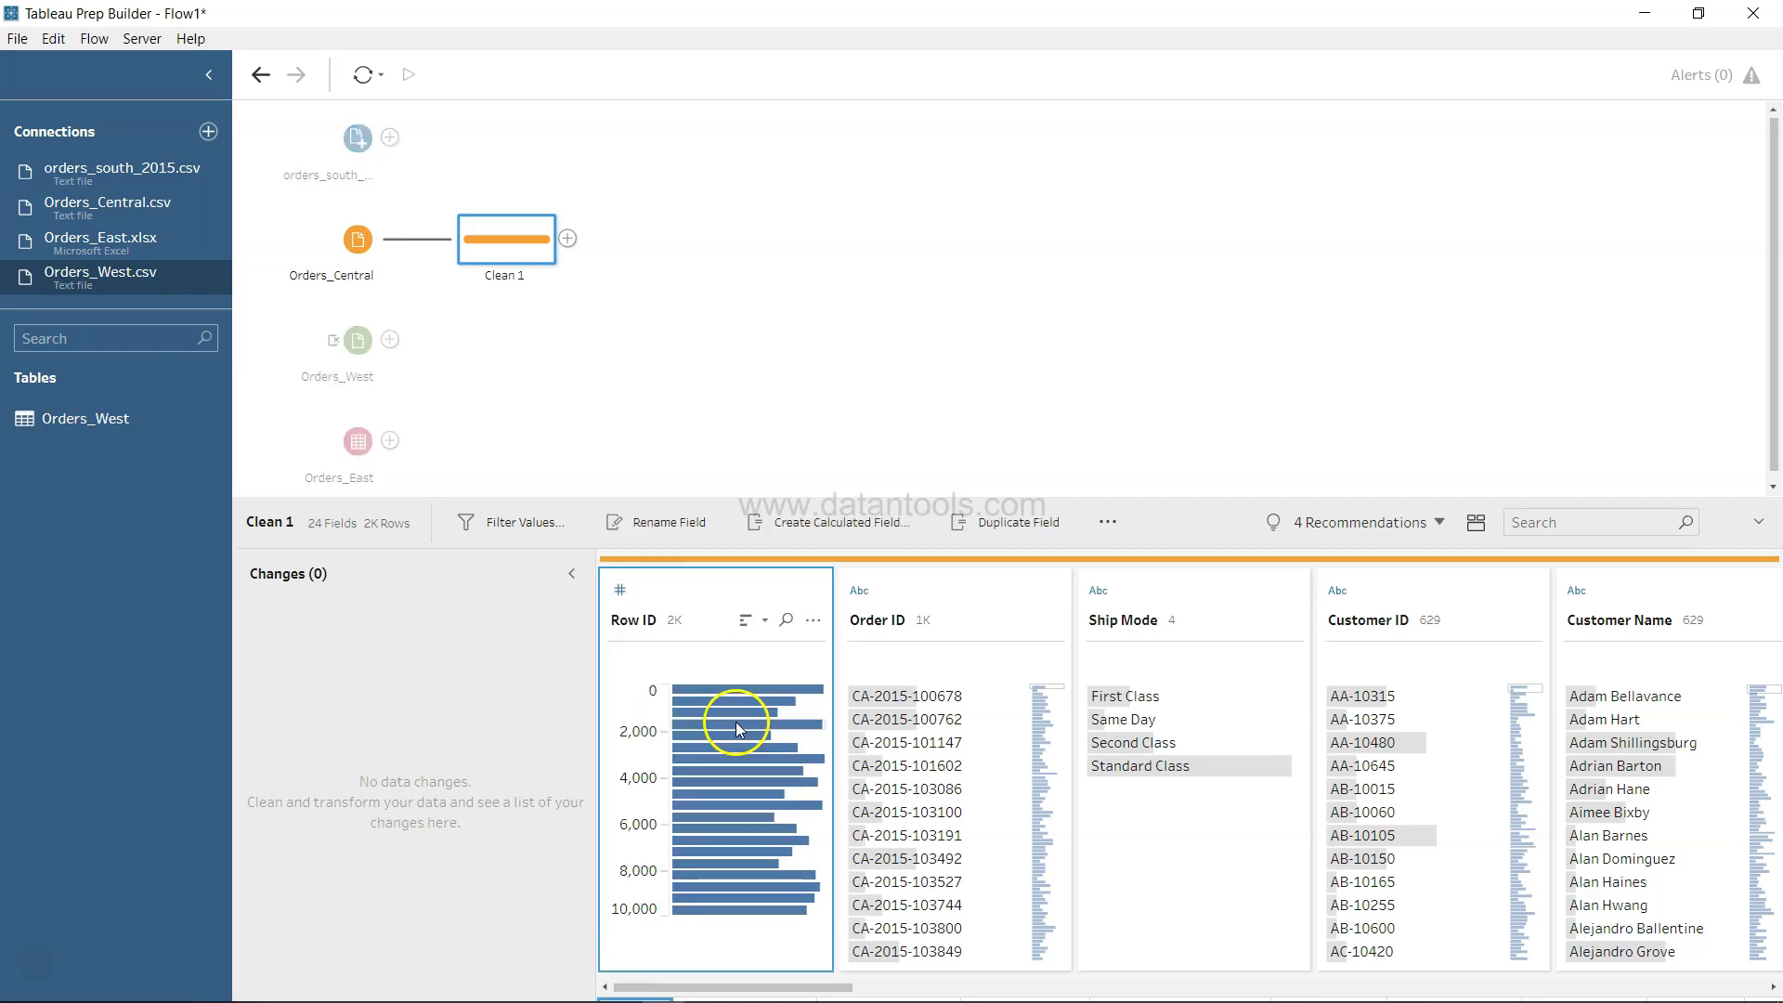
double_click(645, 620)
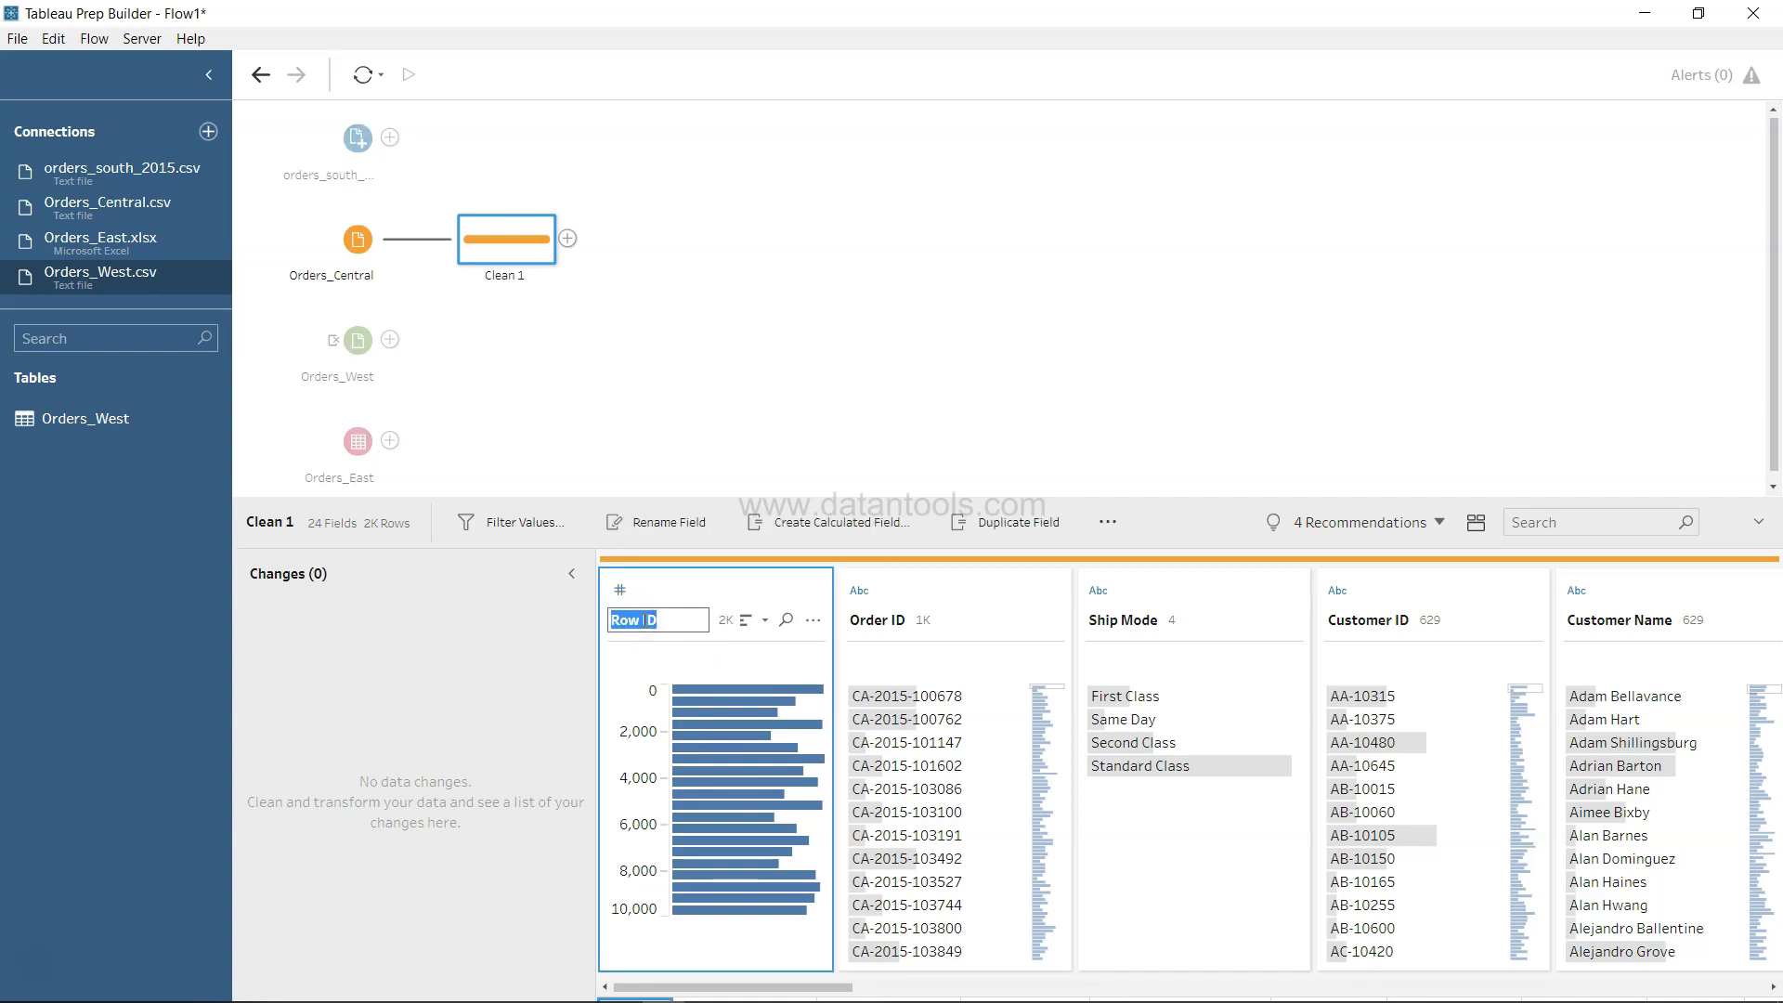
left_click(656, 619)
left_click(766, 622)
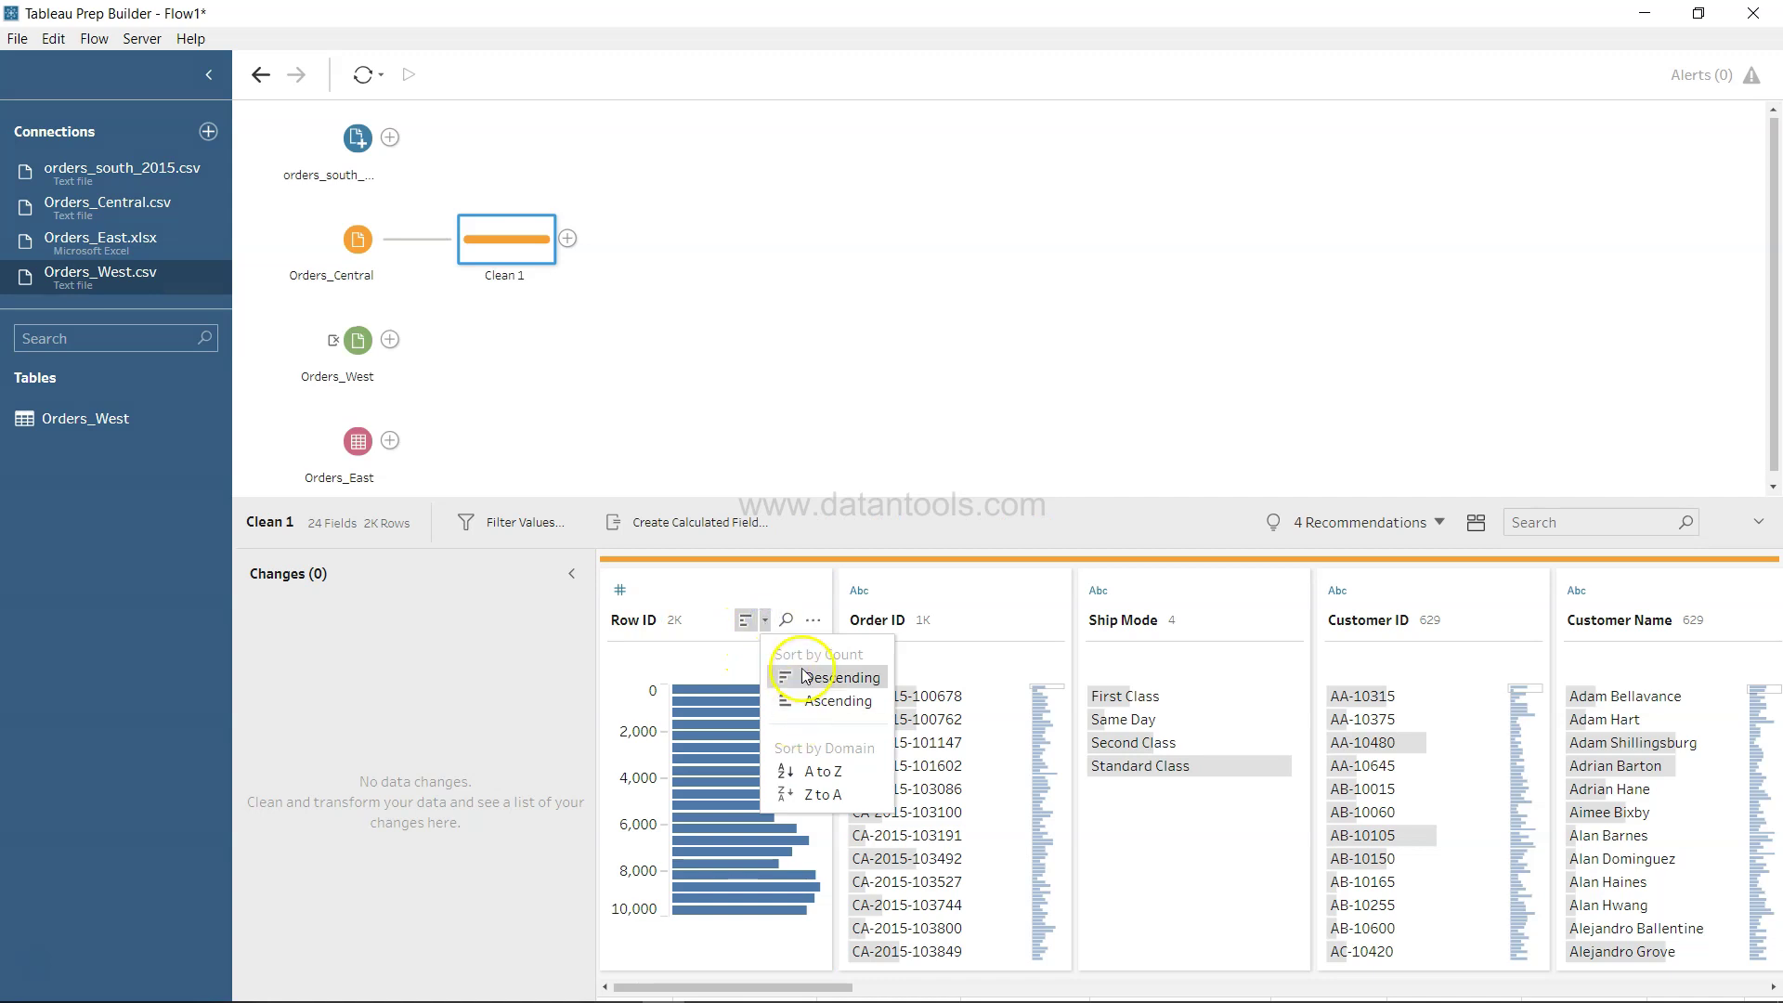
left_click(812, 621)
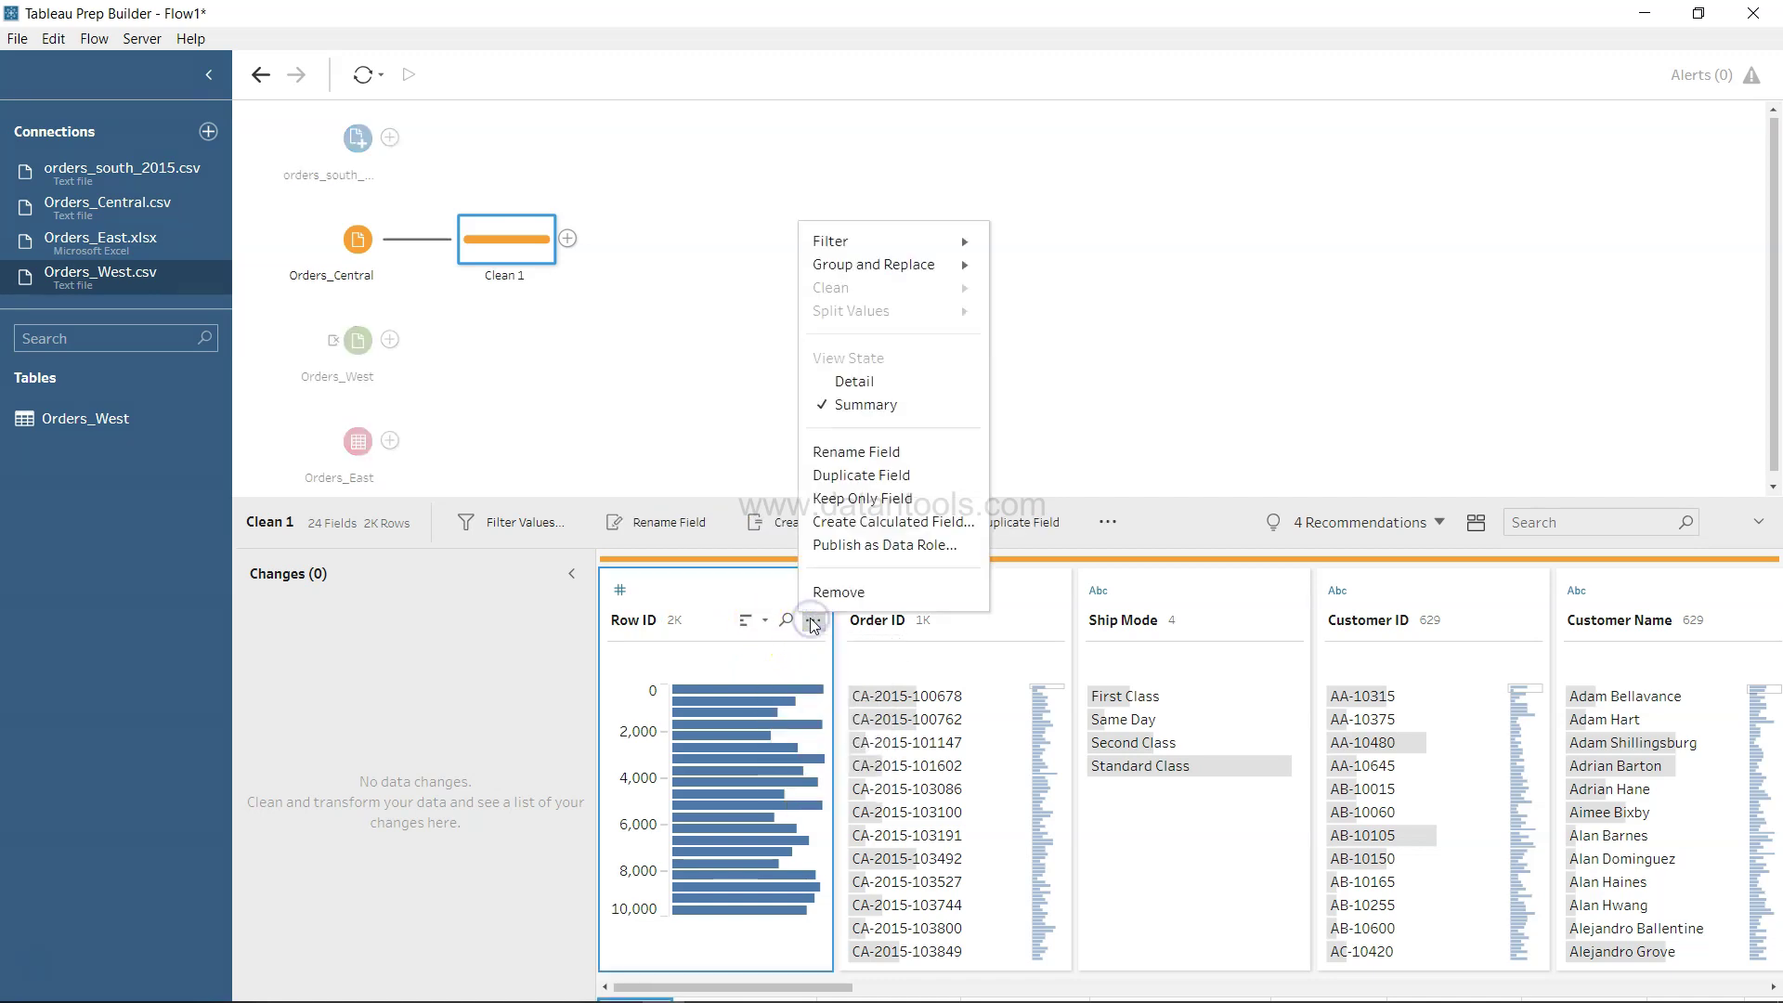
left_click(821, 461)
left_click(1019, 402)
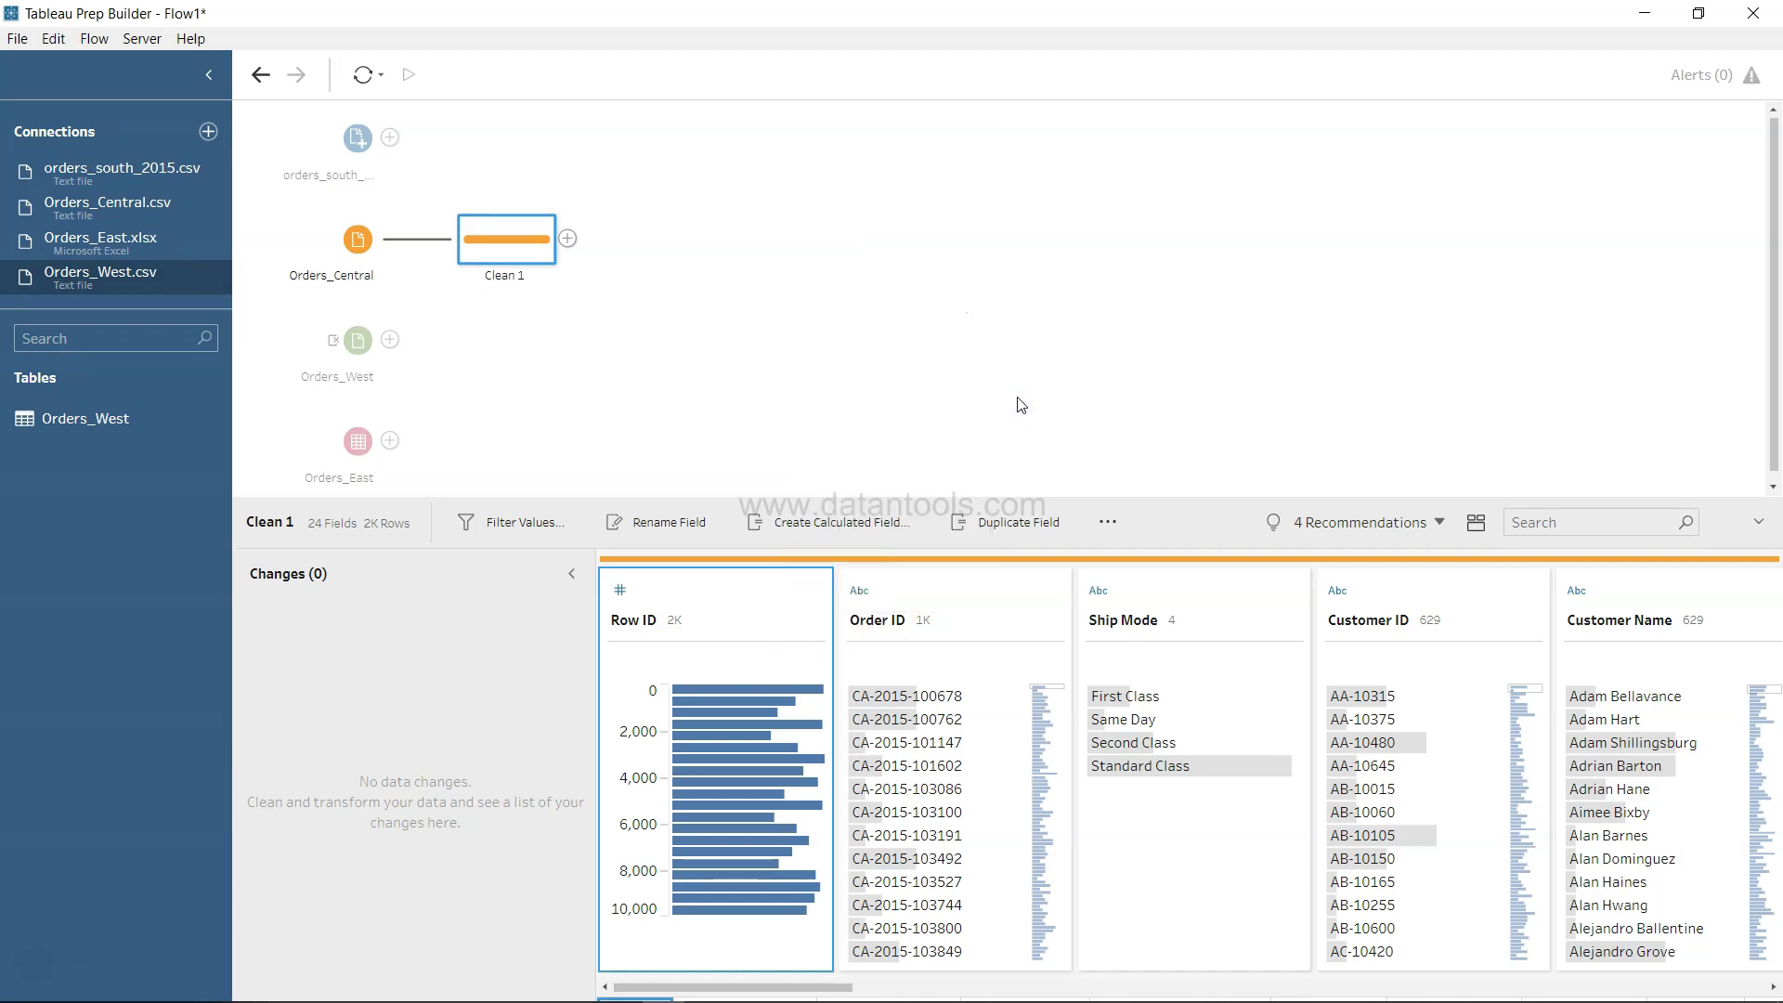
left_click(973, 401)
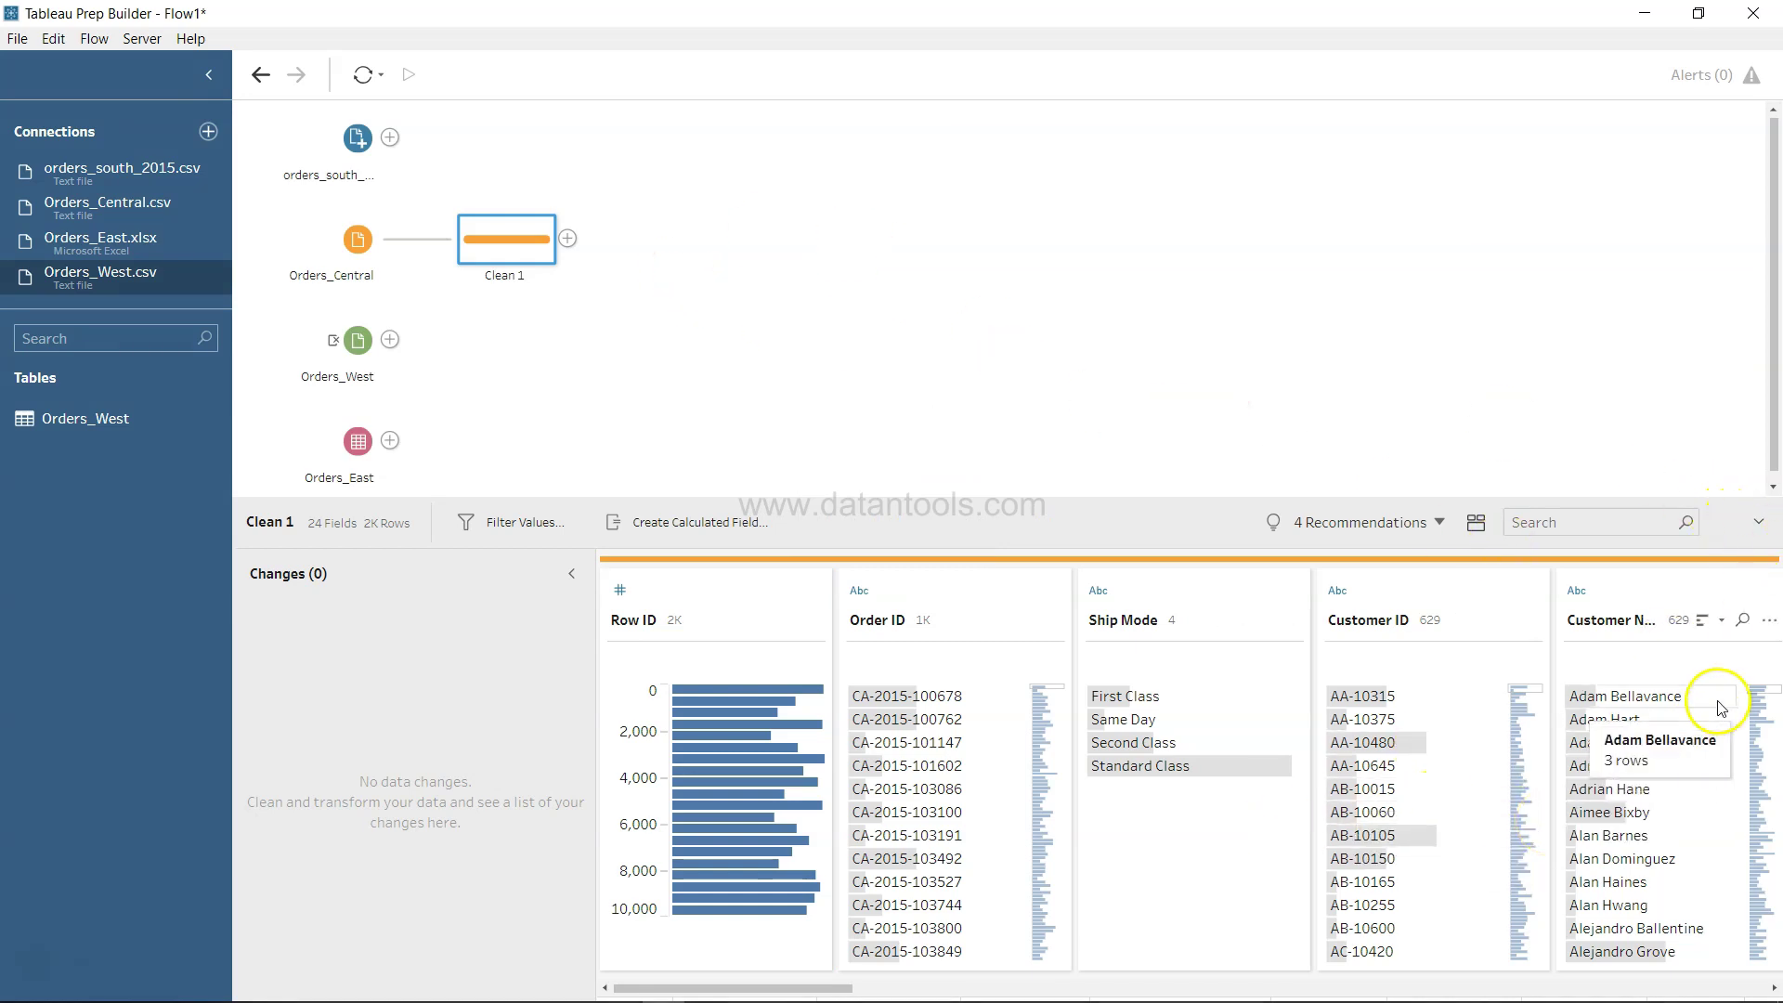
left_click(1760, 526)
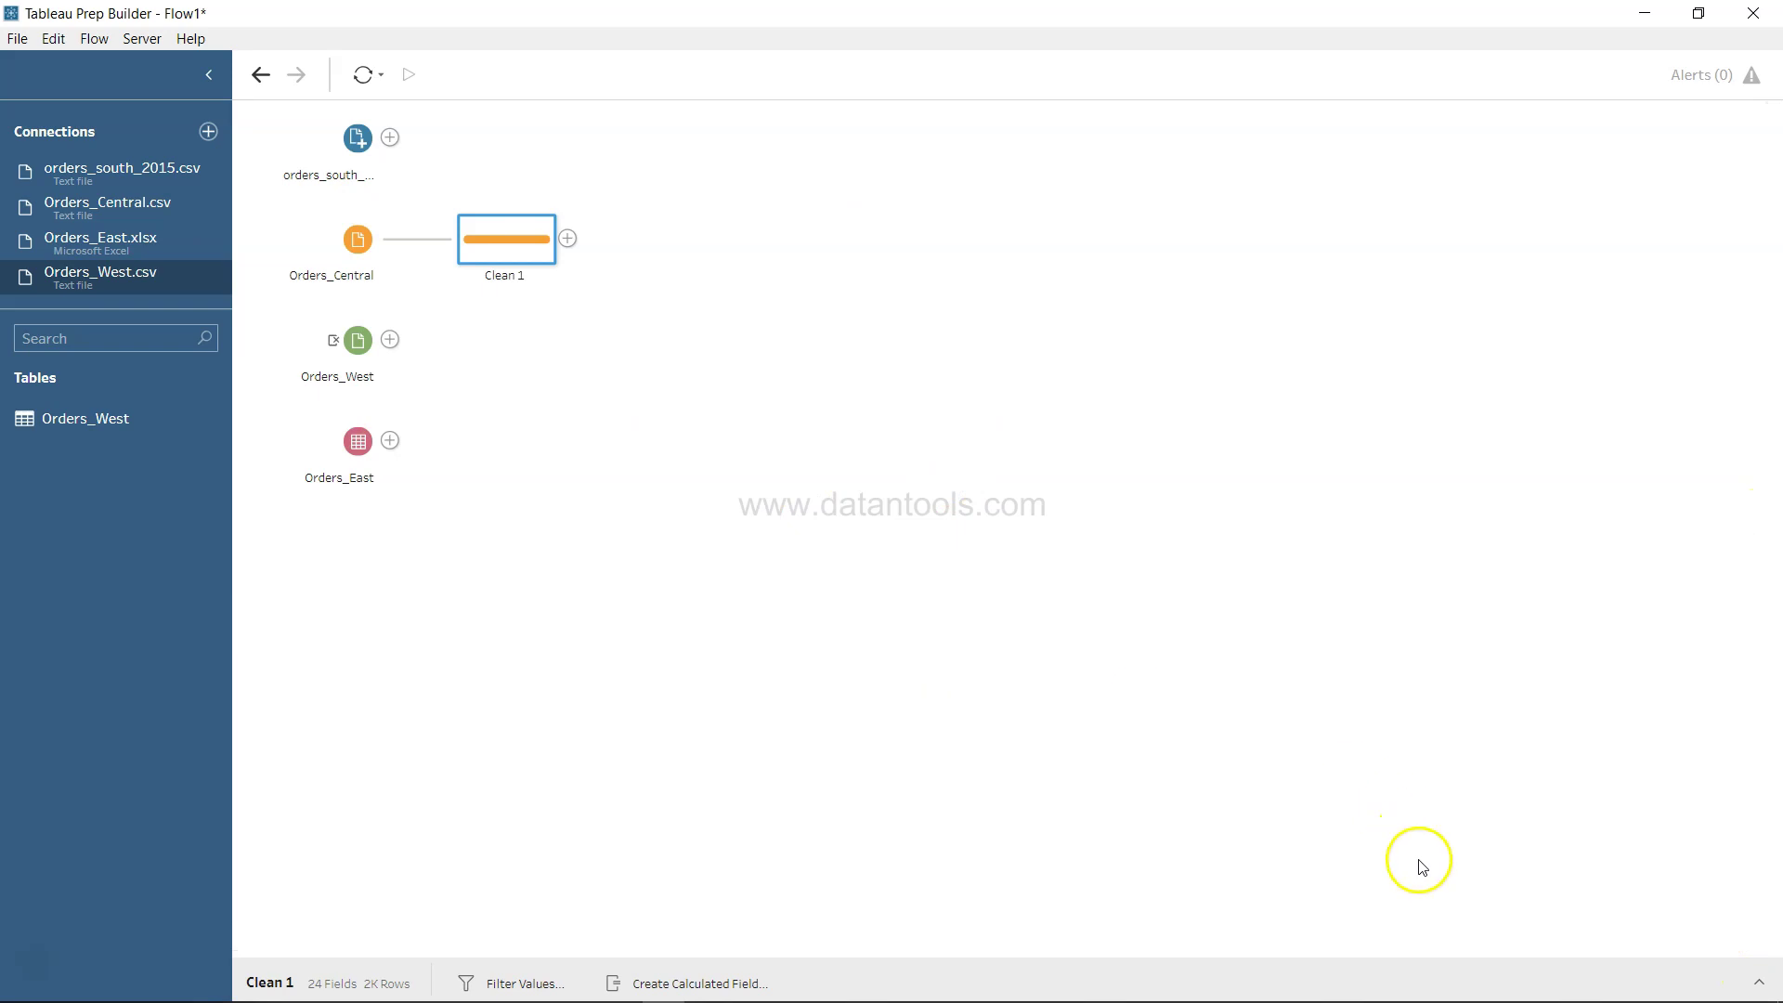
left_click(1766, 982)
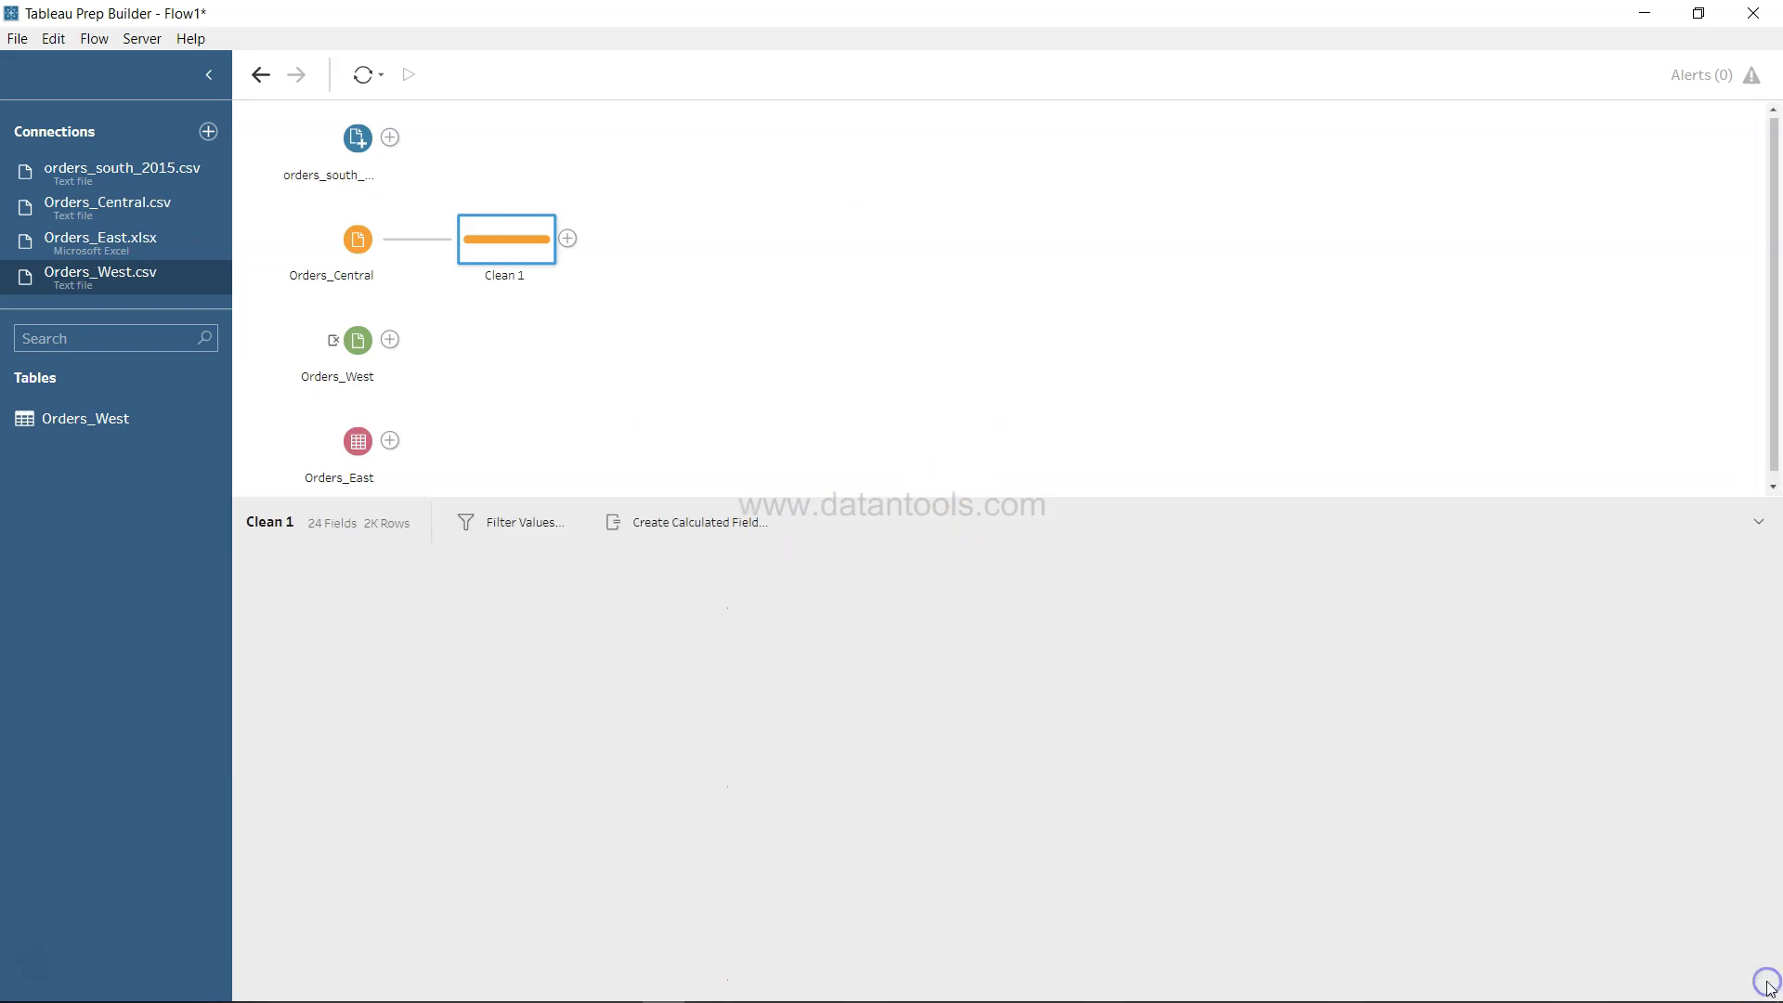
left_click(1758, 522)
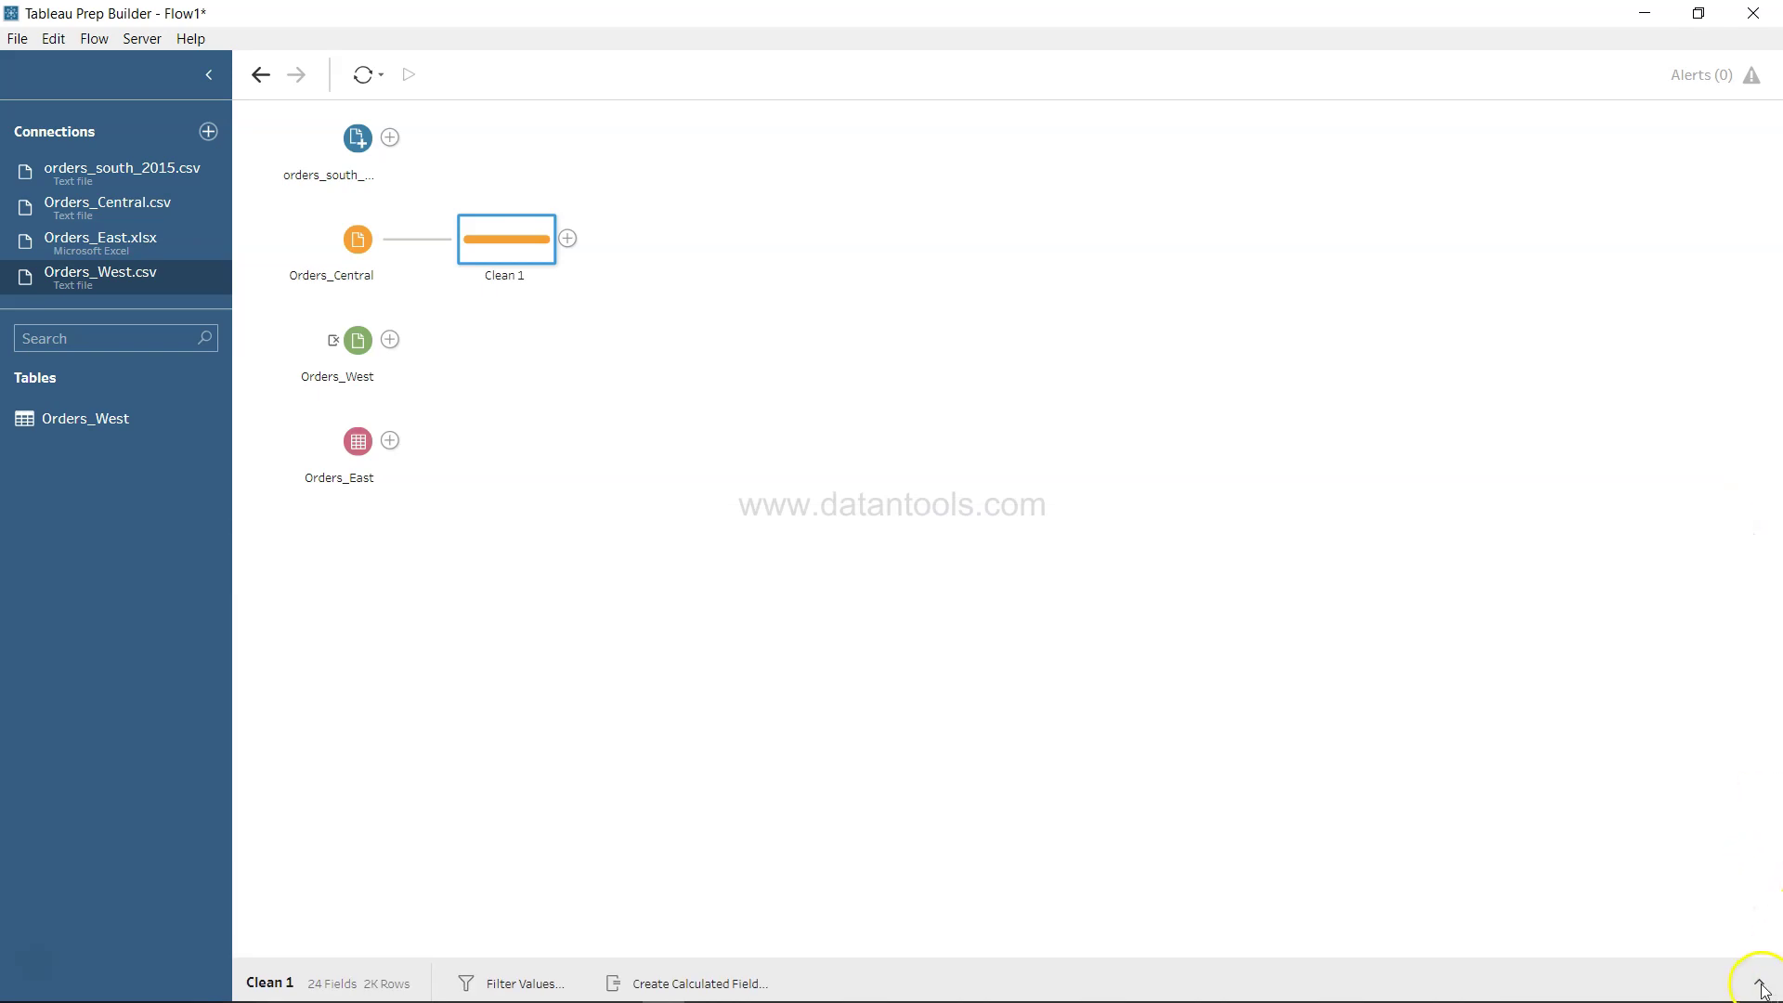
left_click(1762, 985)
Look through all field profiles of the Clean 1 step, from Row ID to Discounts.
scroll(1483, 809, "right", 15)
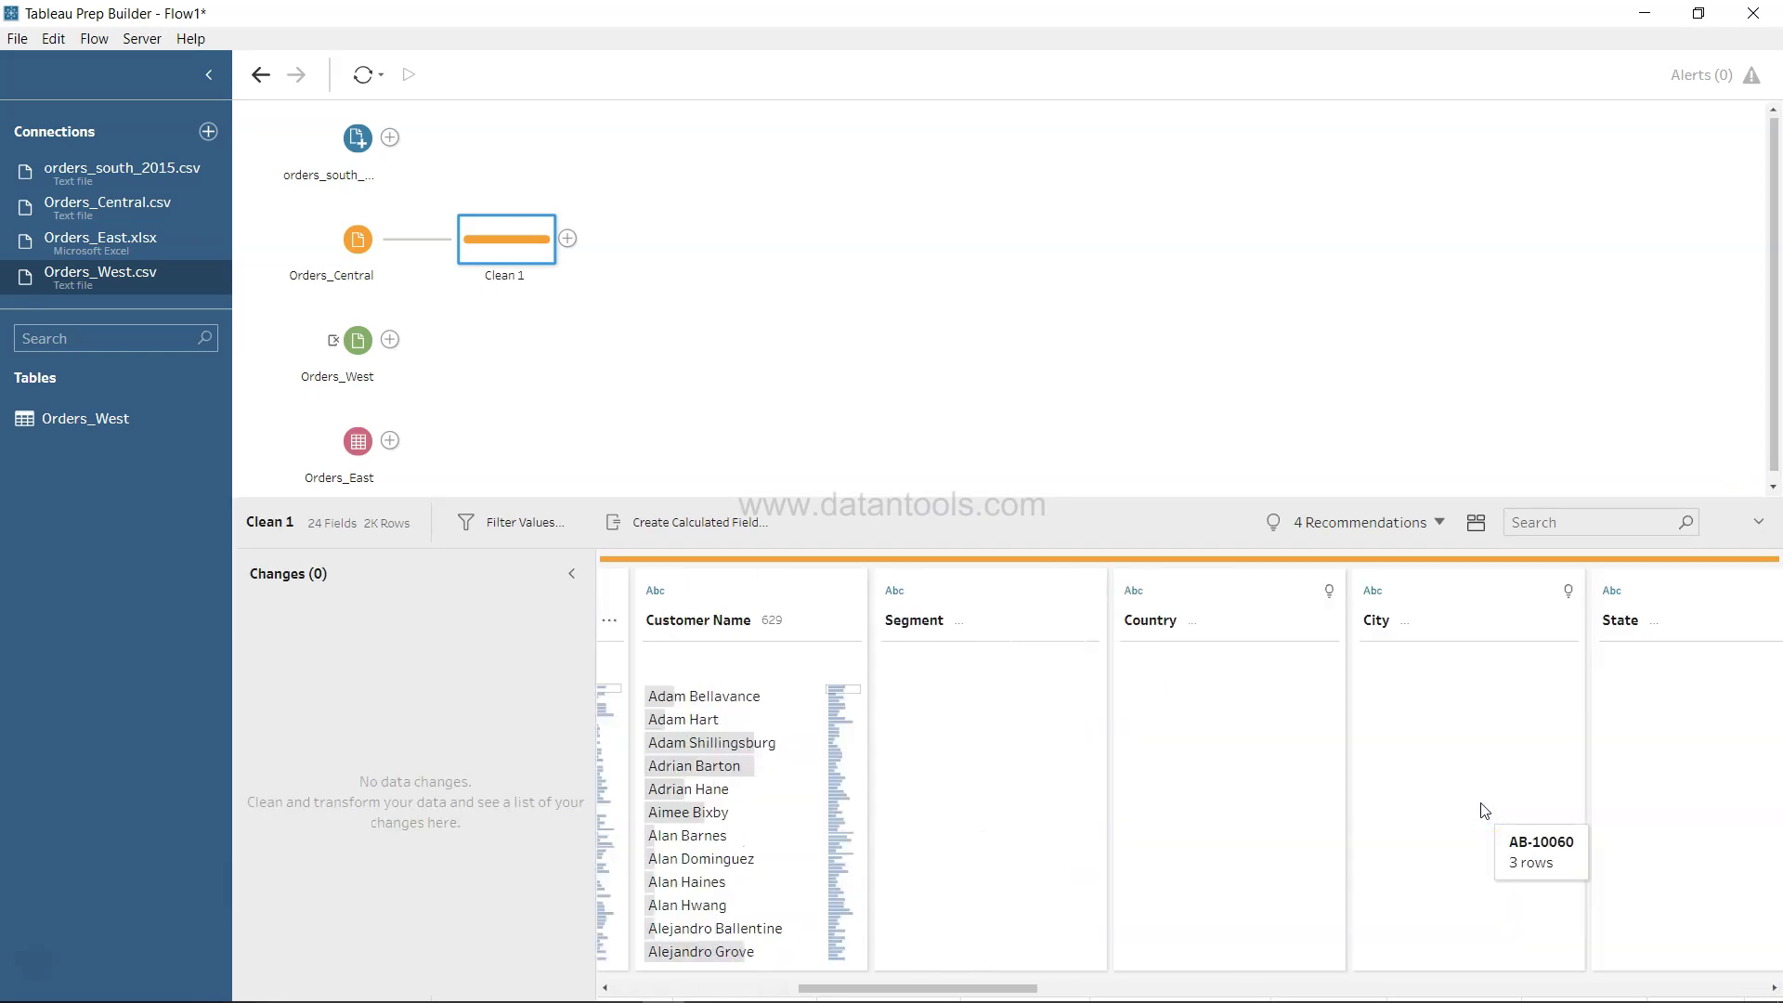
scroll(1484, 810, "right", 10)
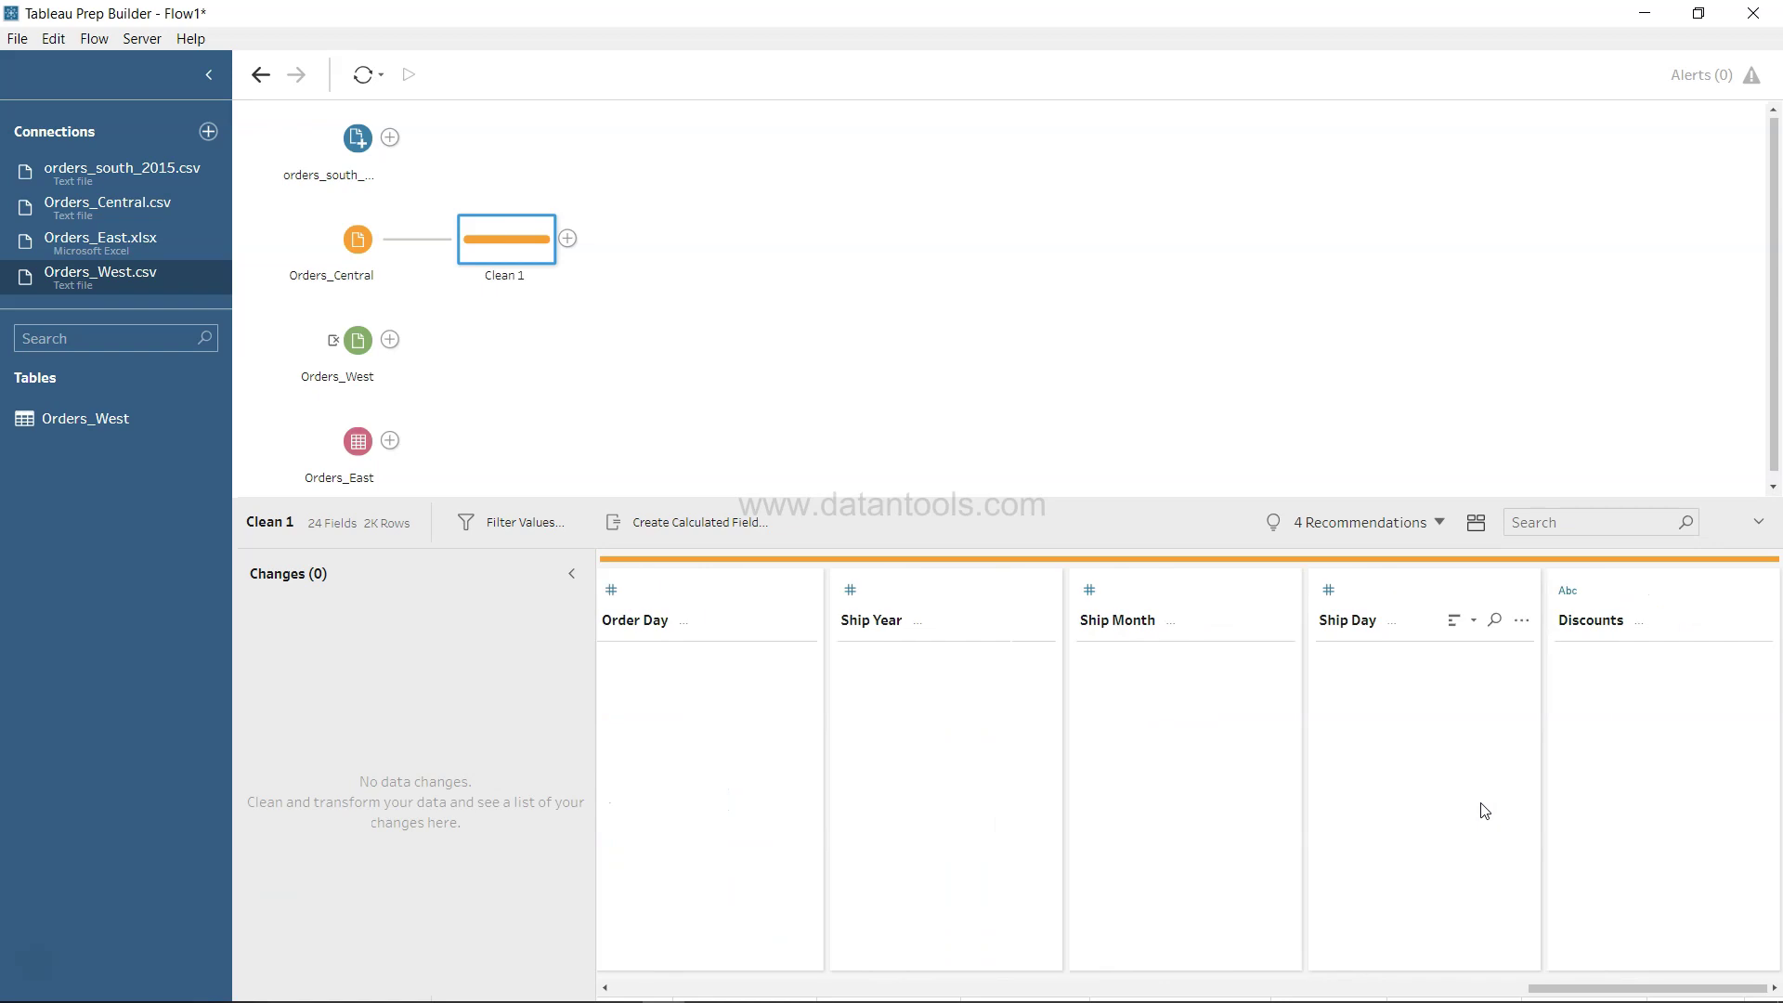
scroll(1483, 810, "left", 10)
scroll(1483, 810, "left", 15)
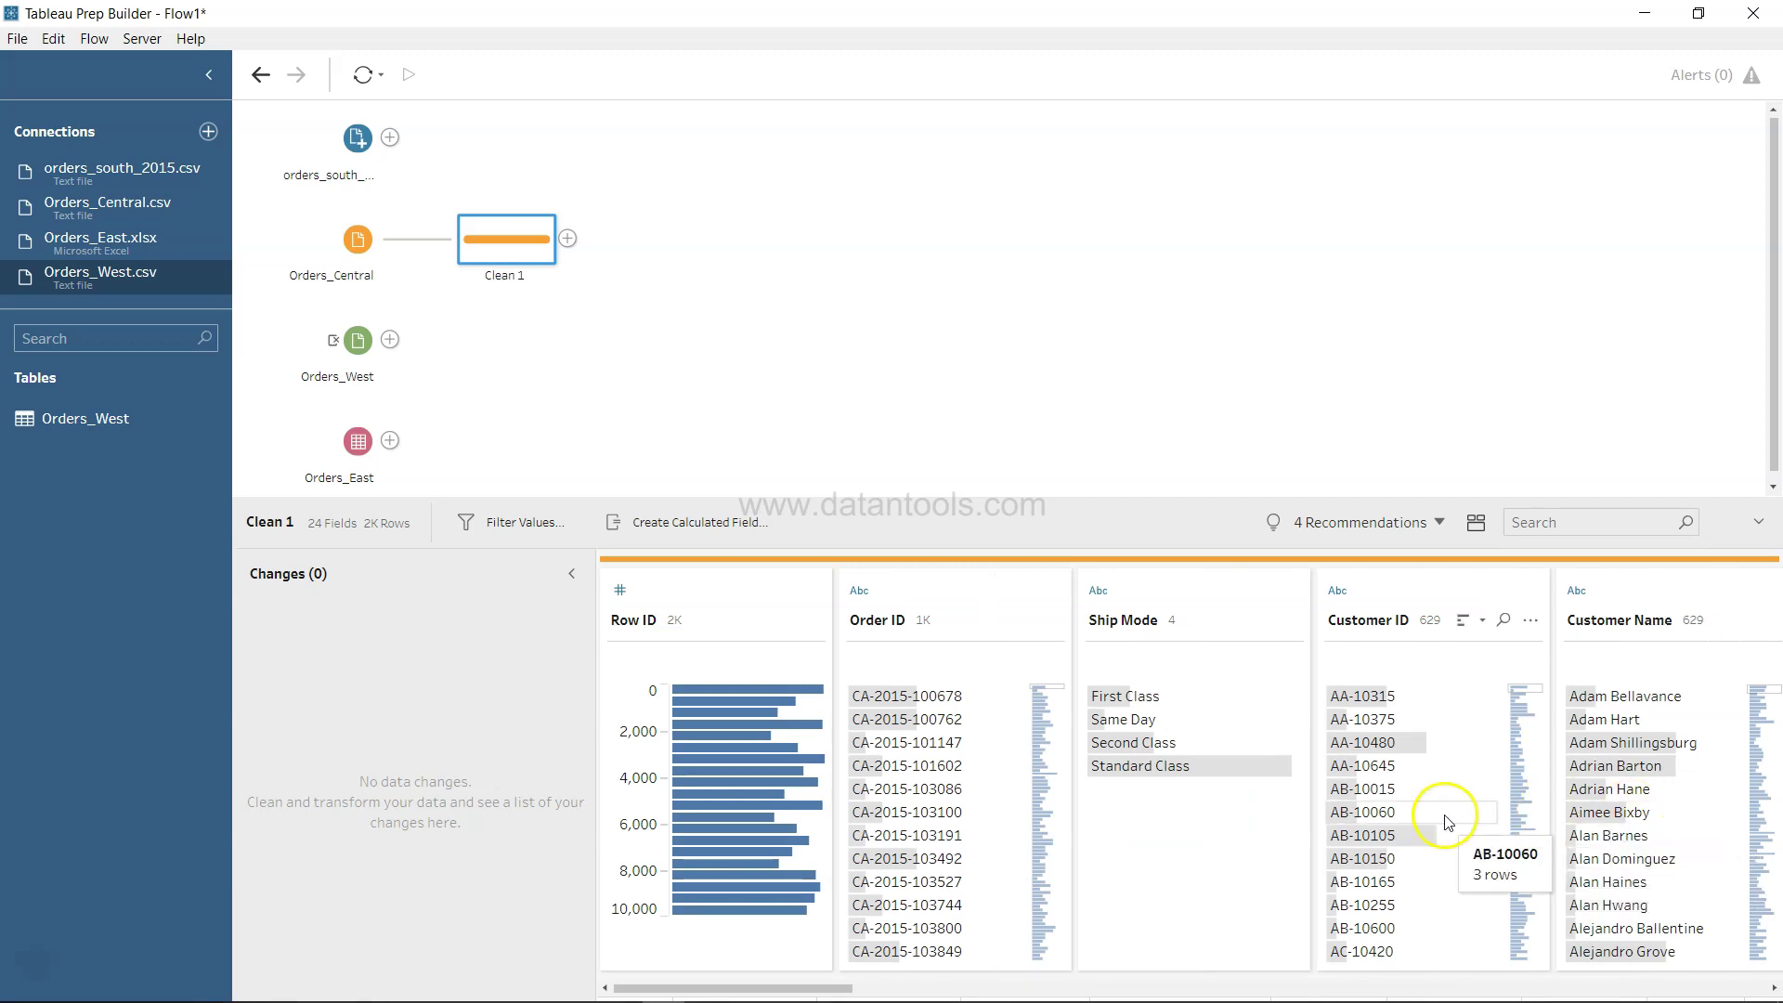
scroll(1445, 818, "right", 5)
scroll(1447, 822, "right", 6)
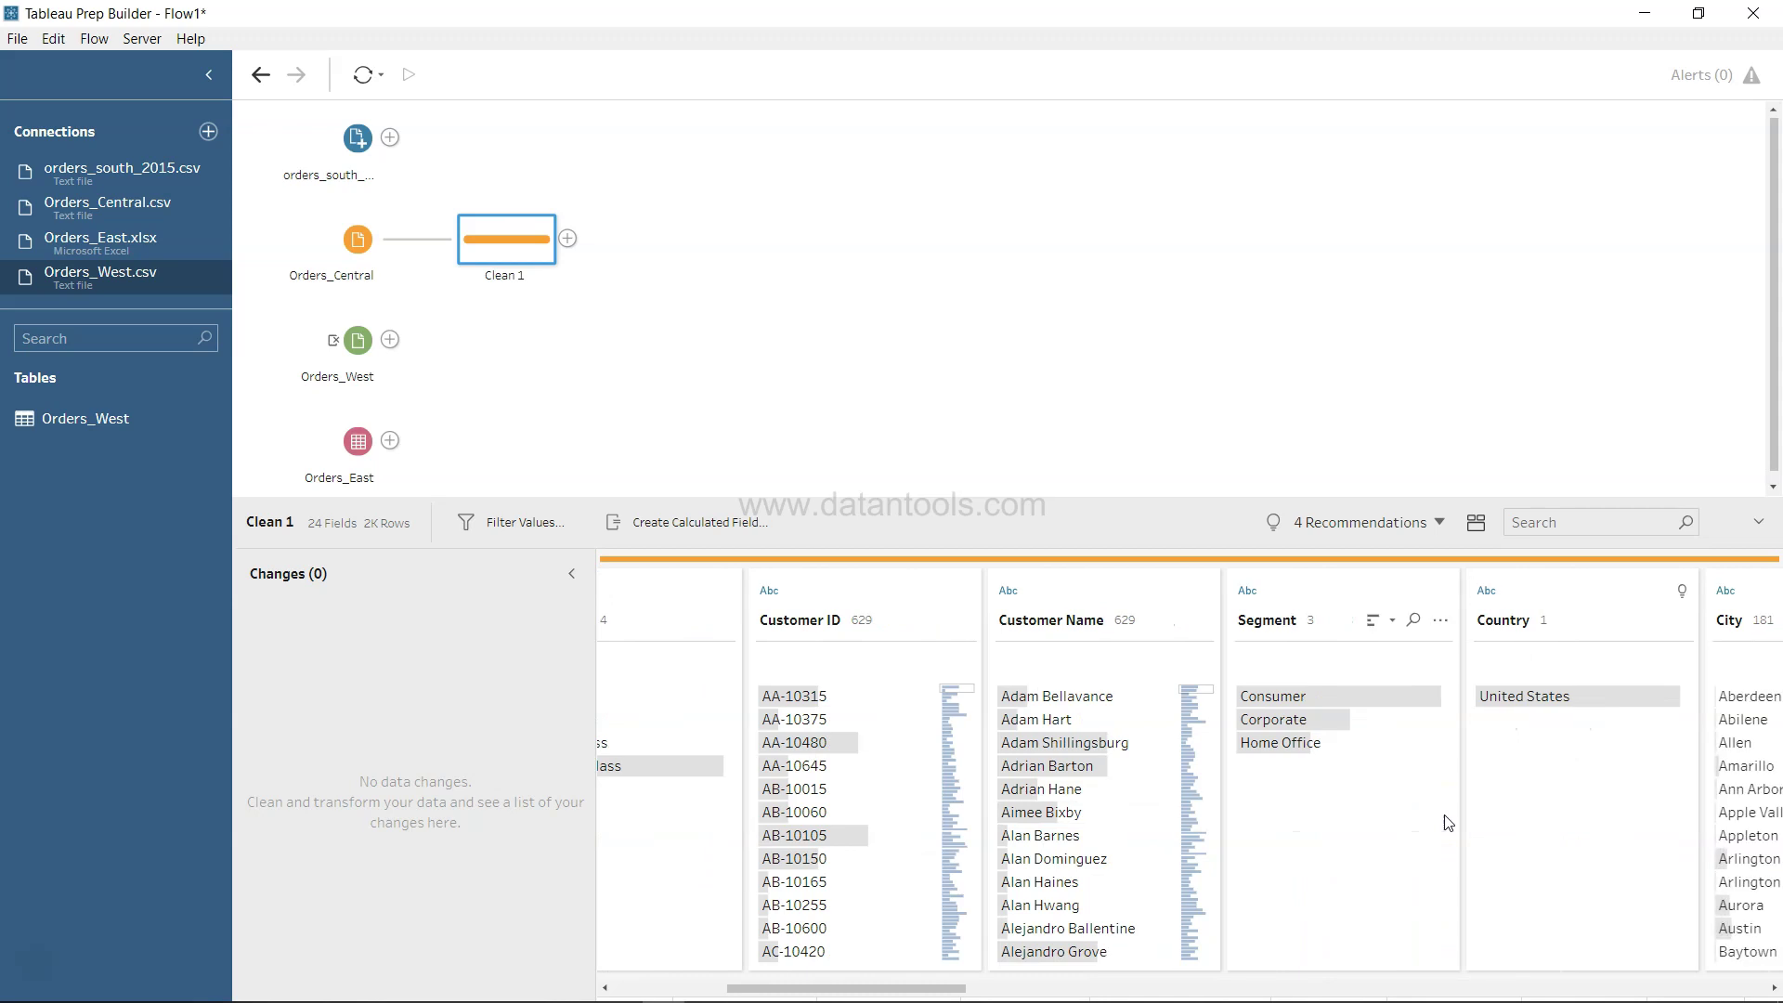
scroll(1447, 822, "right", 3)
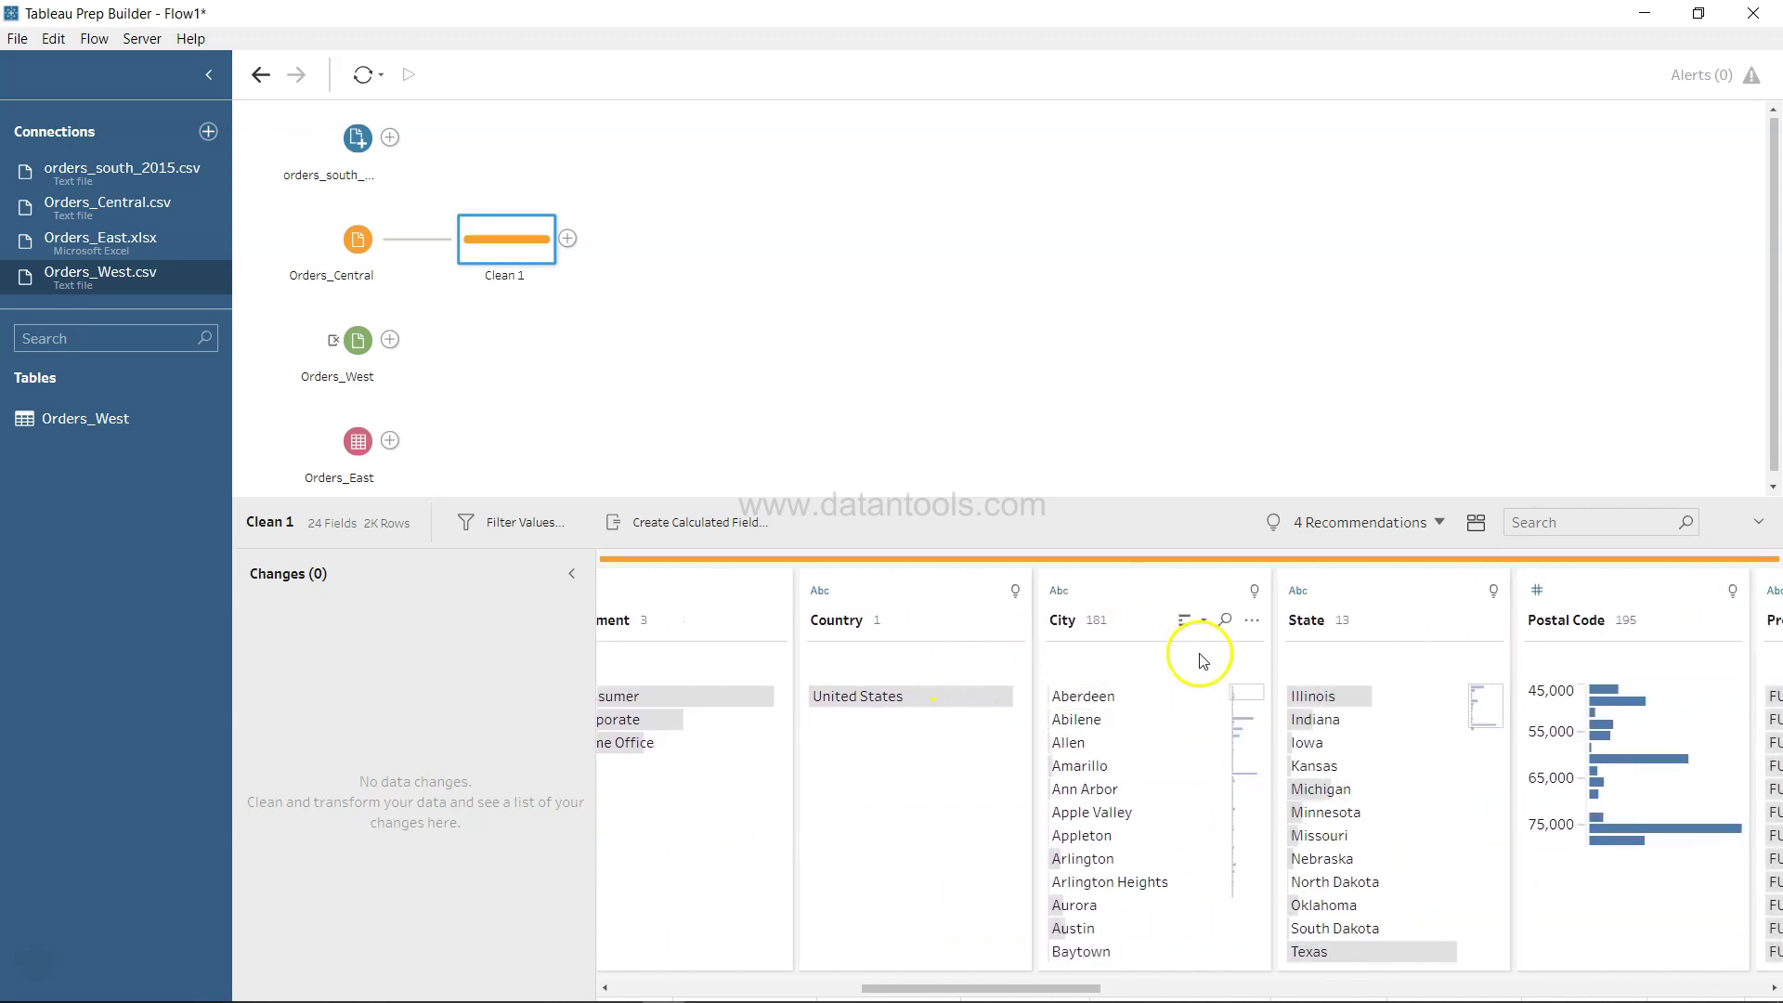
scroll(1403, 671, "right", 4)
scroll(1407, 673, "right", 6)
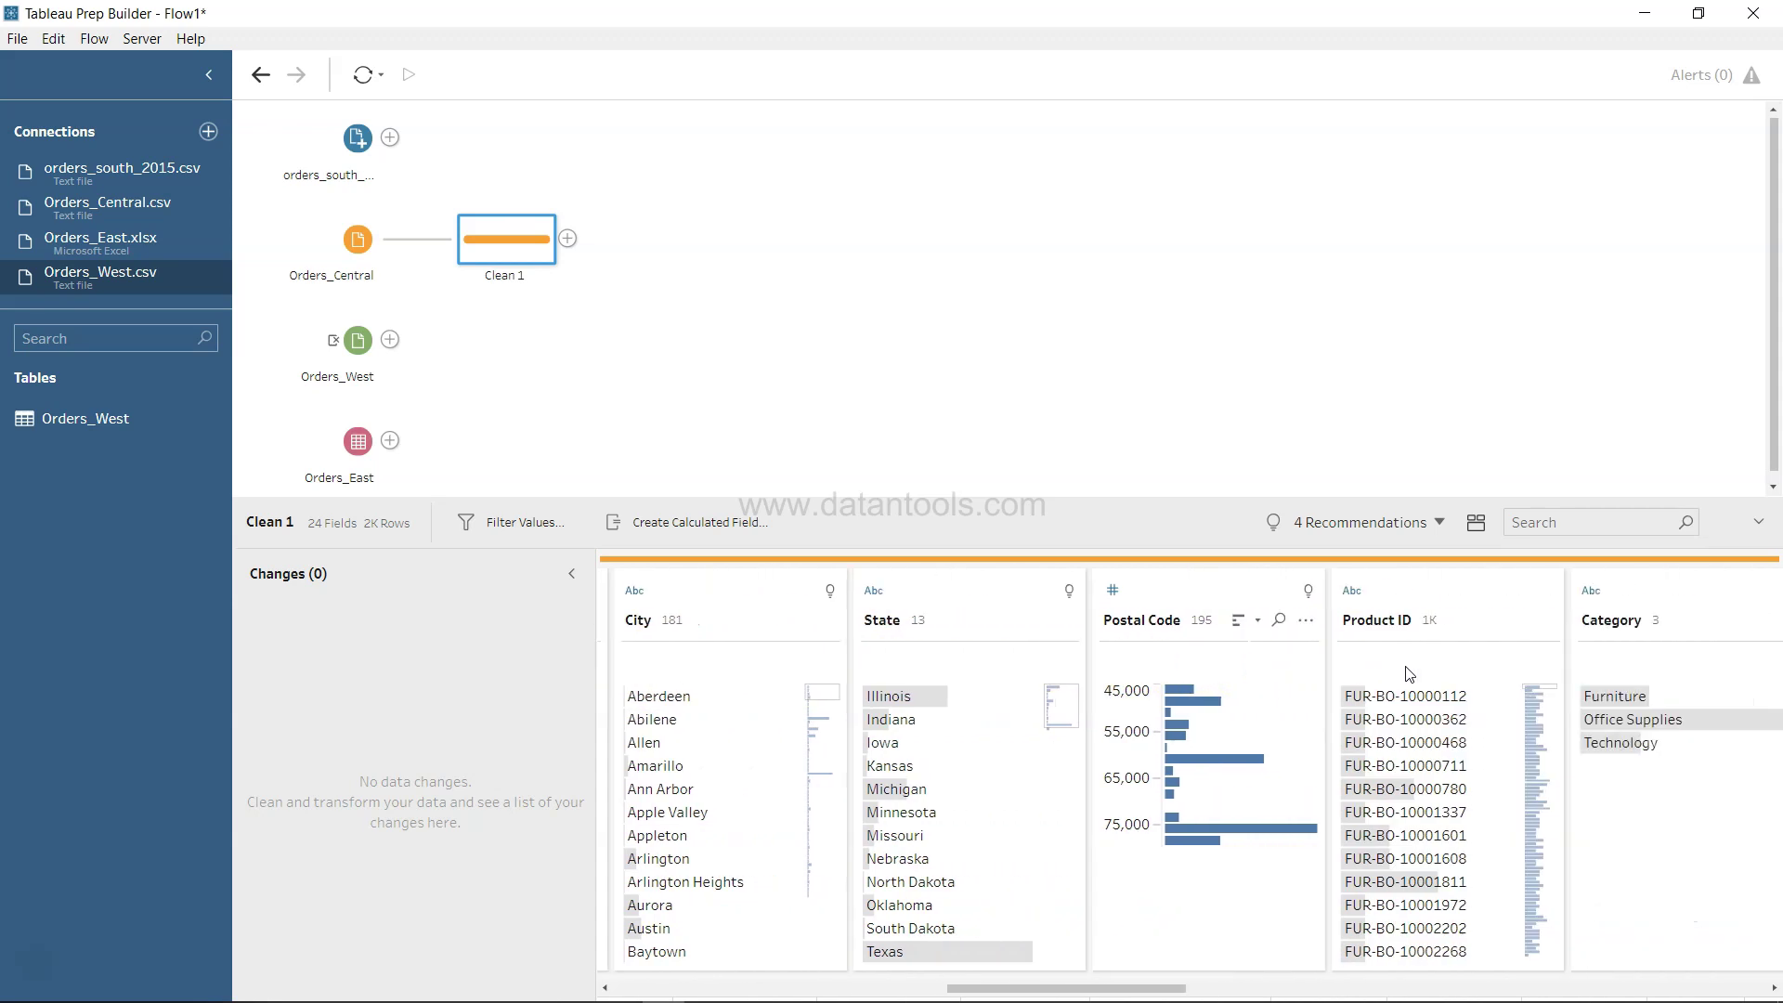
scroll(1408, 672, "right", 8)
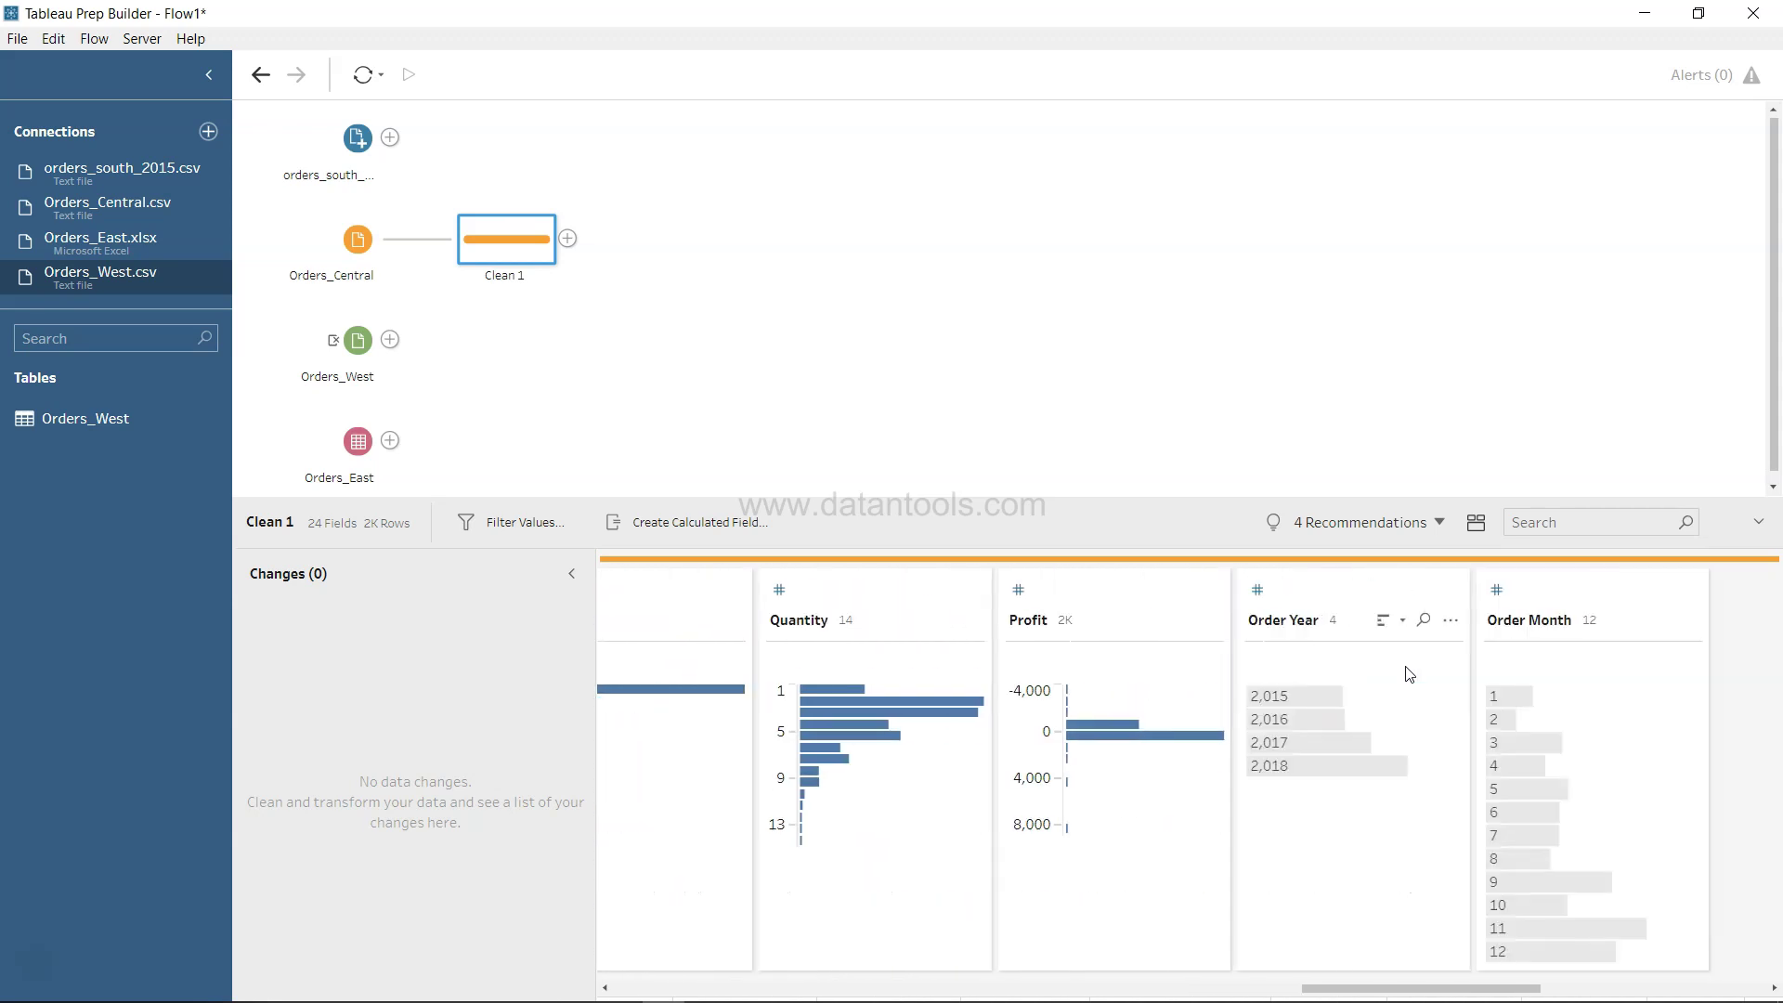
scroll(1374, 676, "right", 3)
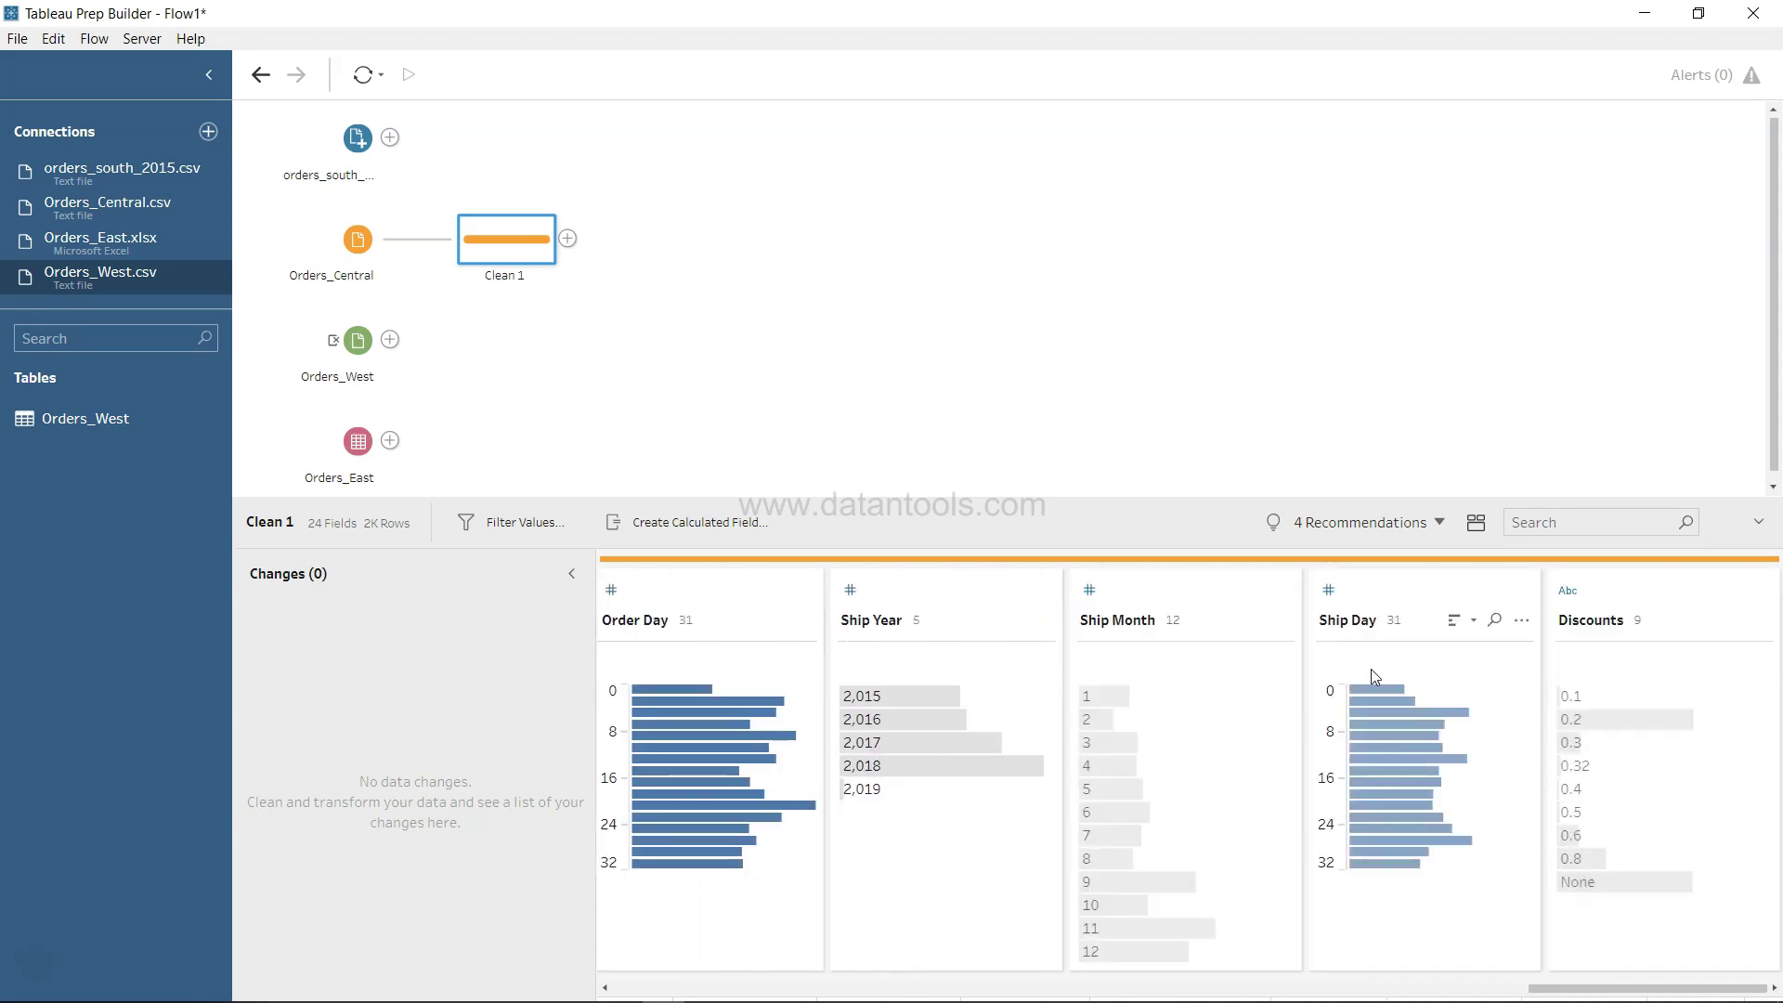
scroll(1374, 675, "left", 12)
scroll(1375, 676, "left", 6)
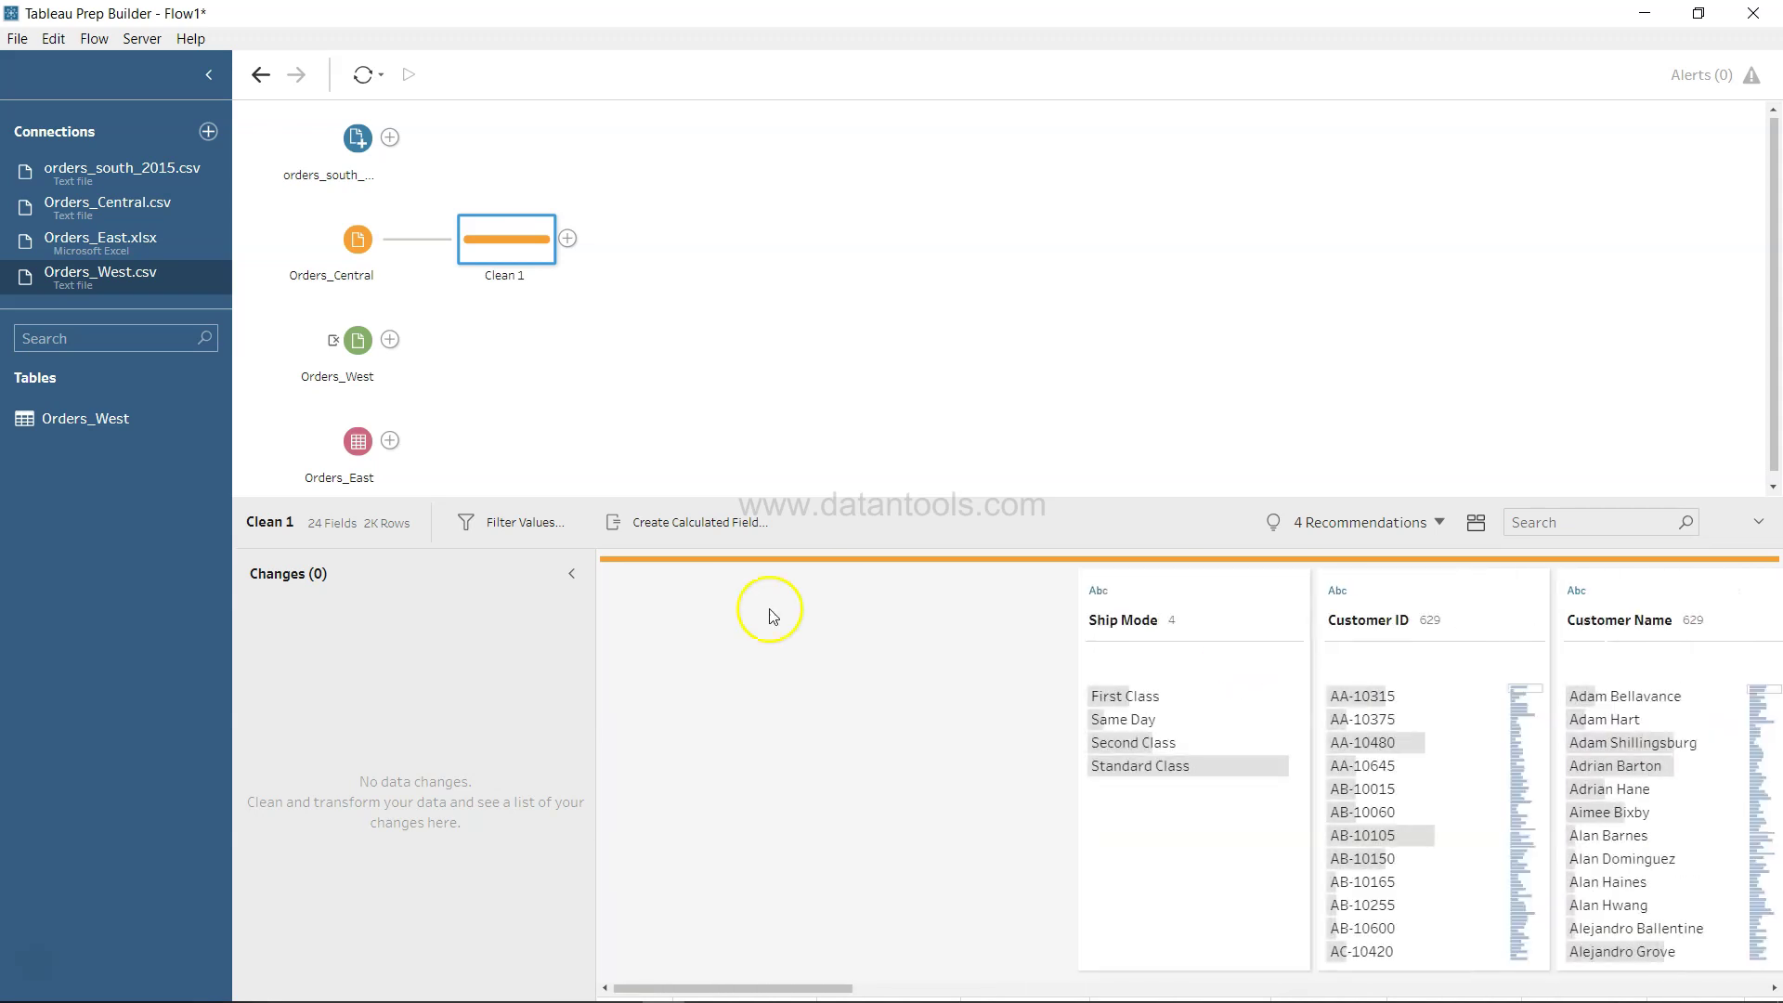
Create a calculated field named Region with the constant value "Central" in the Clean 1 step.
left_click(702, 523)
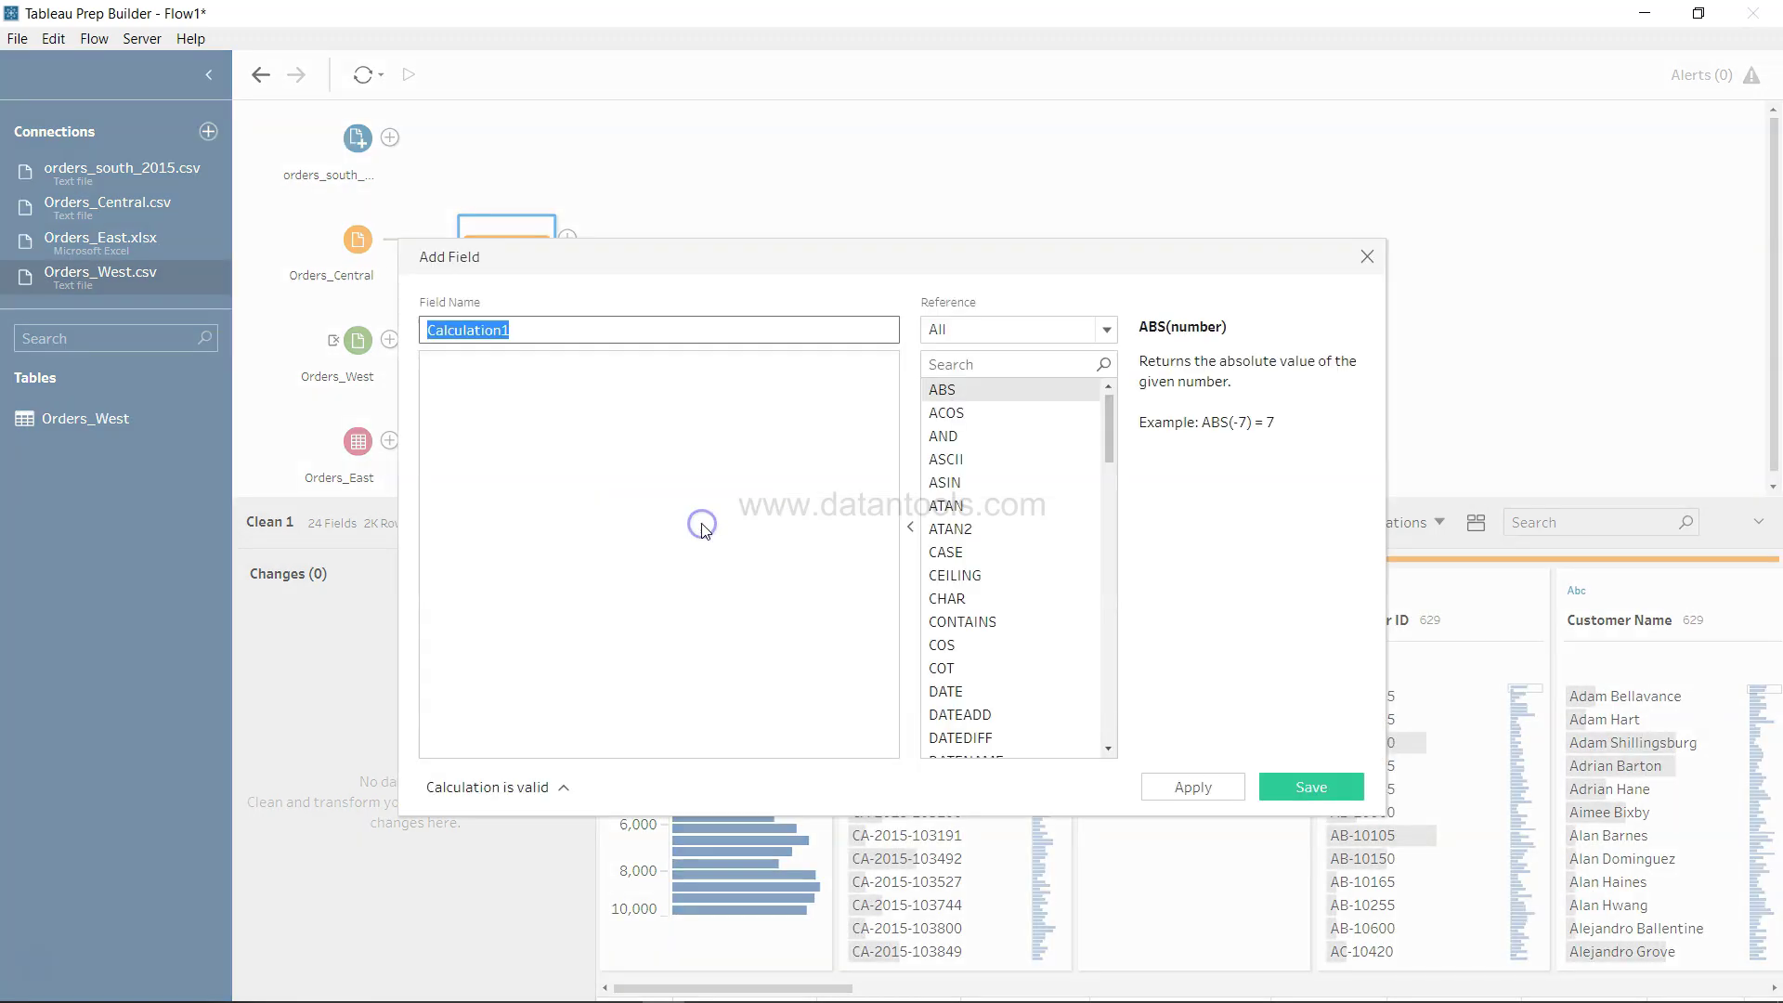
type("Reg")
type("ion")
key("Tab")
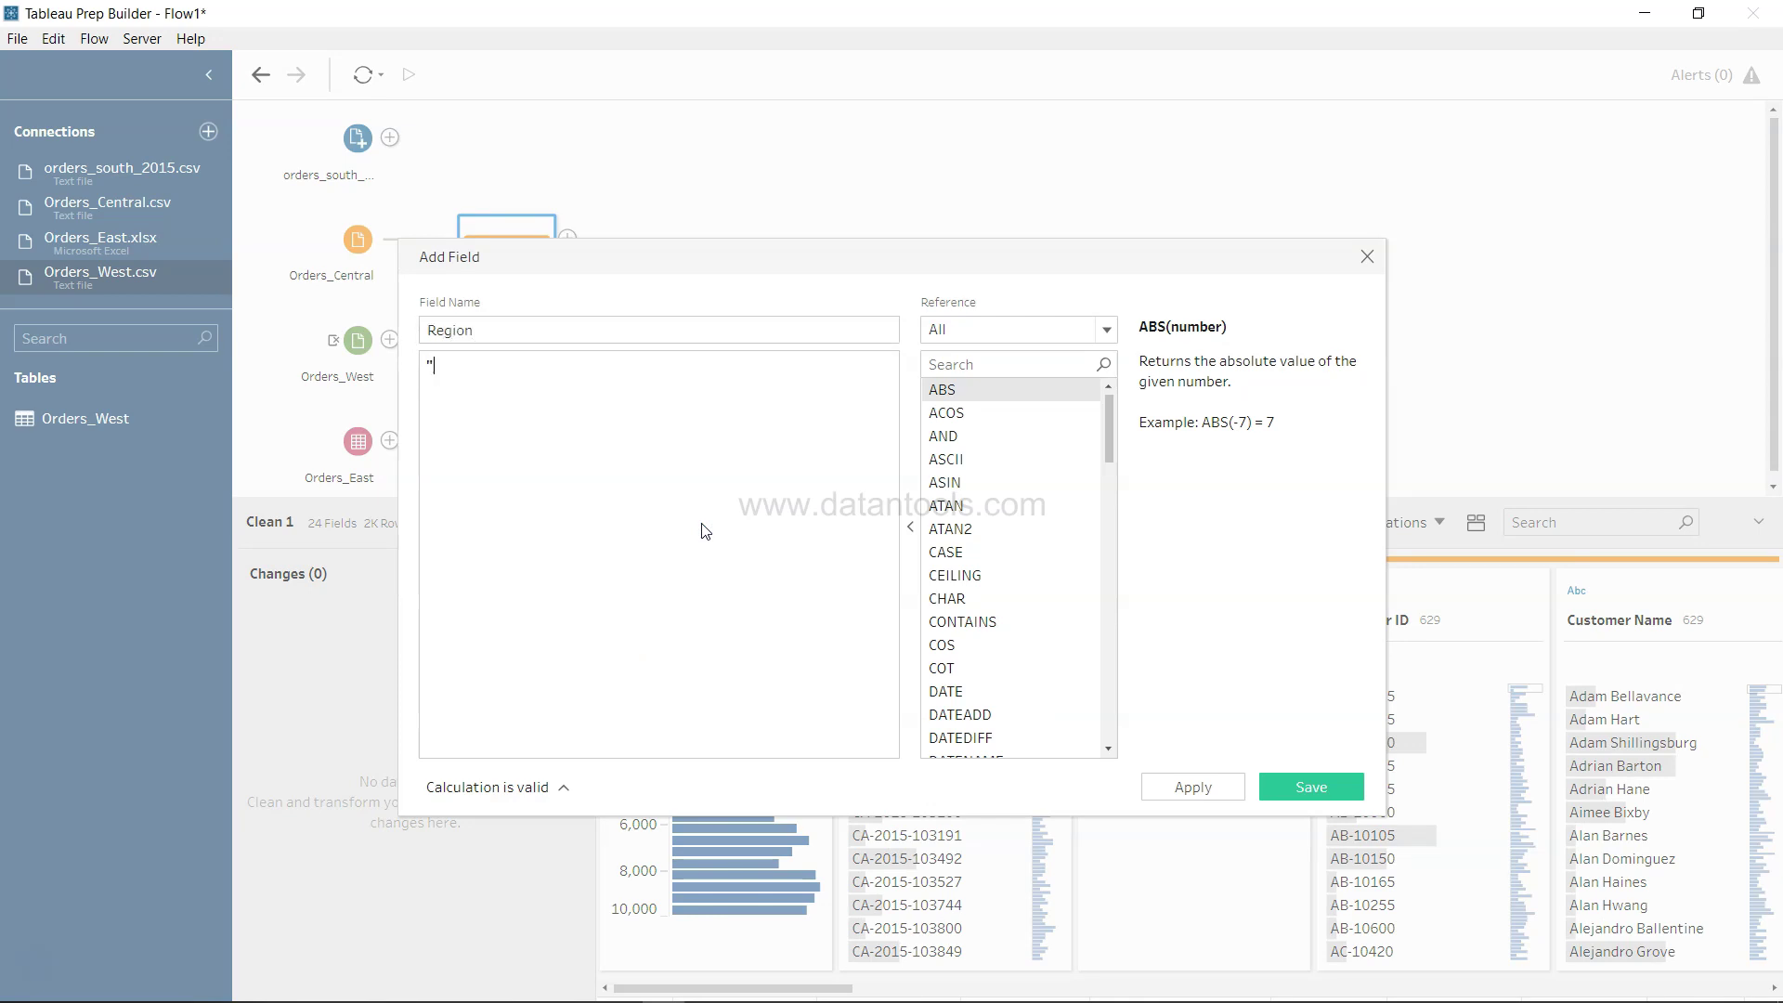
type("\"Central\"")
left_click(1205, 788)
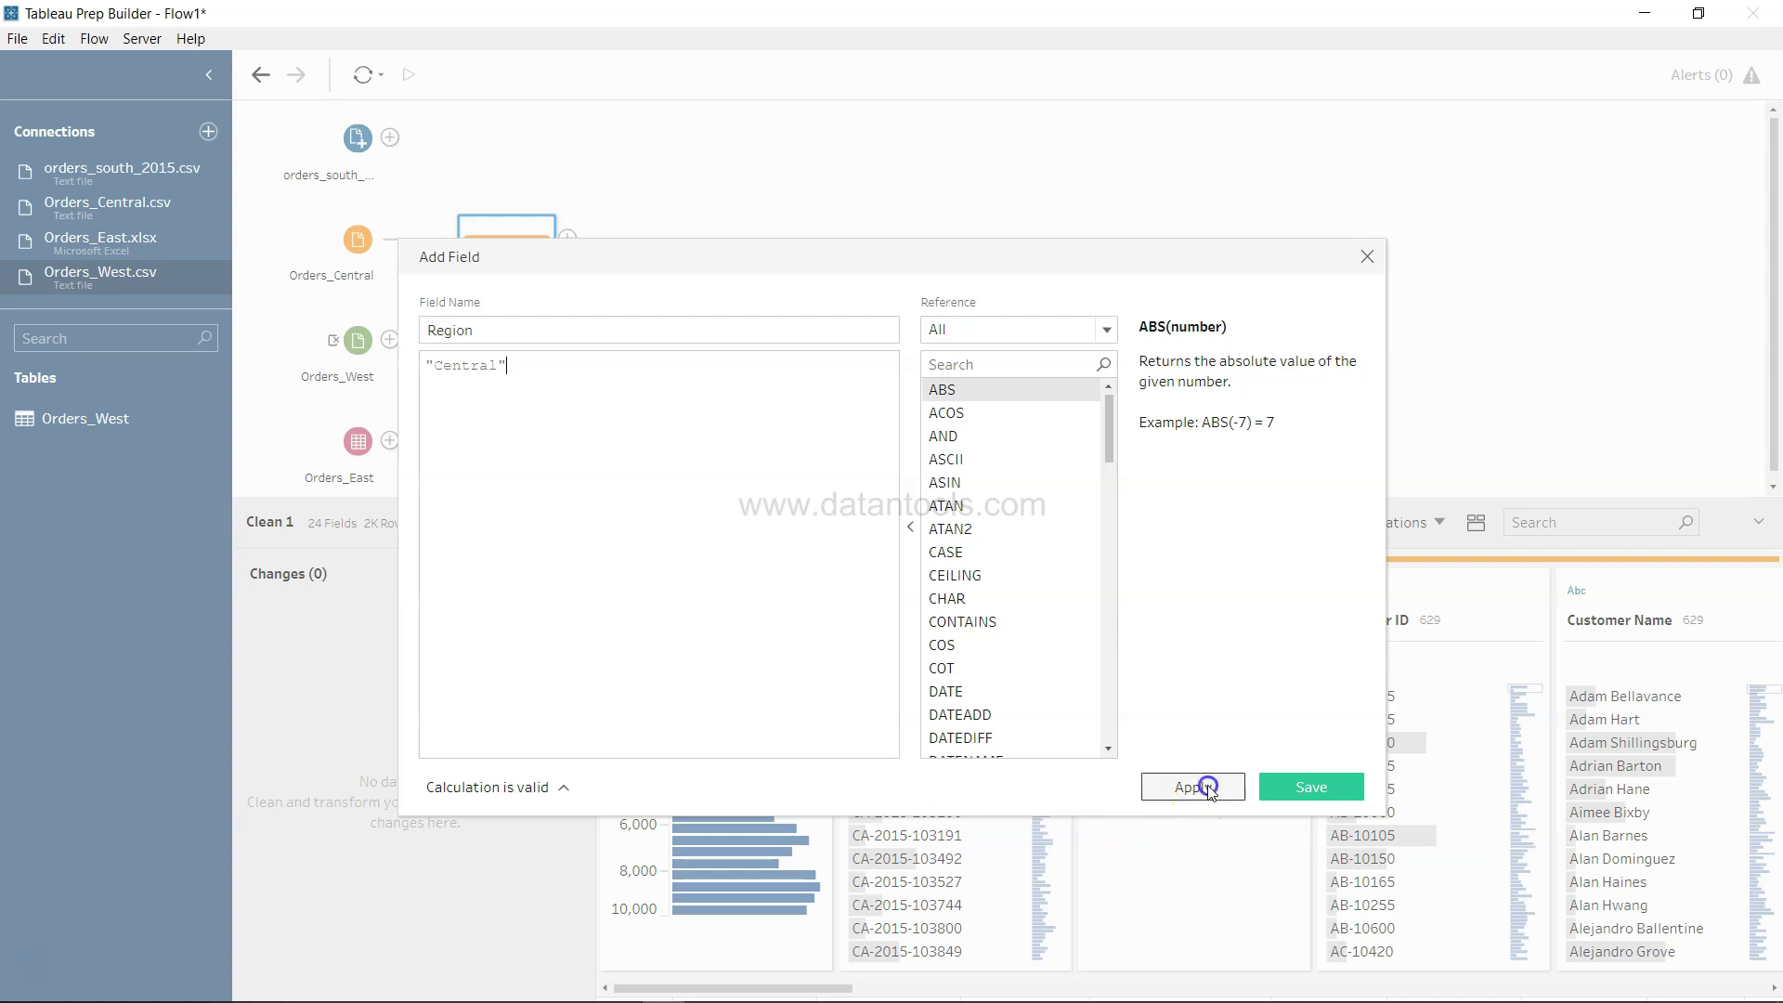
left_click(1305, 785)
mouse_move(688, 701)
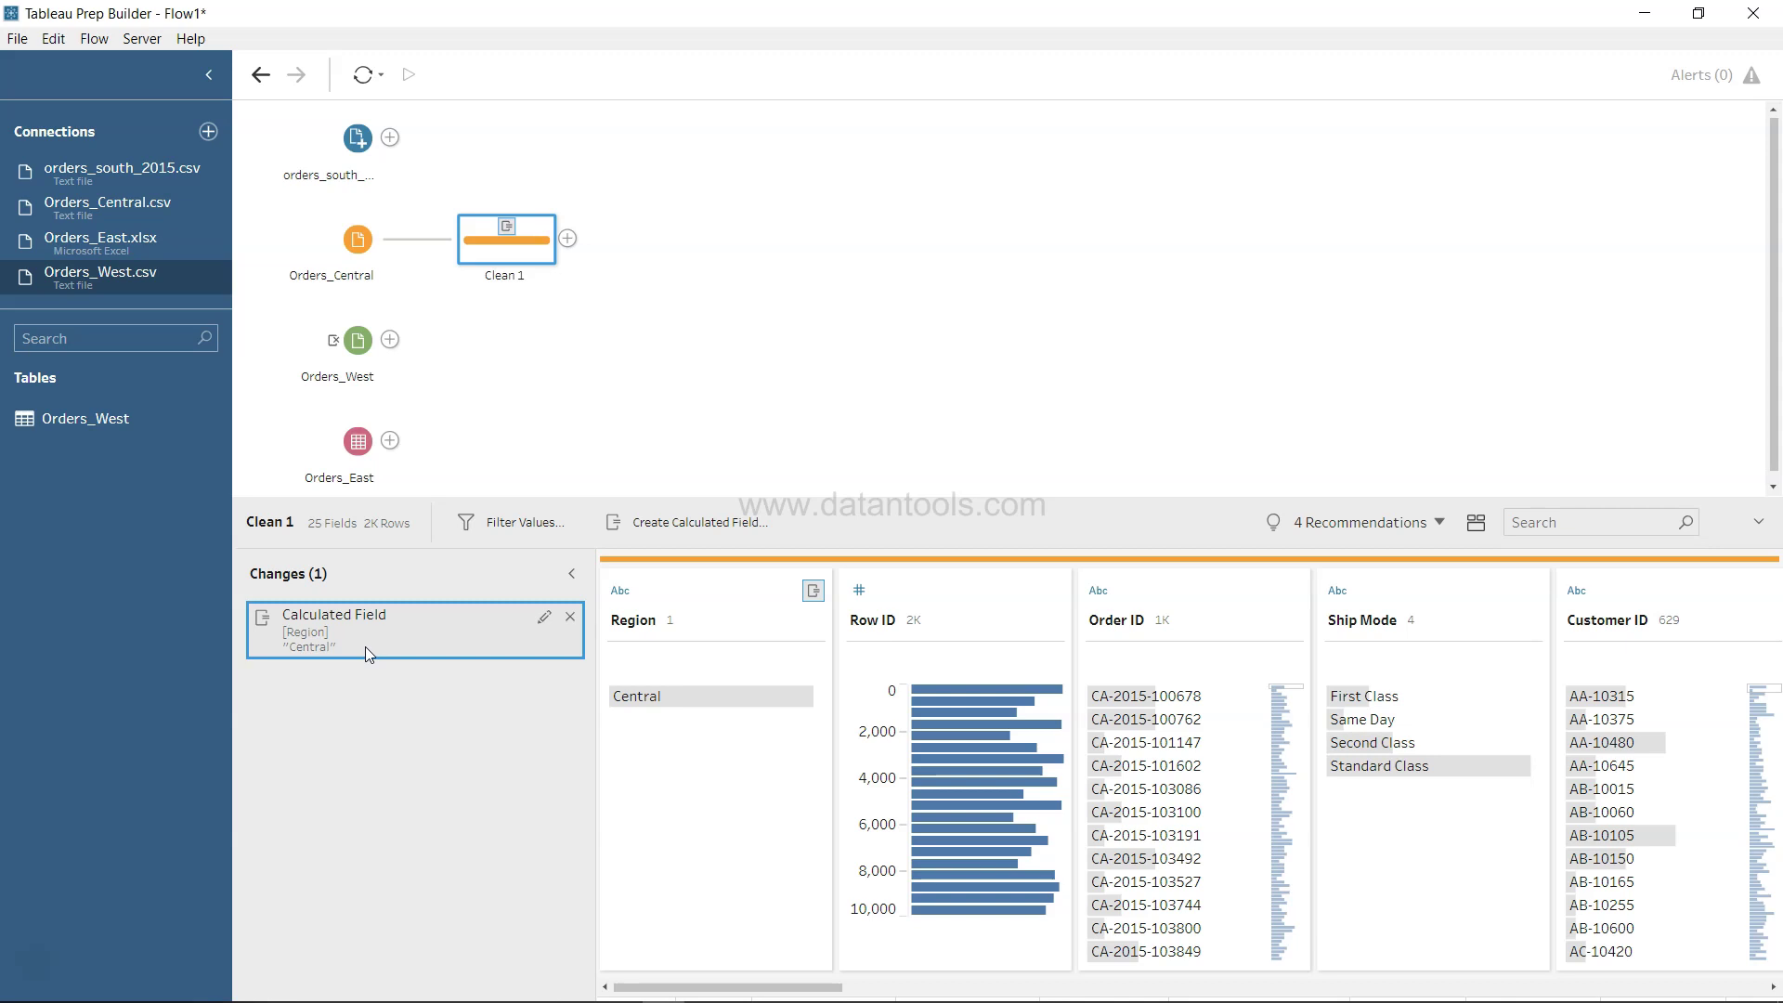
Look through the field profiles of Clean 1, focusing on the separate year, month and day fields for order and ship dates.
mouse_move(995, 814)
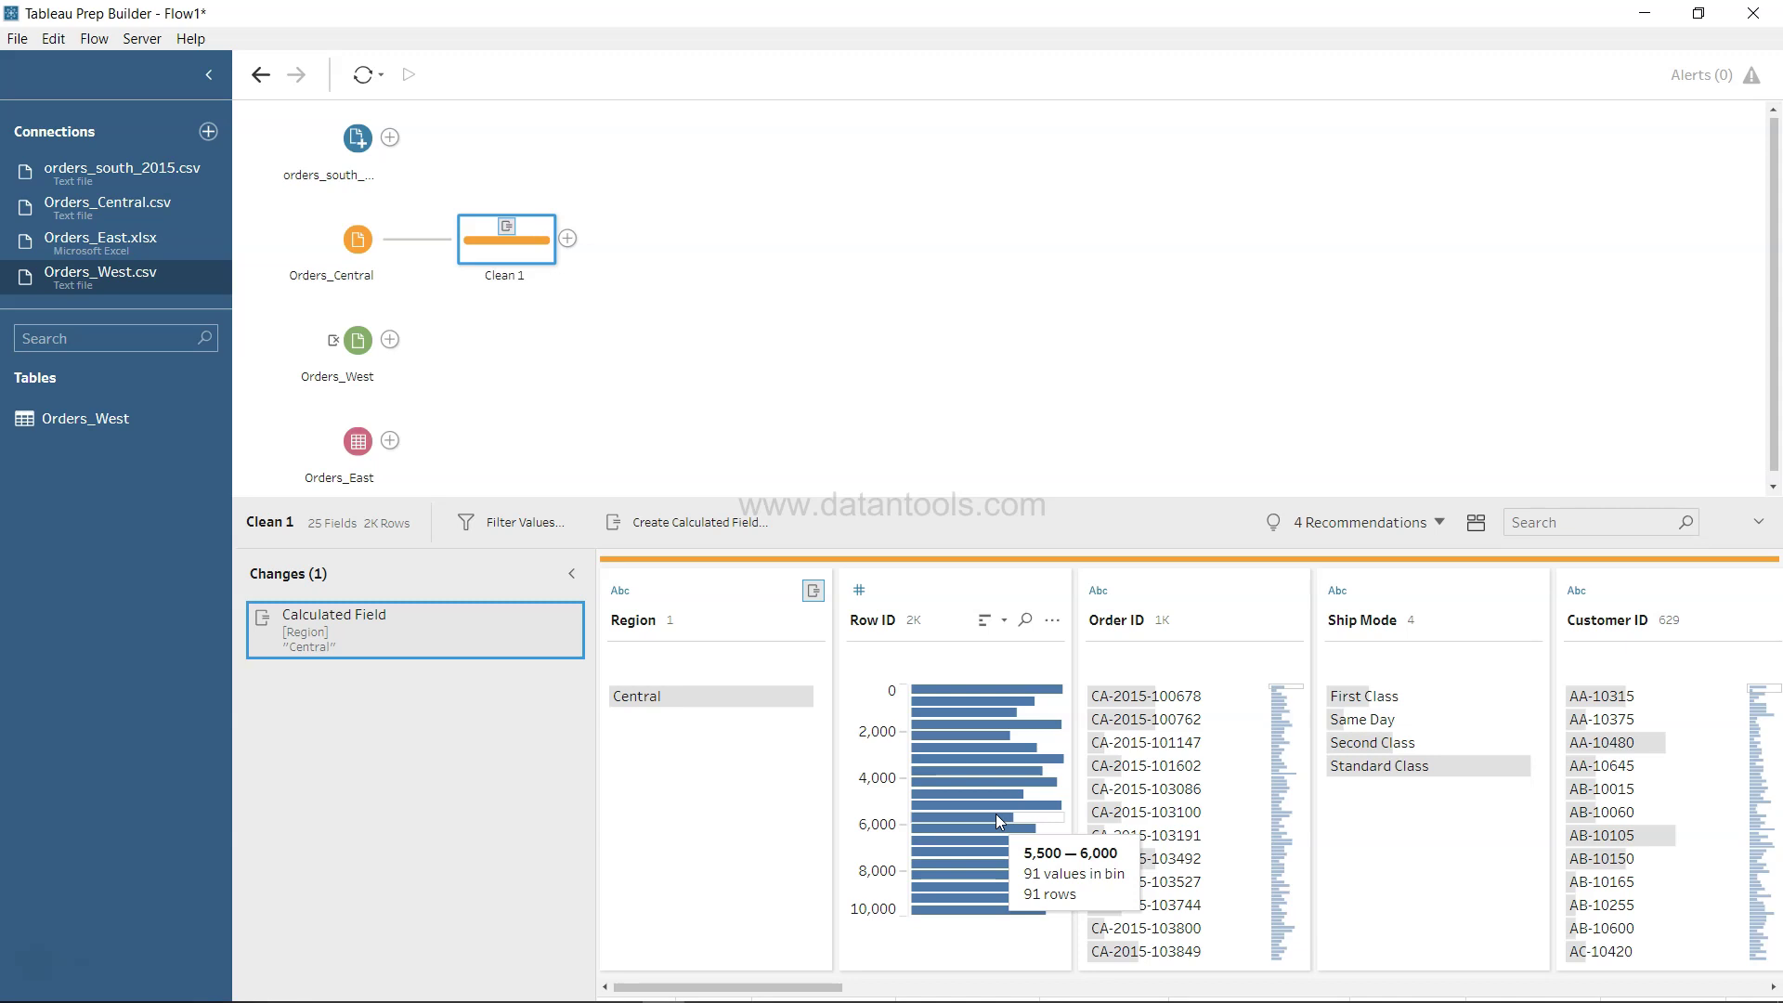
scroll(996, 814, "right", 3)
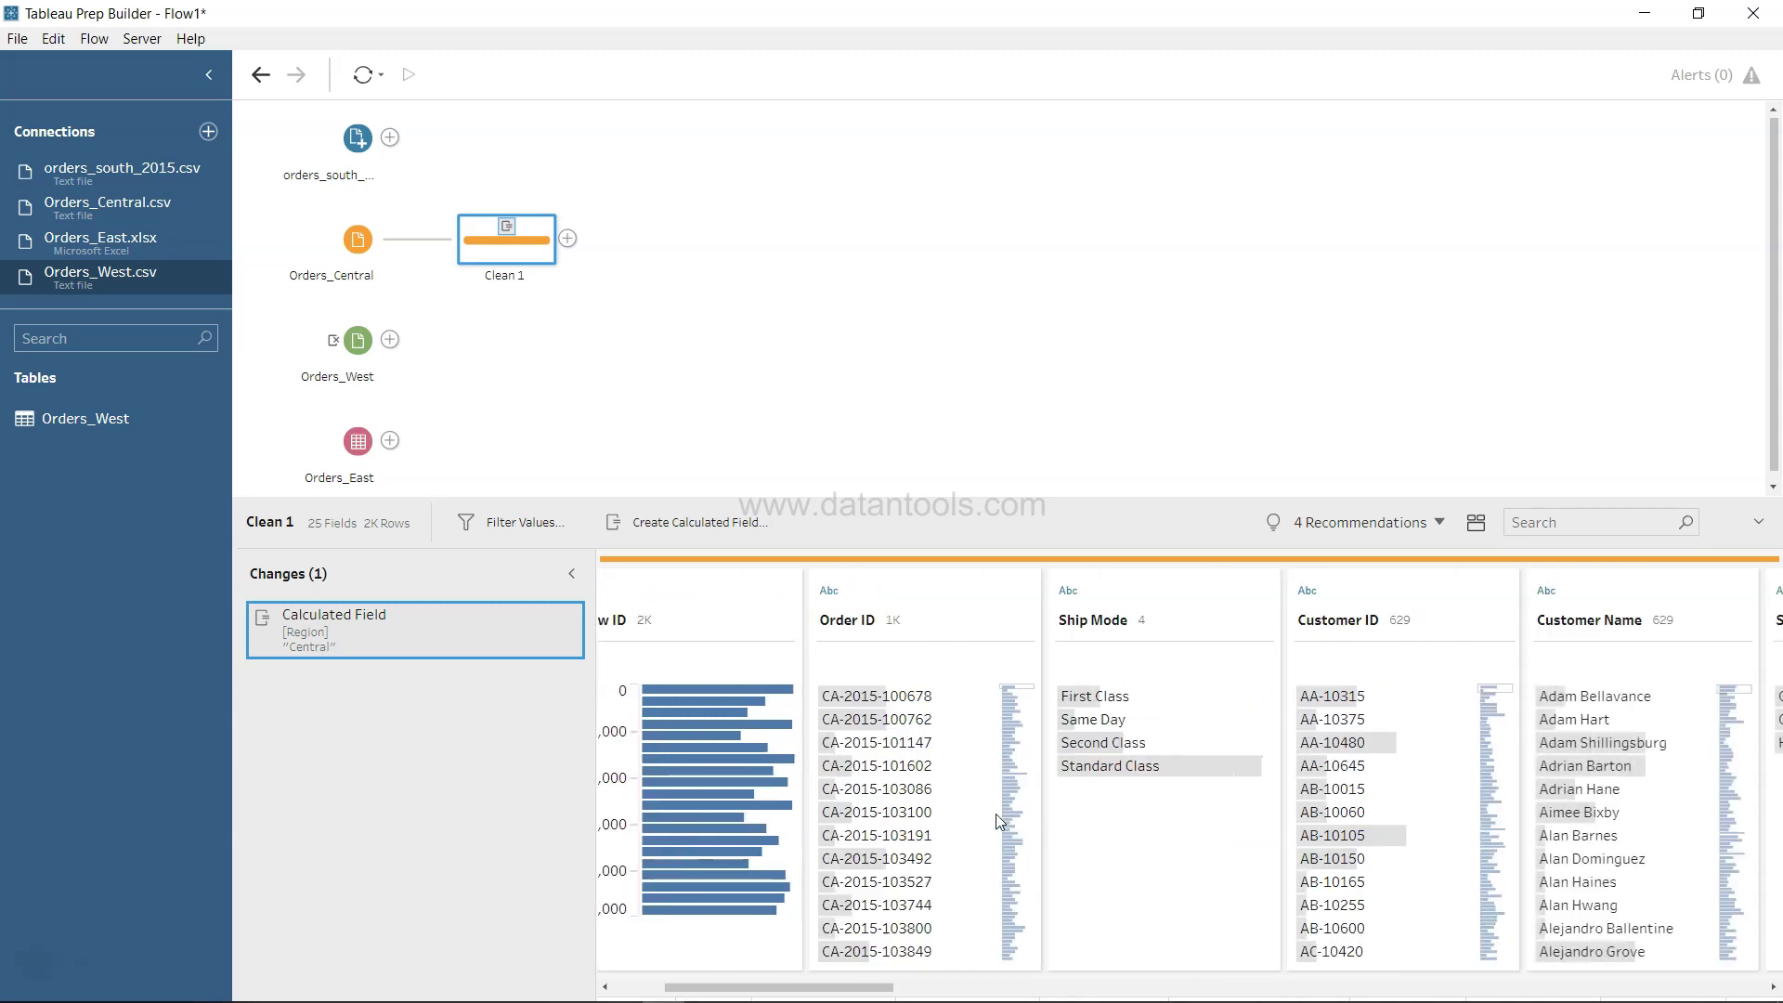
scroll(995, 813, "right", 12)
scroll(1000, 822, "right", 9)
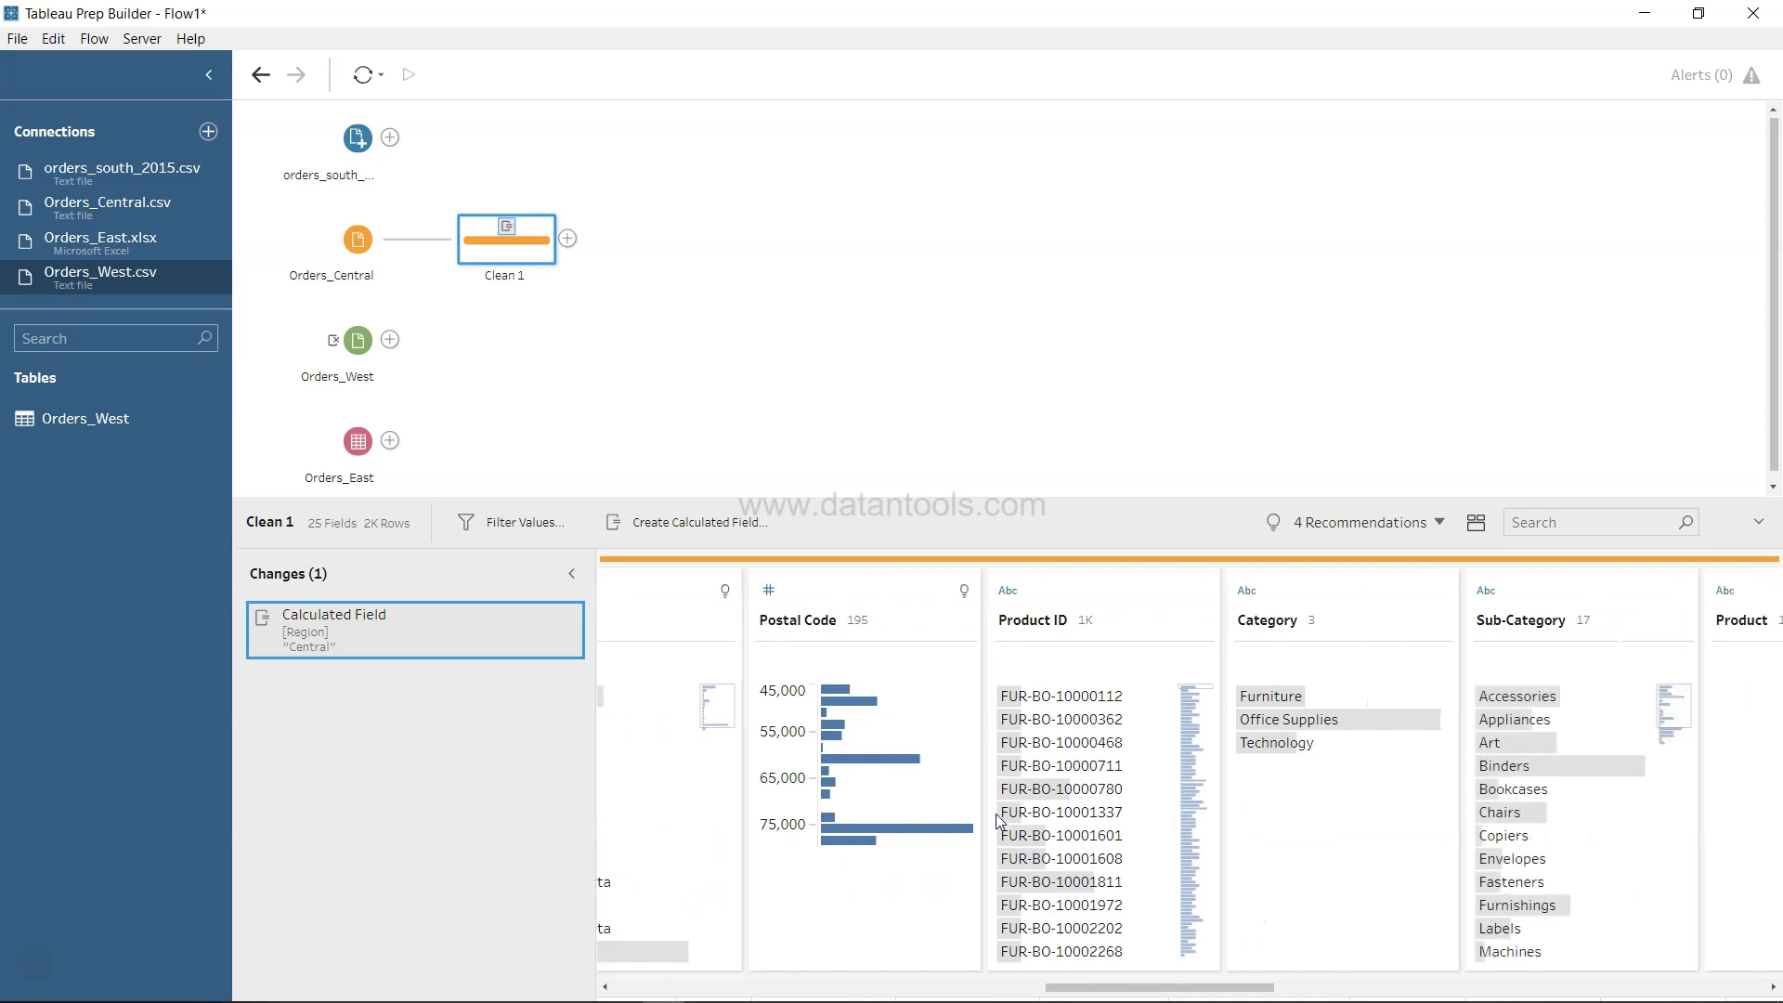
scroll(1000, 822, "right", 8)
scroll(1000, 822, "right", 8)
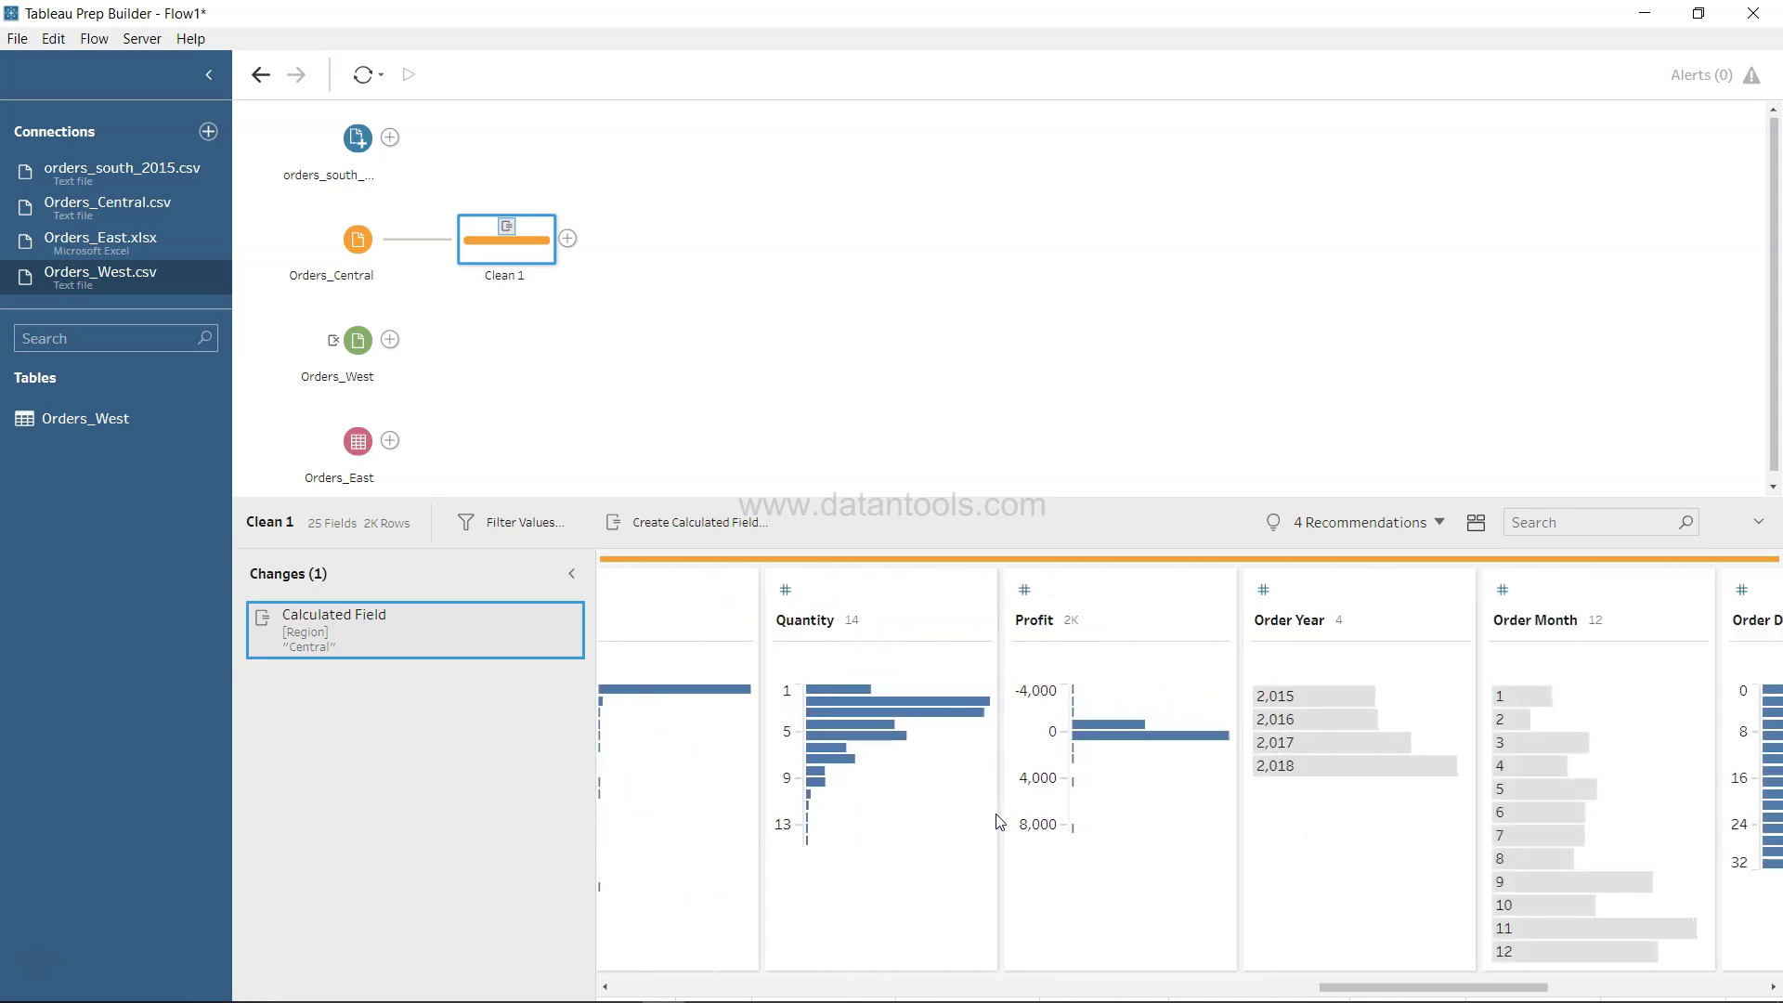
scroll(1000, 822, "right", 3)
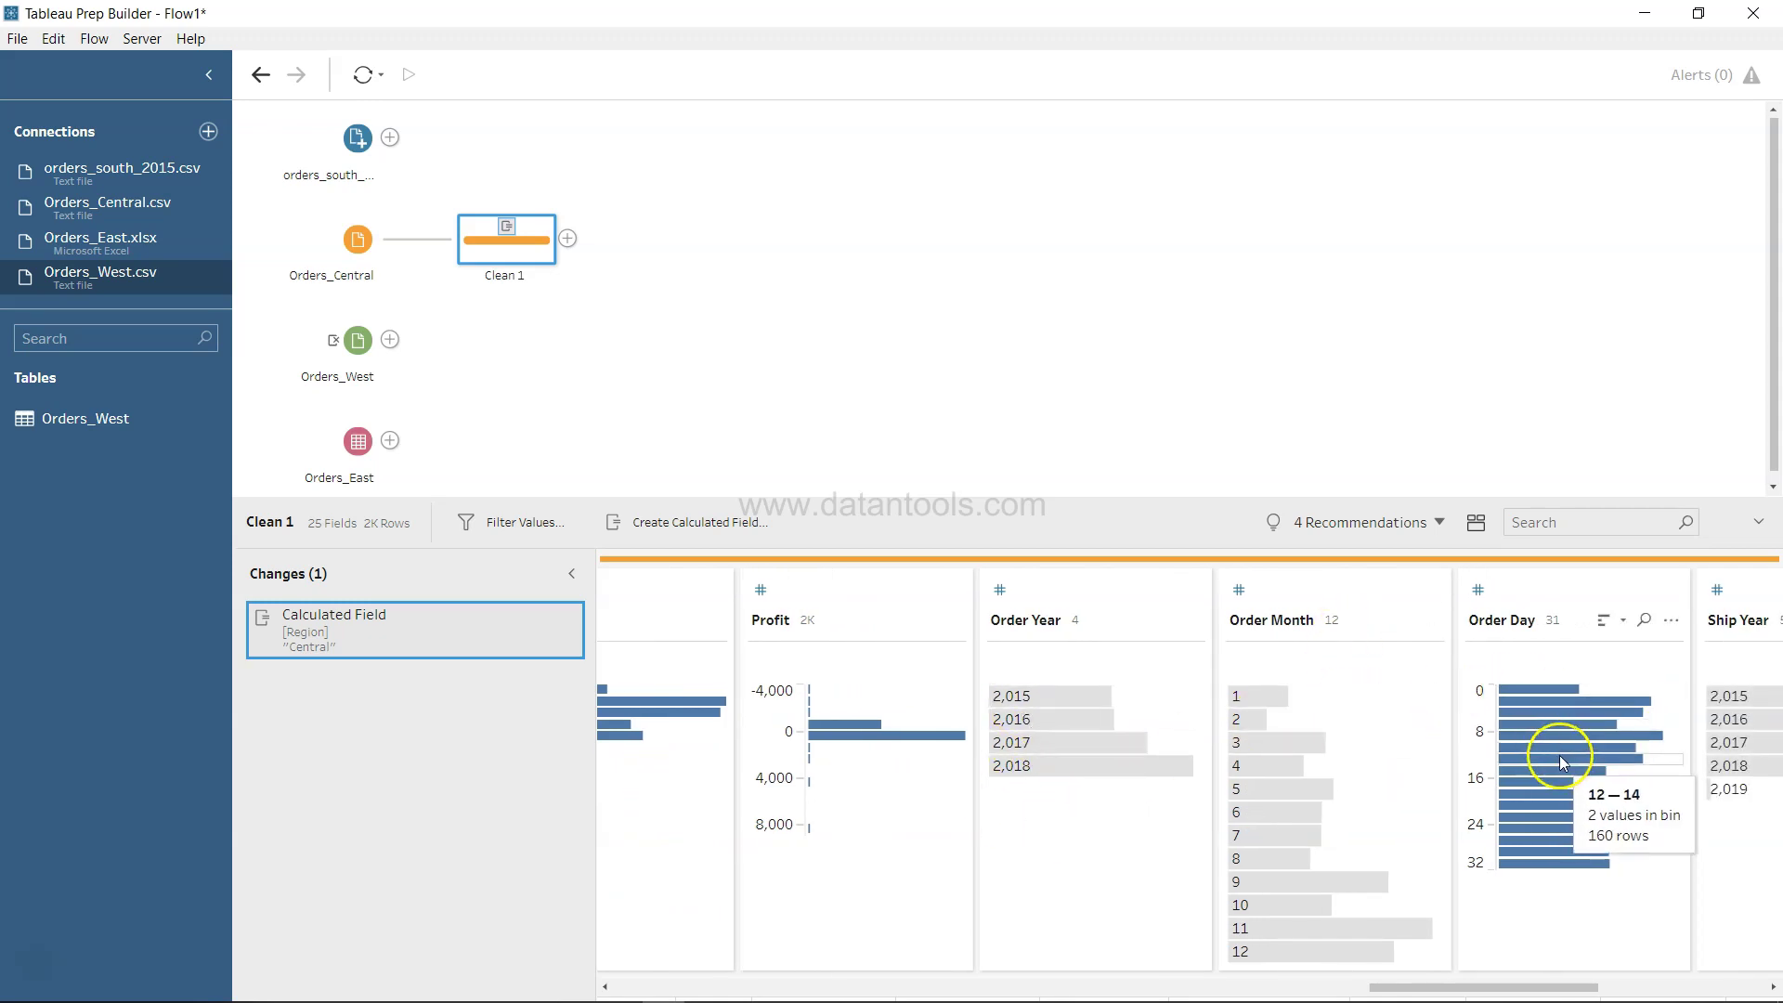
scroll(1560, 761, "right", 5)
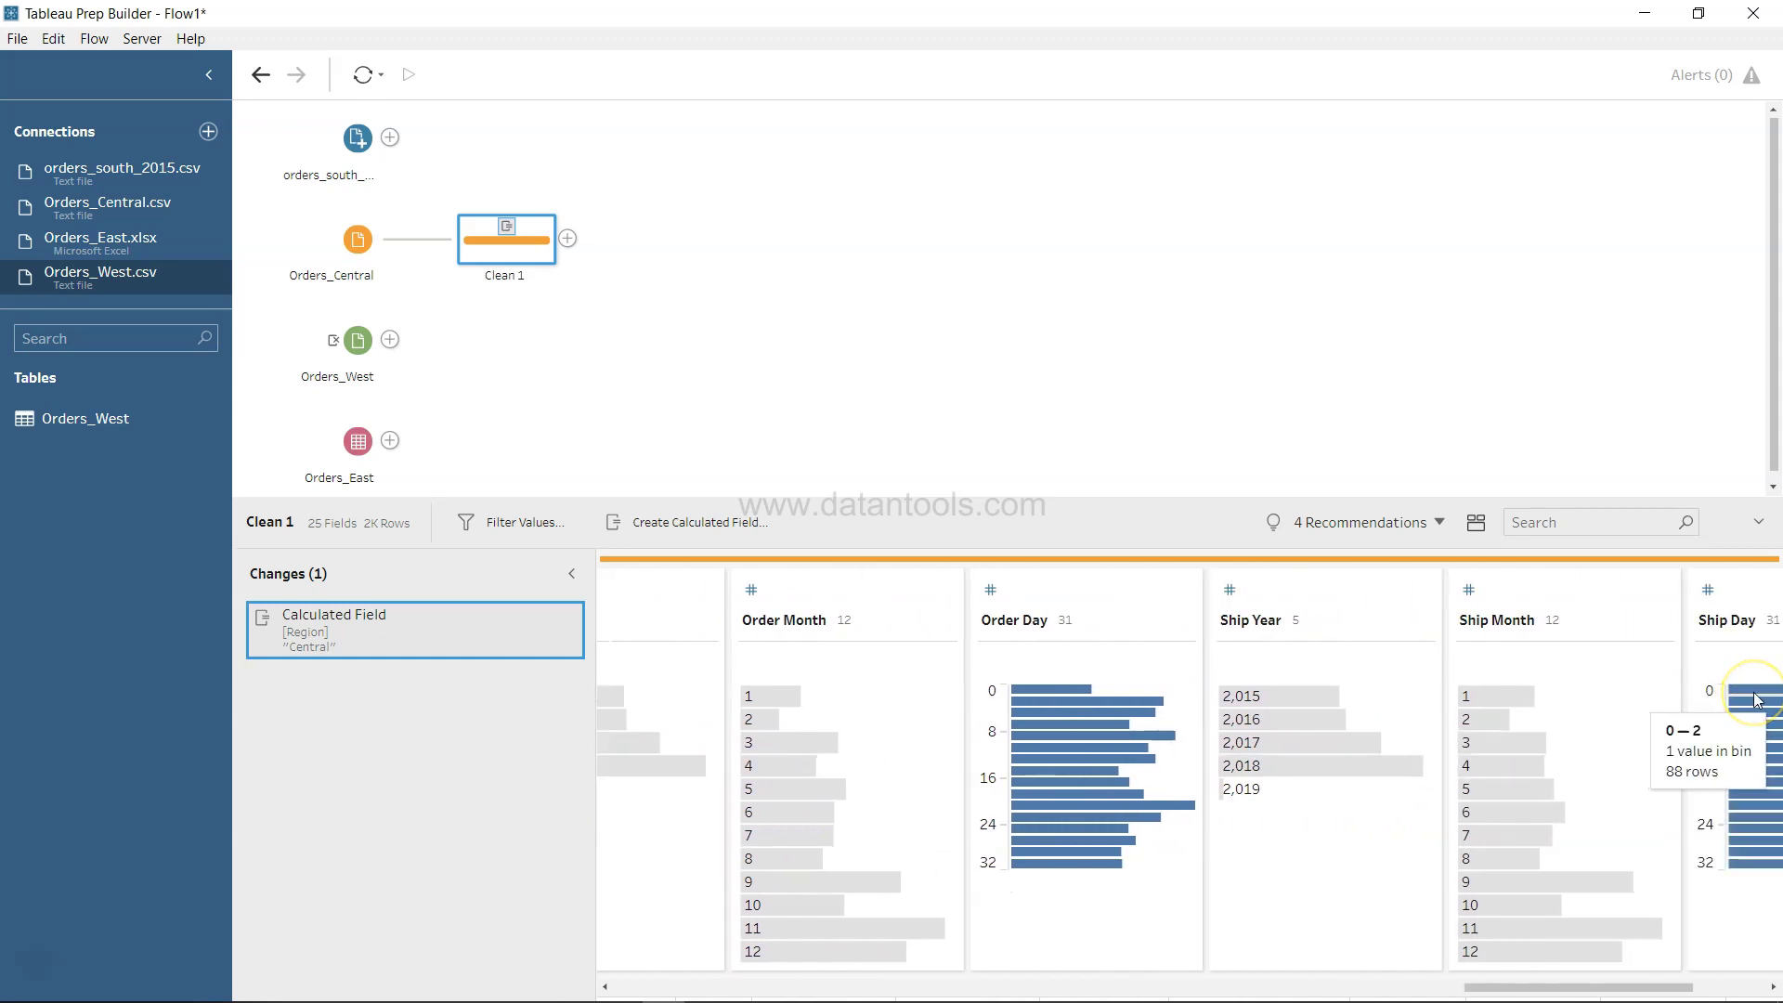
scroll(1461, 733, "left", 2)
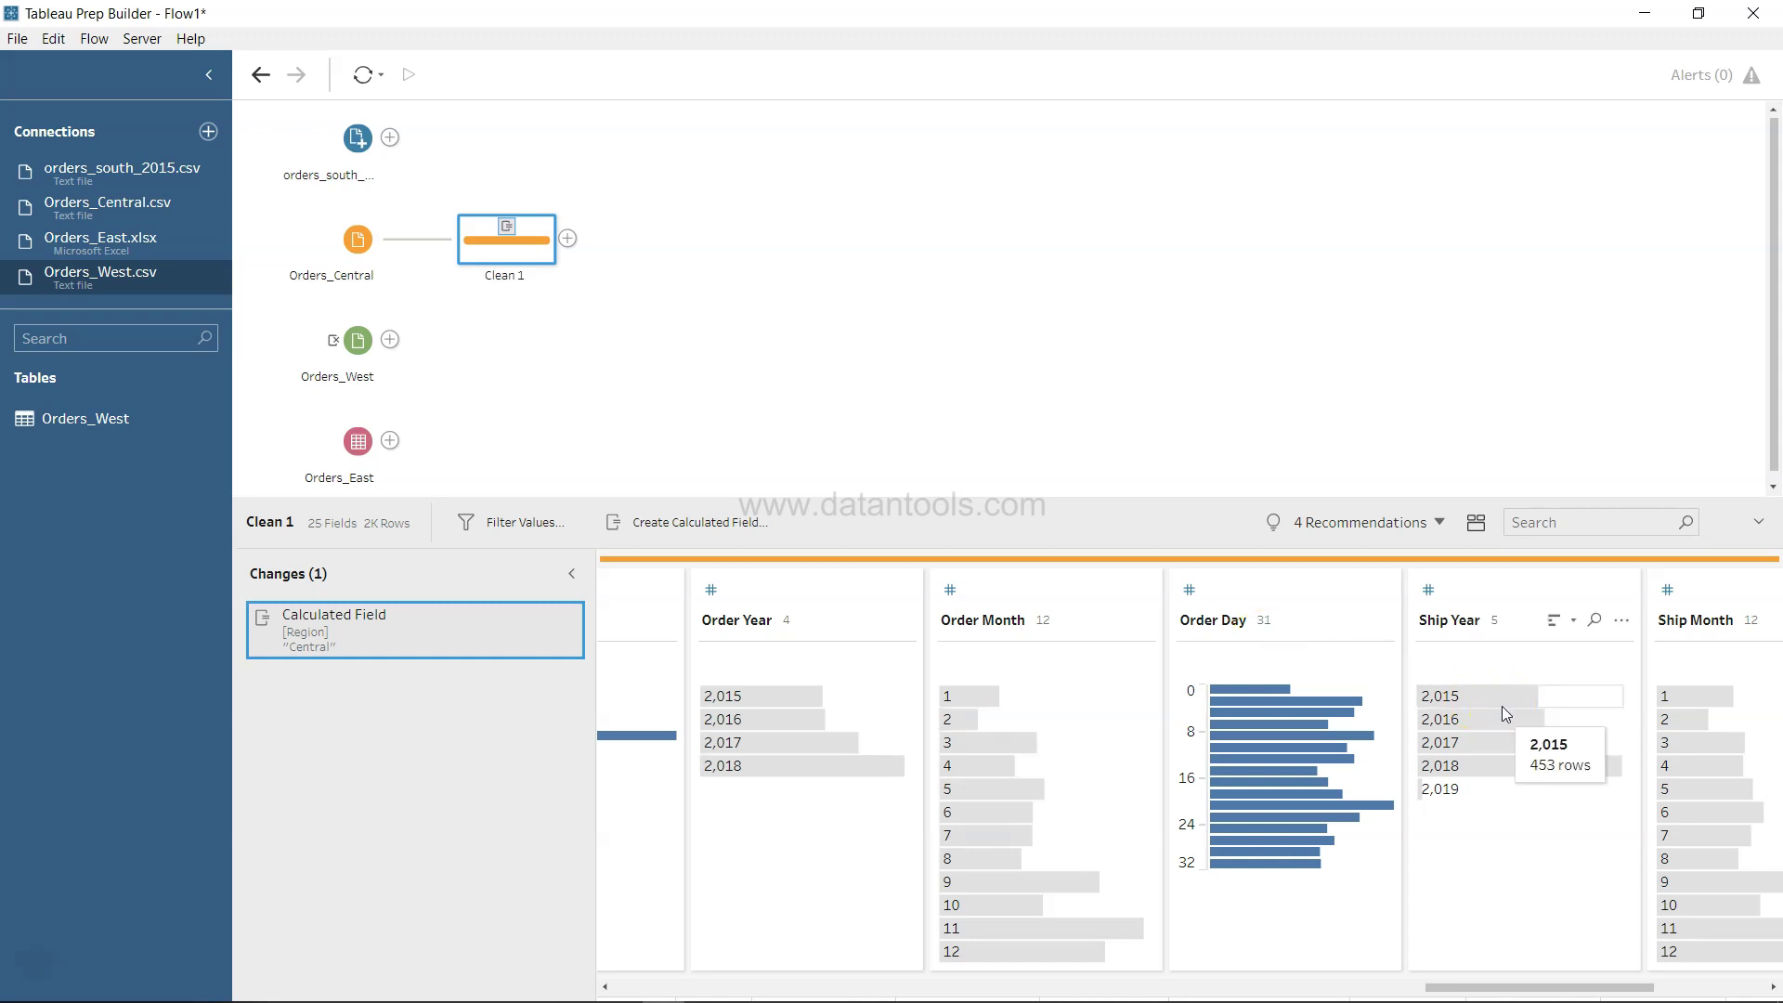
Start a calculated field named Order Date using the MAKEDATE function with [Order Year] as its first argument.
left_click(753, 536)
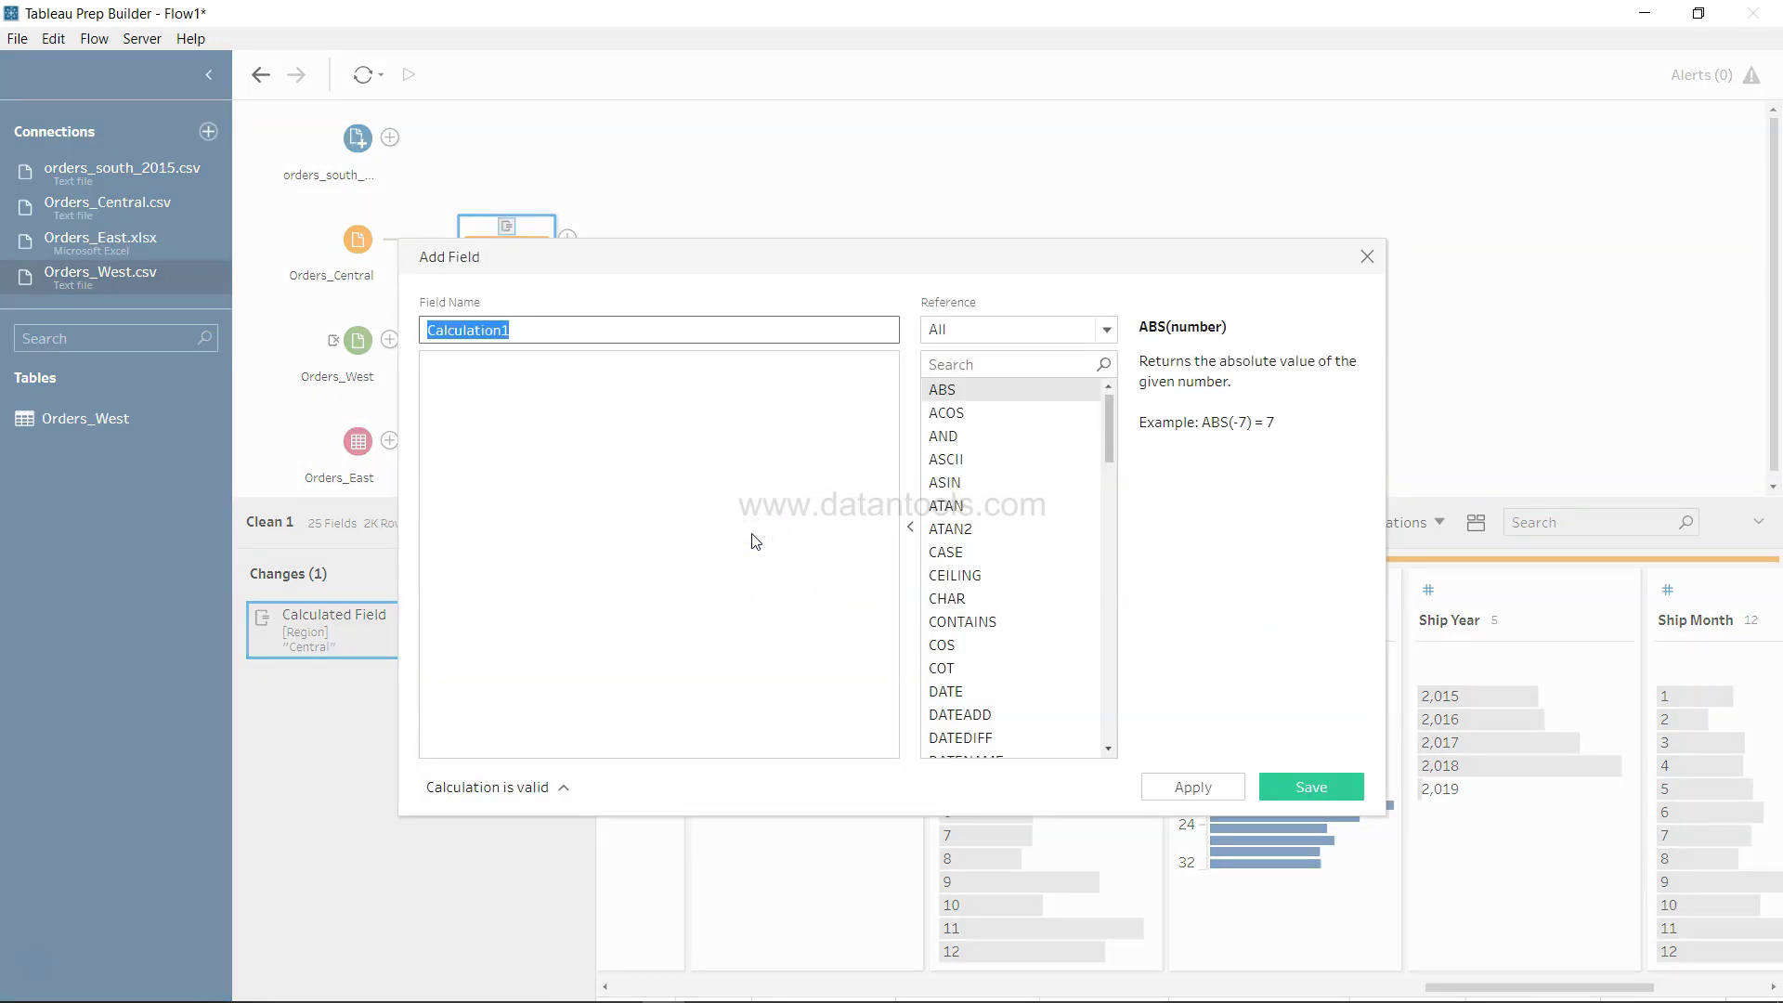
type("Order Date")
left_click(734, 507)
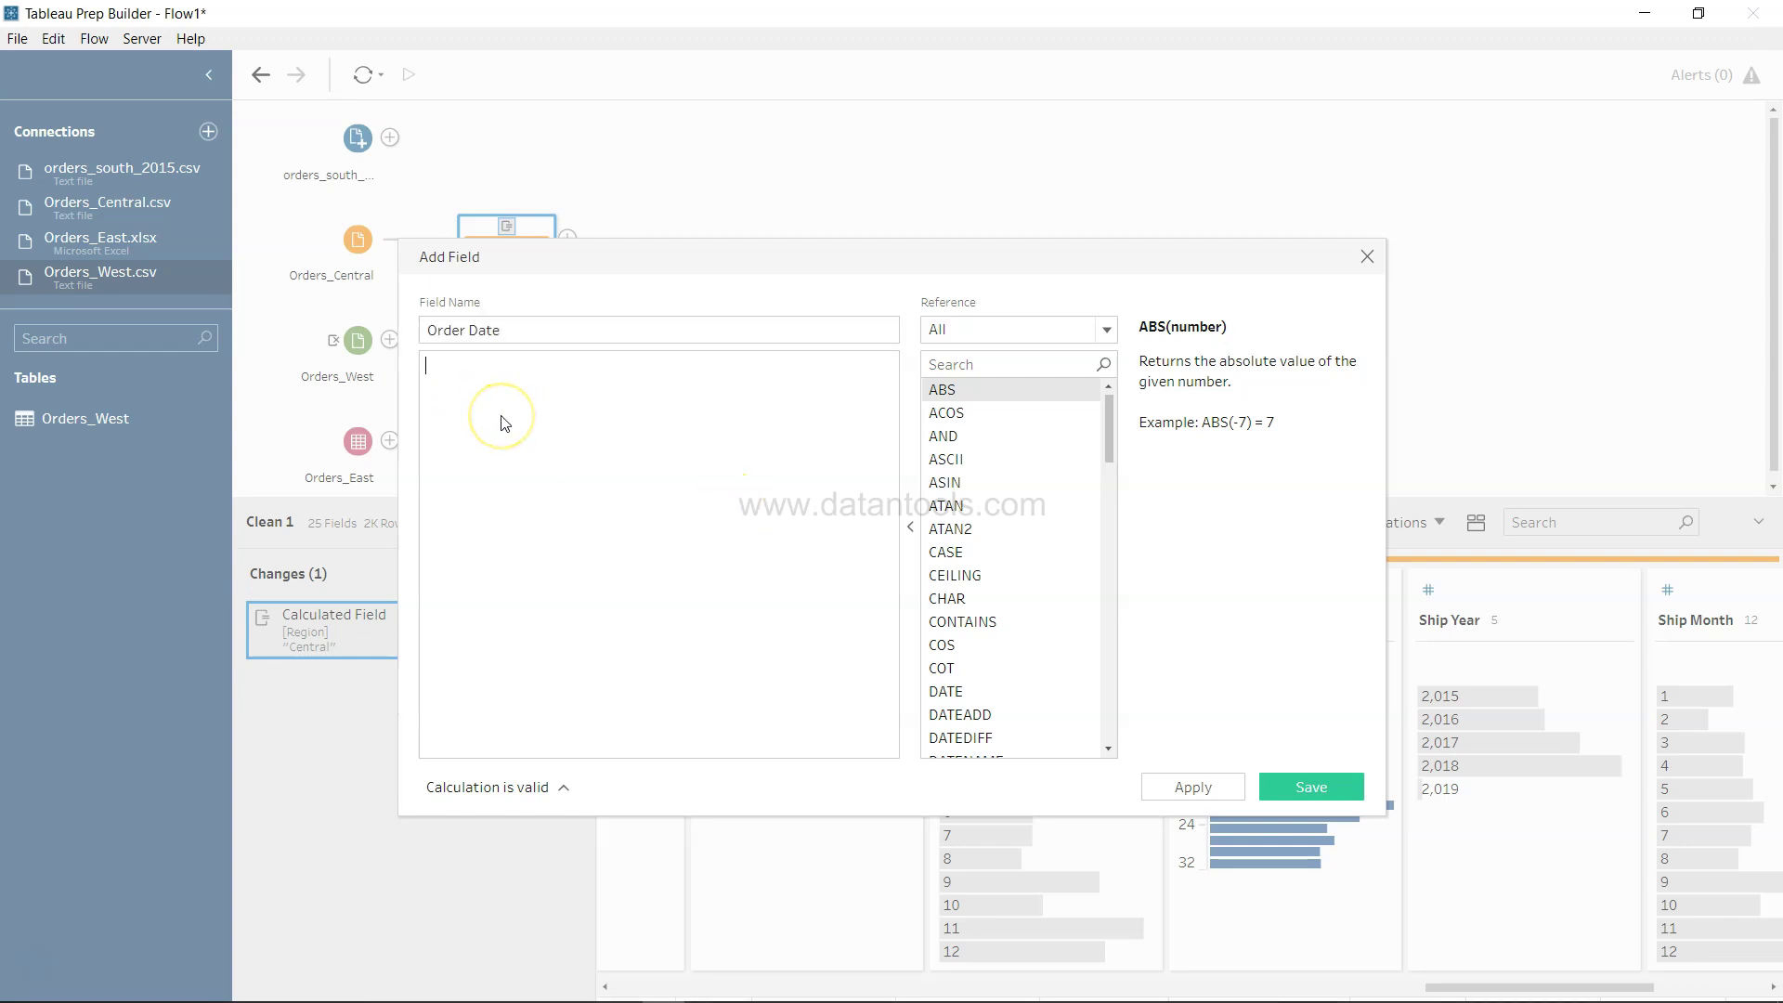
type("Mak")
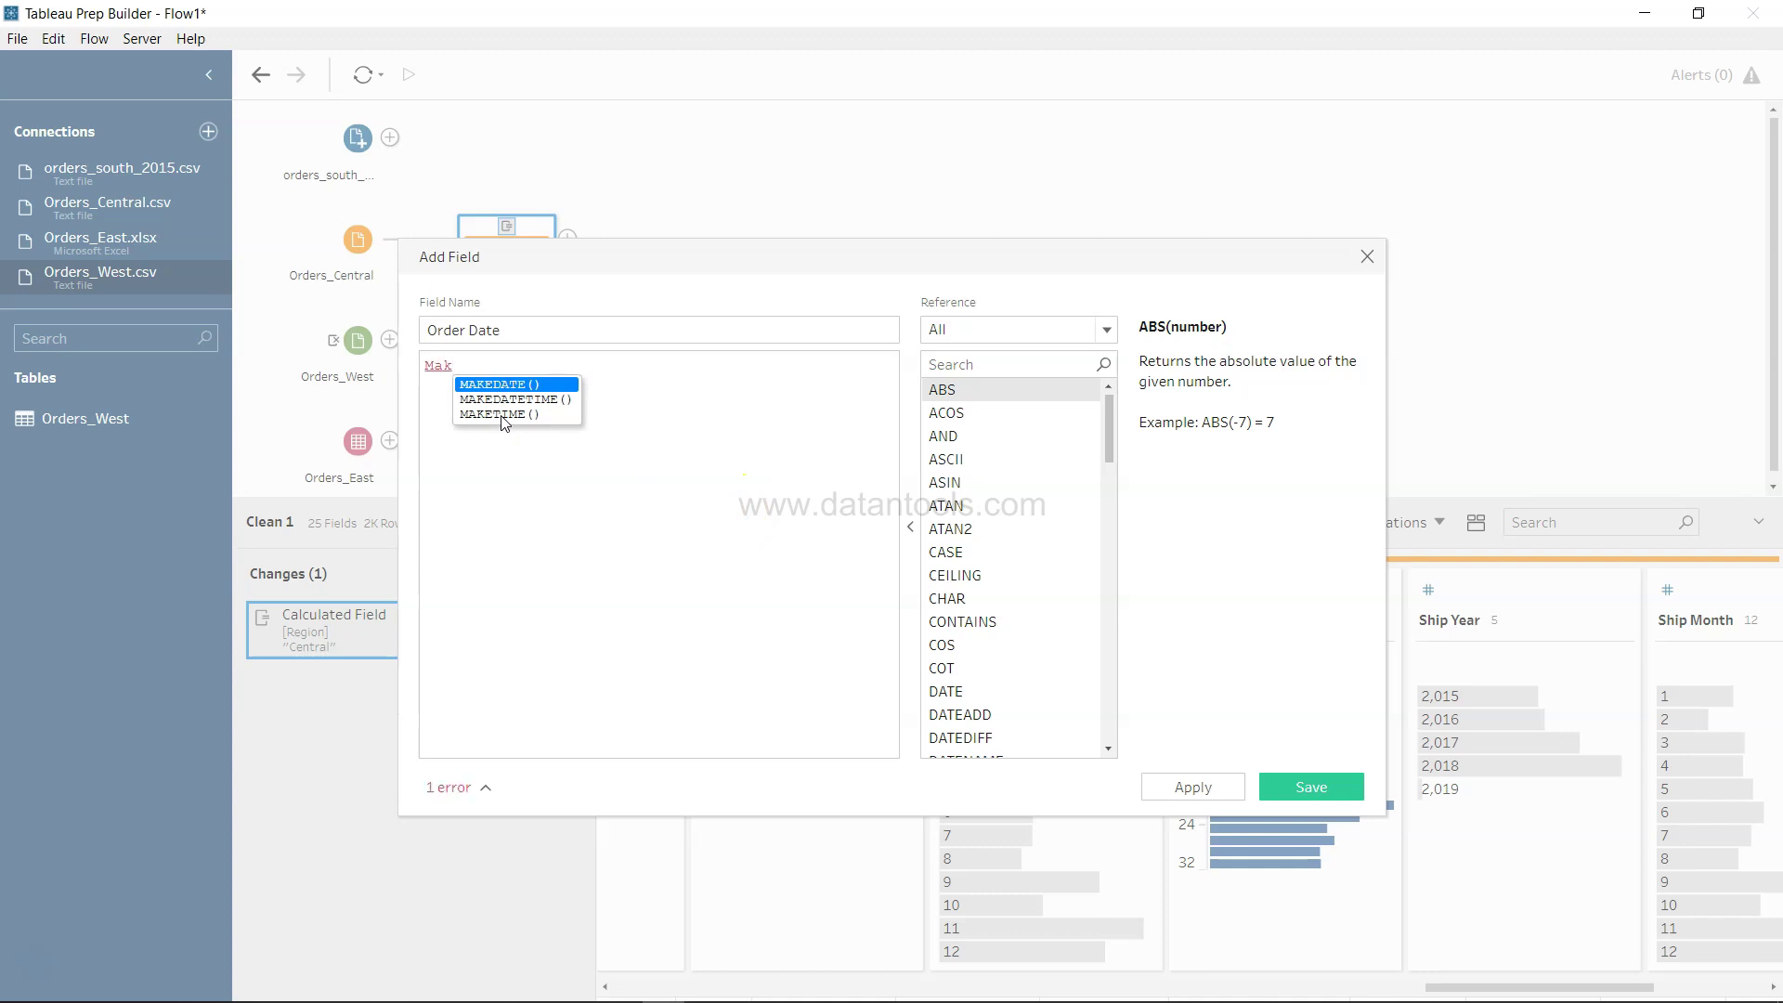
key("Return")
type("Ord")
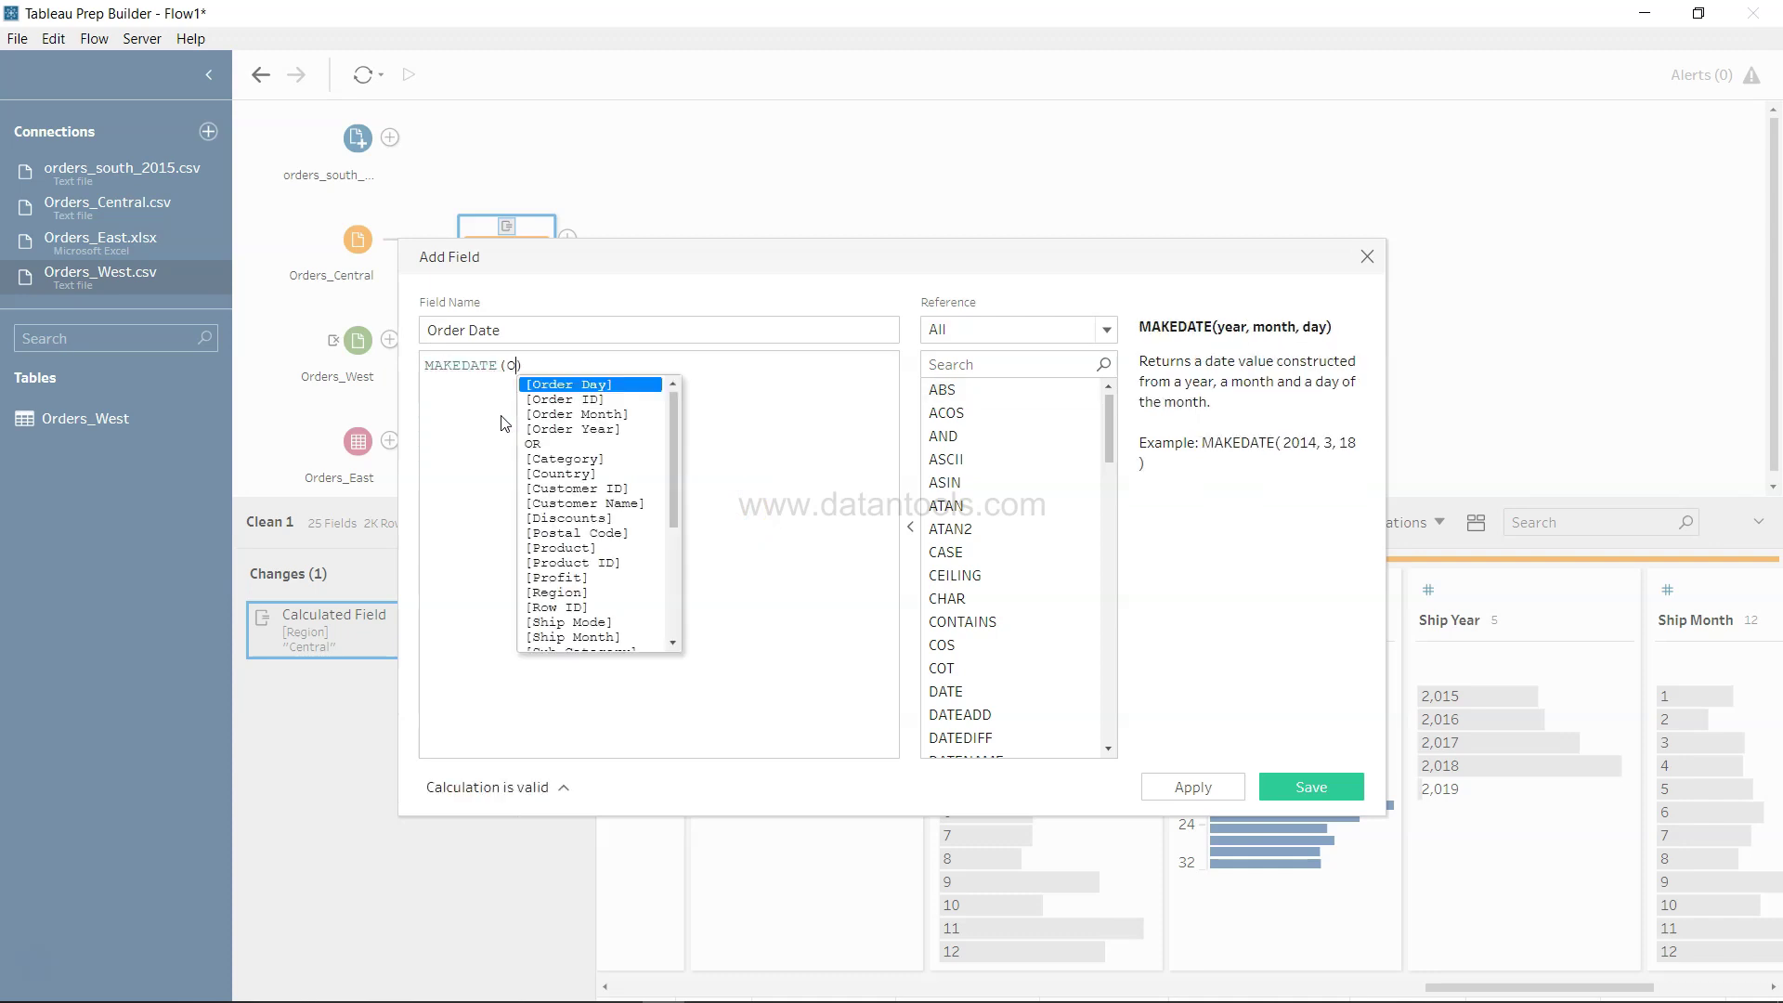
key("Down")
key("Down")
key("Return")
Complete the Order Date formula with [Order Month] and [Order Day] as the remaining MAKEDATE arguments and save the field.
type(",[")
type("Order Year],order")
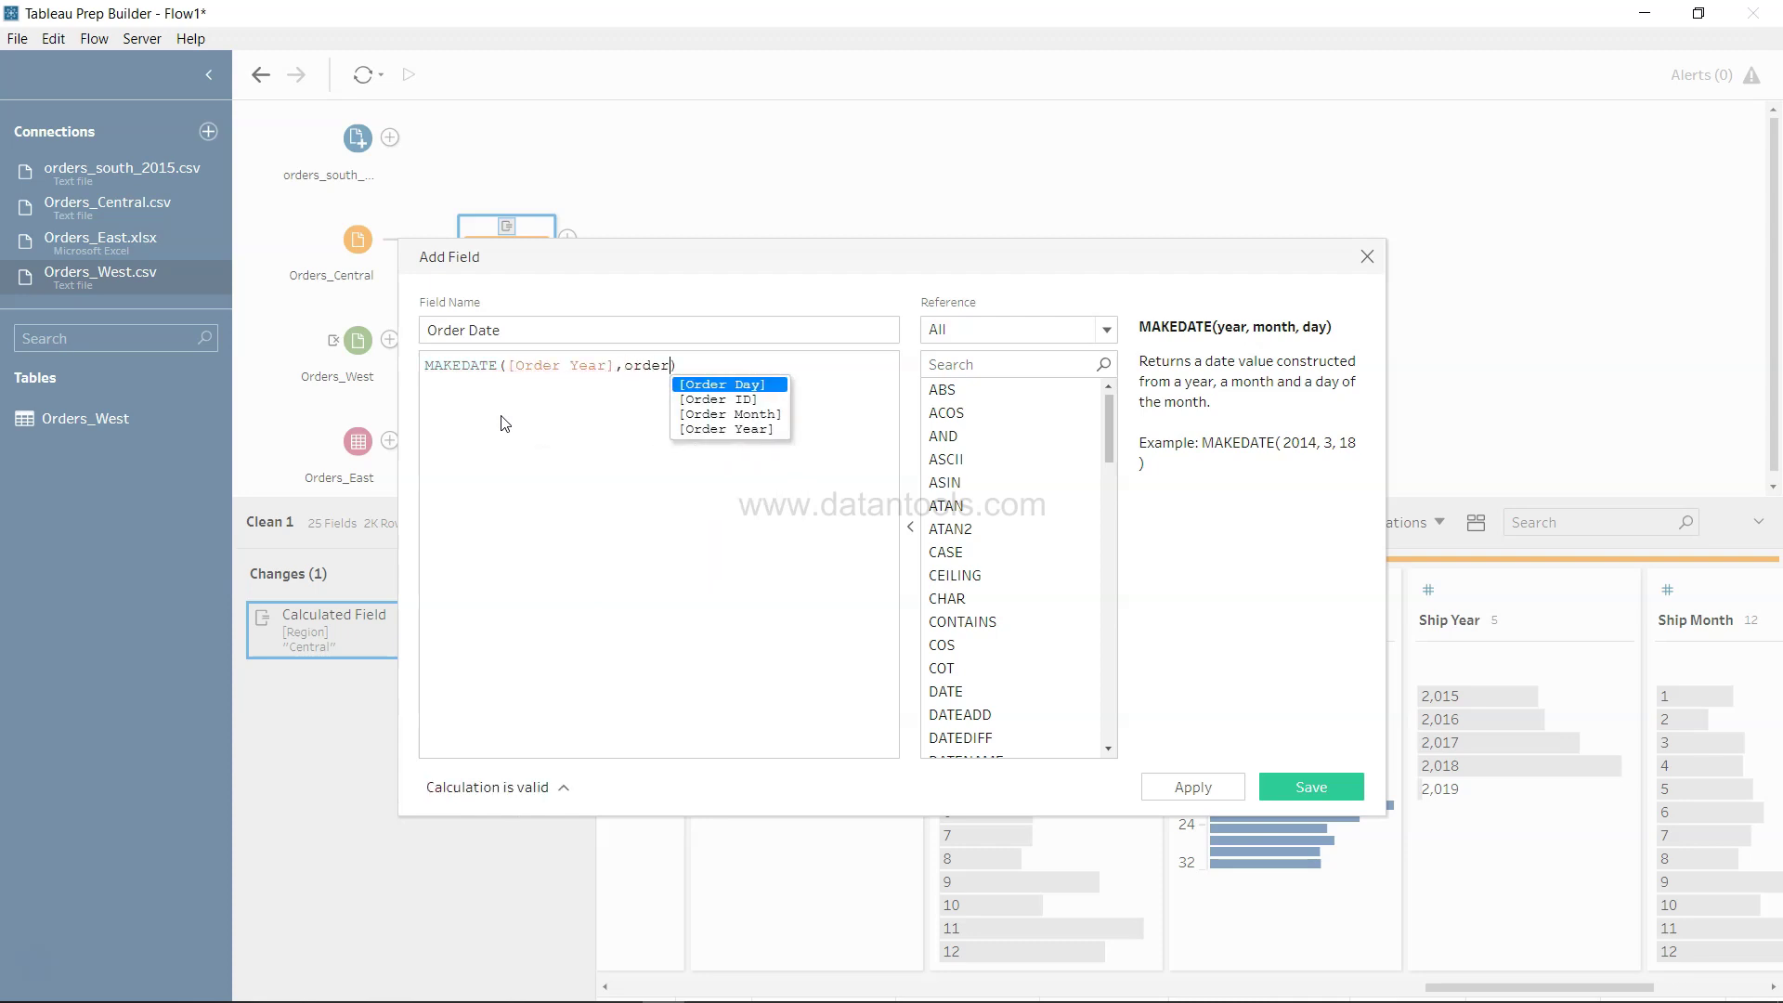
key("Down")
key("Return")
type(",orde")
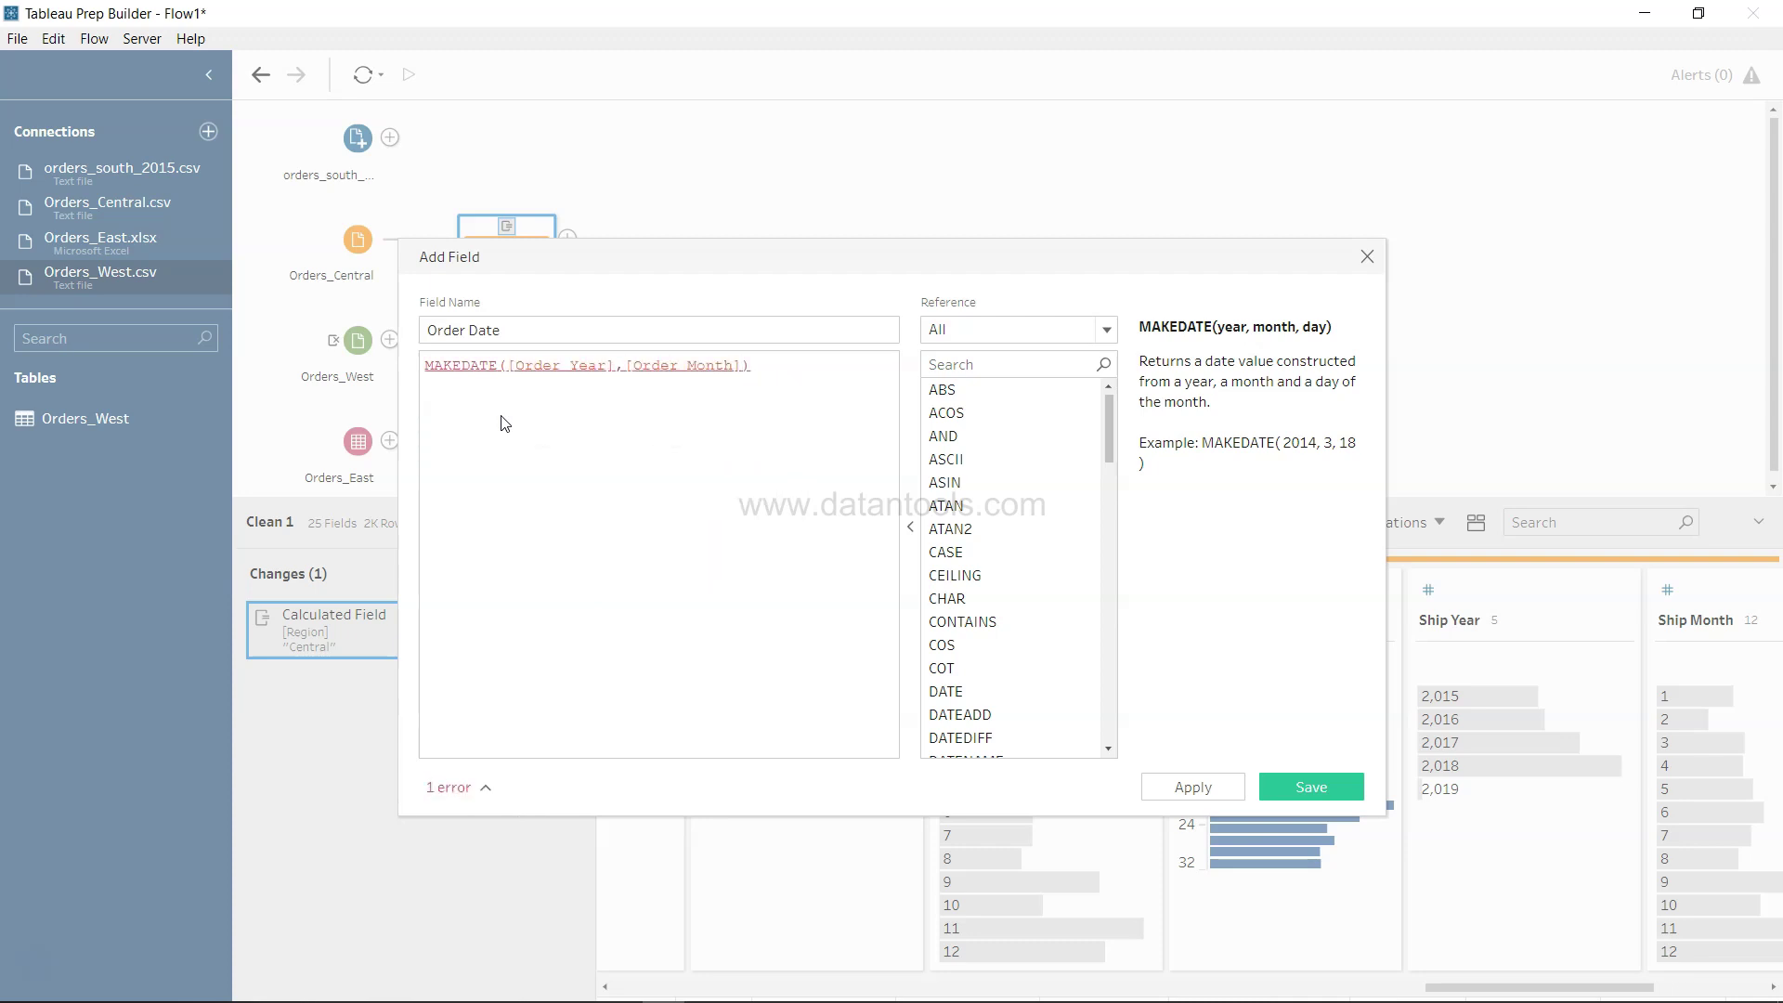
type("r")
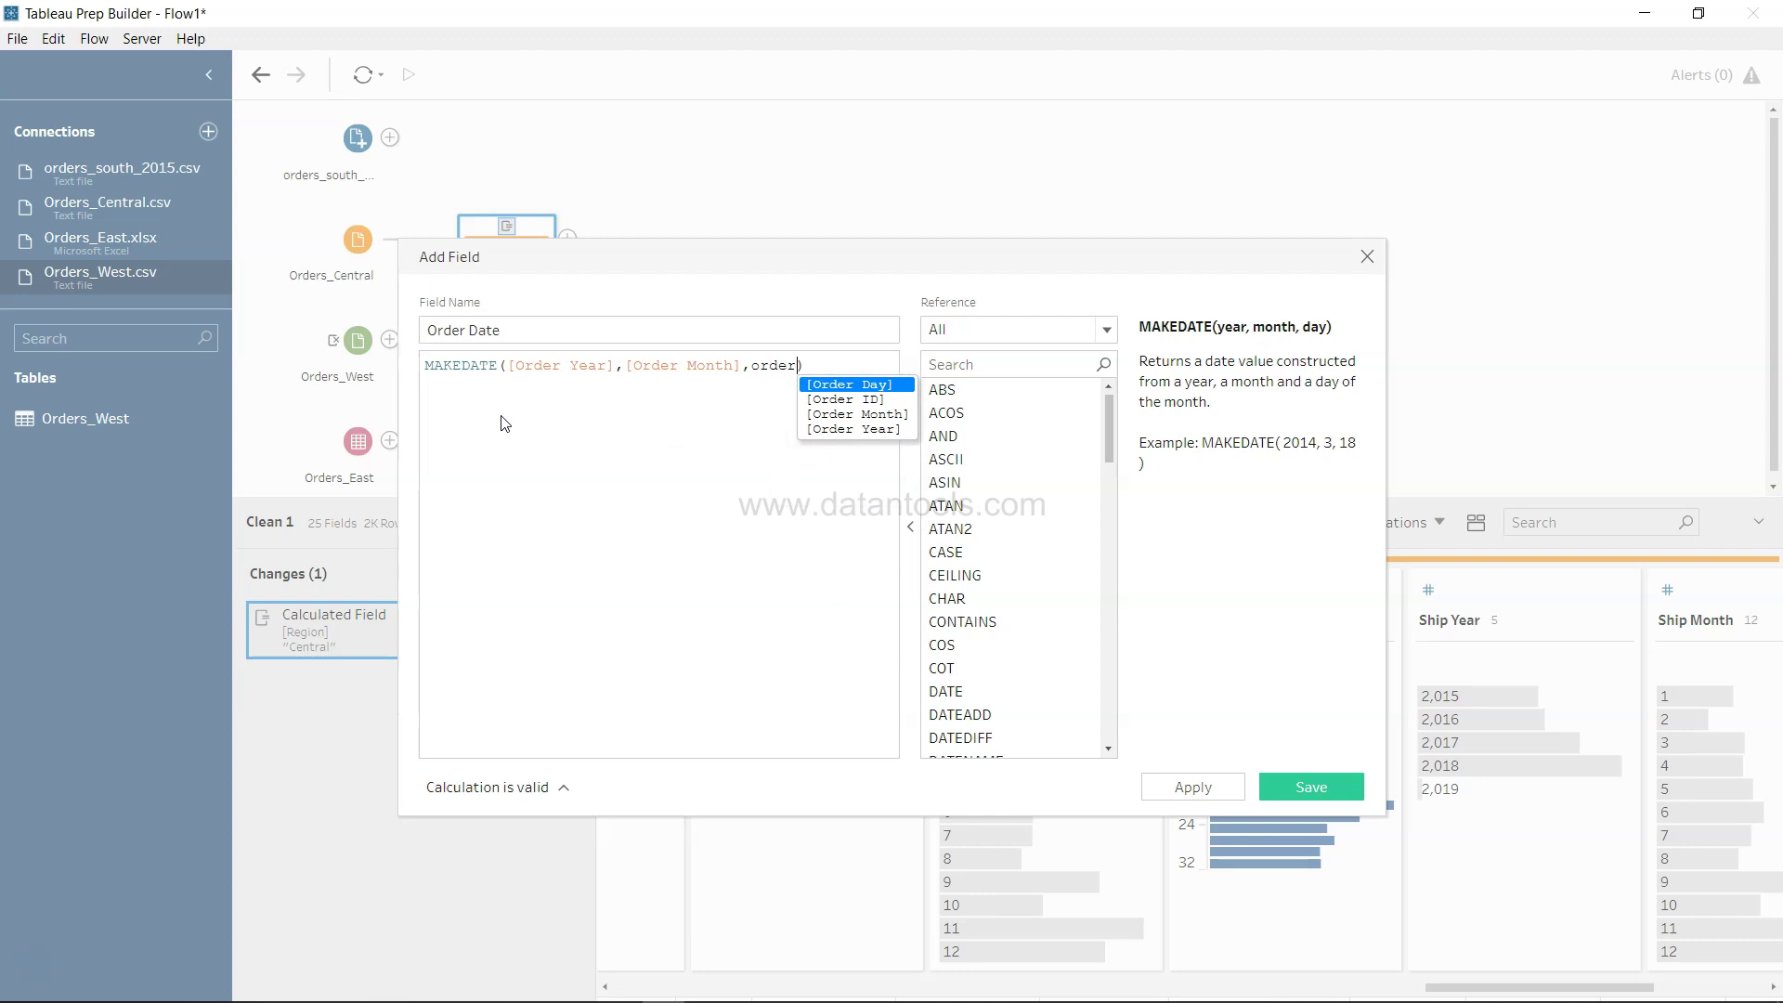
key("Return")
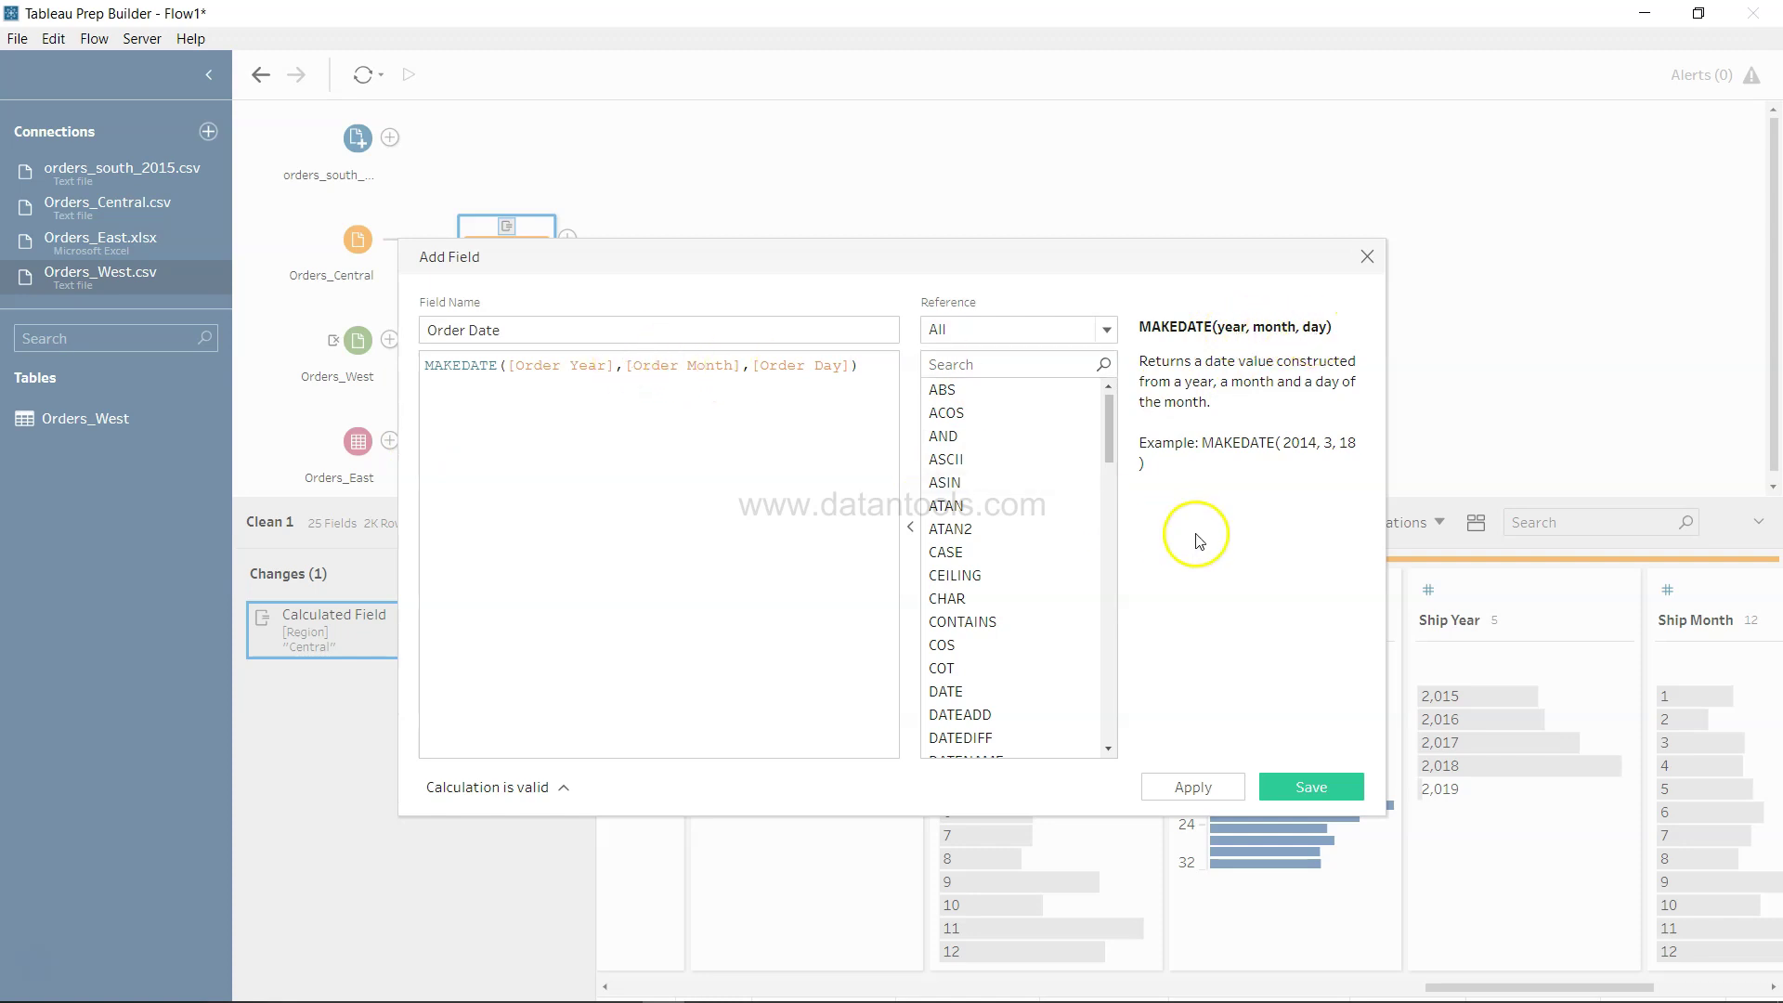
left_click(1205, 789)
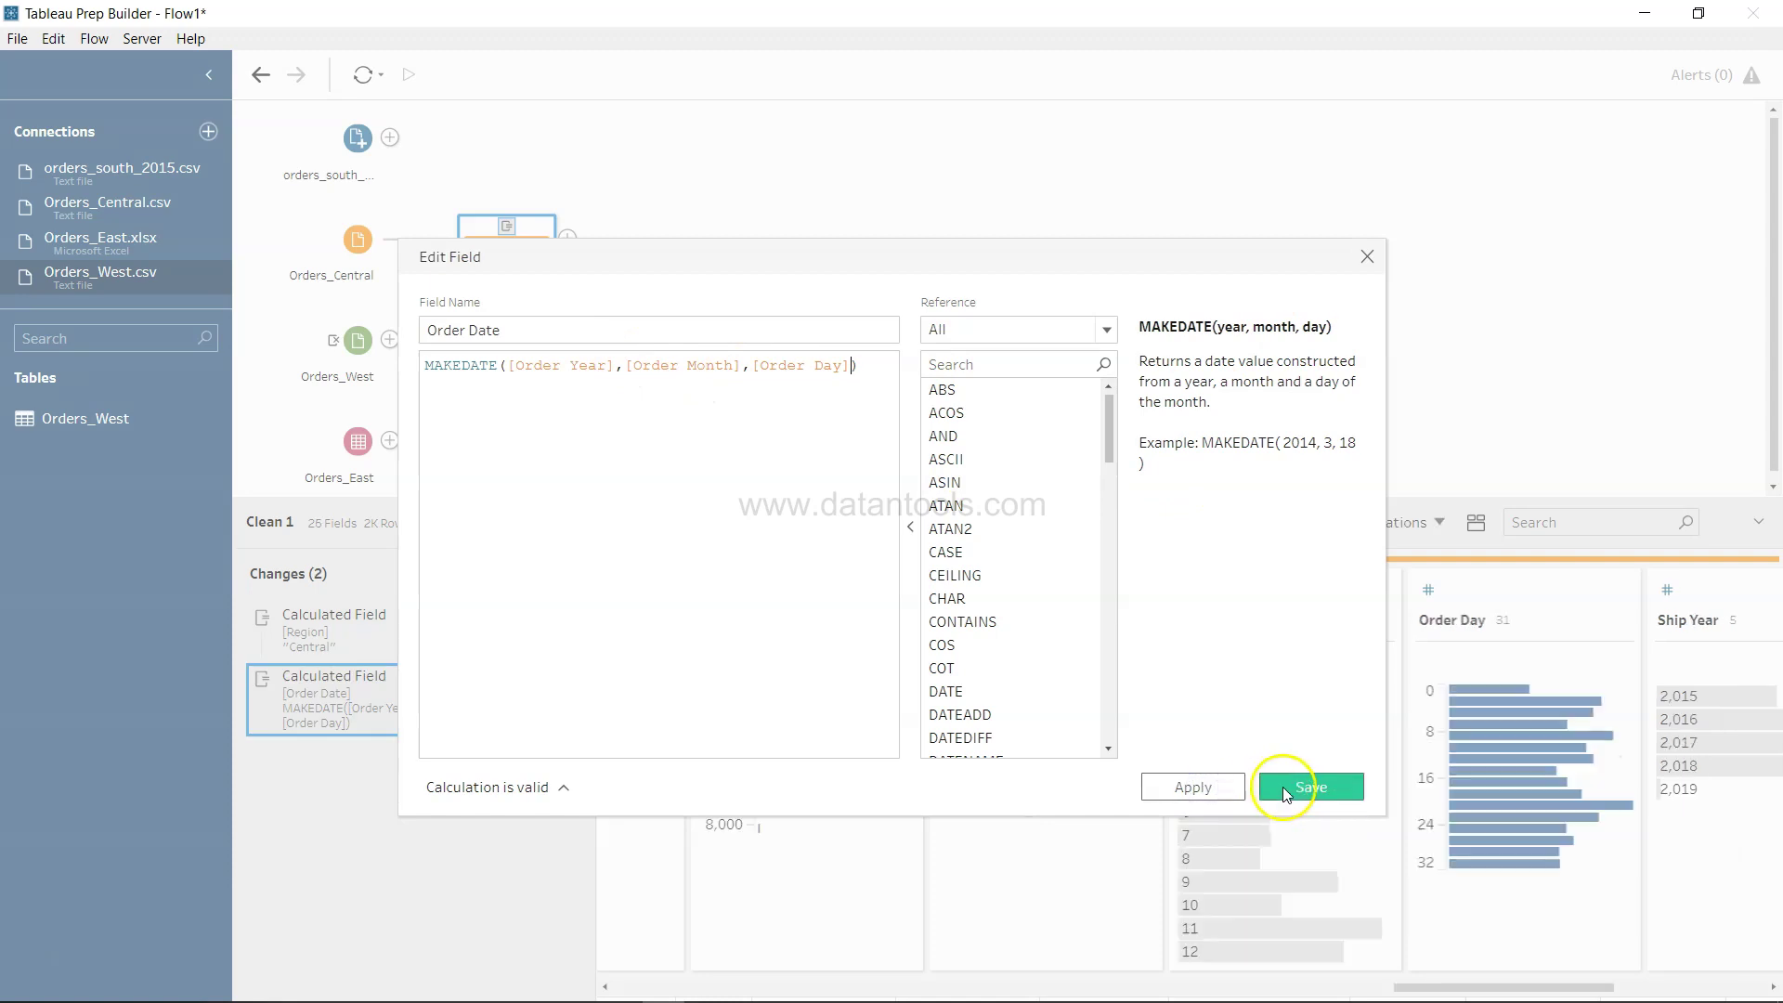
left_click(1296, 787)
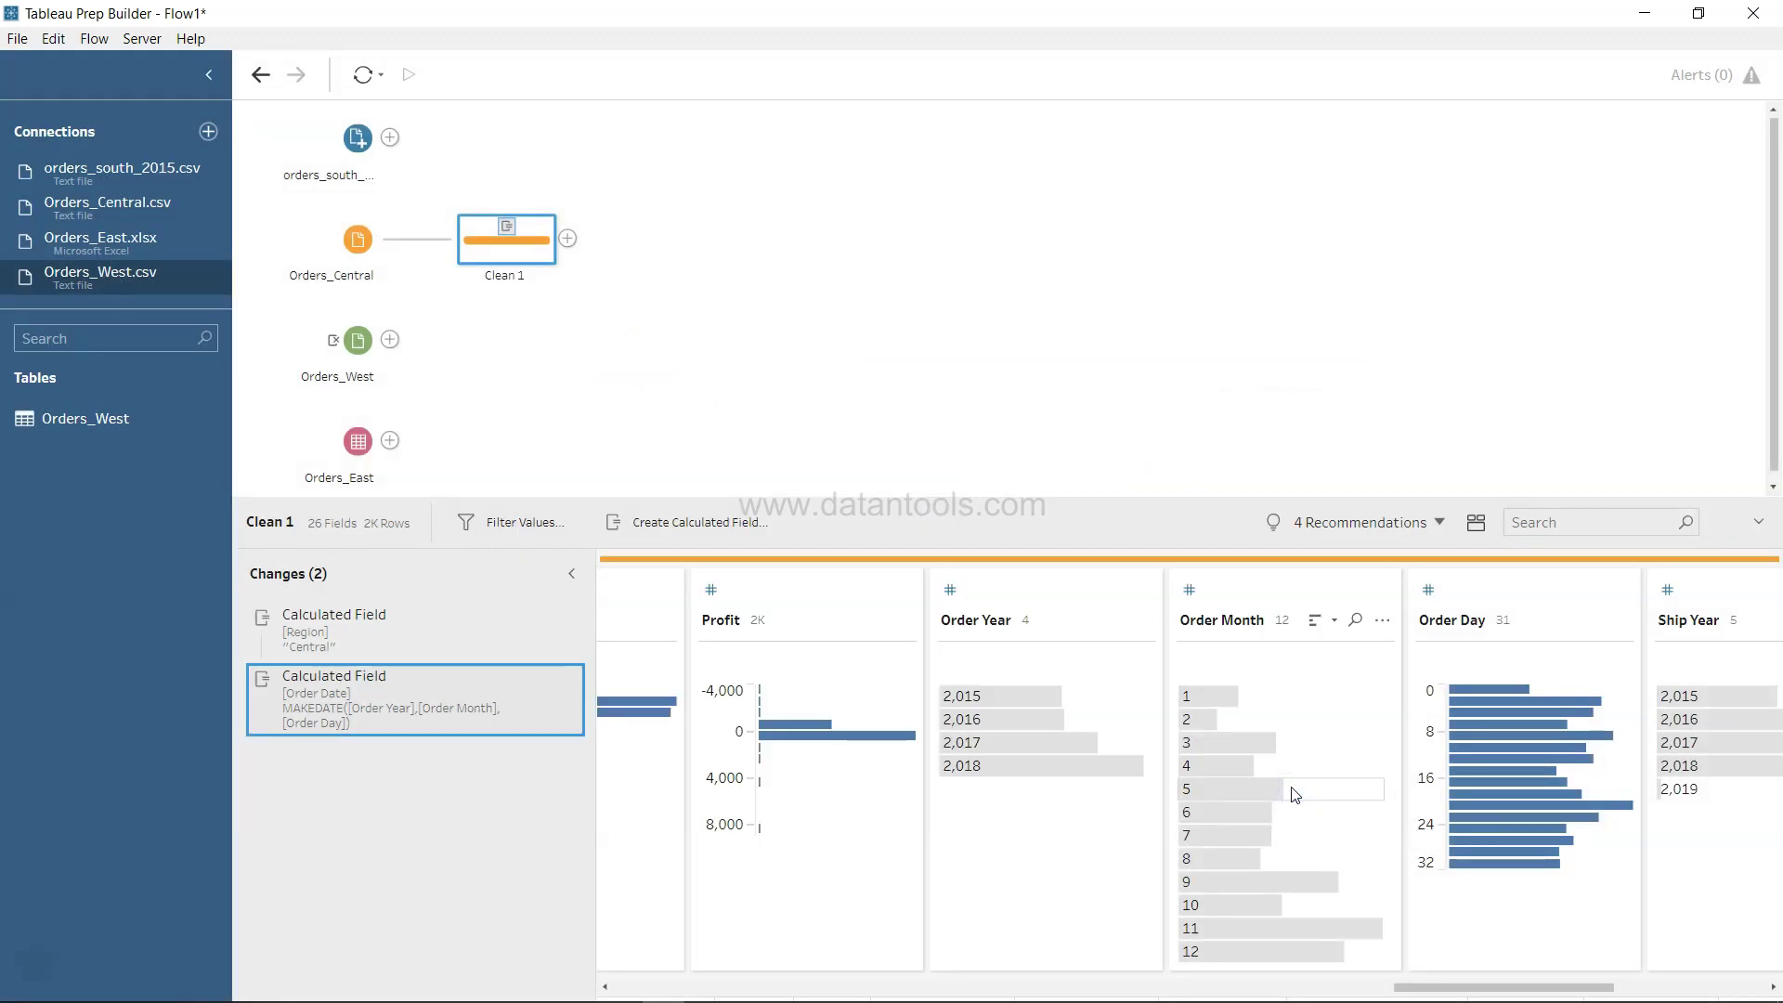
Examine the order and ship date part fields, the new Order Date profile and its calculated-field change.
scroll(1250, 911, "right", 2)
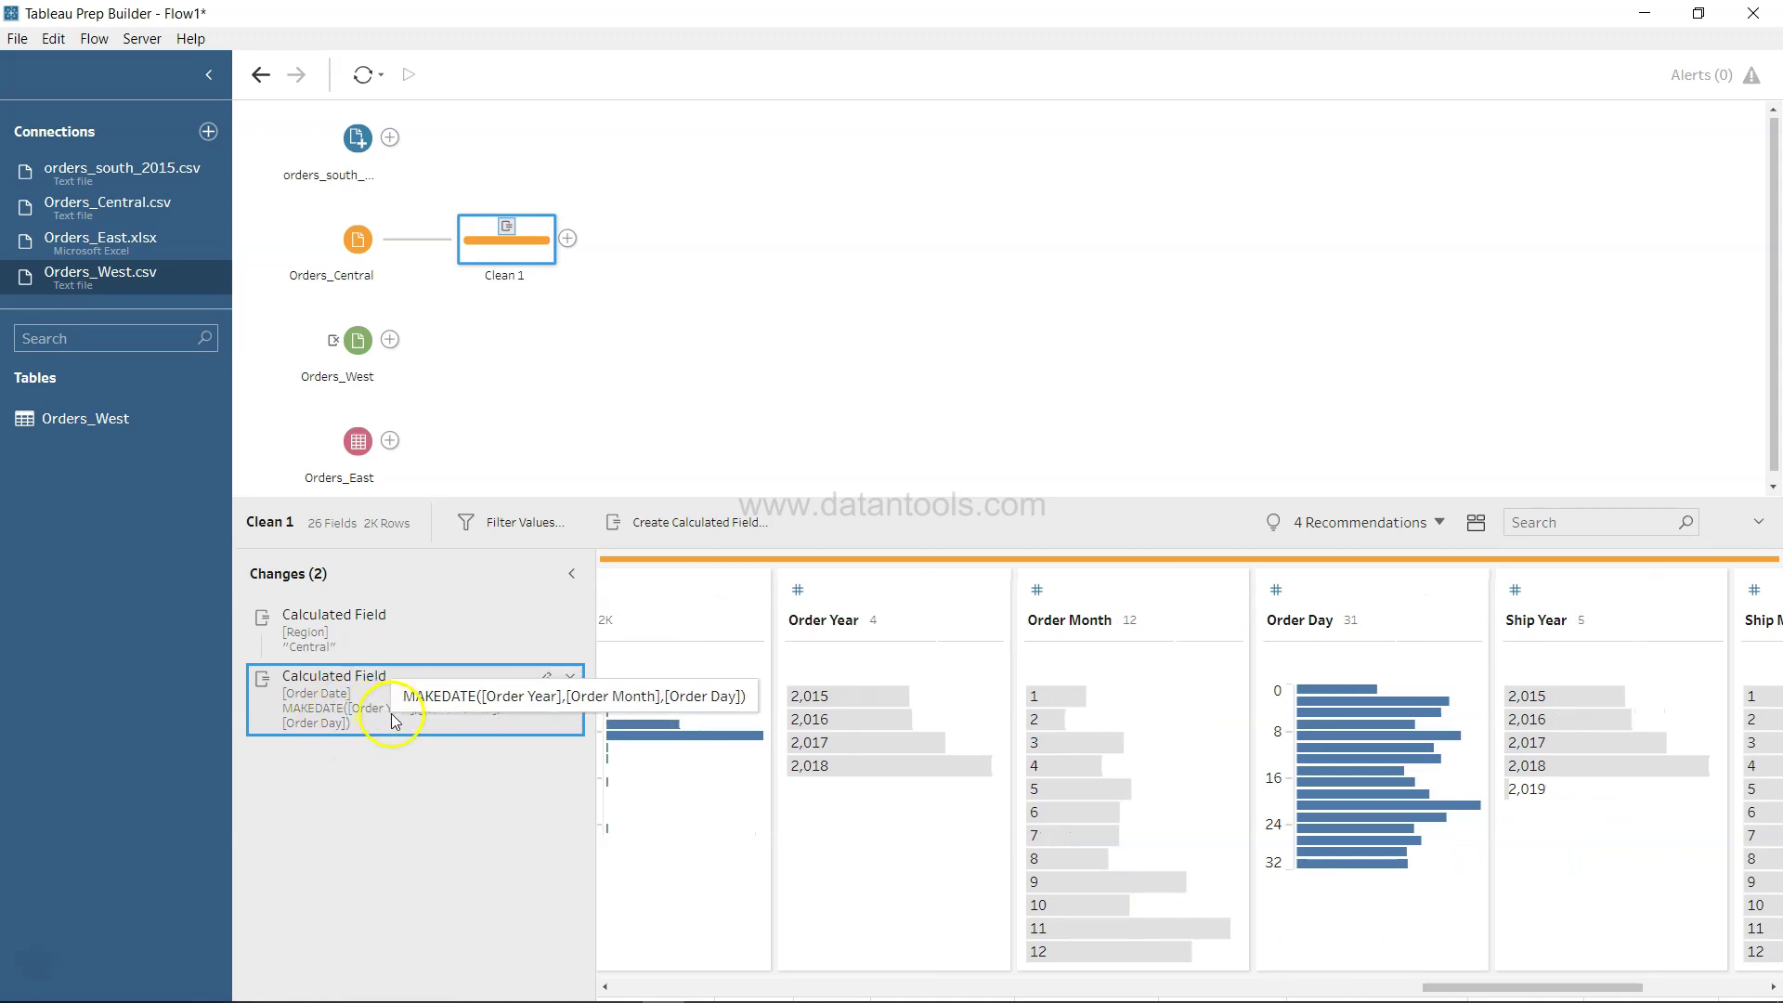
scroll(1180, 757, "right", 8)
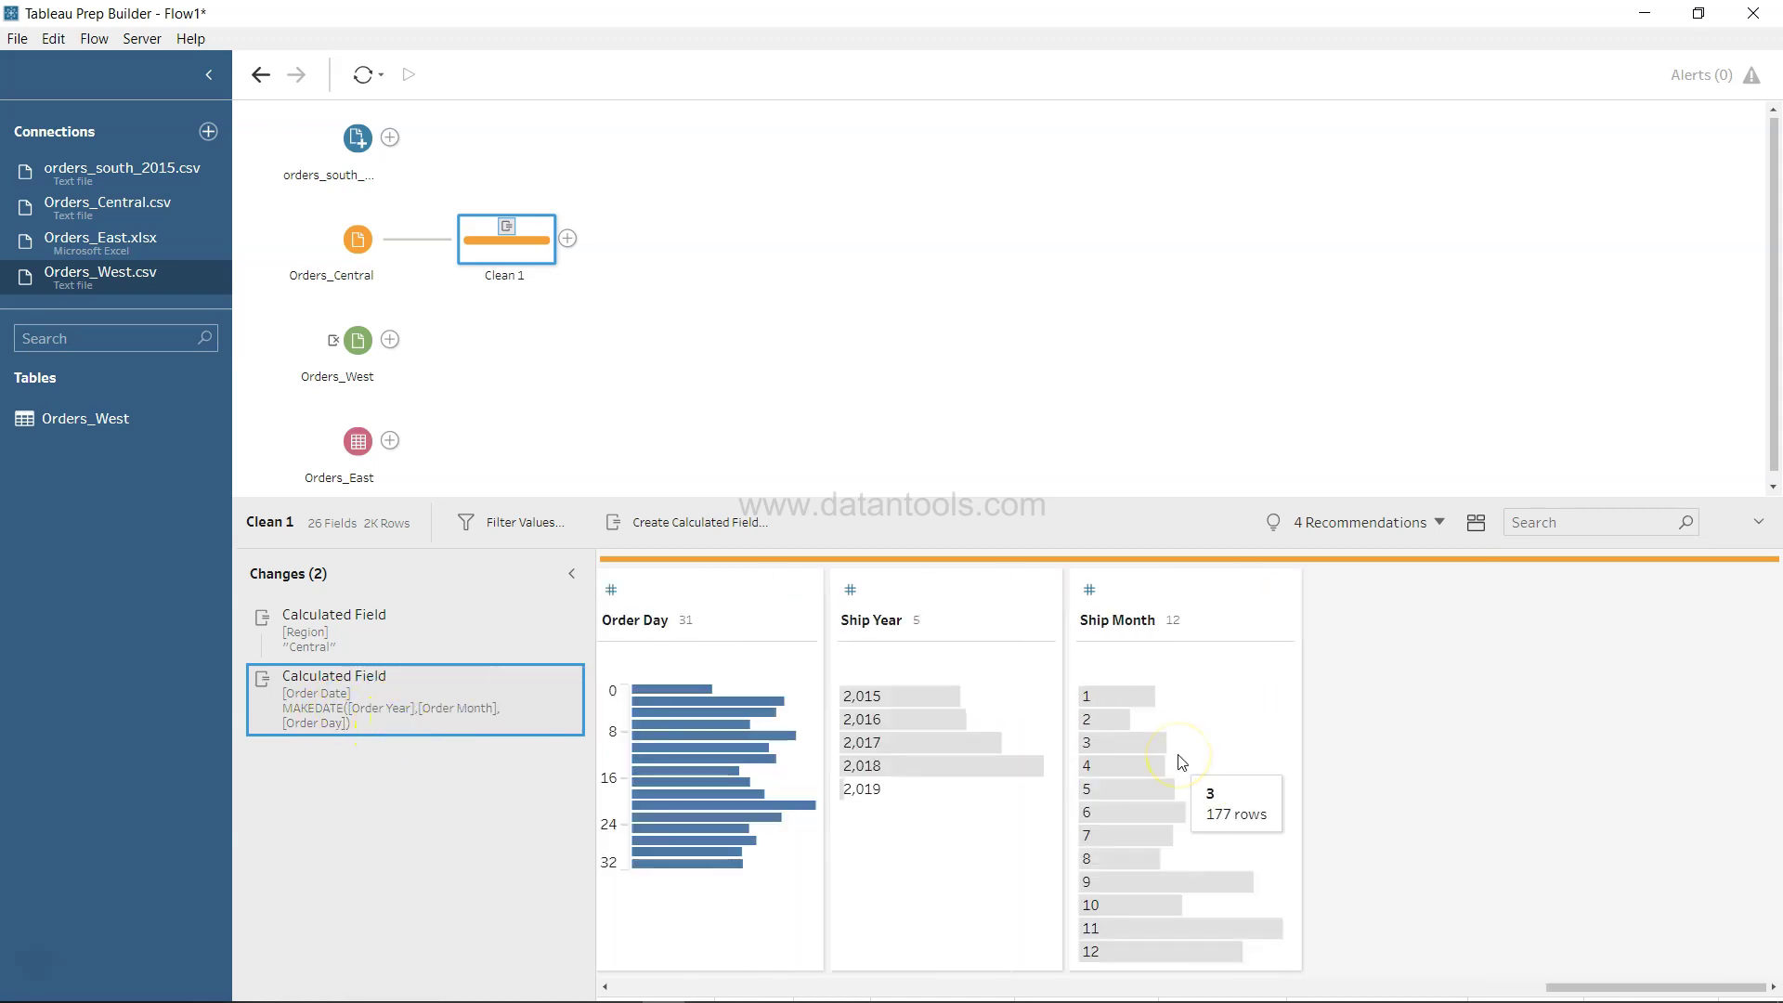
scroll(1182, 762, "left", 8)
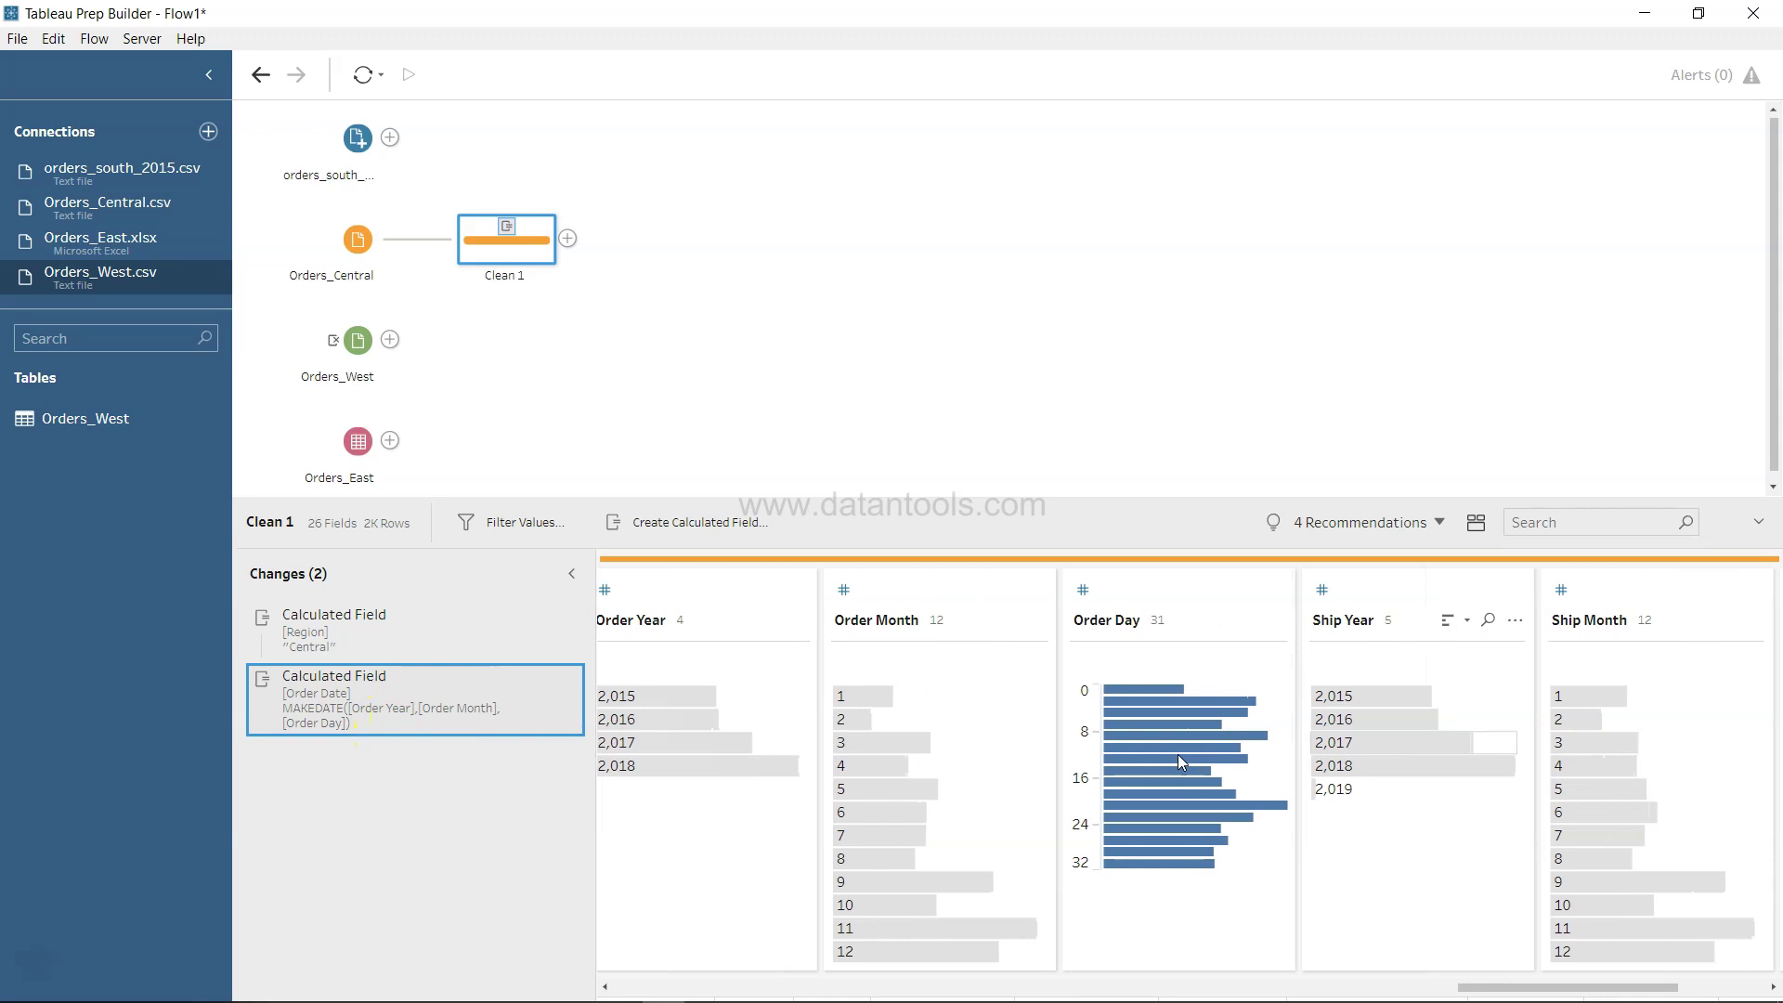
scroll(1181, 762, "left", 6)
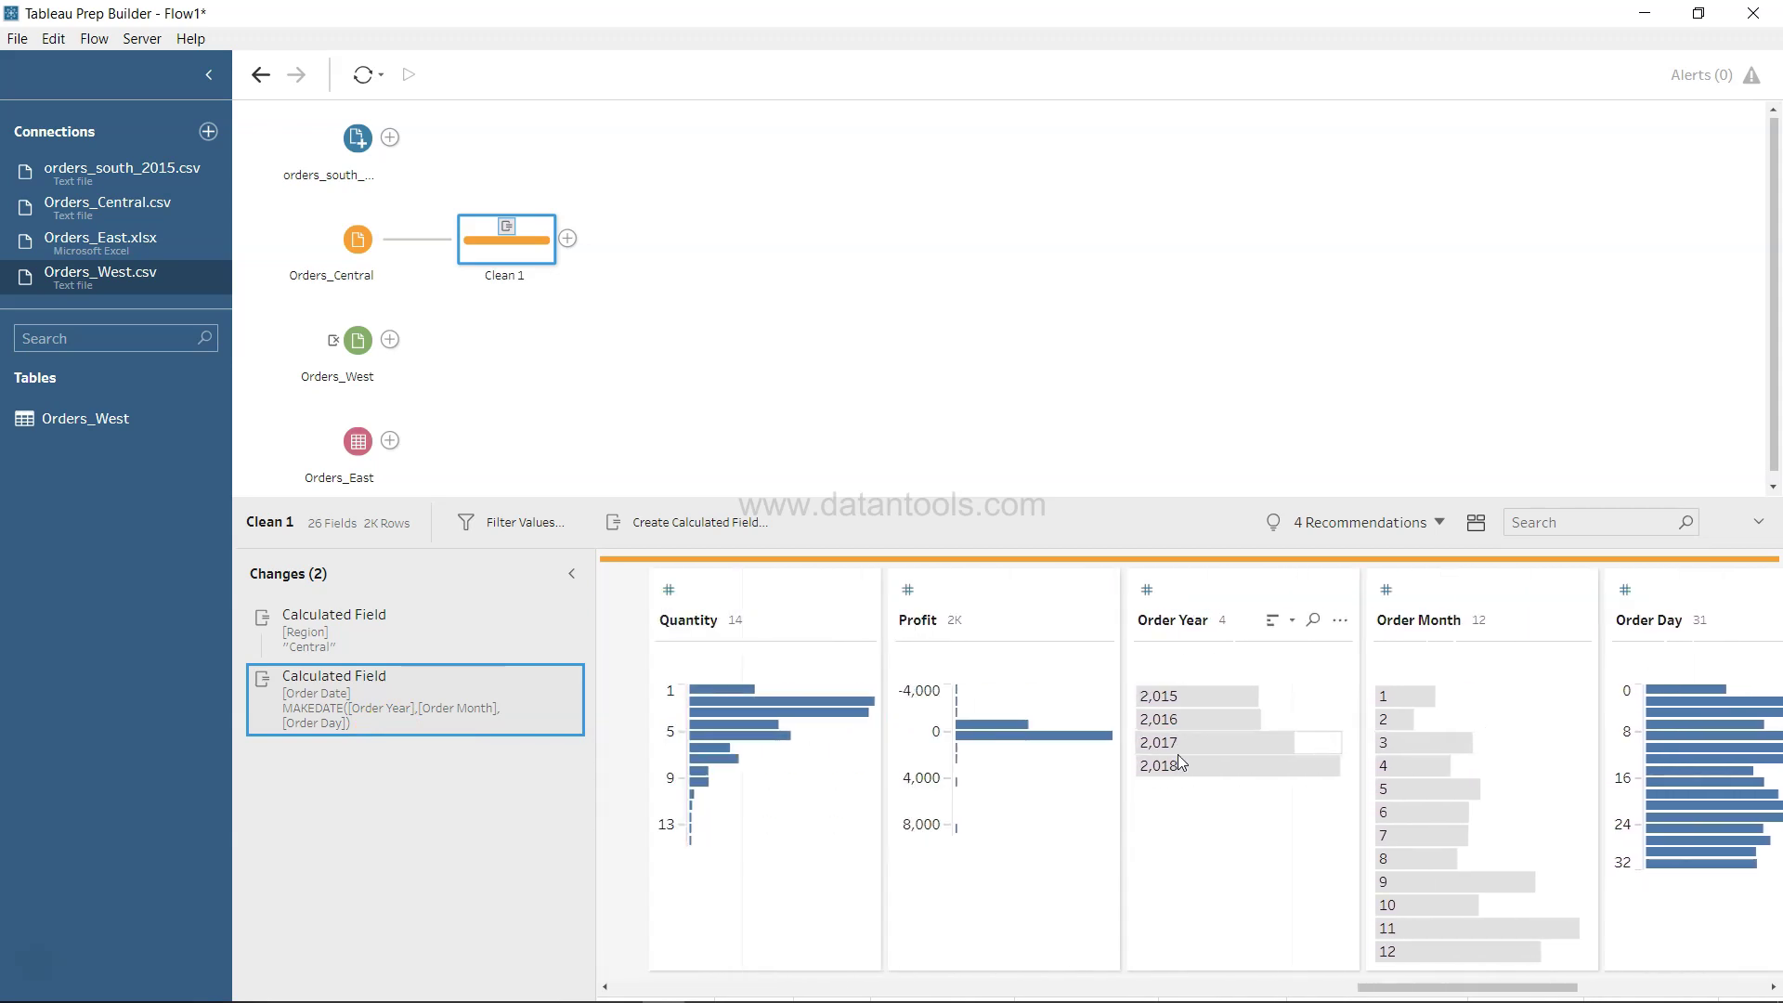
scroll(1181, 761, "left", 20)
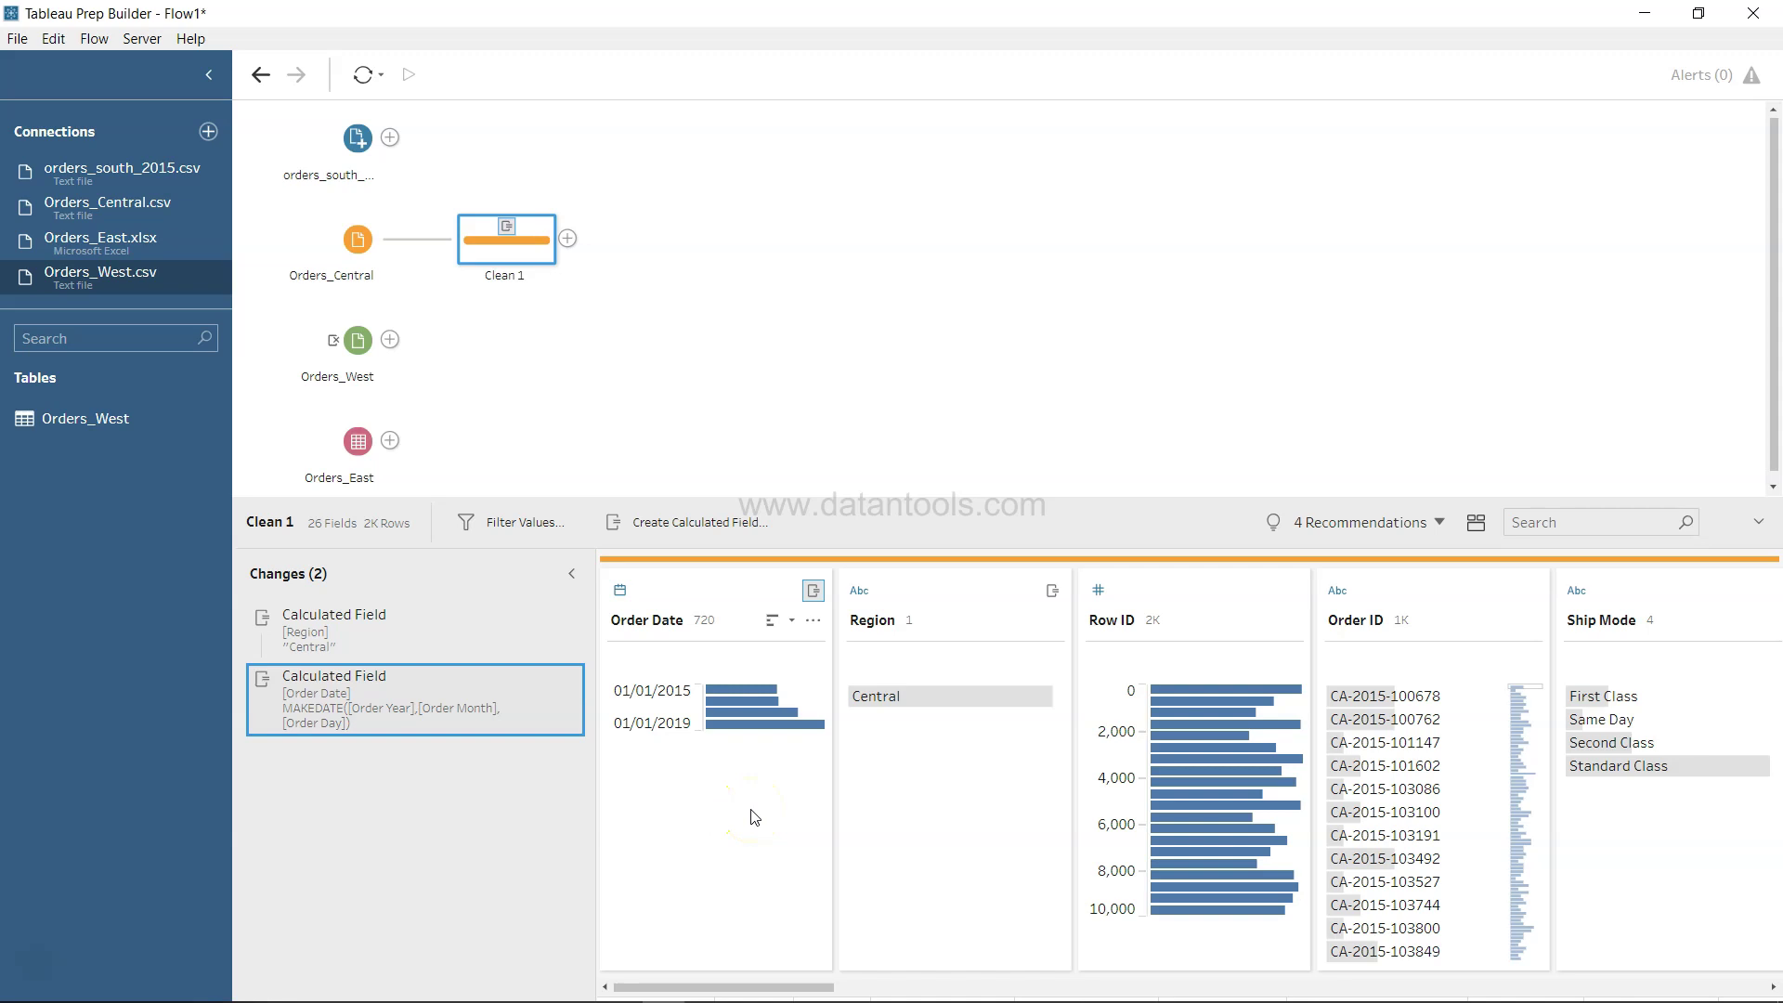
left_click(818, 598)
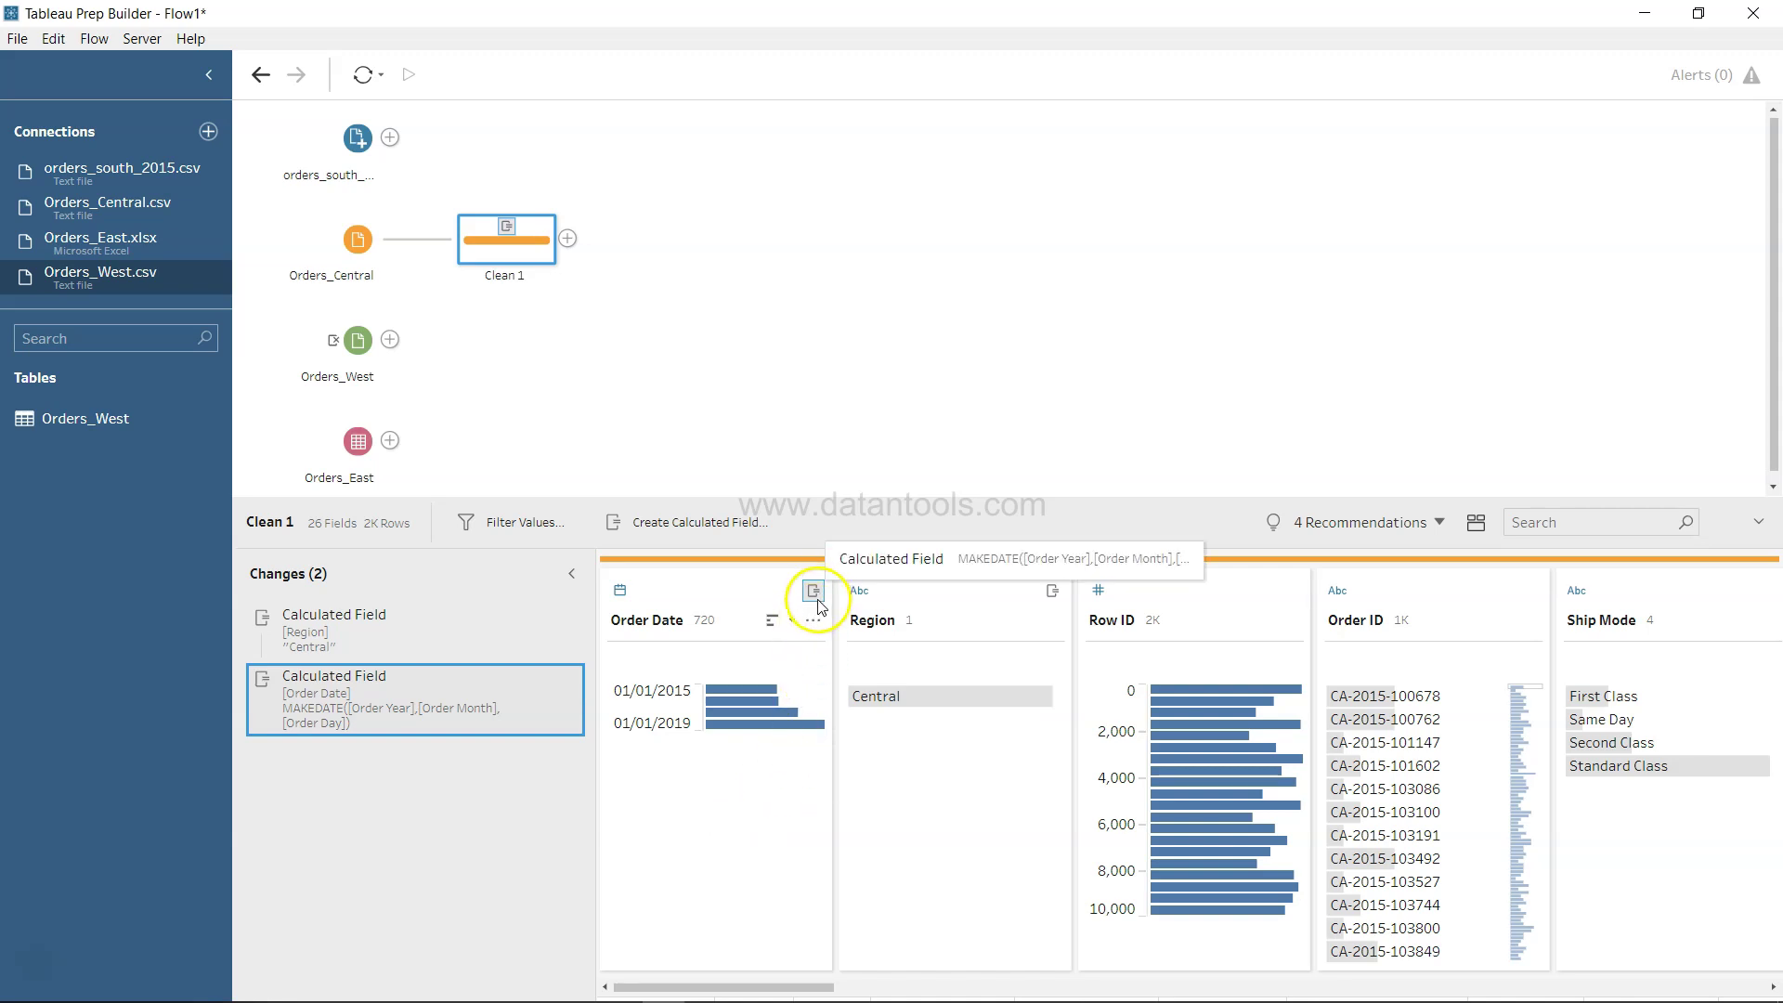
mouse_move(986, 697)
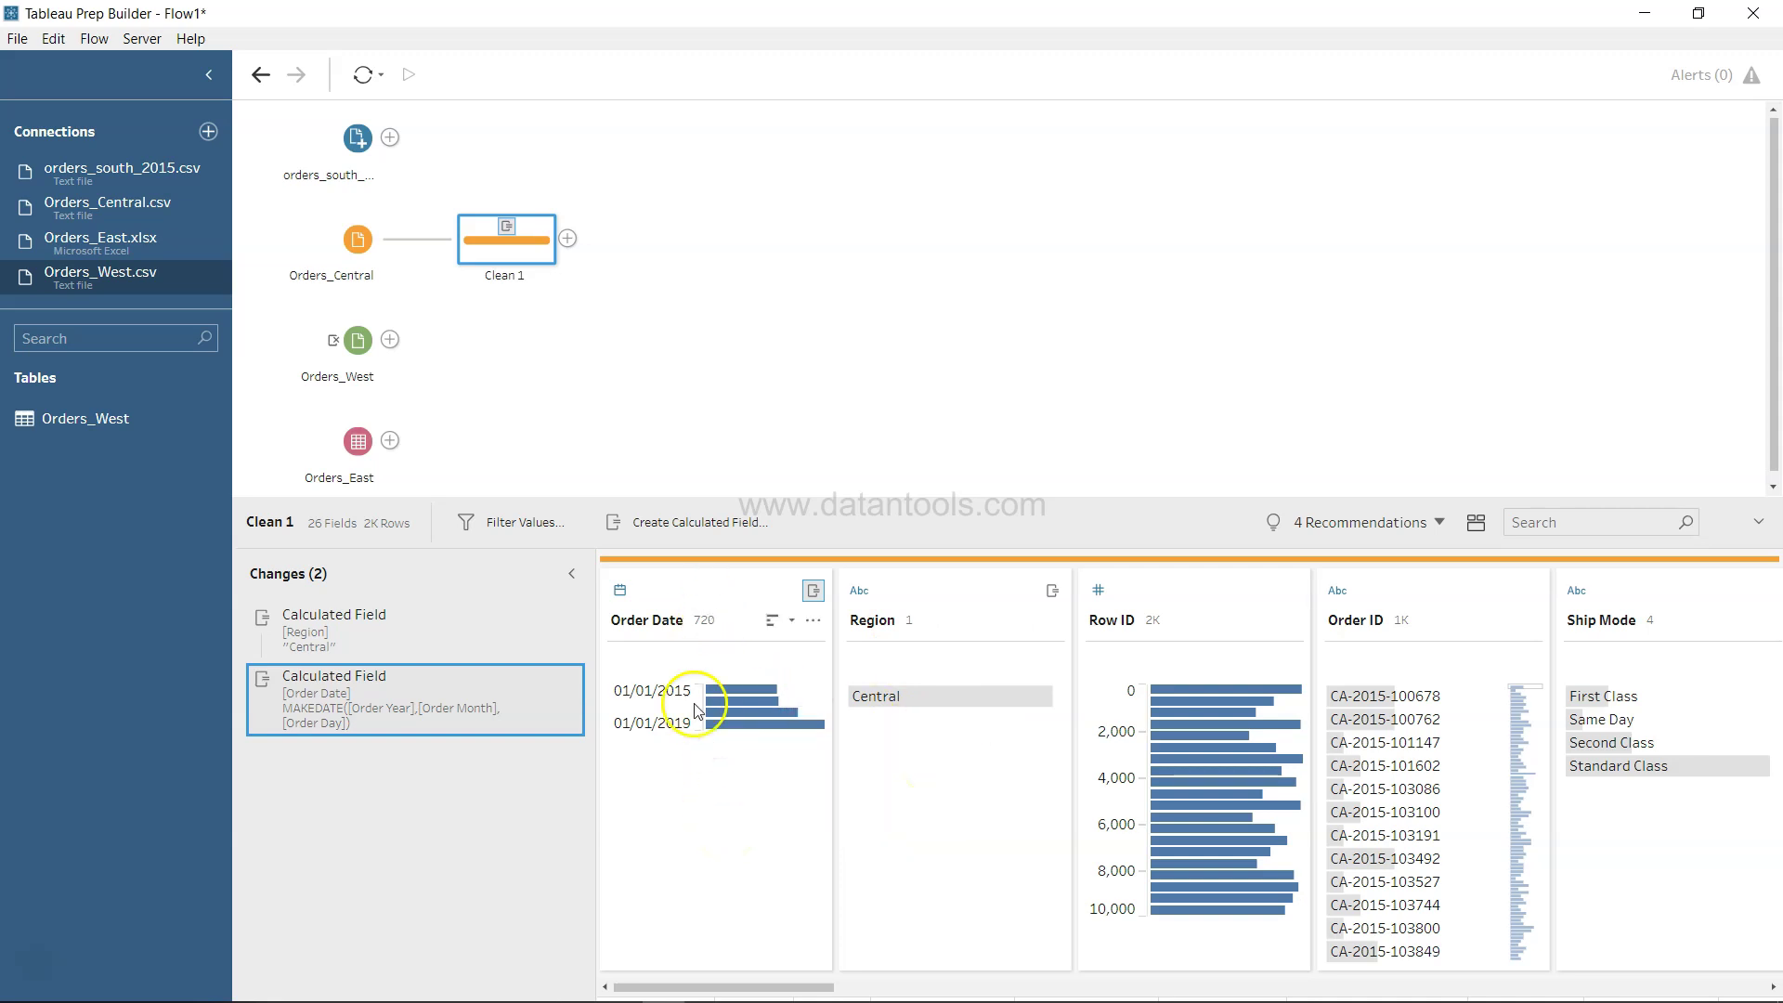
Start a calculated field named Ship Date using the MAKEDATE function with [Ship Year] as its first argument.
left_click(705, 528)
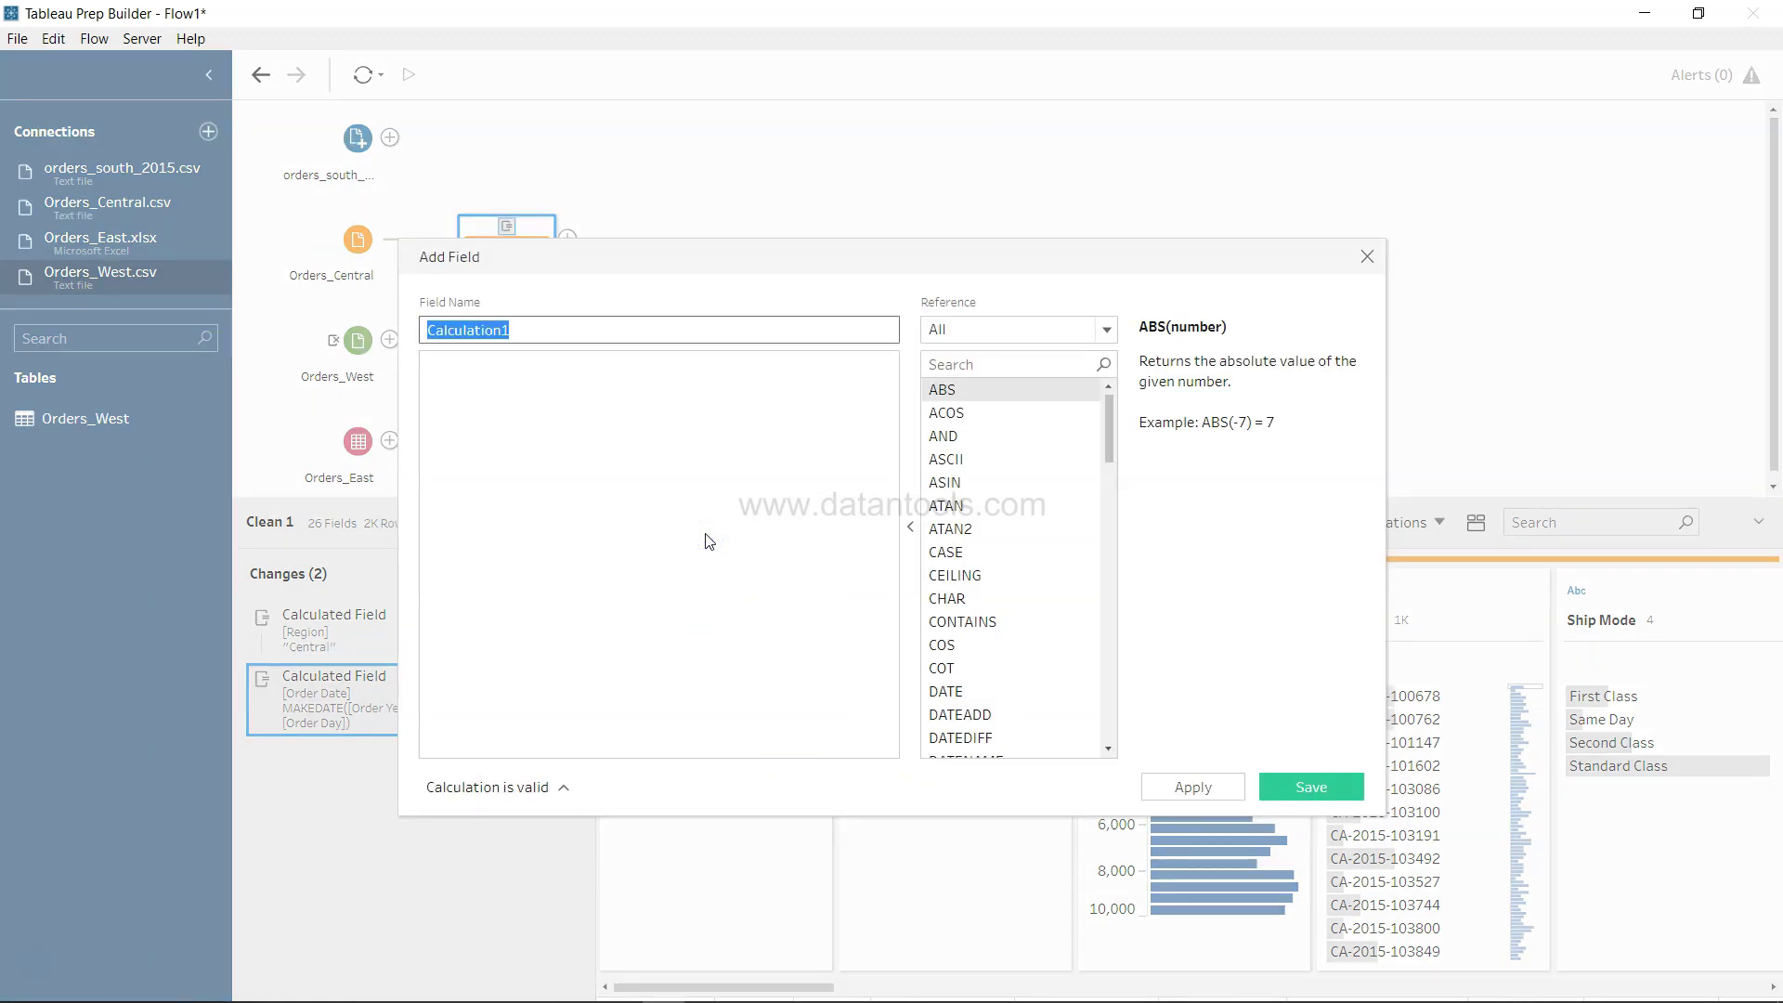
type("Ship Date")
key("Tab")
type("ma")
key("Return")
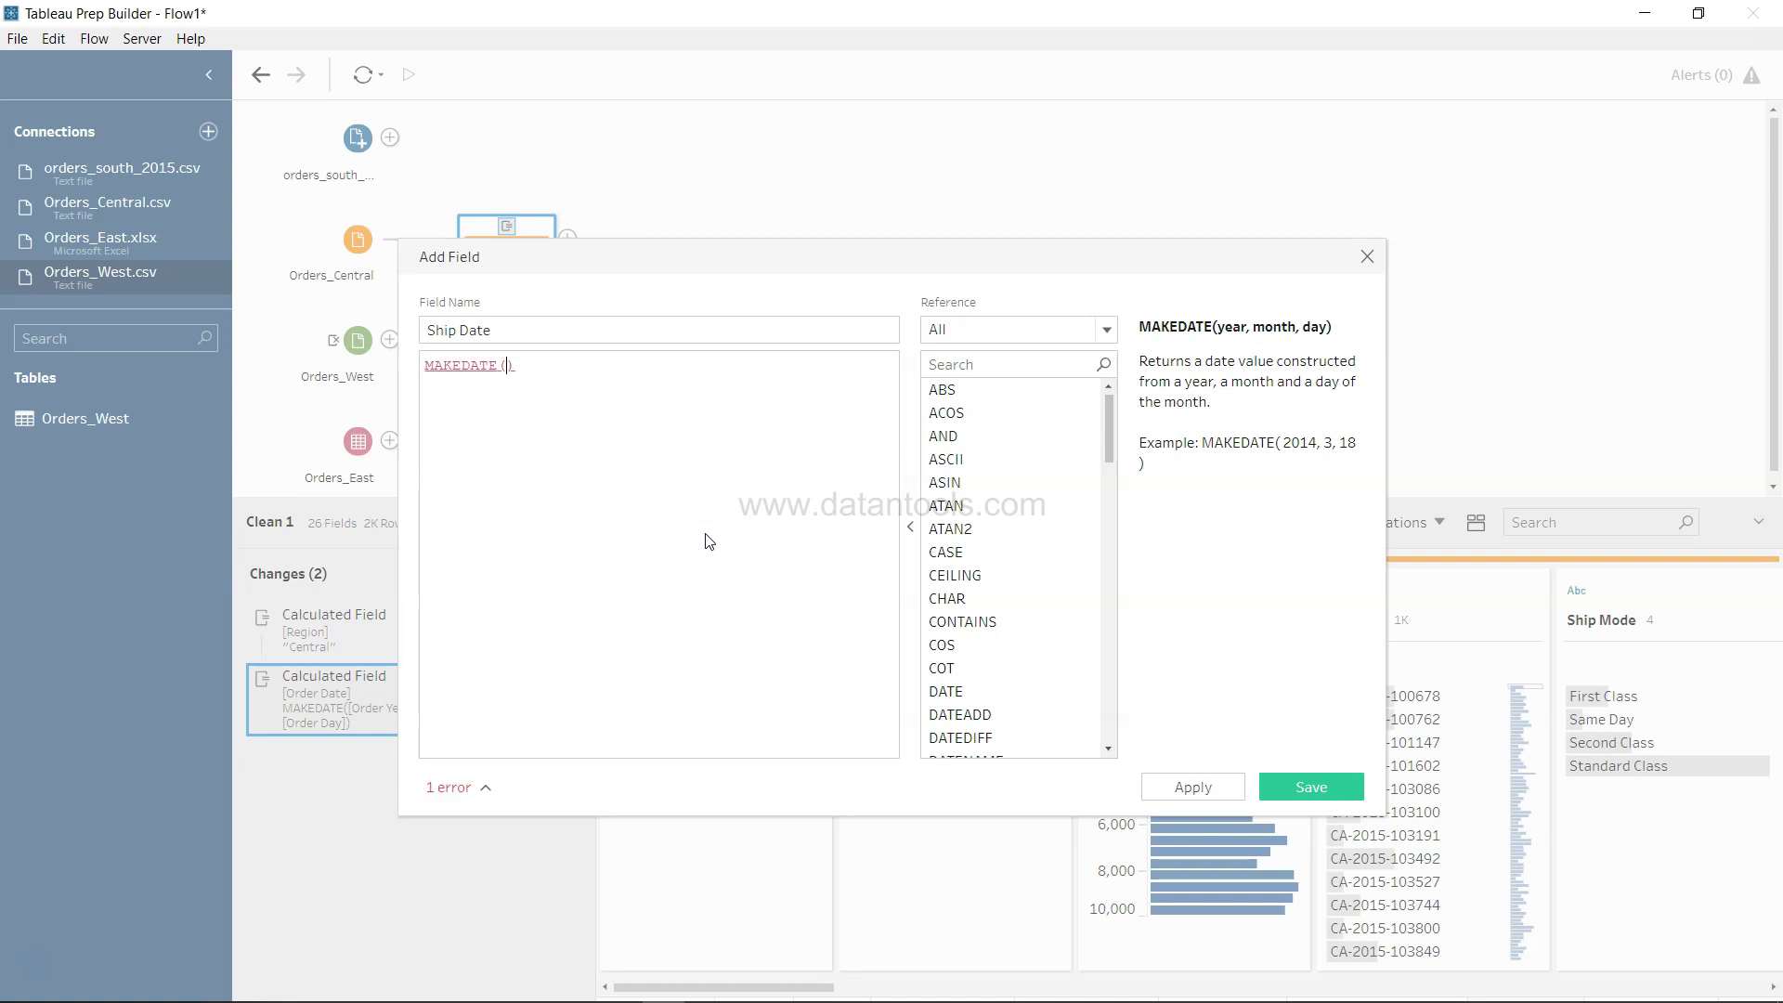
type("ship")
key("Down")
key("Down")
key("Down")
key("Return")
type(",")
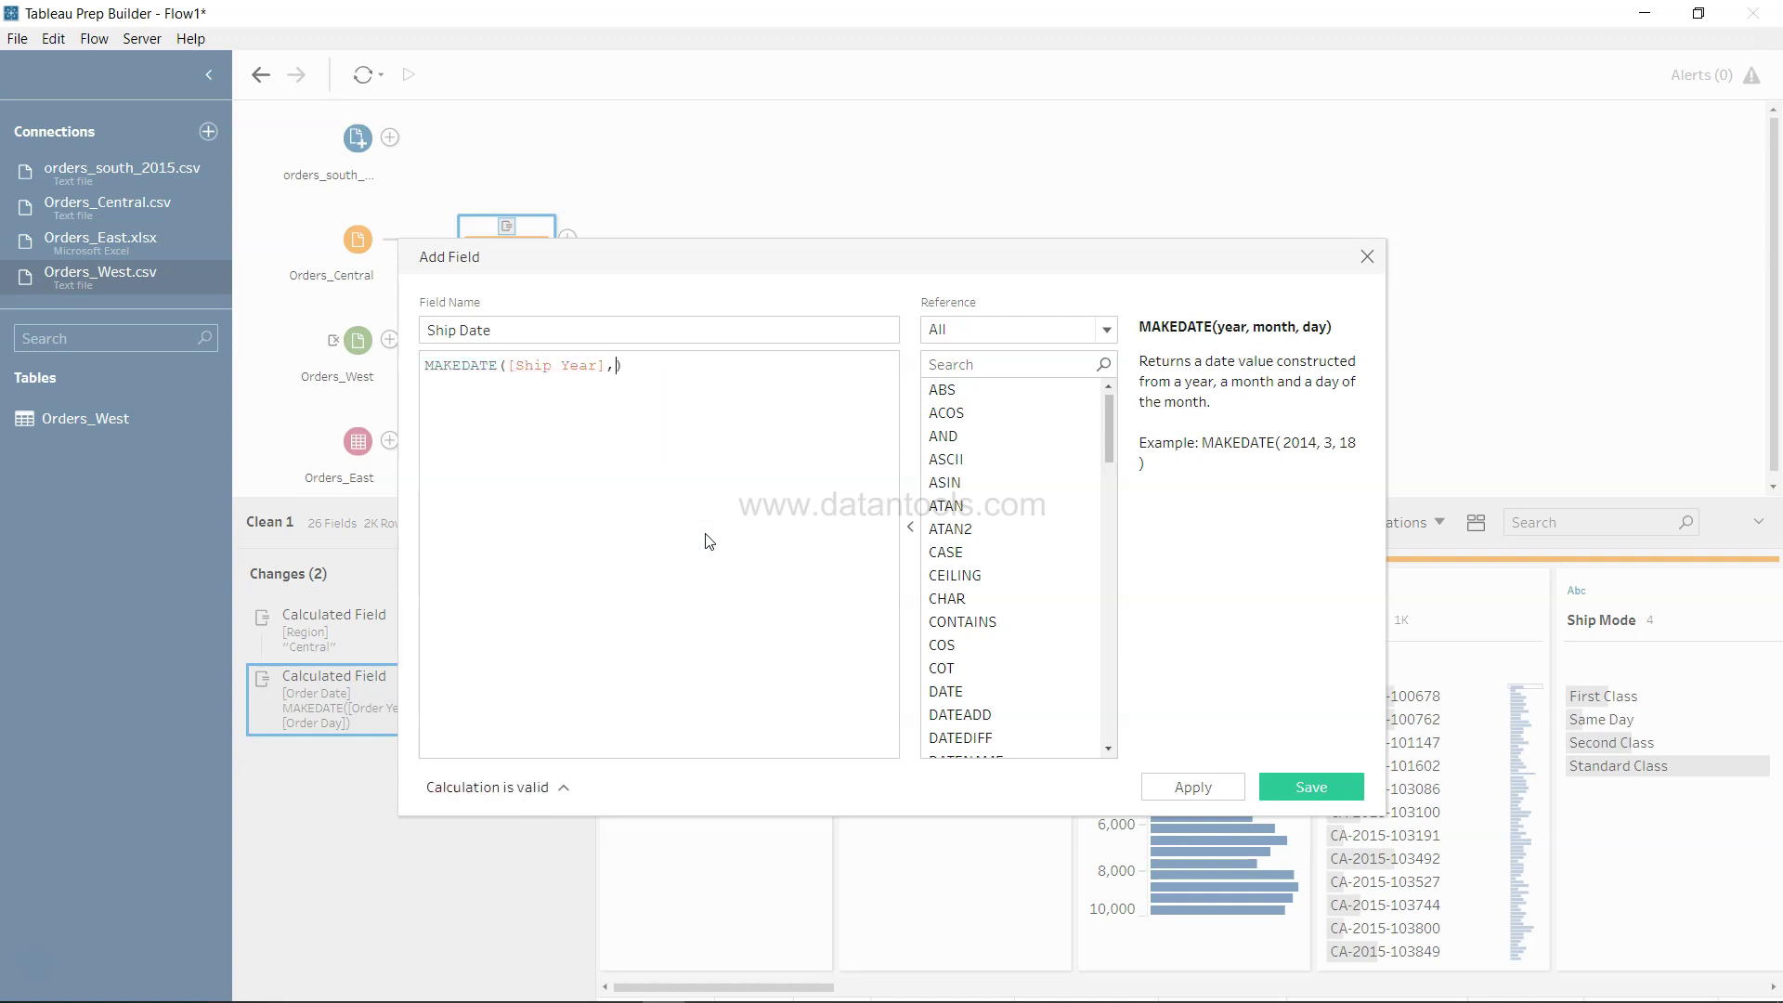
Complete the Ship Date formula with [Ship Month] and [Ship Day] as the remaining MAKEDATE arguments and save the field.
type("ship")
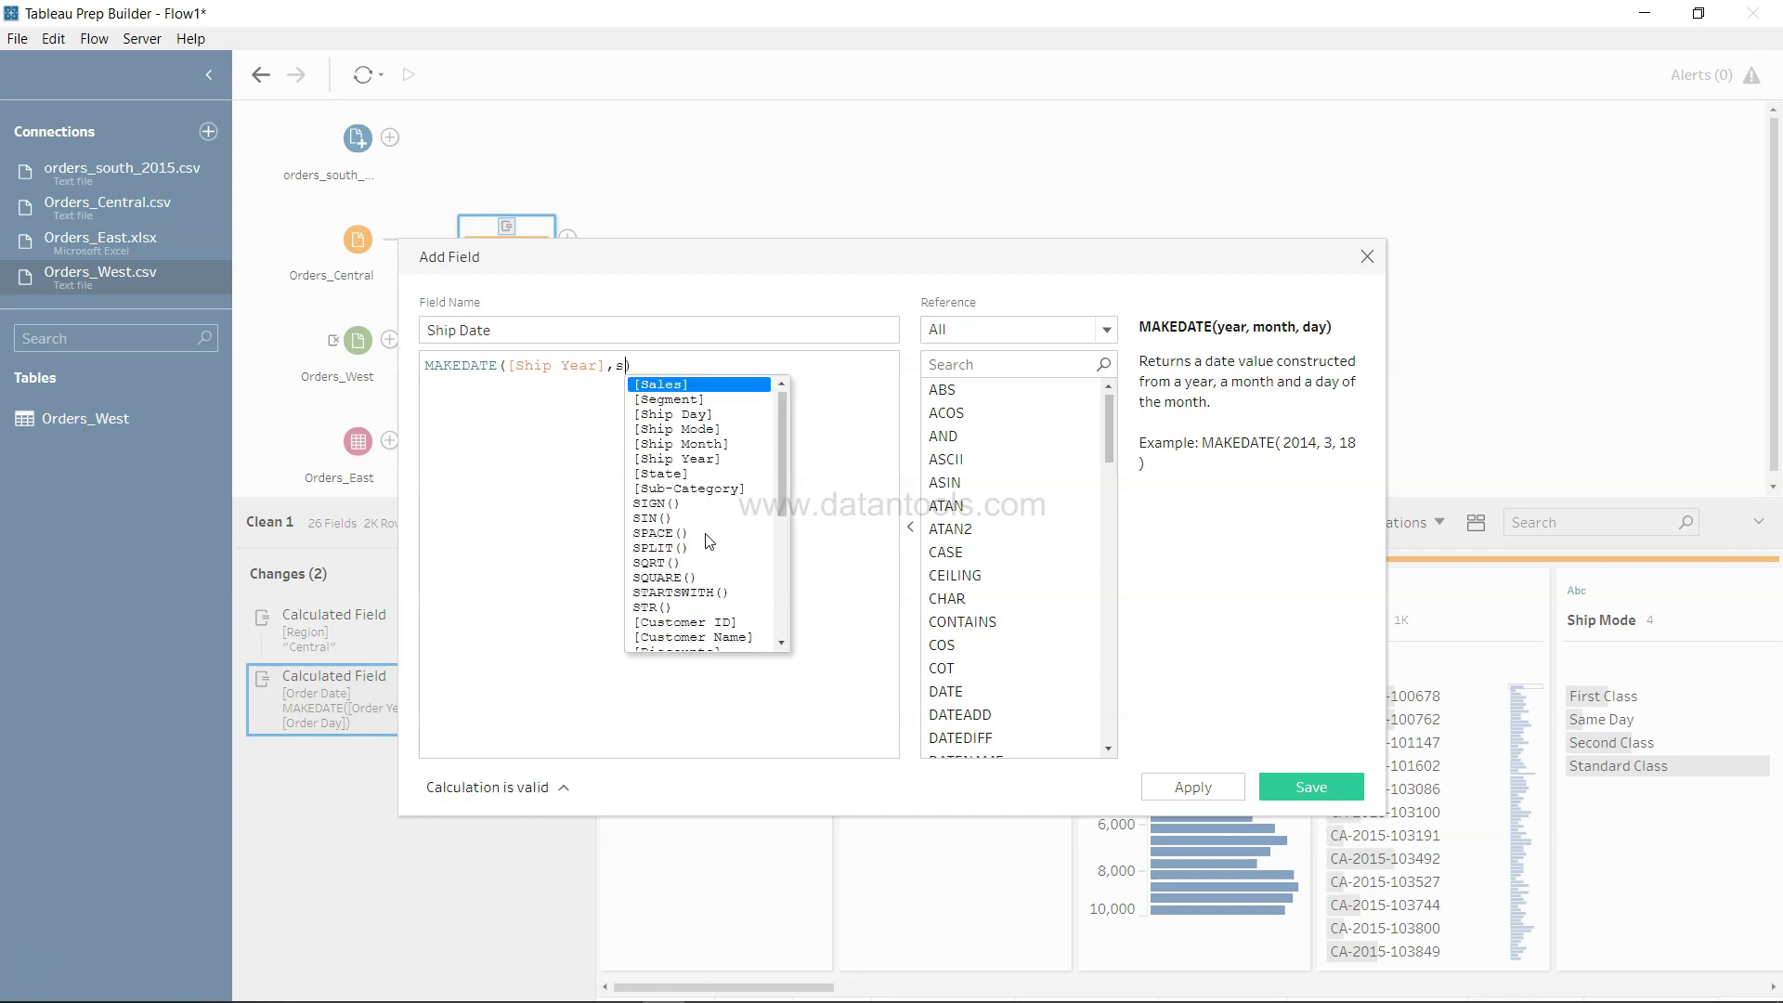
key("Down")
key("Down")
key("Return")
type(",shi")
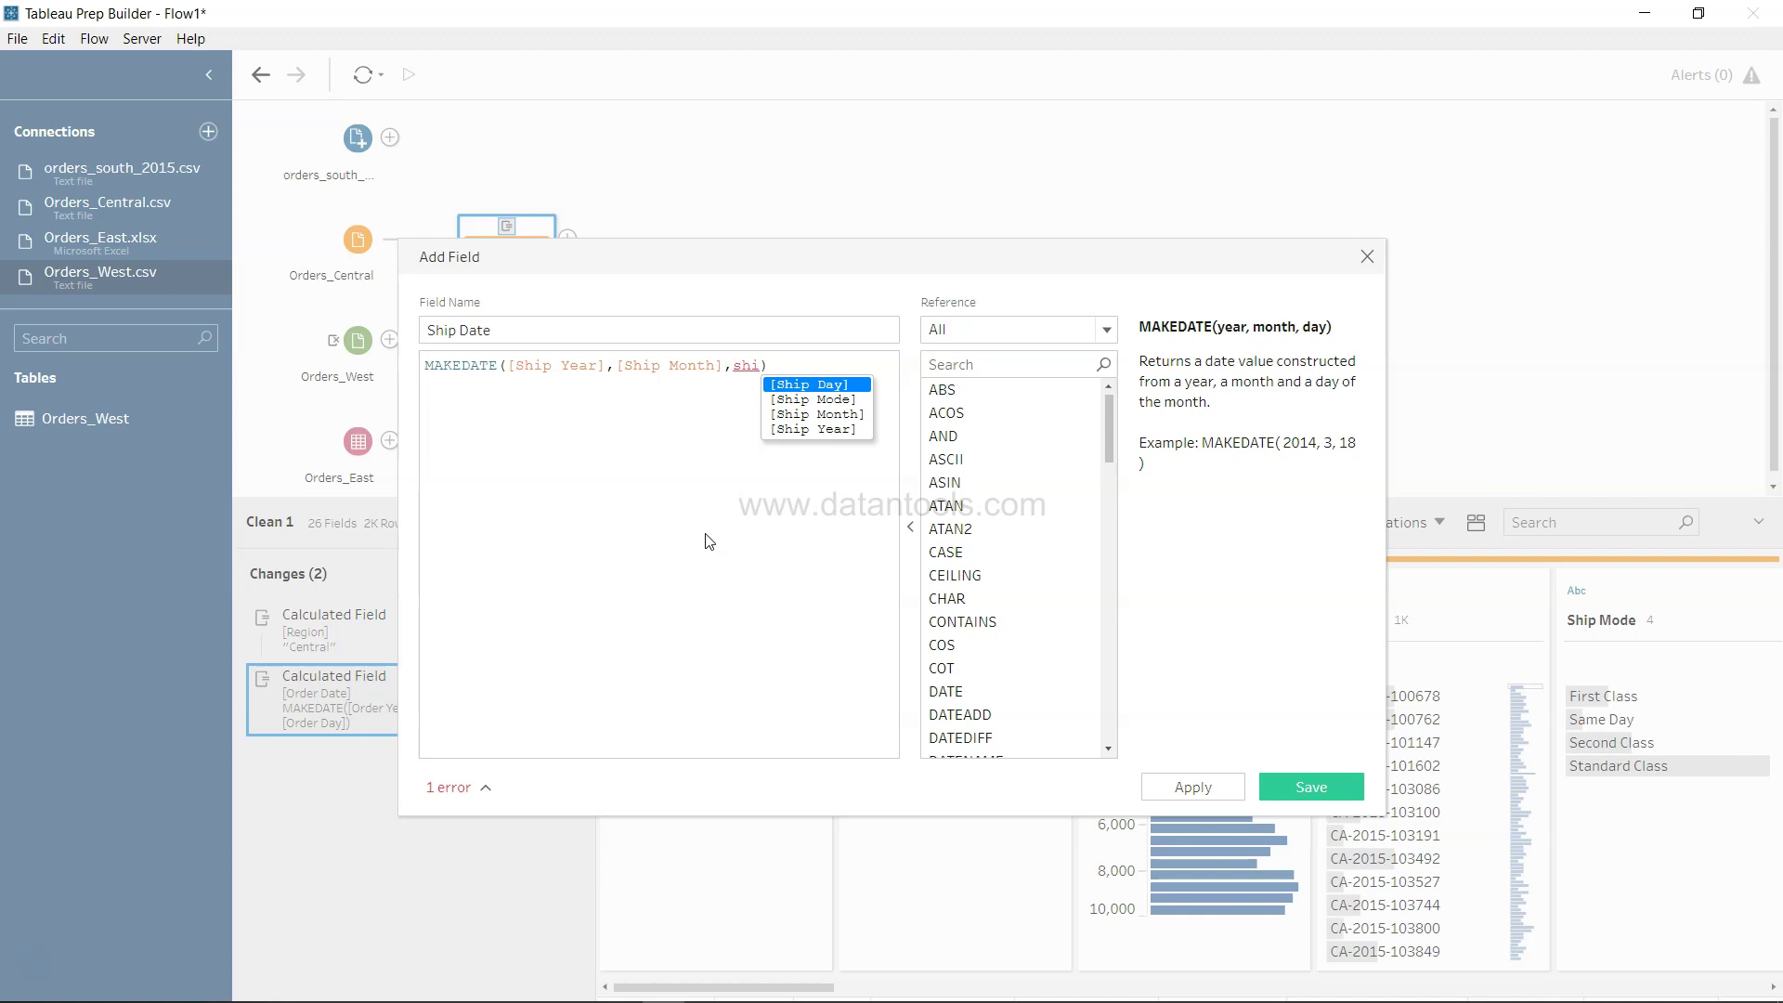
key("Return")
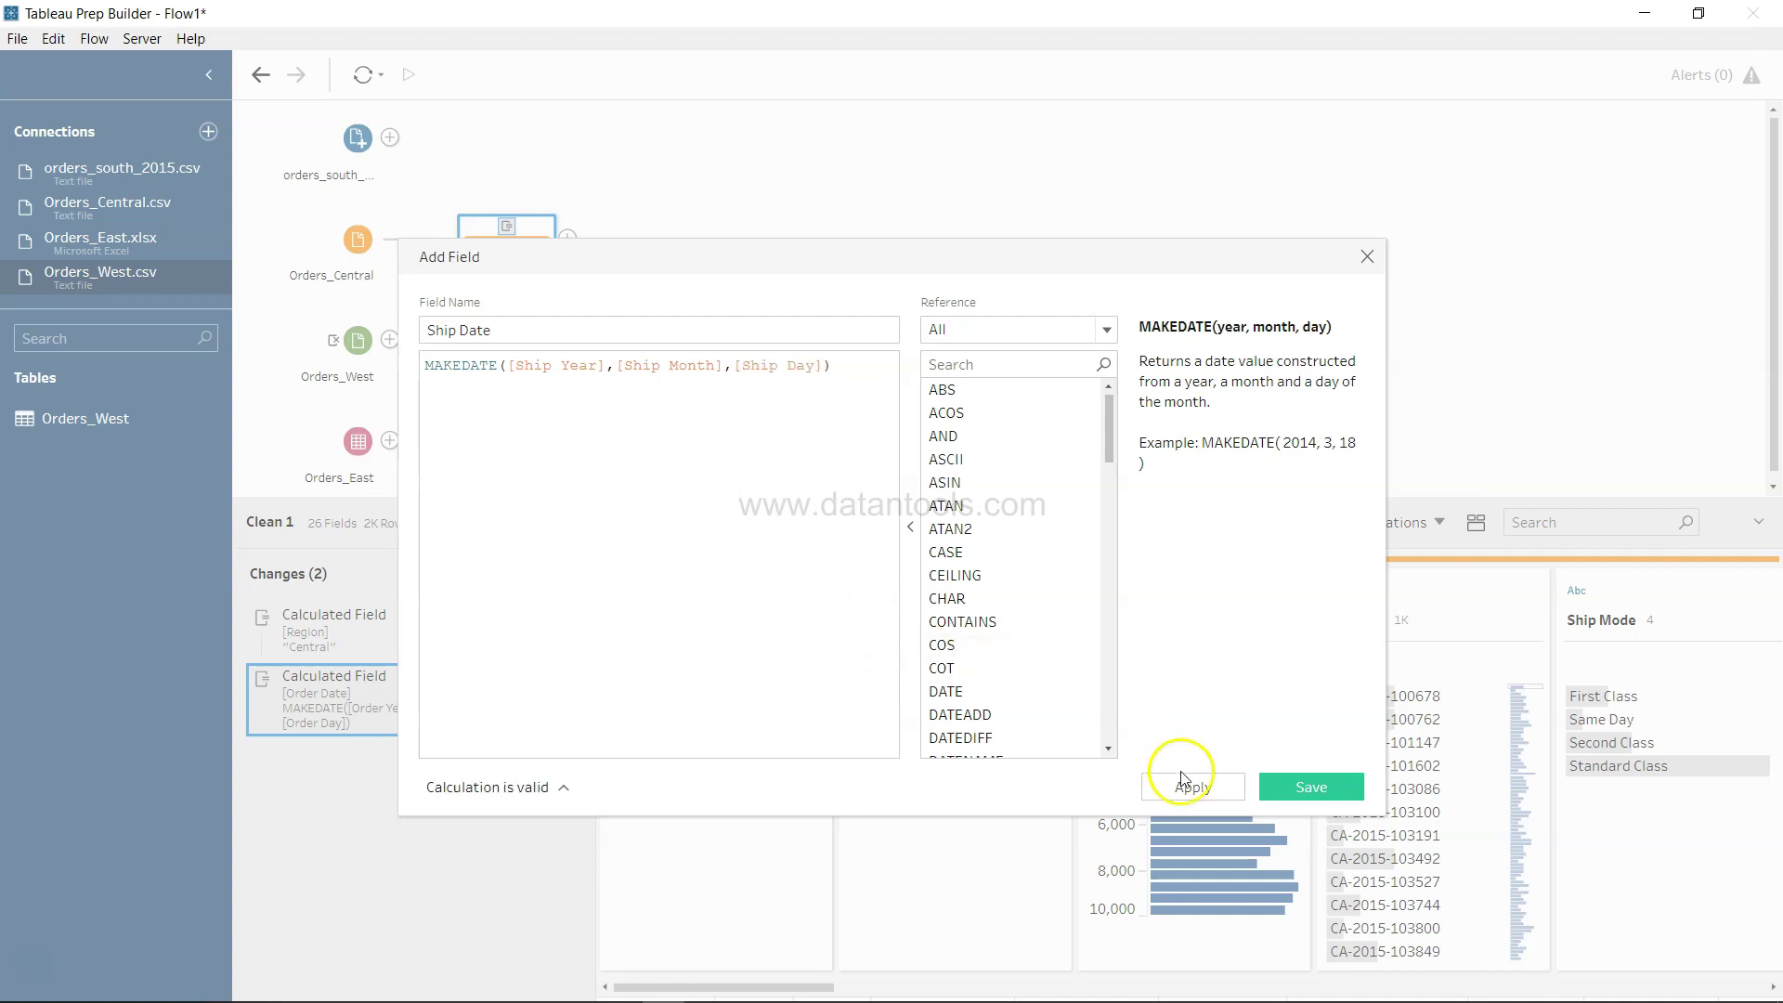
left_click(1224, 788)
left_click(1302, 785)
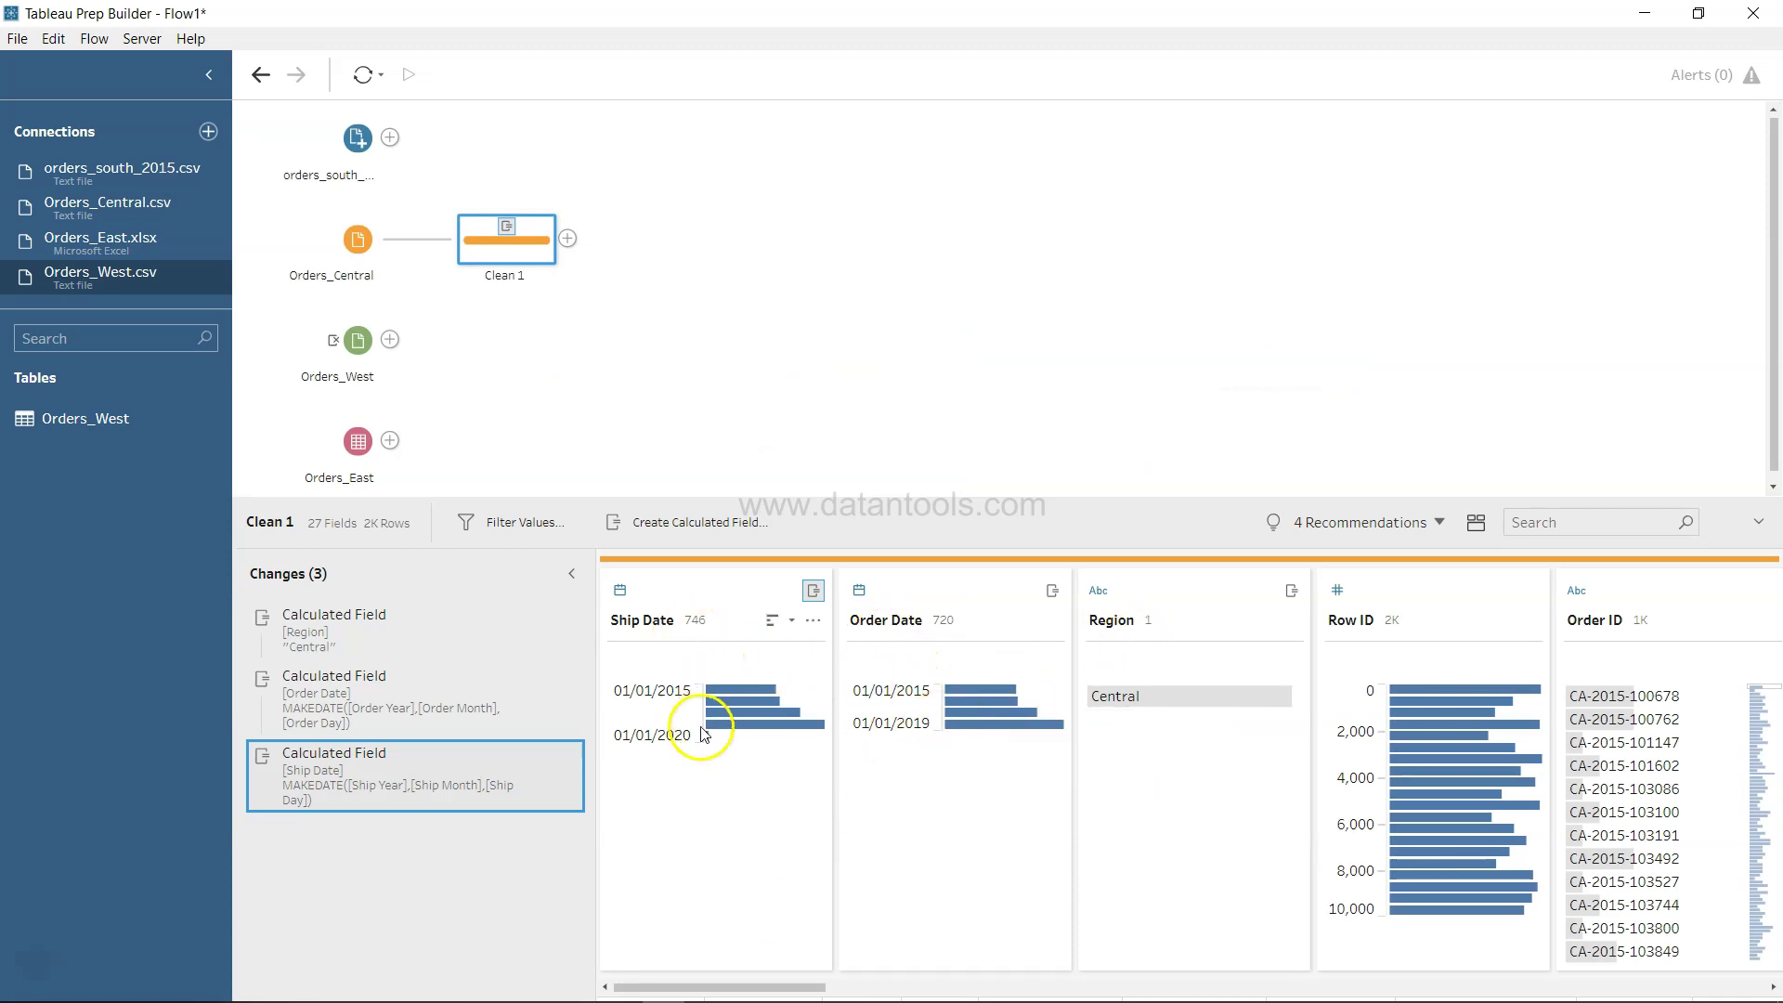
Filter the profile fields by "Order" and remove the Order Year, Order Month and Order Day fields.
mouse_move(381, 619)
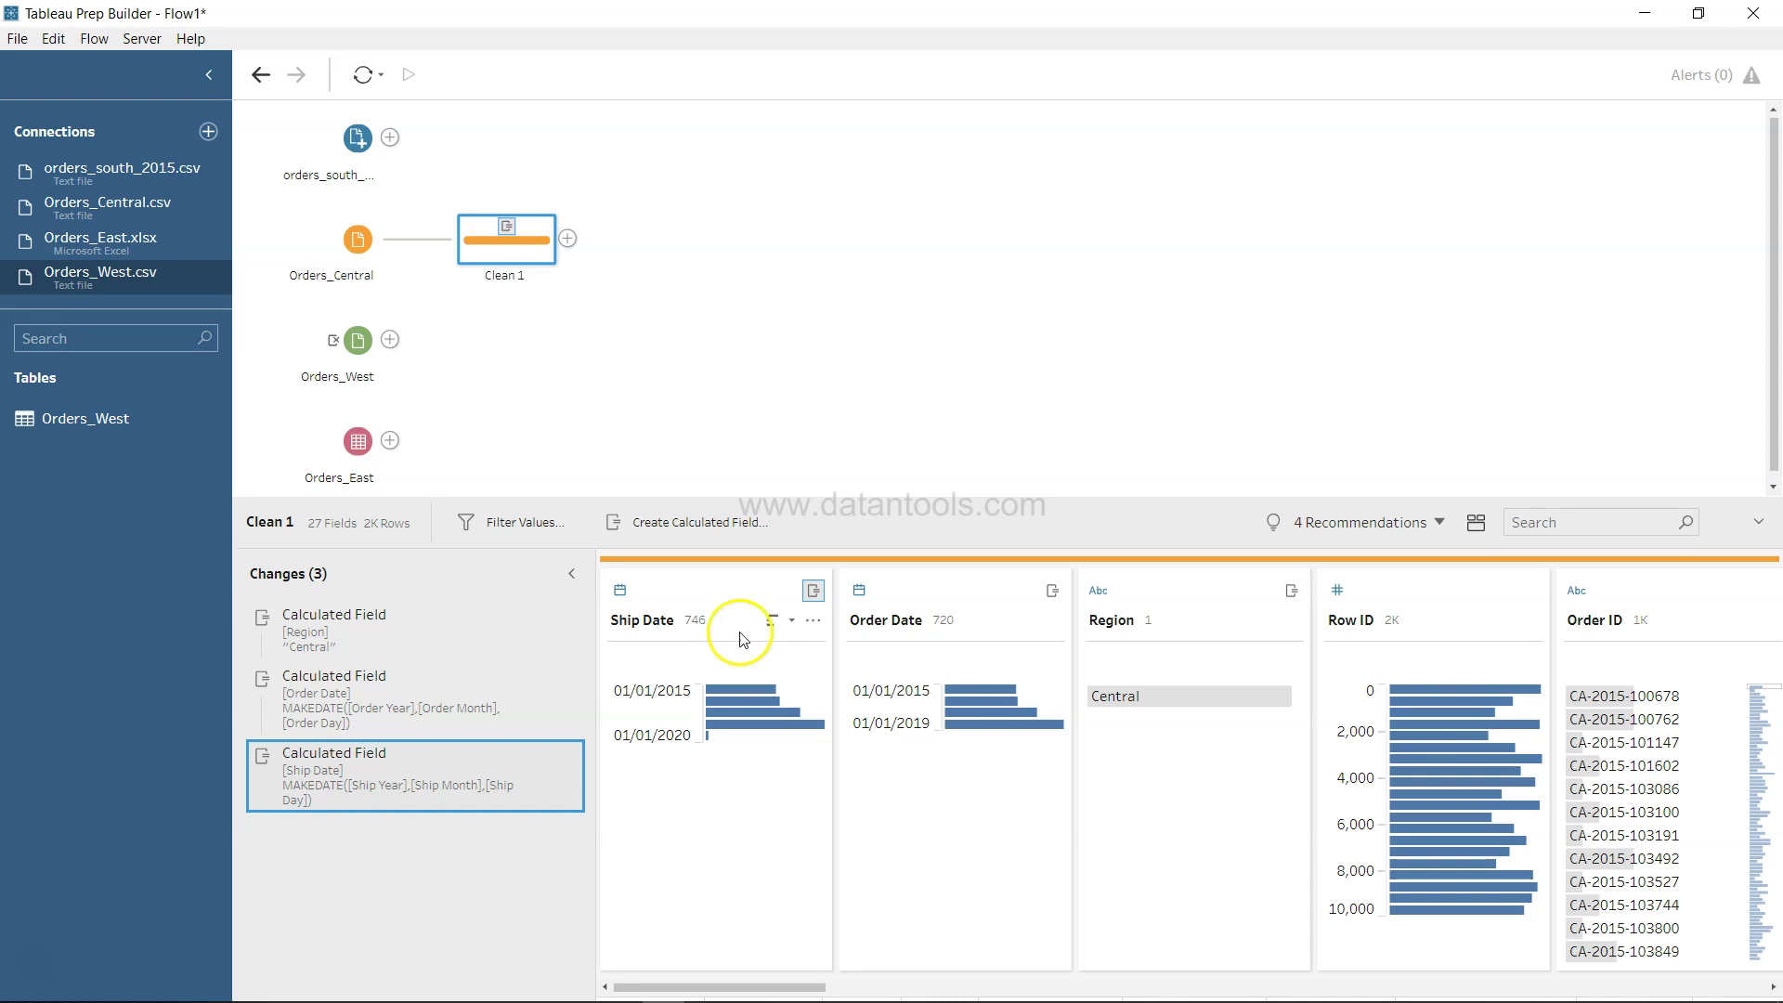
scroll(1223, 887, "right", 1)
left_click(1533, 521)
type("Order")
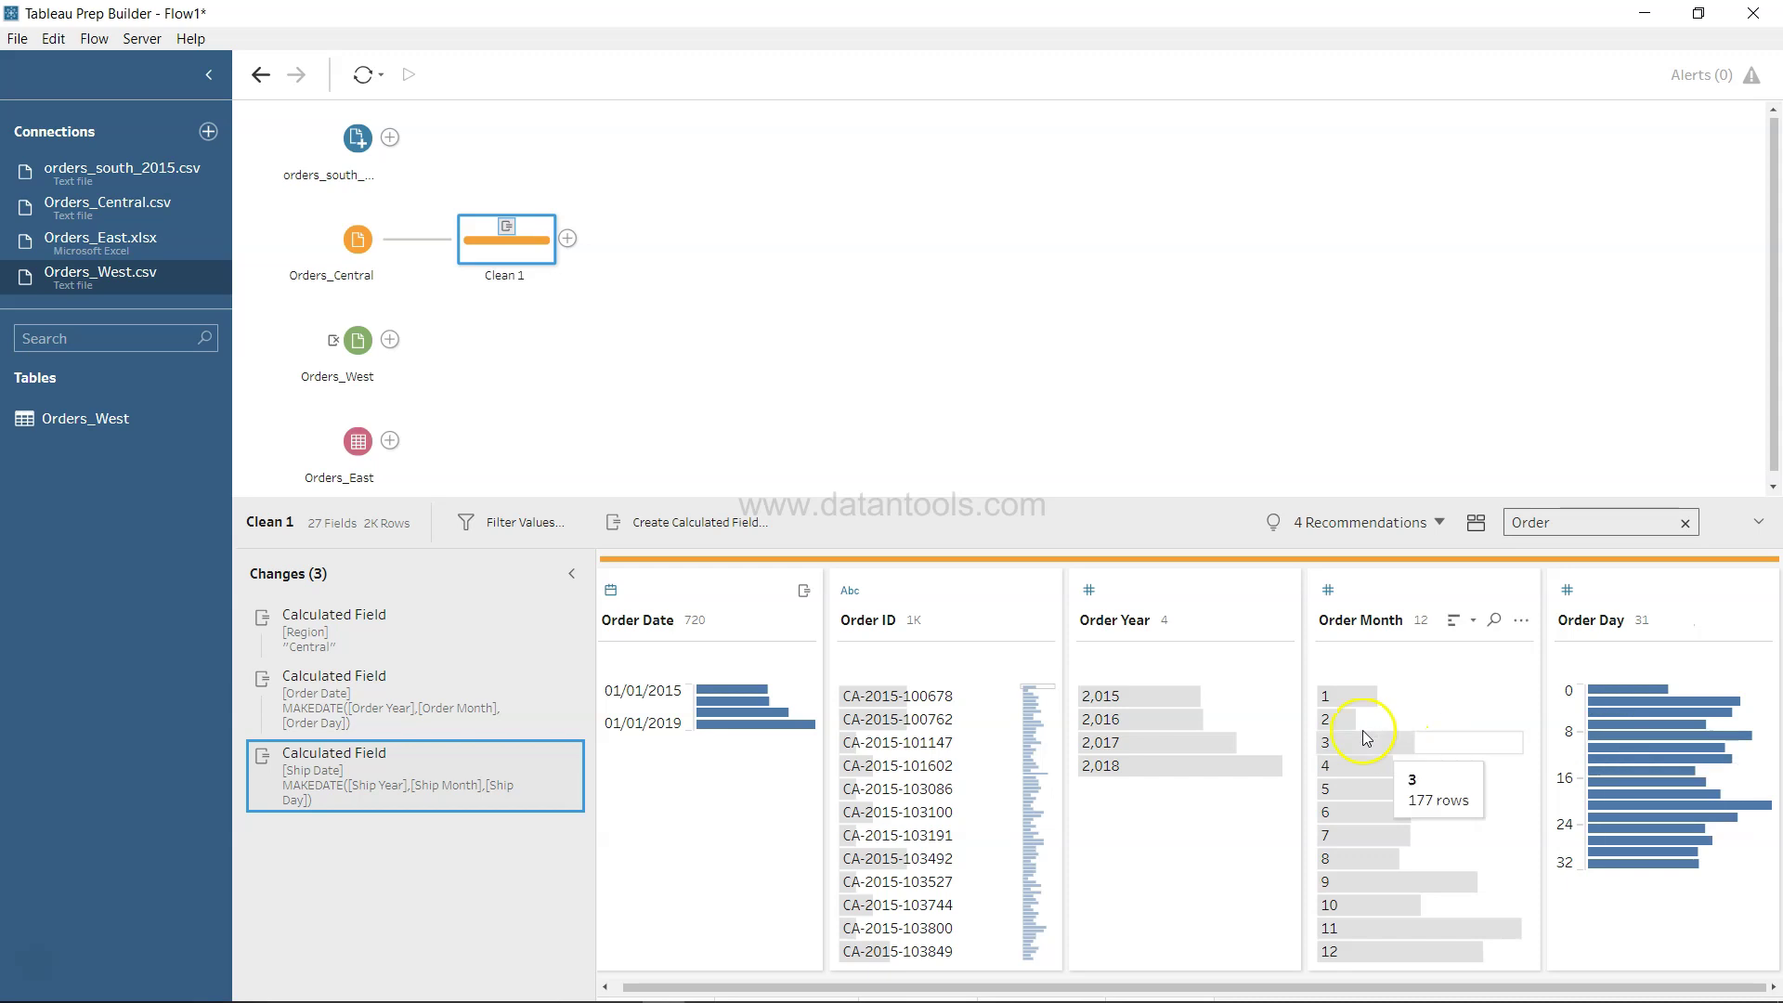
left_click(1283, 620)
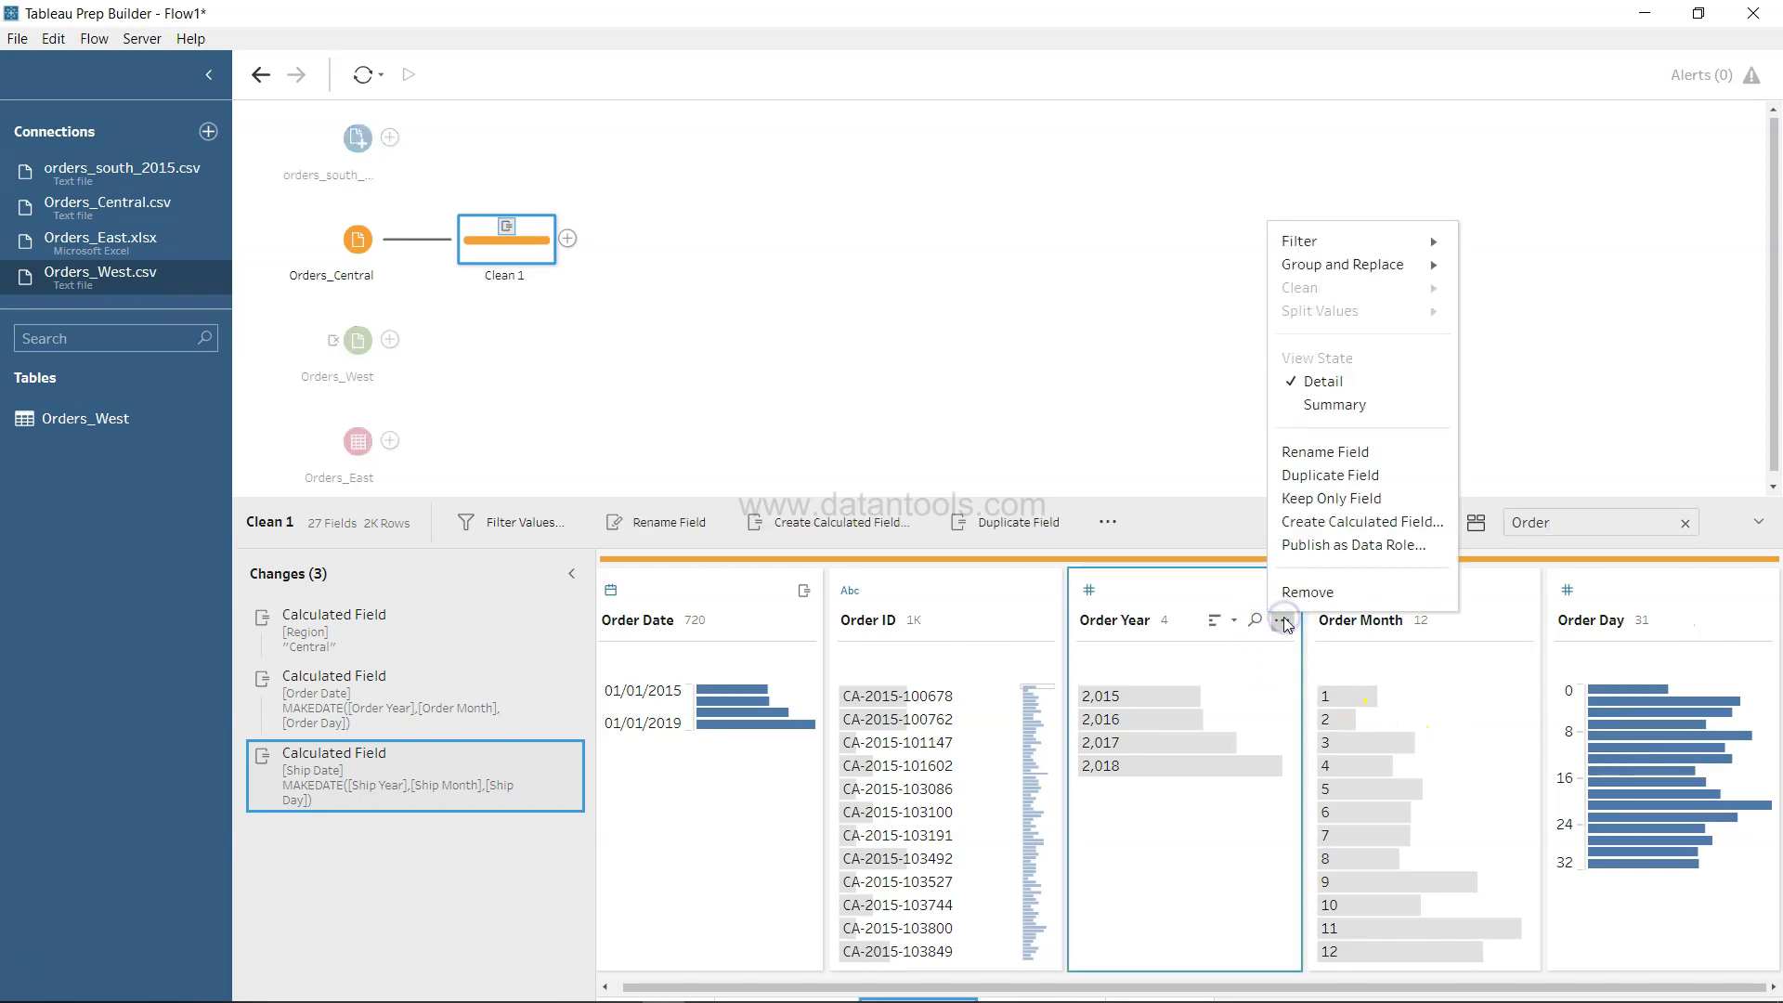
left_click(1305, 593)
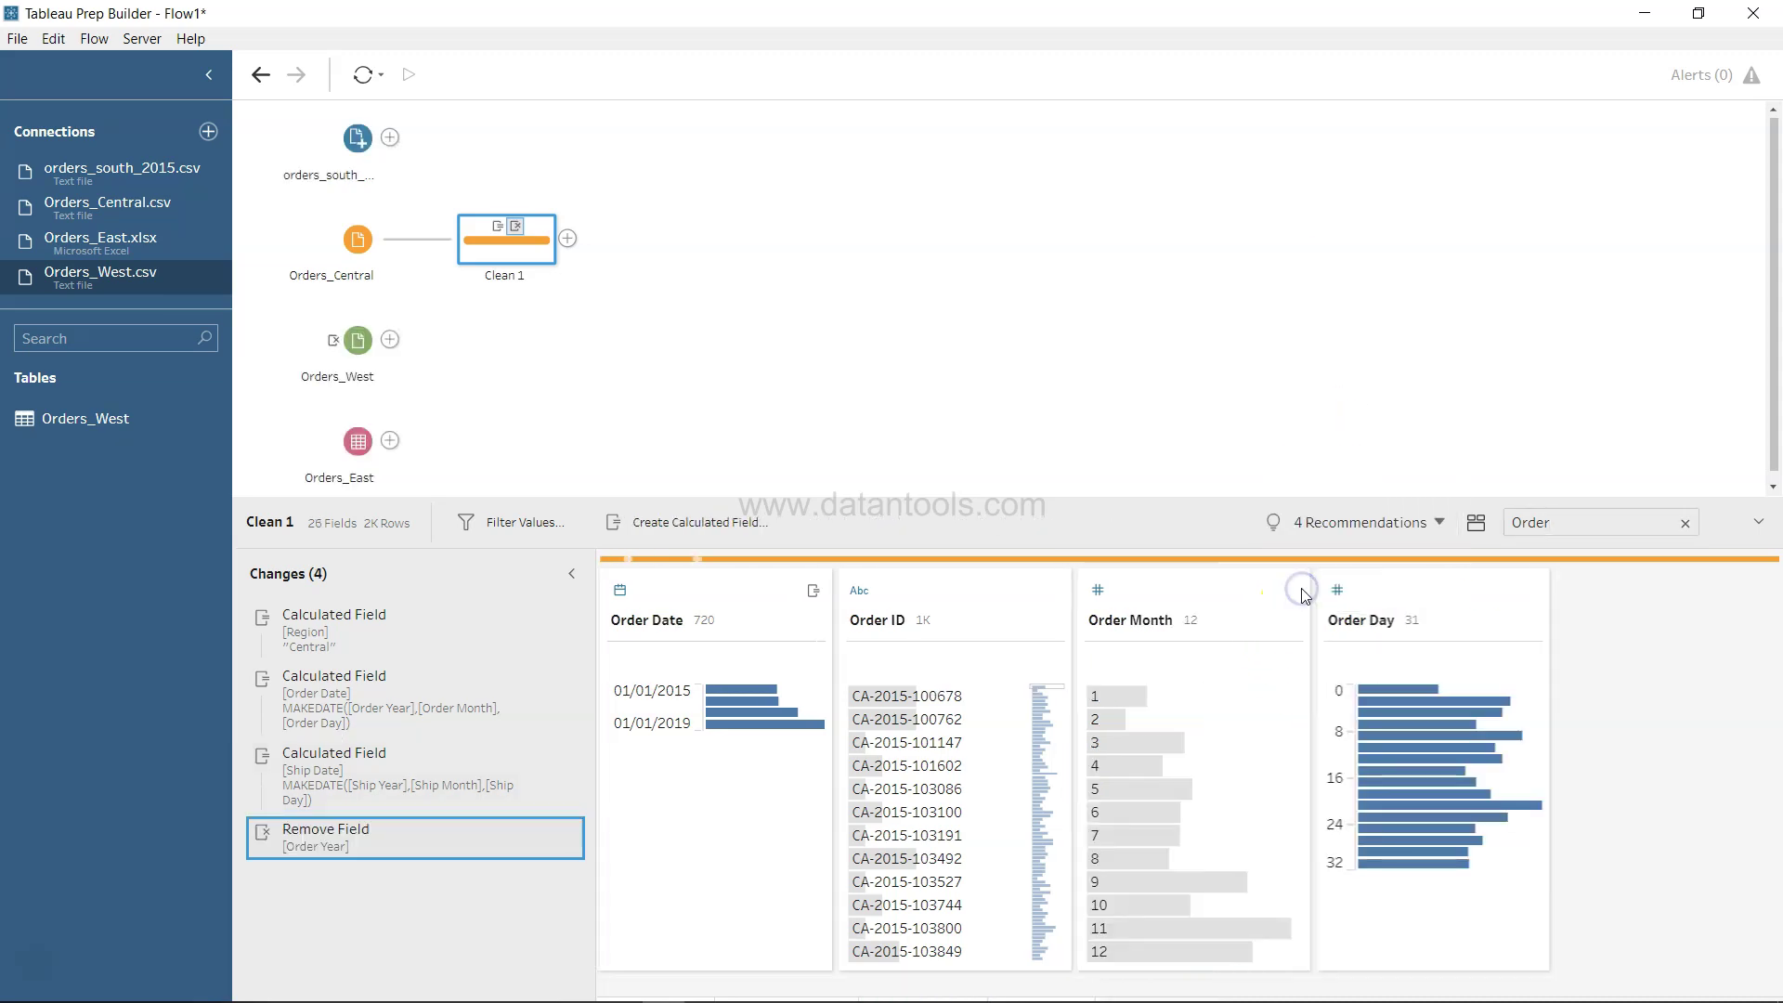
left_click(1292, 620)
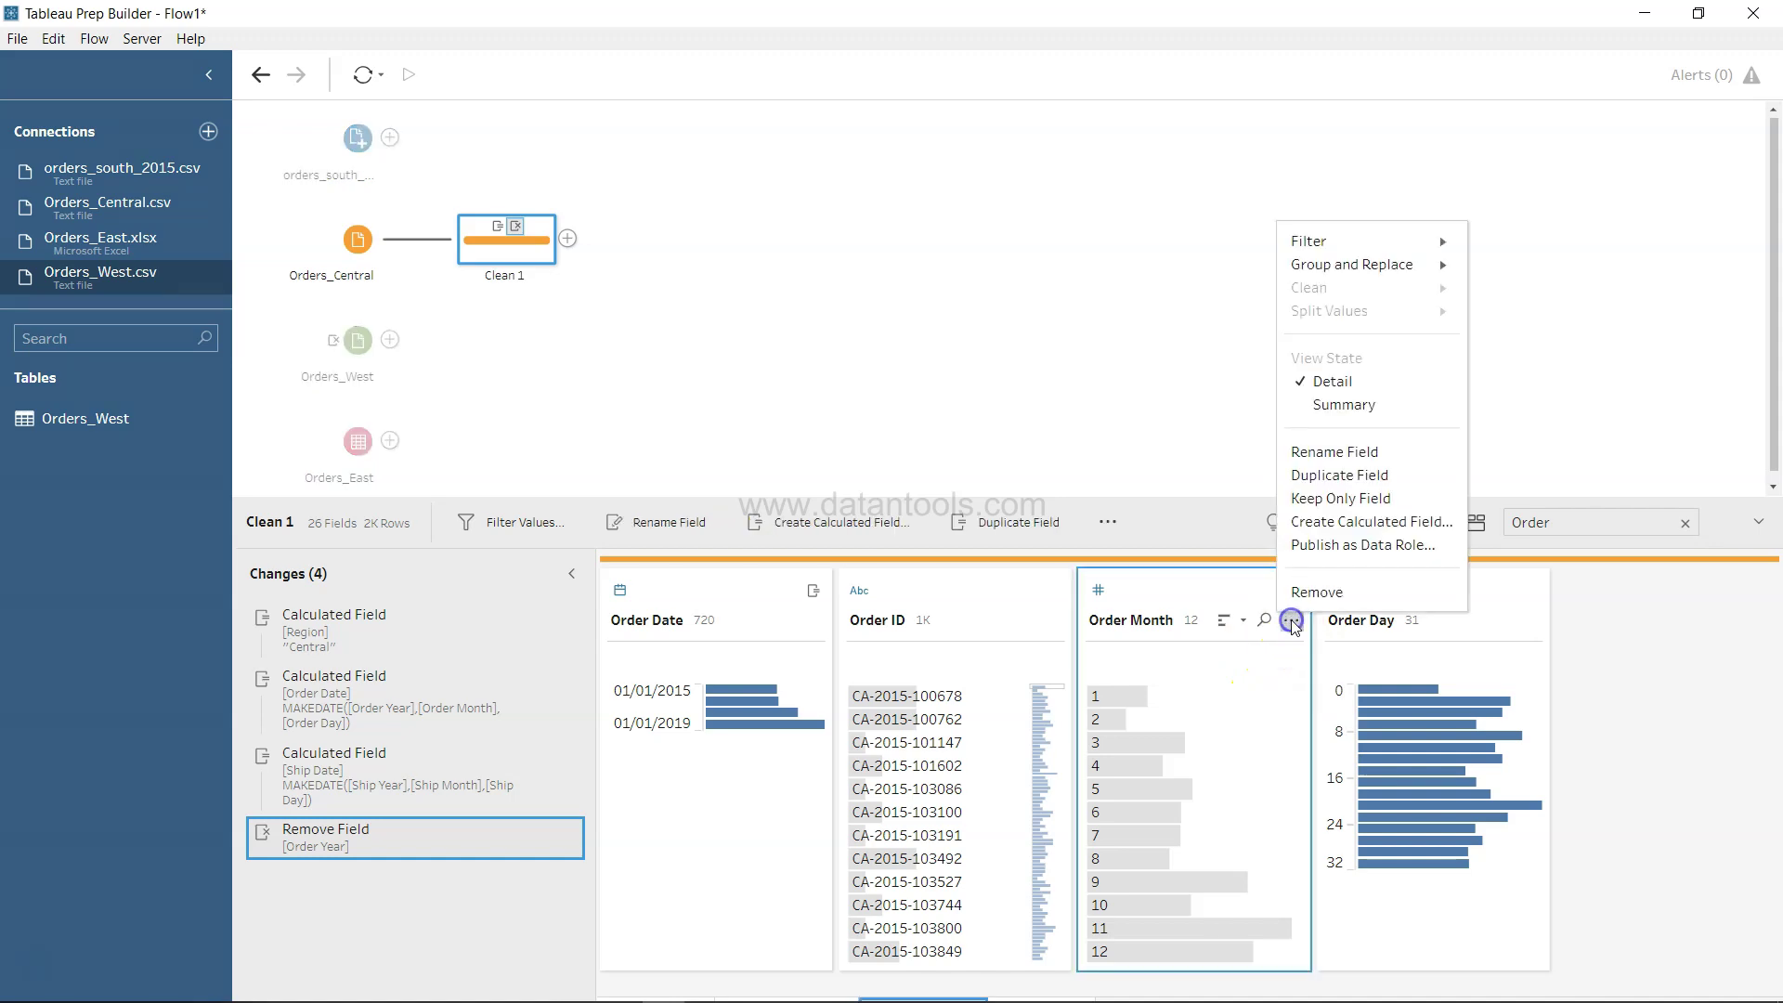
left_click(1305, 592)
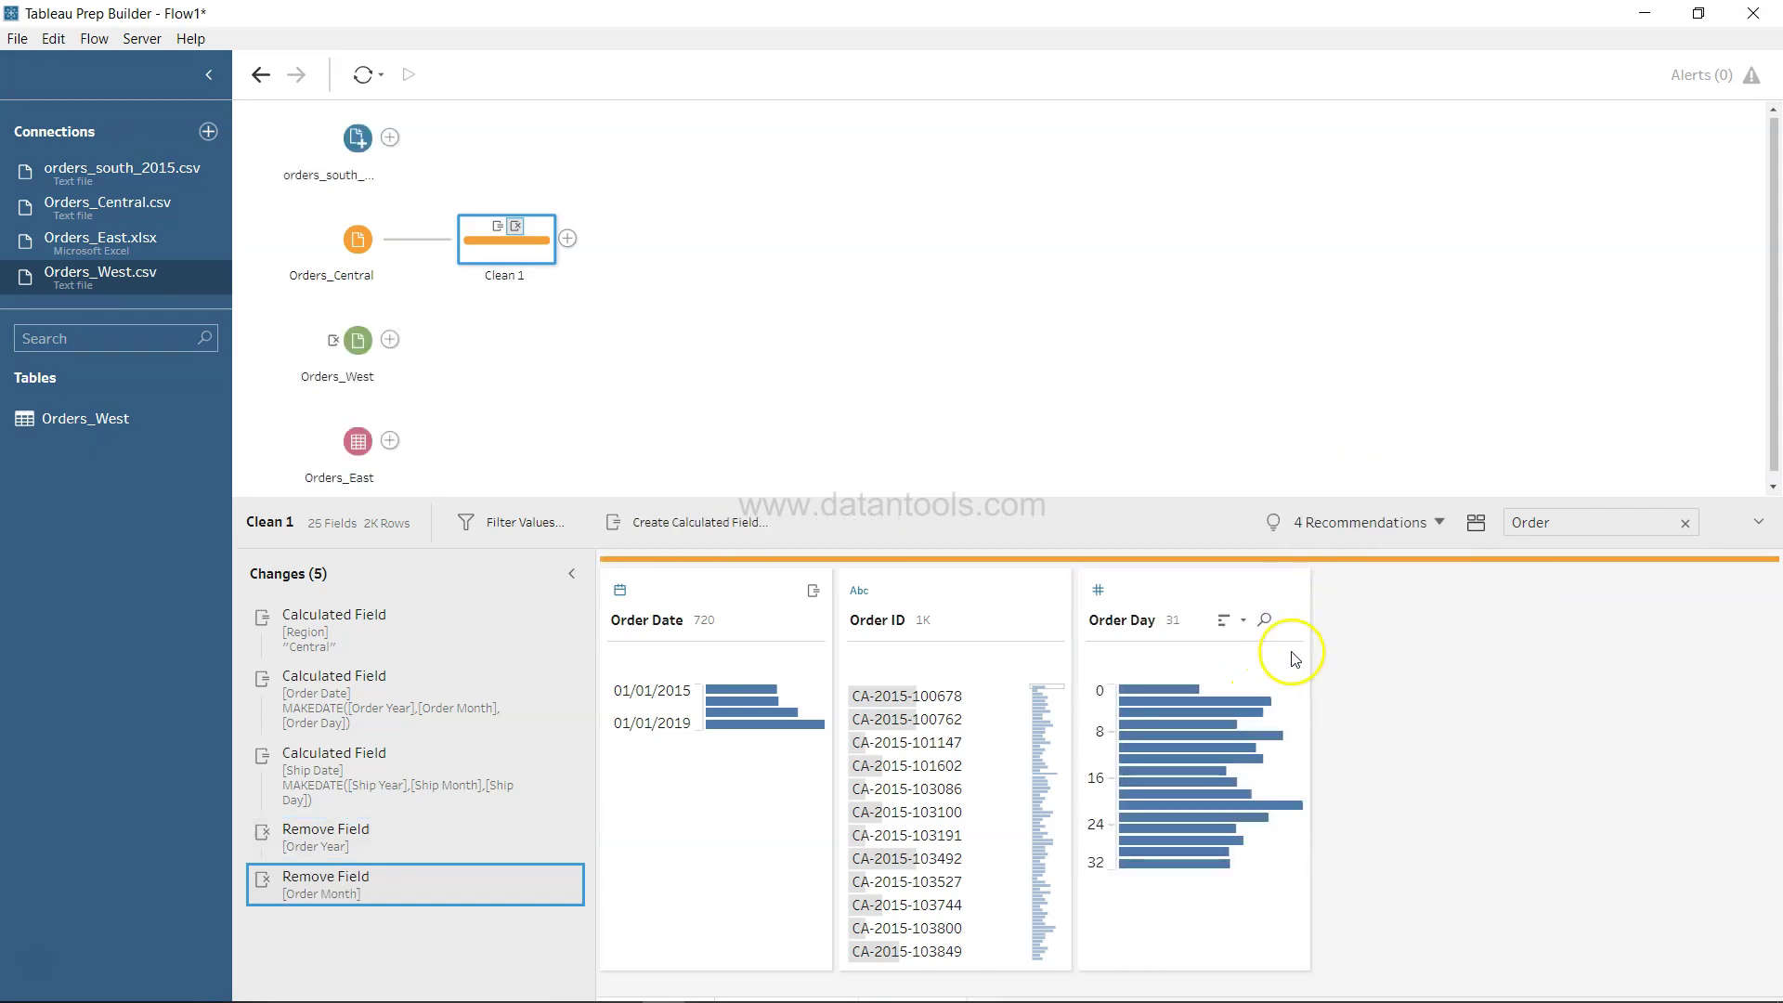
left_click(1295, 623)
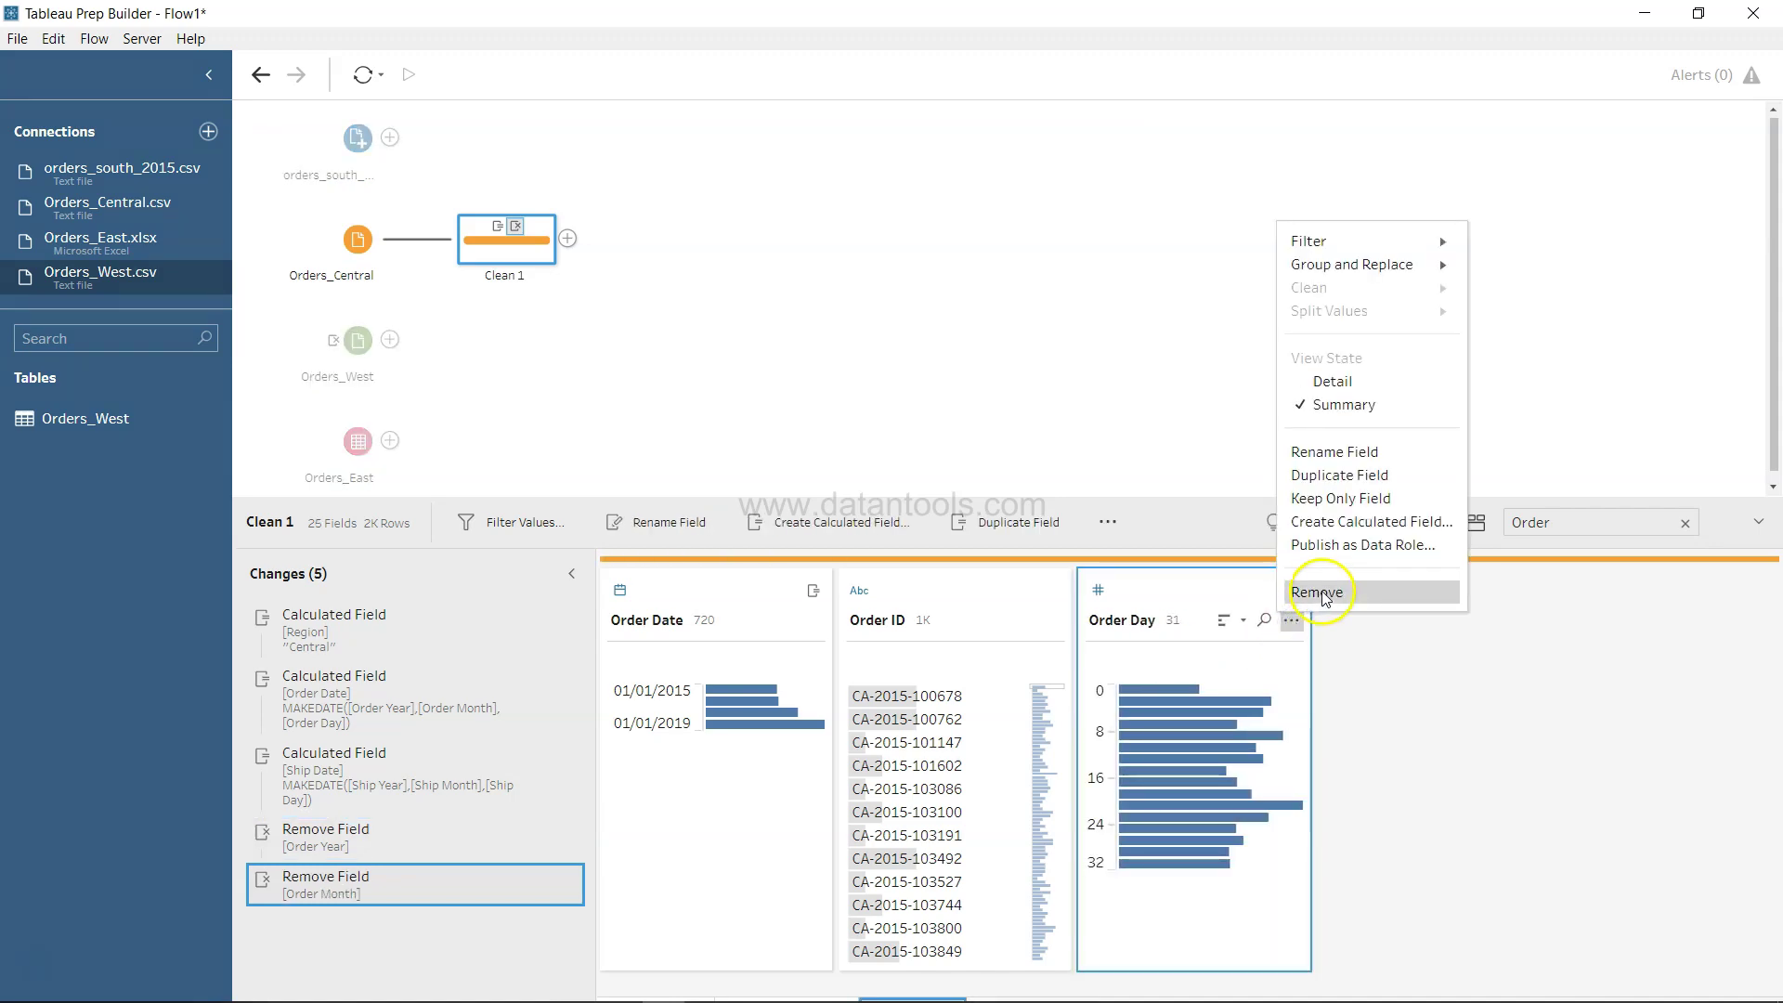
left_click(1319, 592)
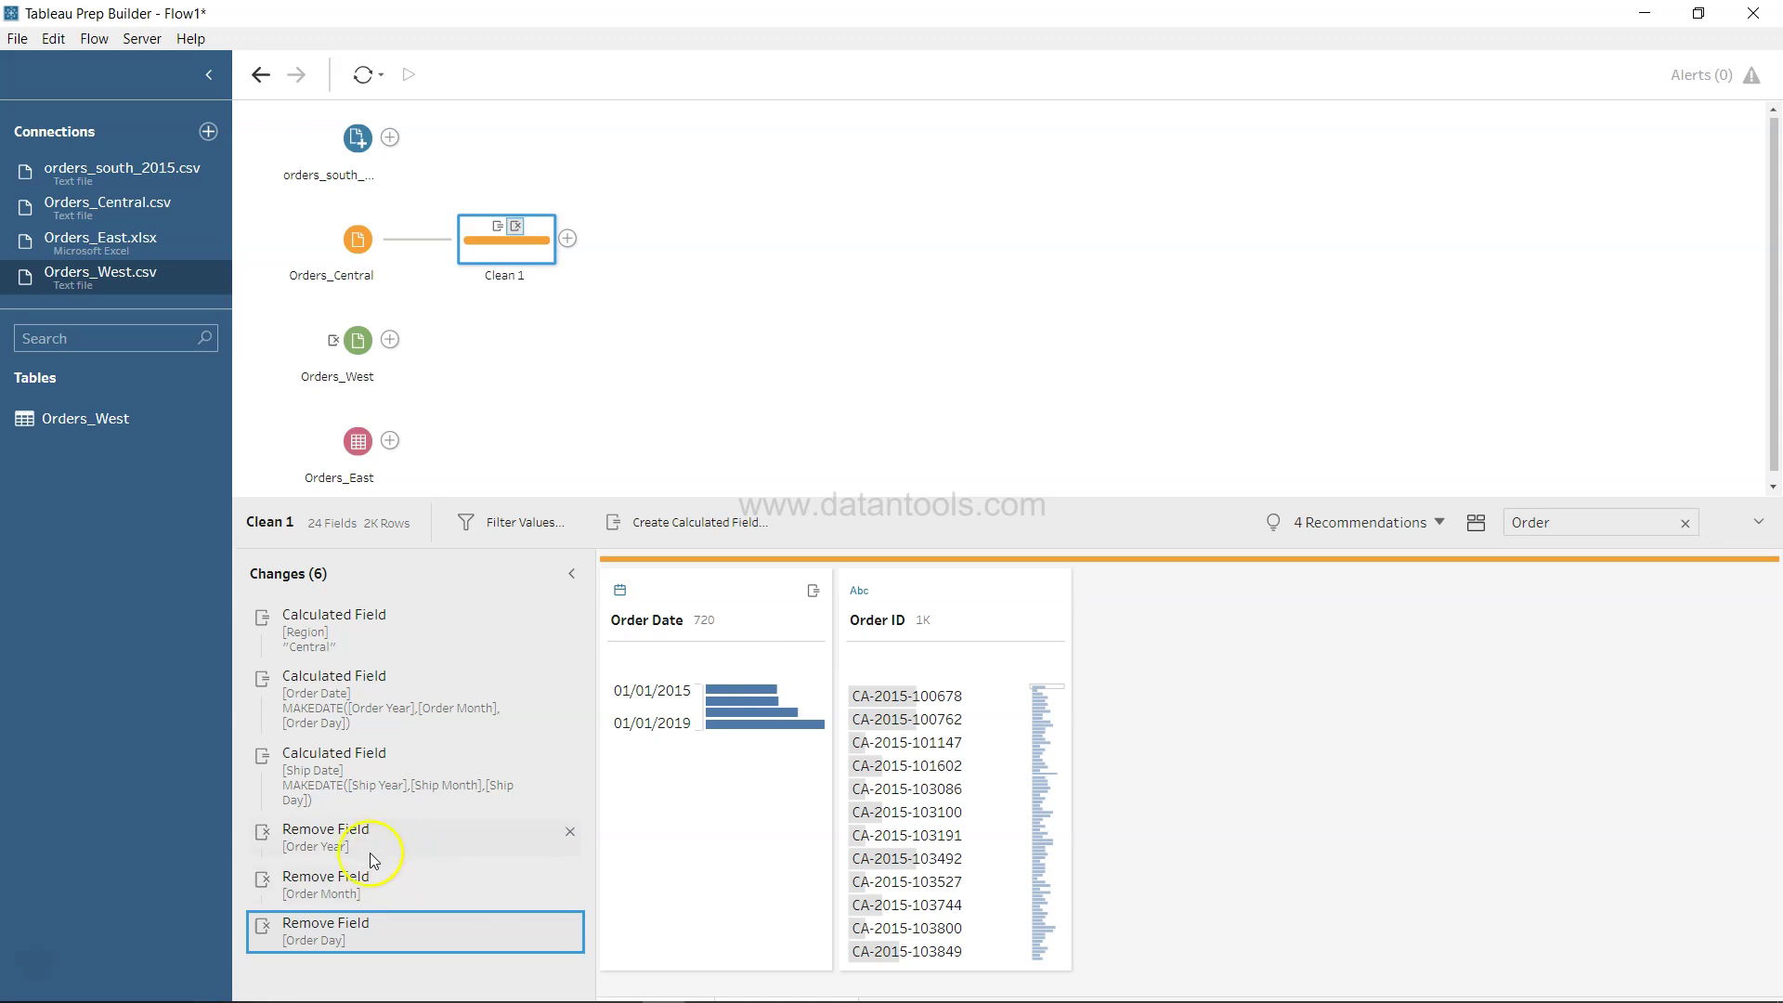
Filter the profile fields by "Ship" instead and remove the Ship Year, Ship Month and Ship Day fields.
mouse_move(697, 784)
left_click_drag(1572, 520, 1514, 534)
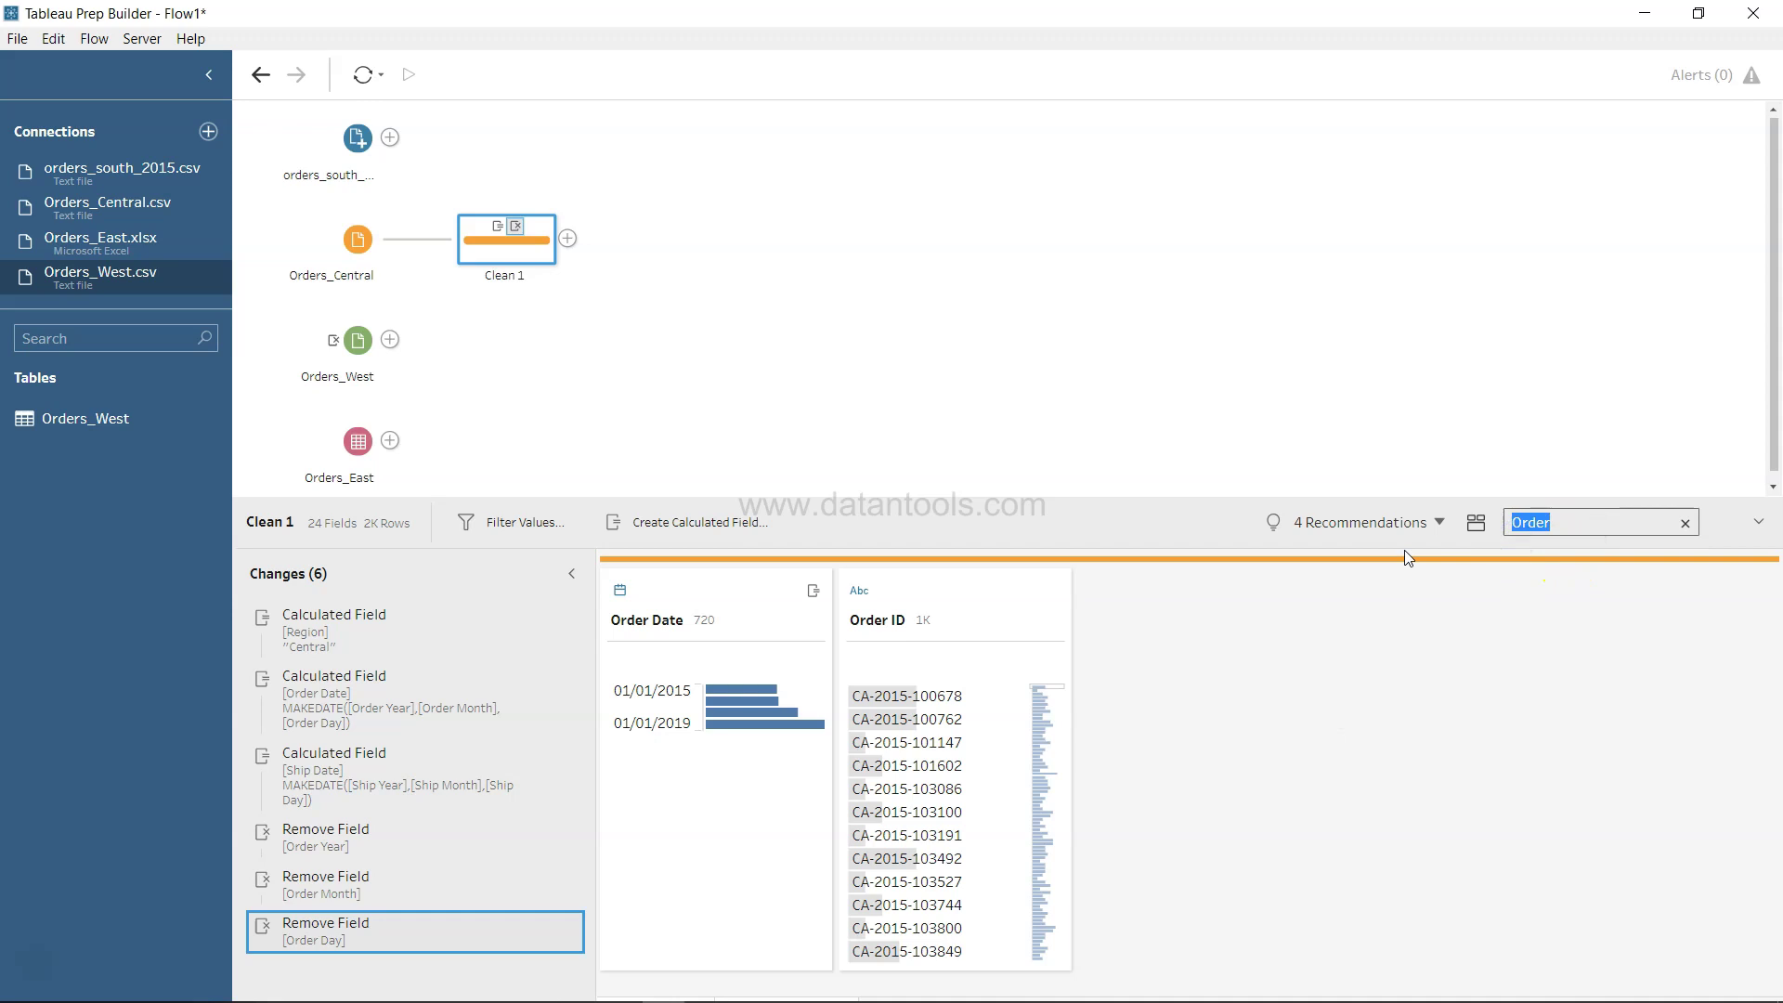
type("Ship")
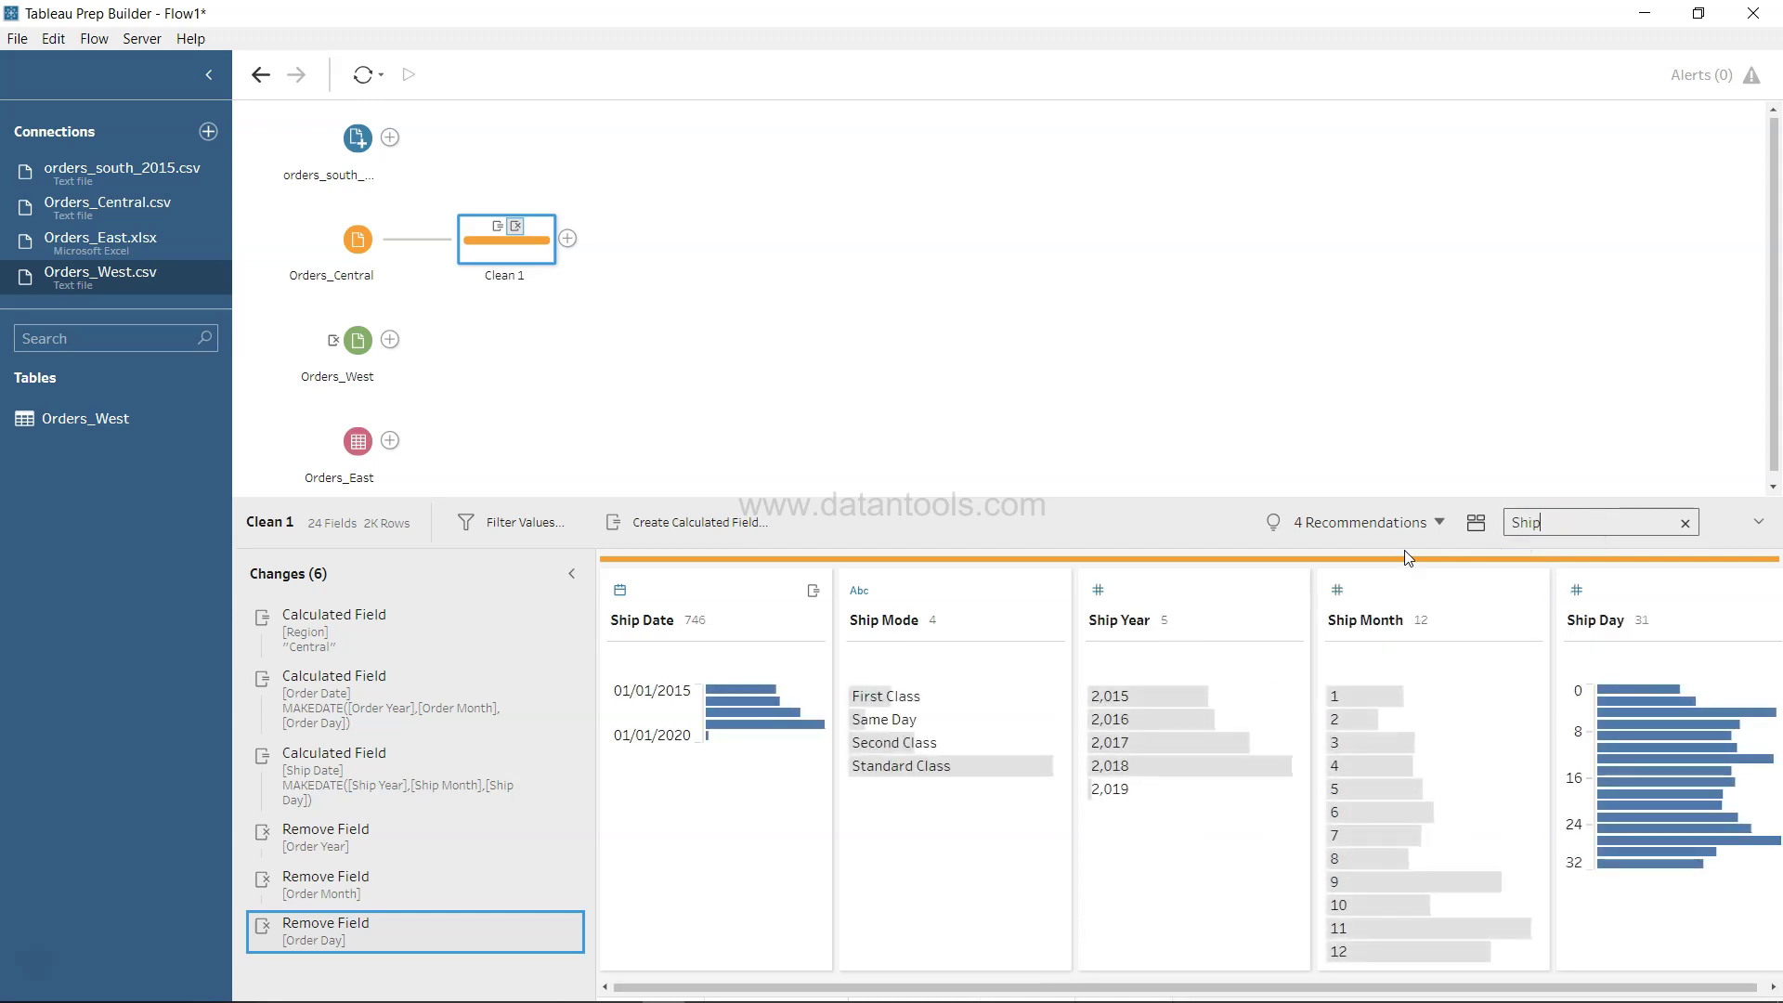
left_click(763, 760)
left_click(1291, 620)
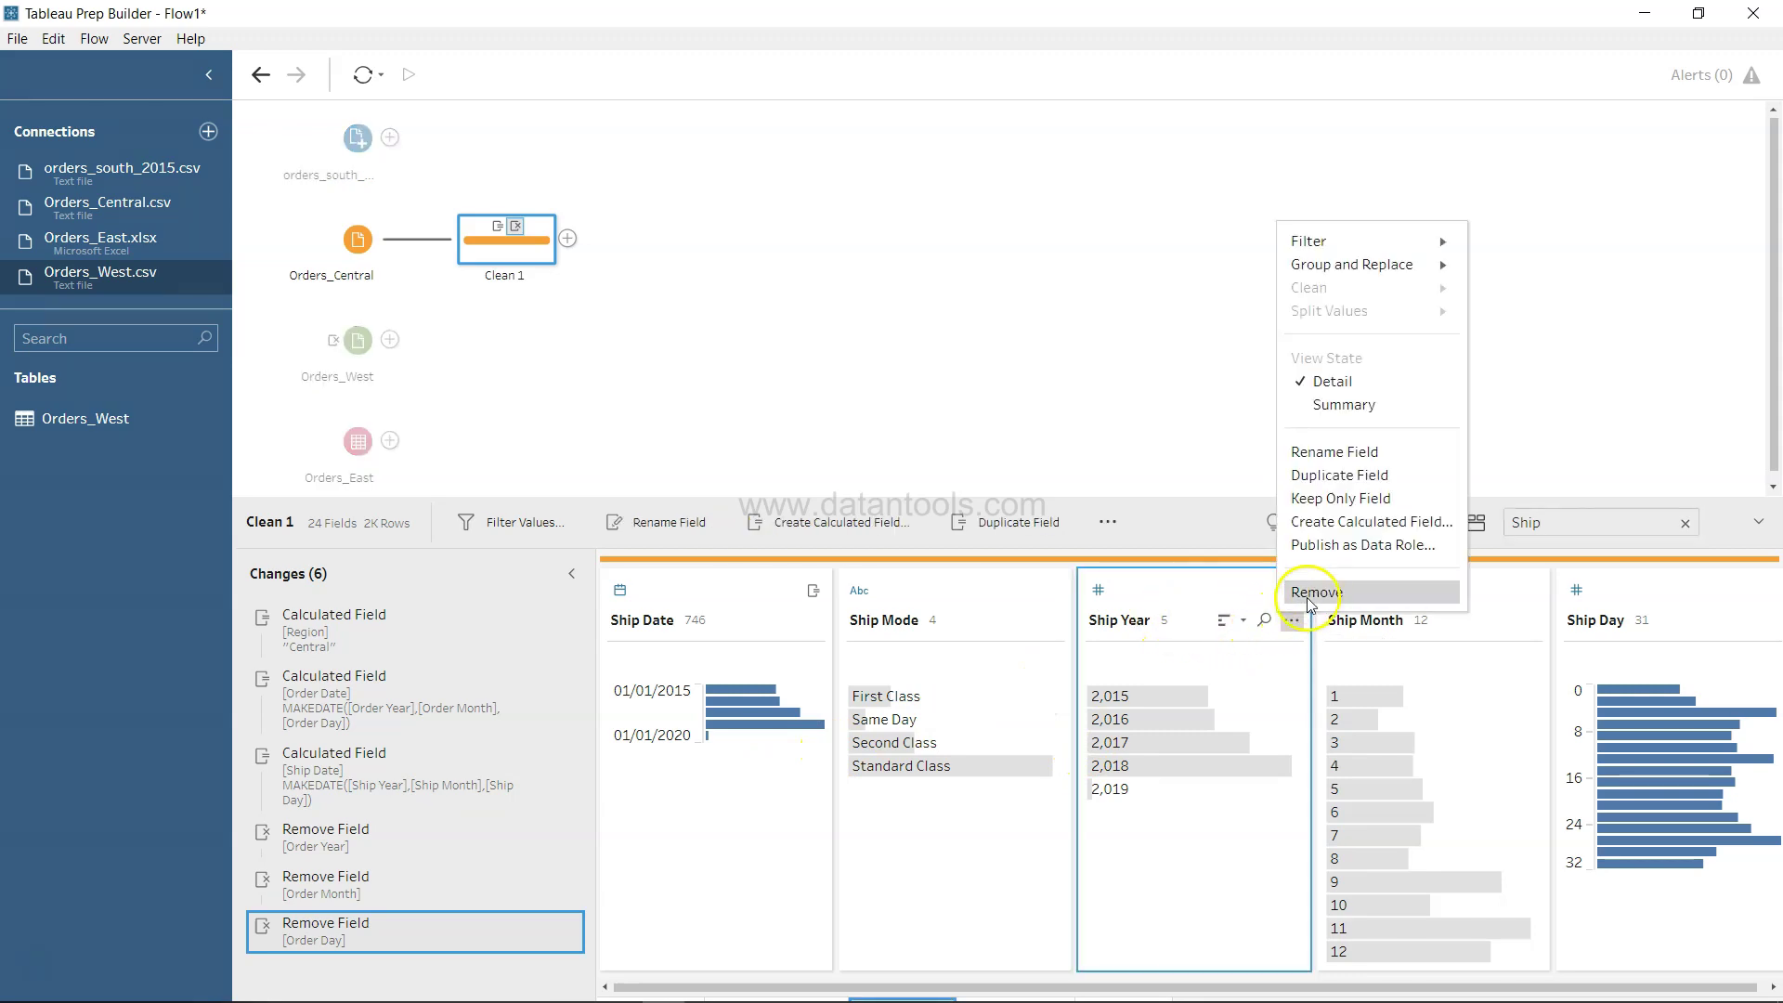
left_click(1315, 592)
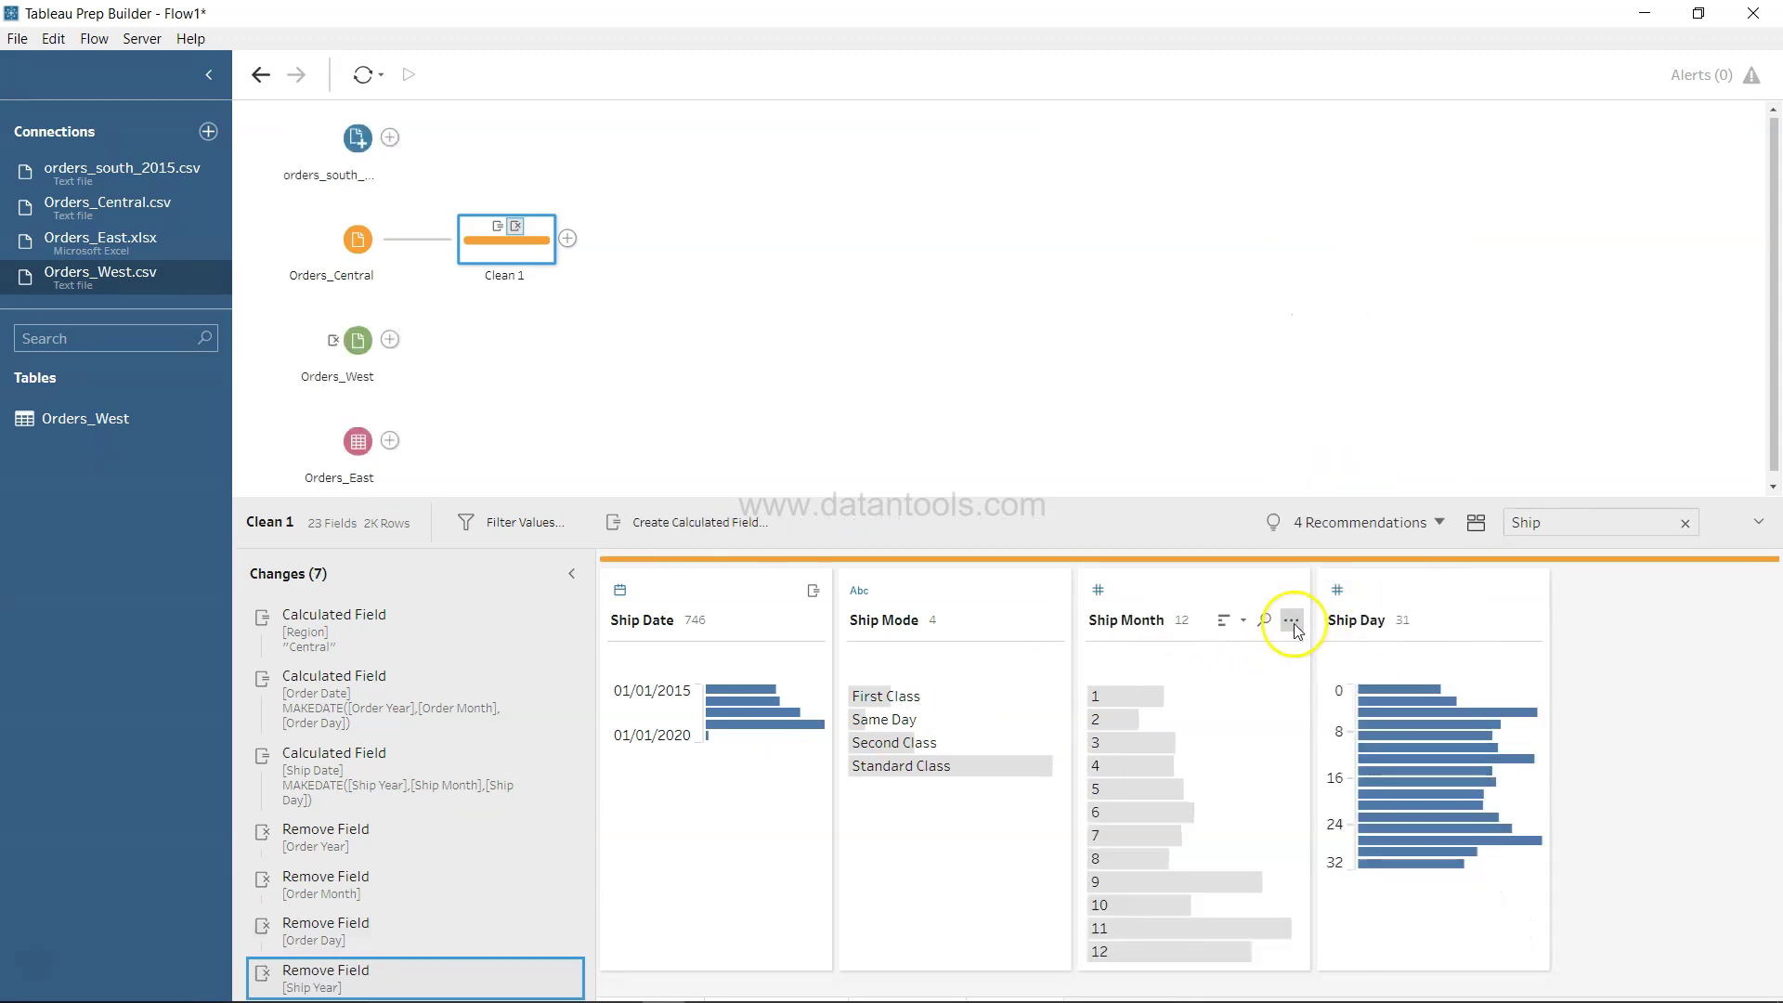
left_click(1293, 622)
left_click(1313, 589)
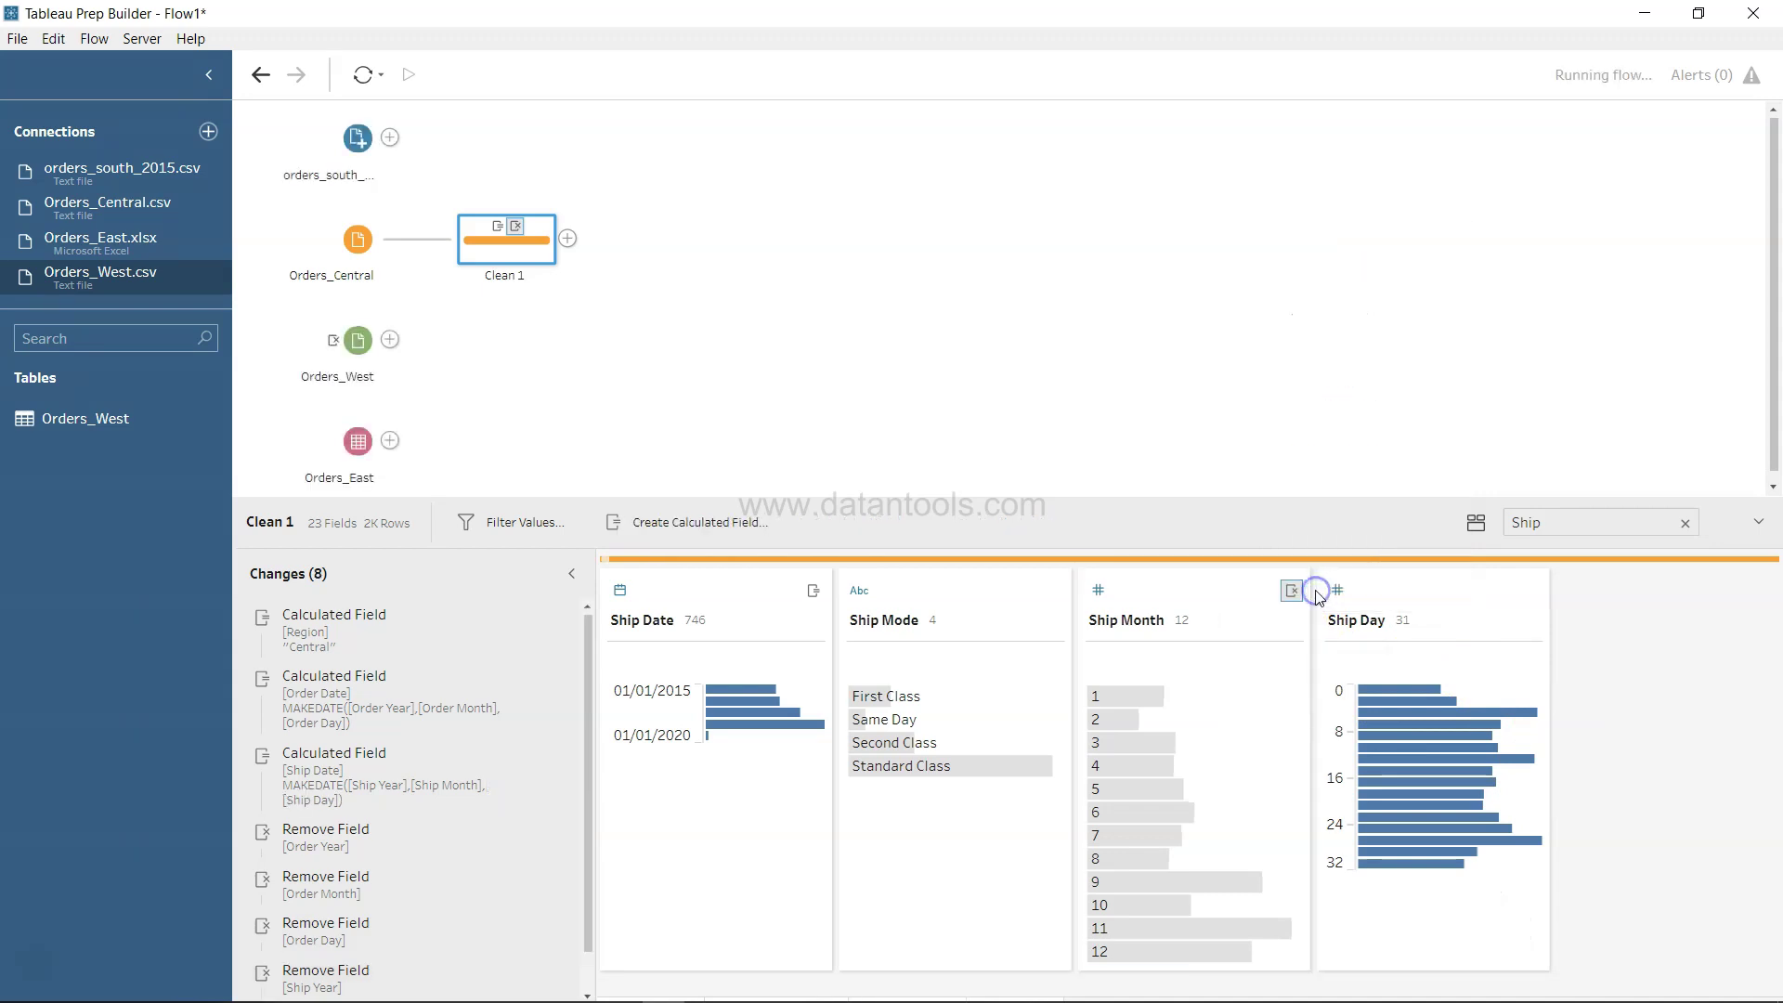
left_click(1291, 620)
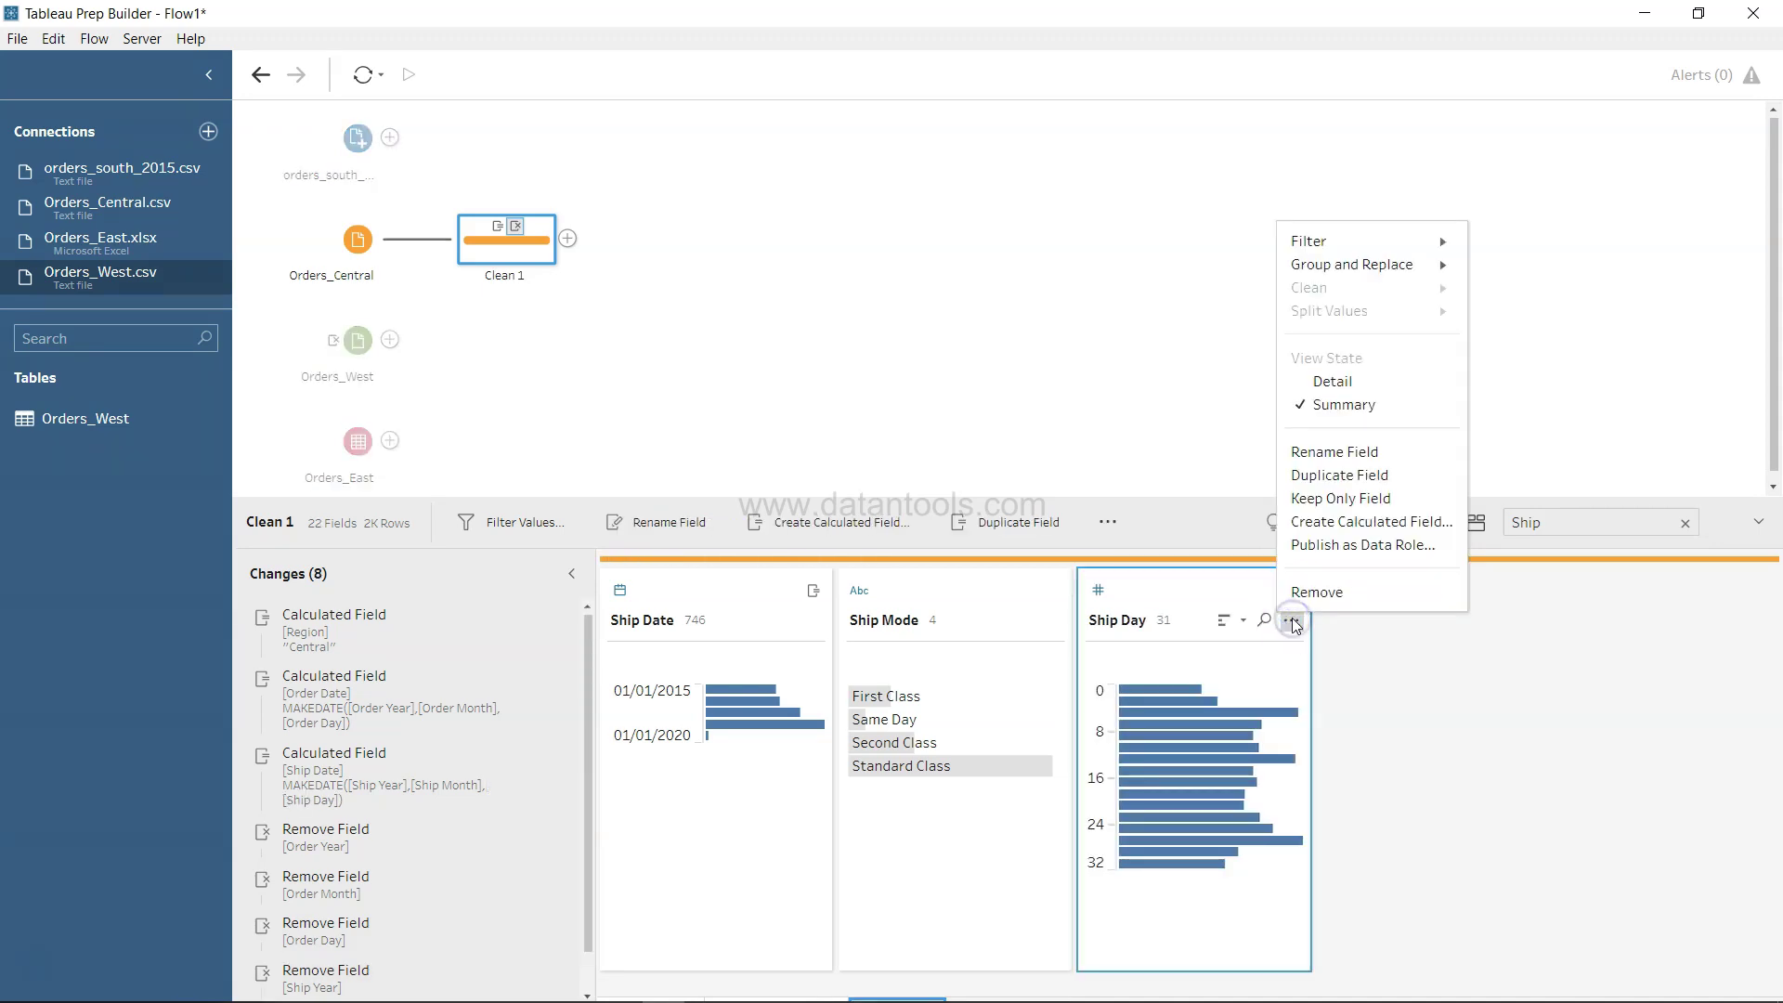
left_click(1315, 591)
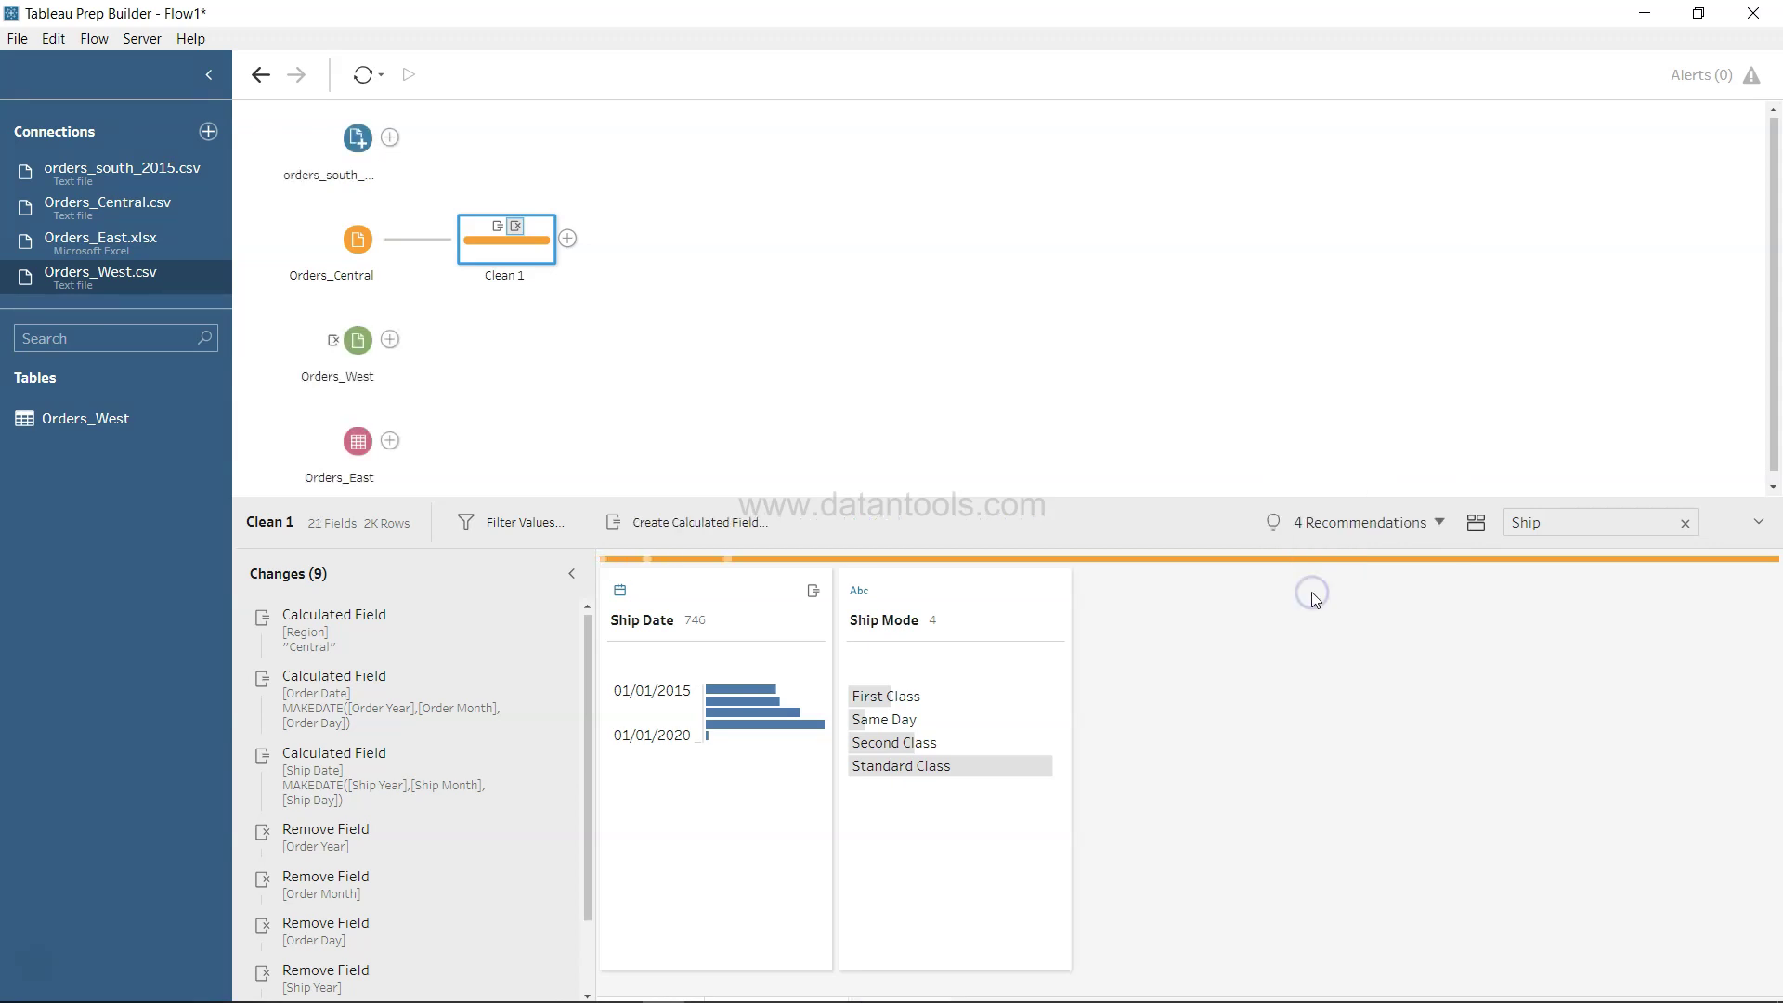
scroll(333, 929, "down", 3)
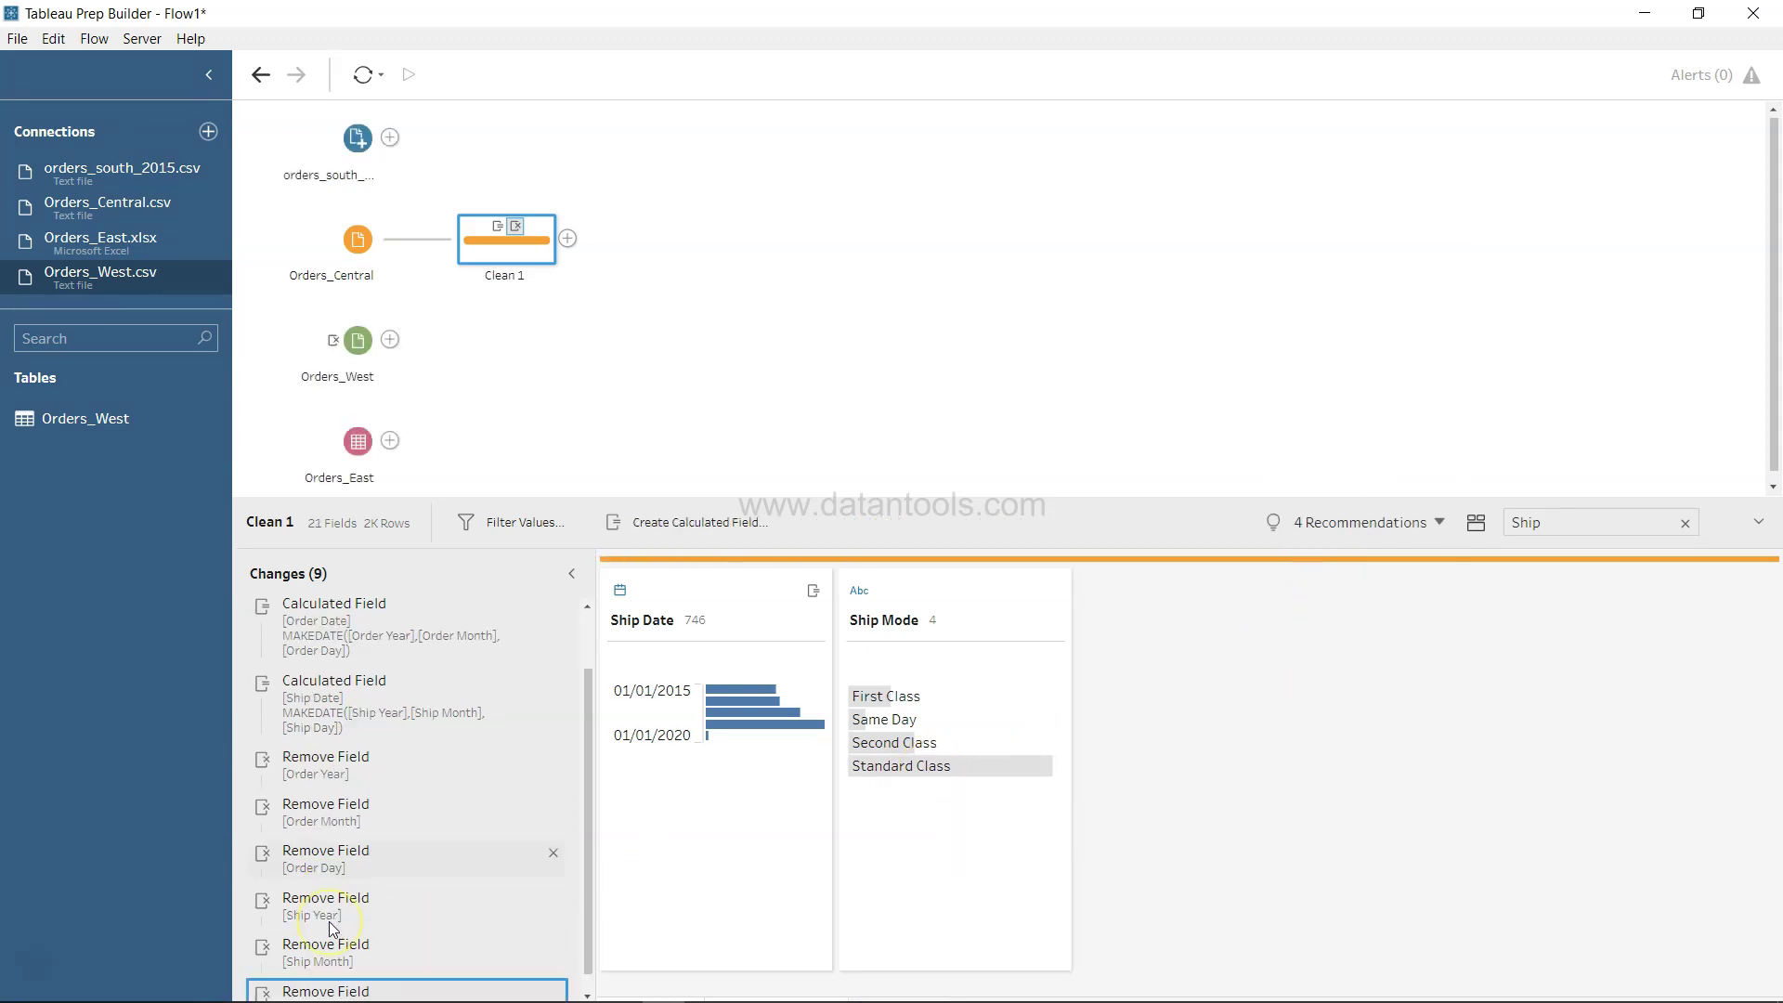
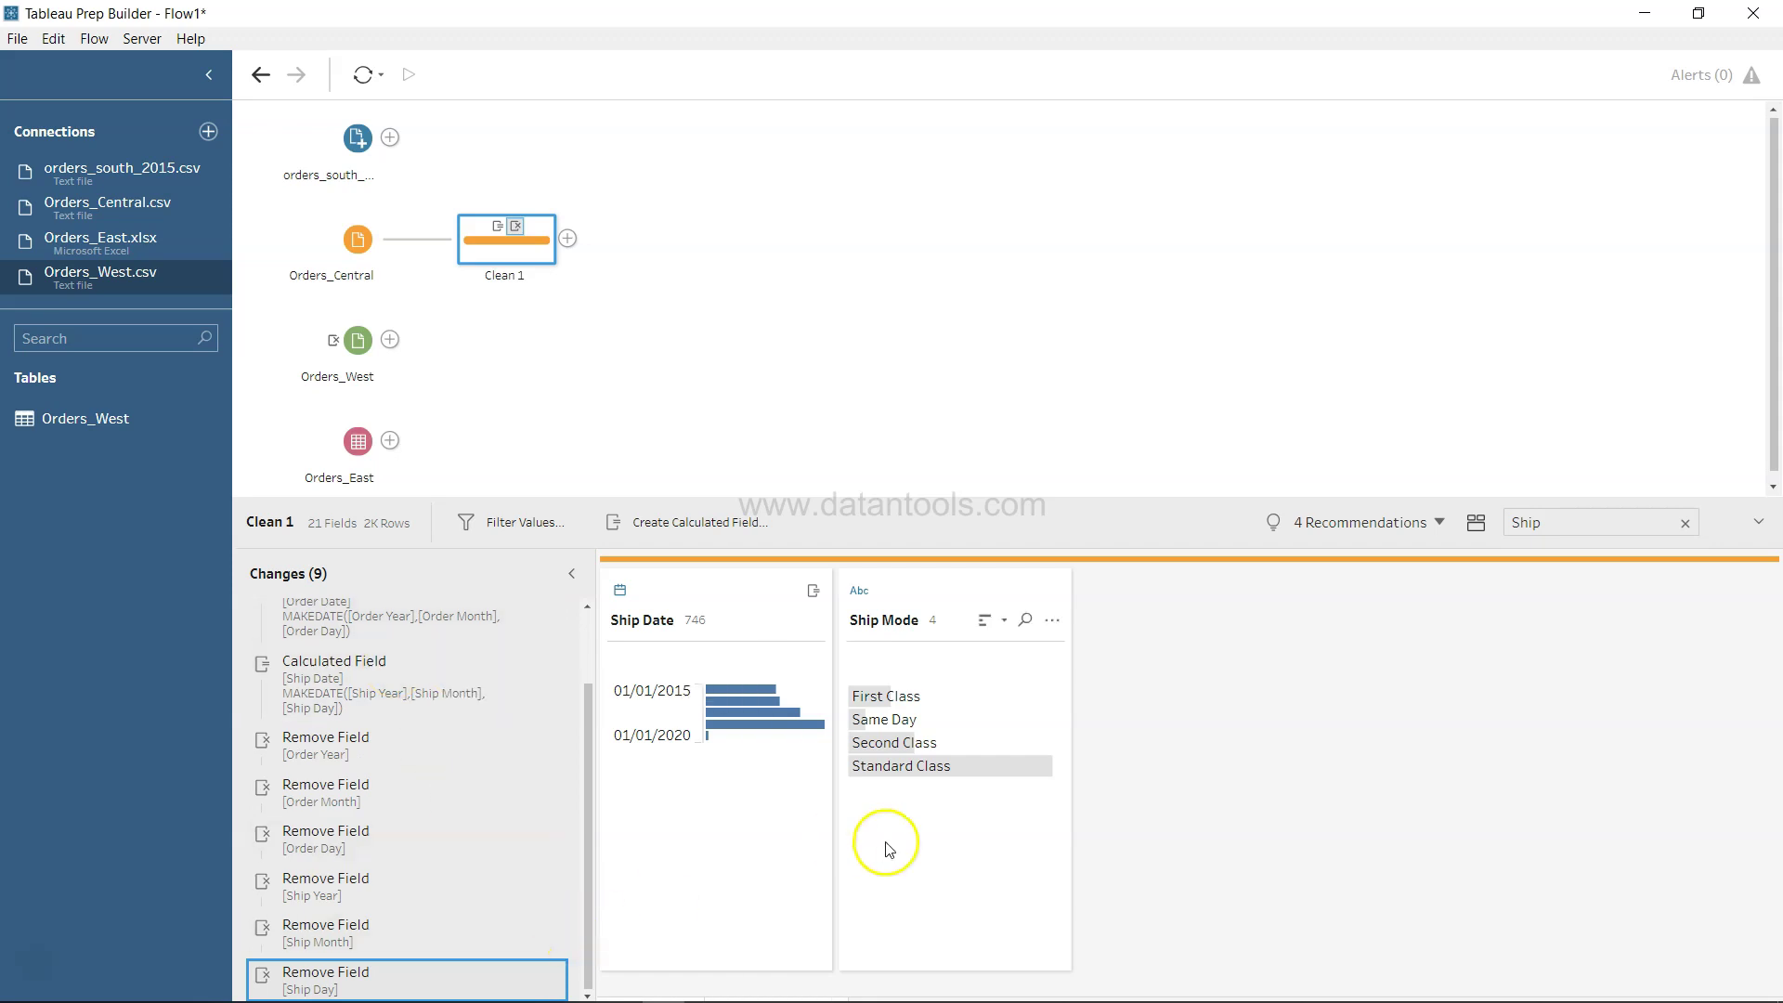
Clear the field search and look through the profiles of the remaining fields.
double_click(1591, 522)
key("BackSpace")
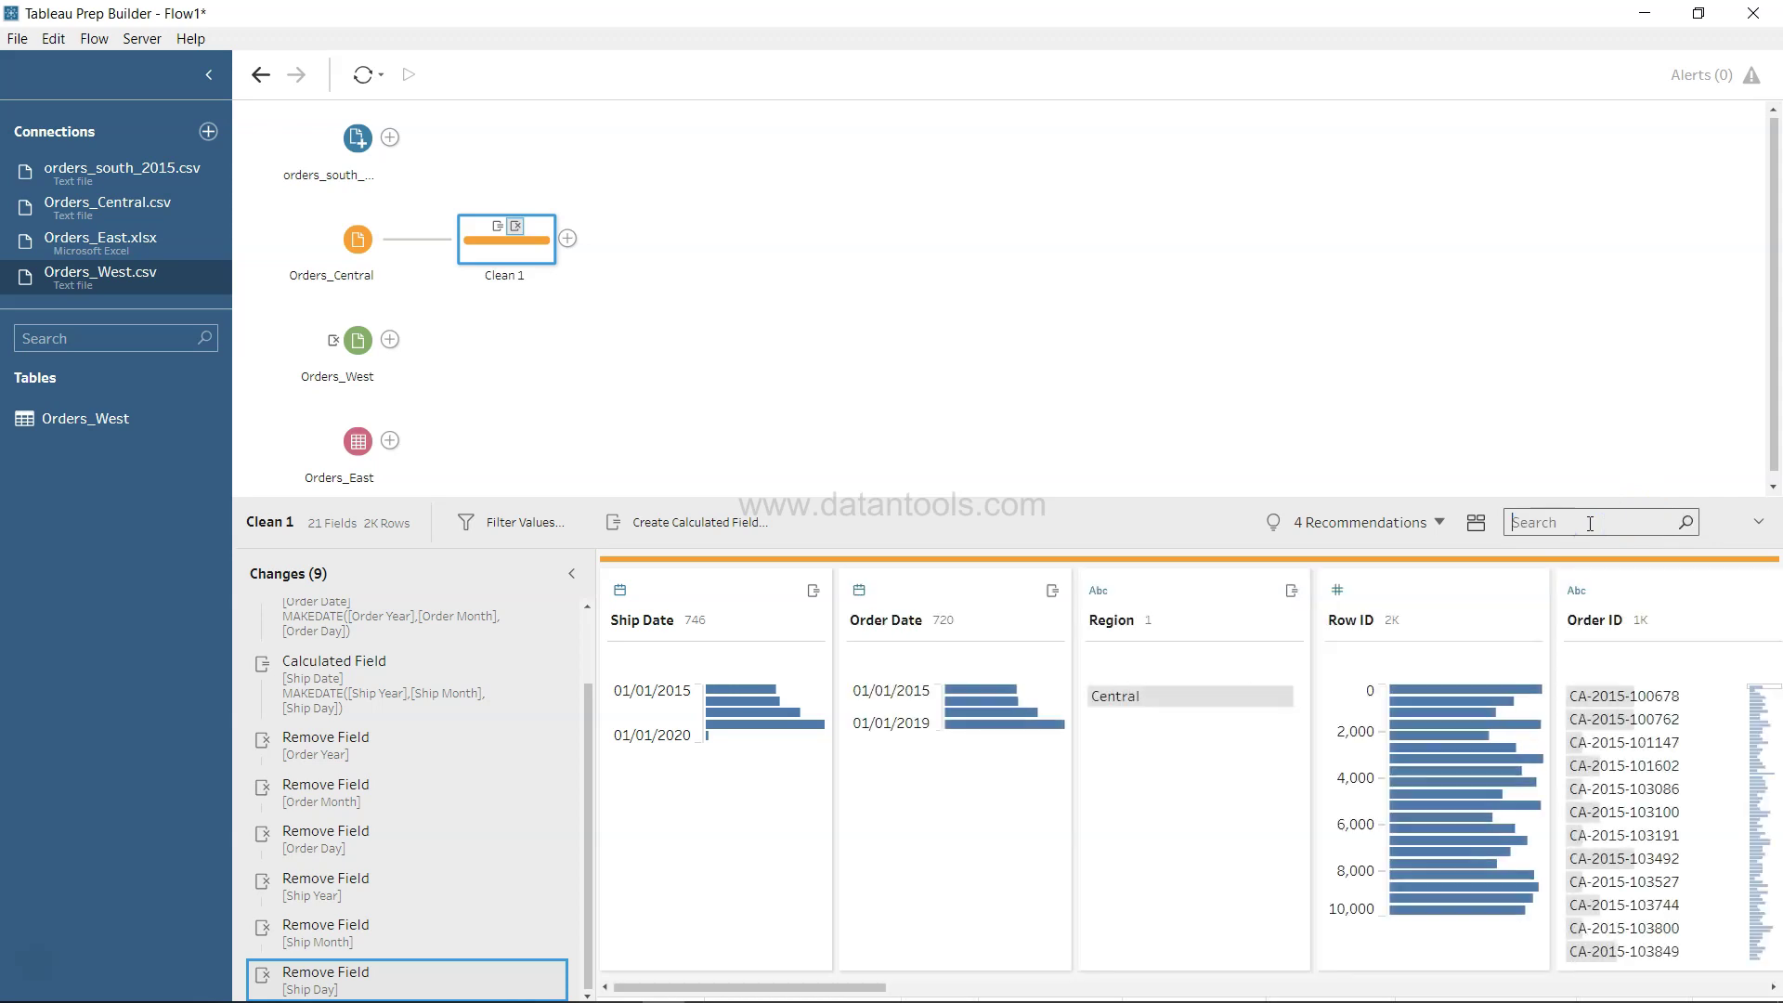
left_click(1769, 560)
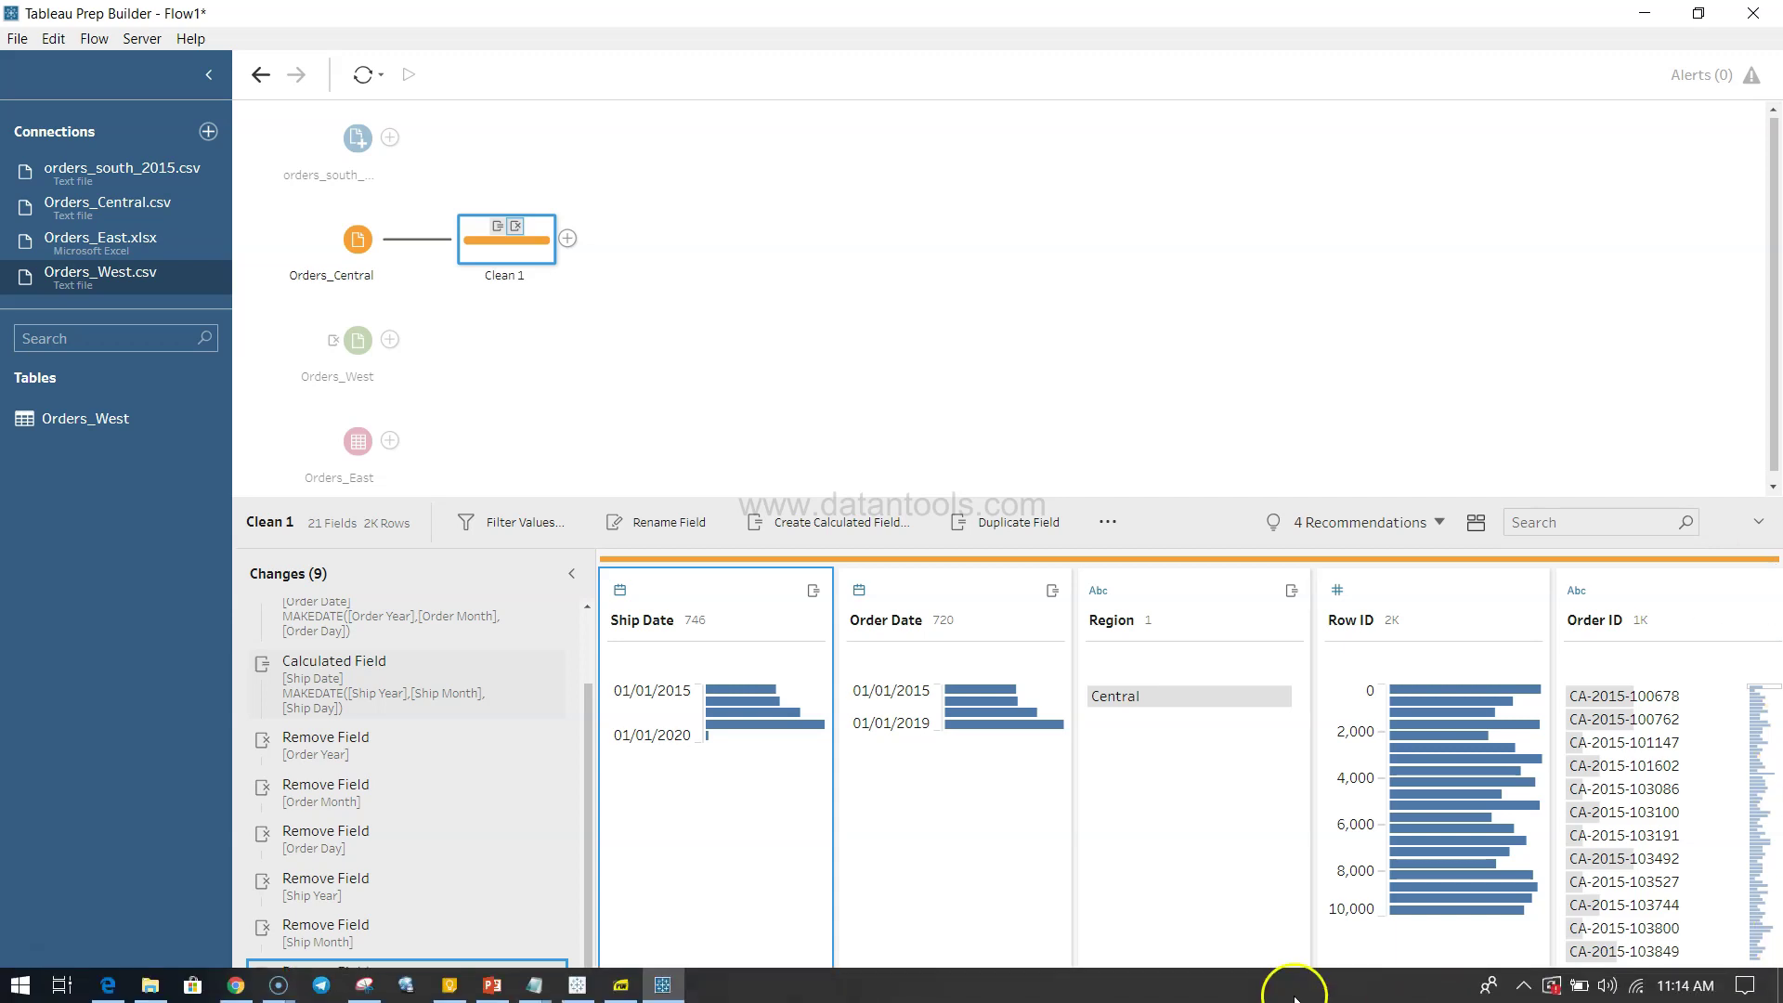
scroll(1184, 845, "right", 3)
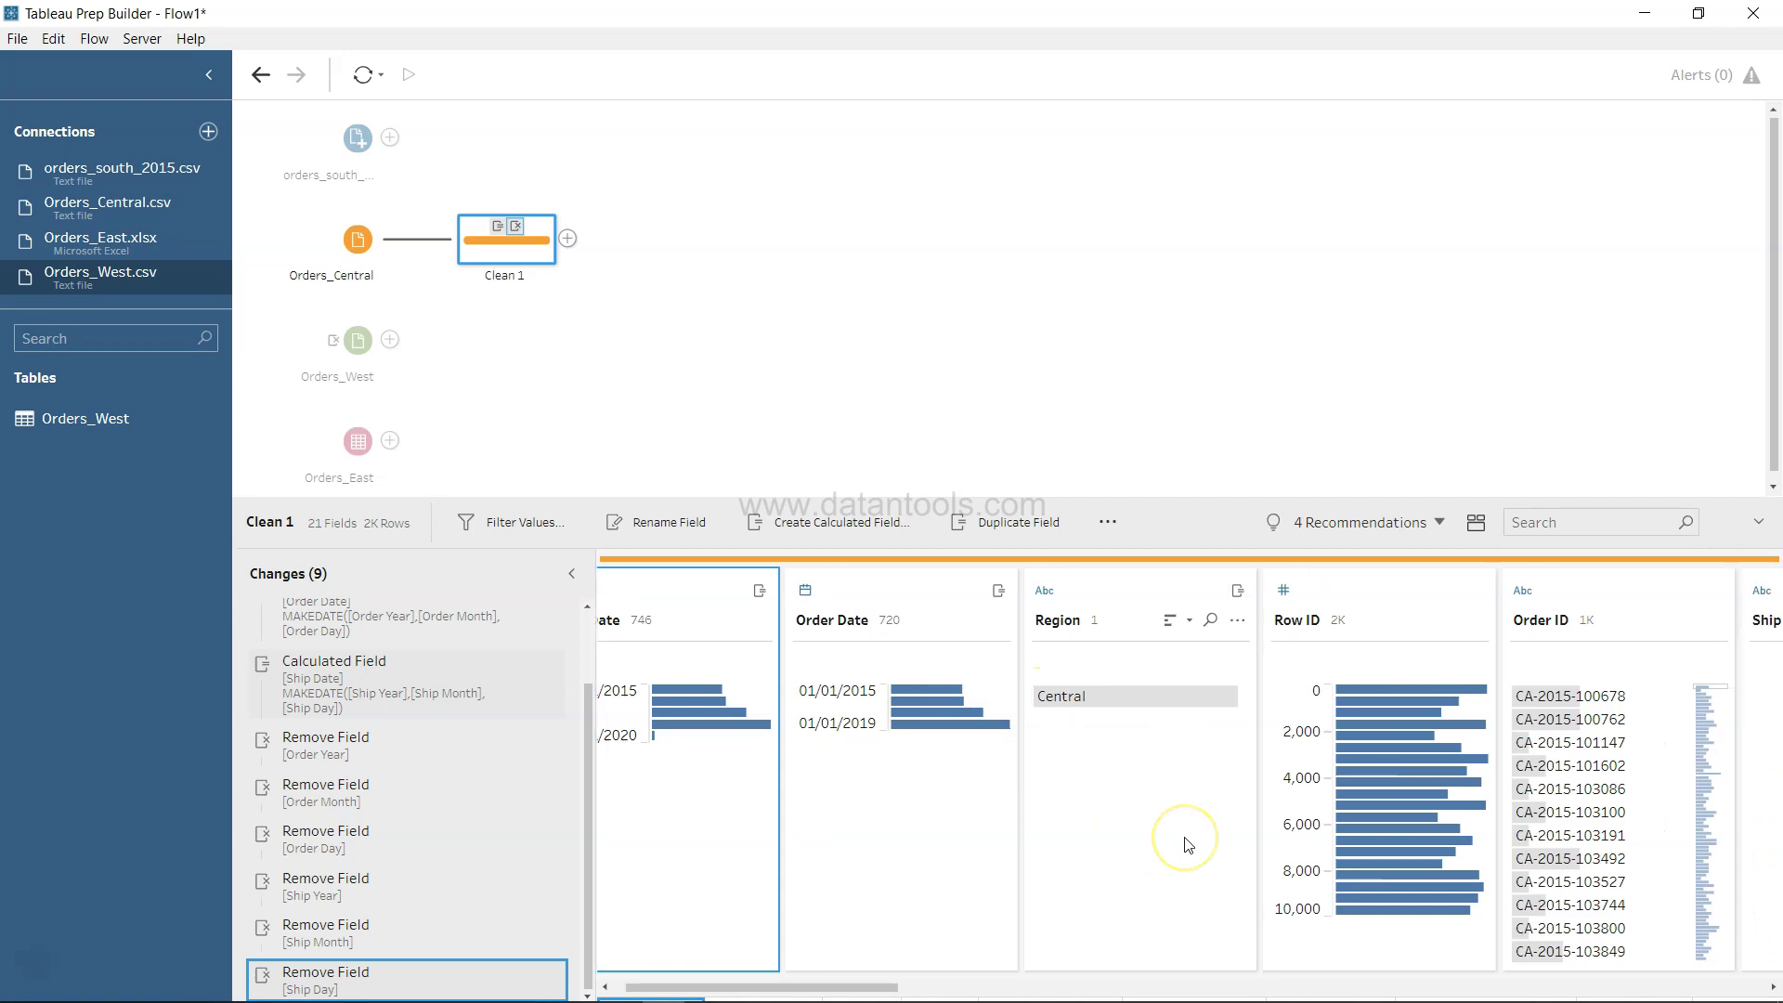
scroll(1476, 813, "right", 3)
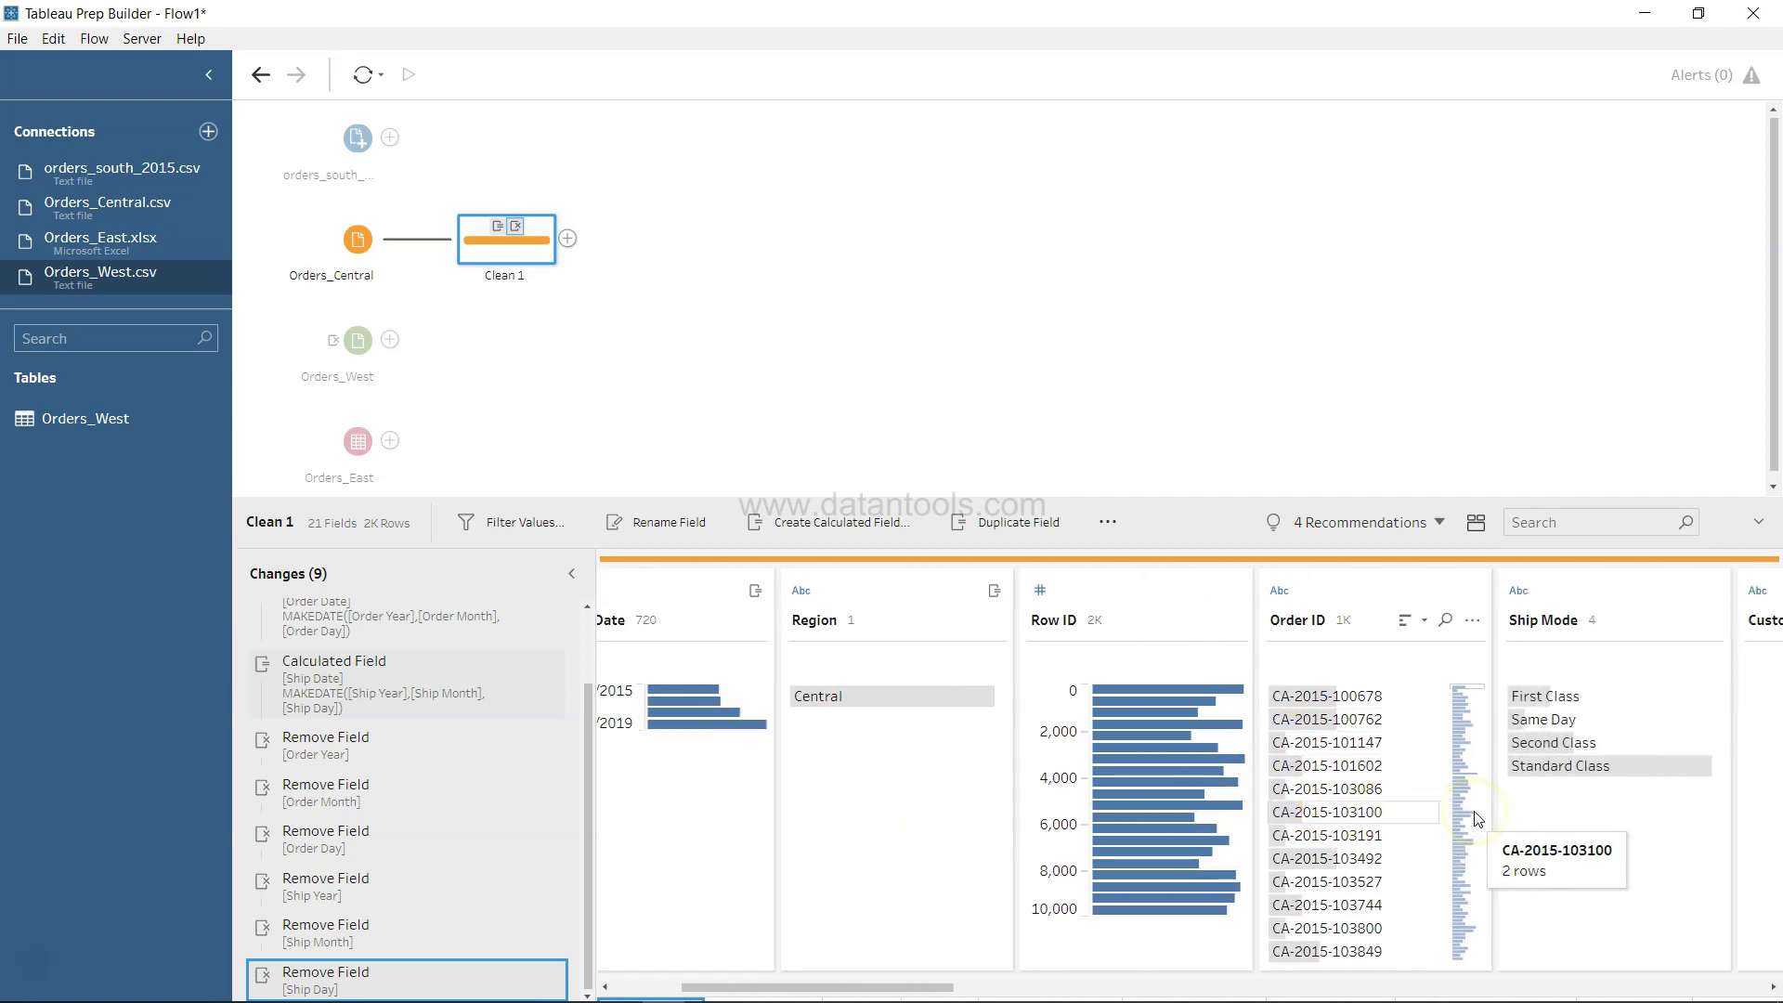
scroll(1594, 830, "right", 3)
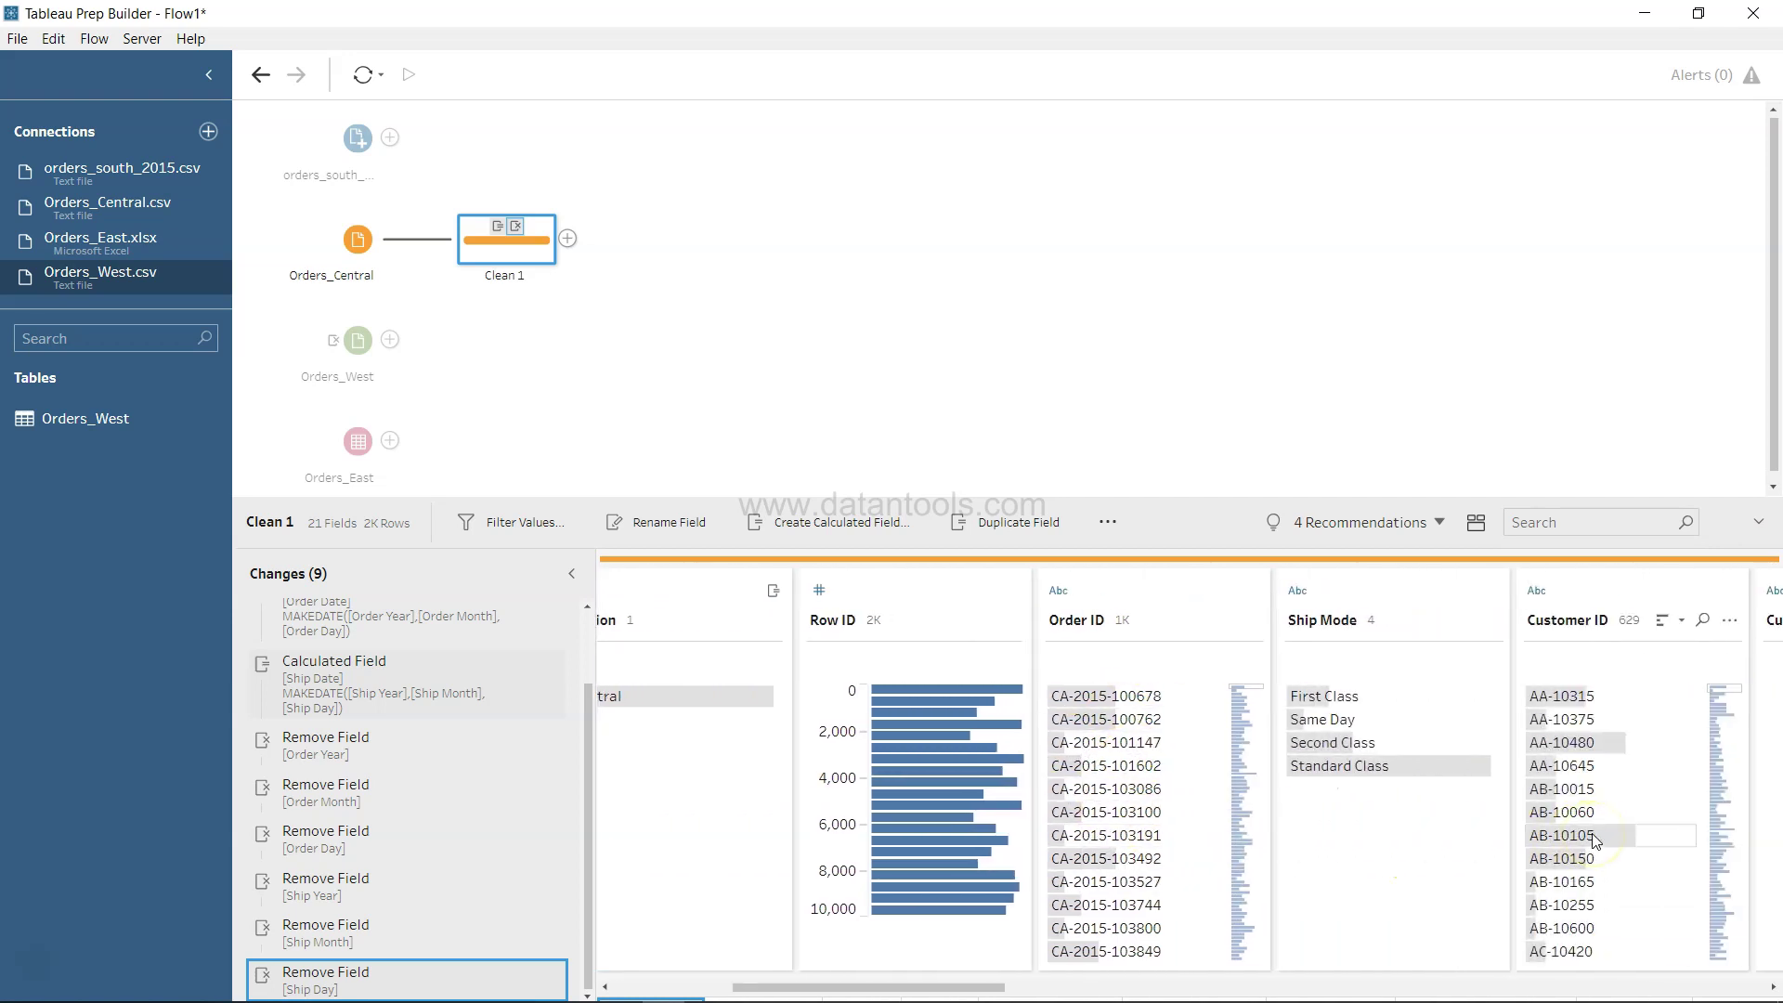
scroll(1596, 836, "left", 5)
scroll(1595, 841, "left", 4)
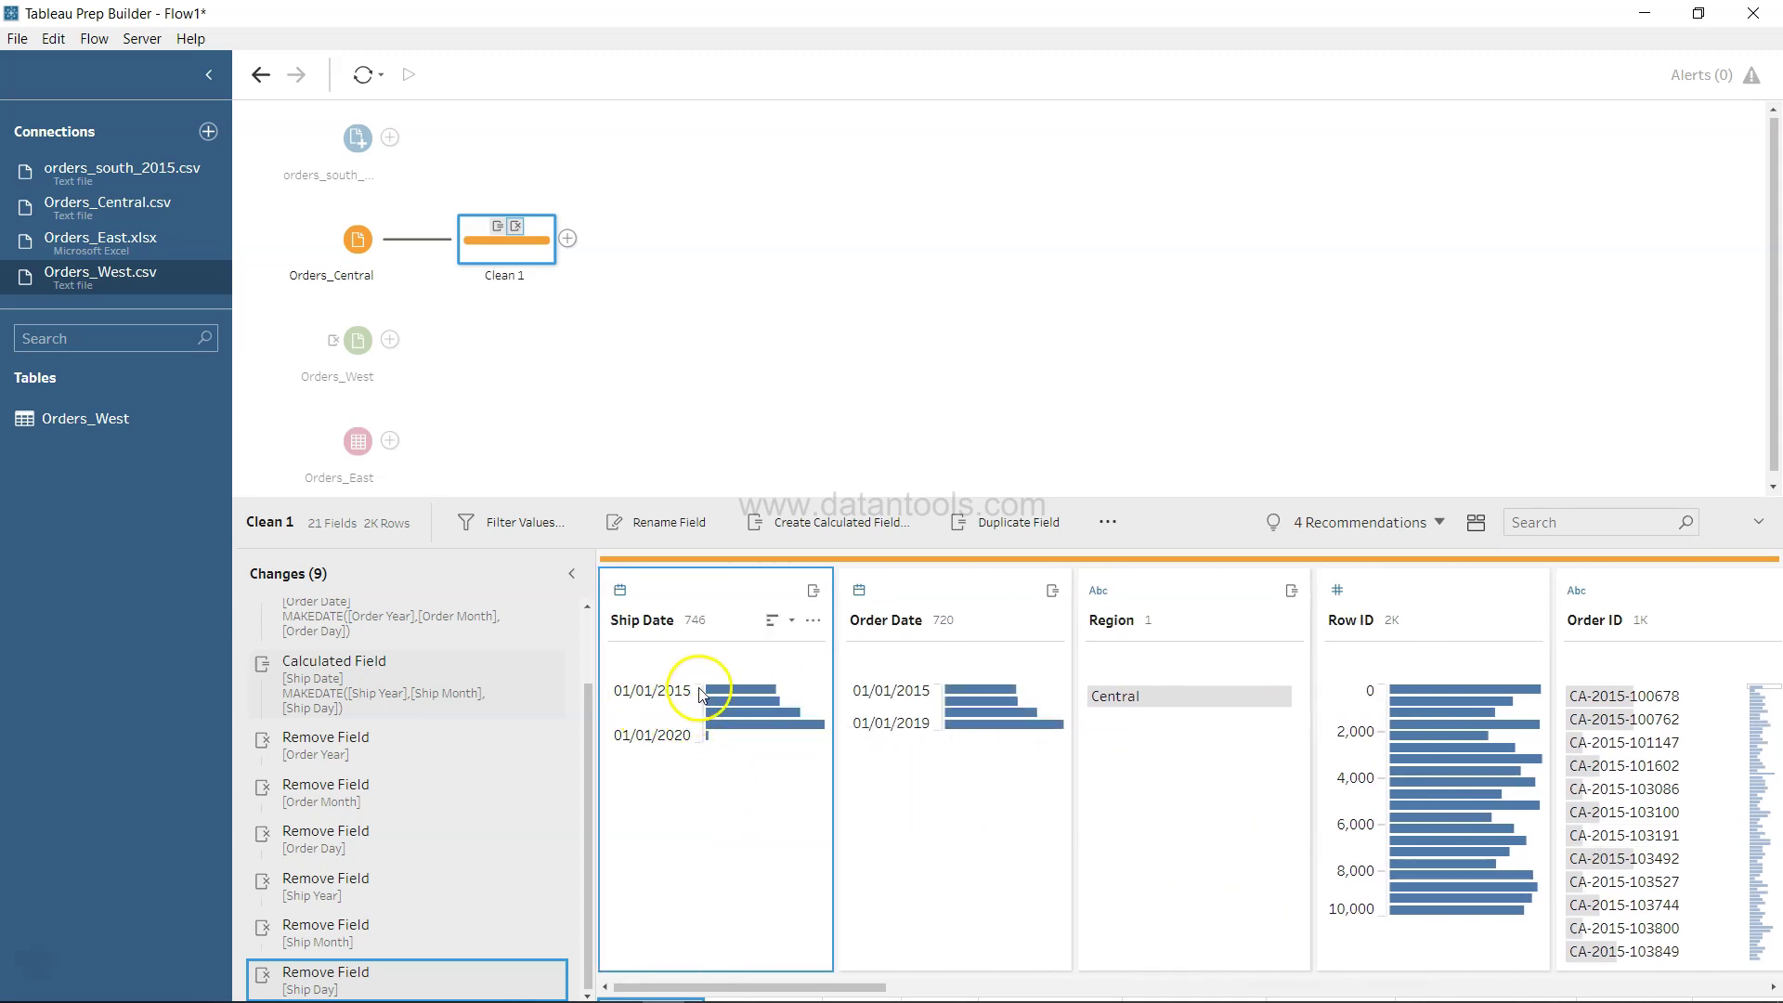
Switch the Ship Date profile to Detail view and look through its individual dates.
mouse_move(725, 714)
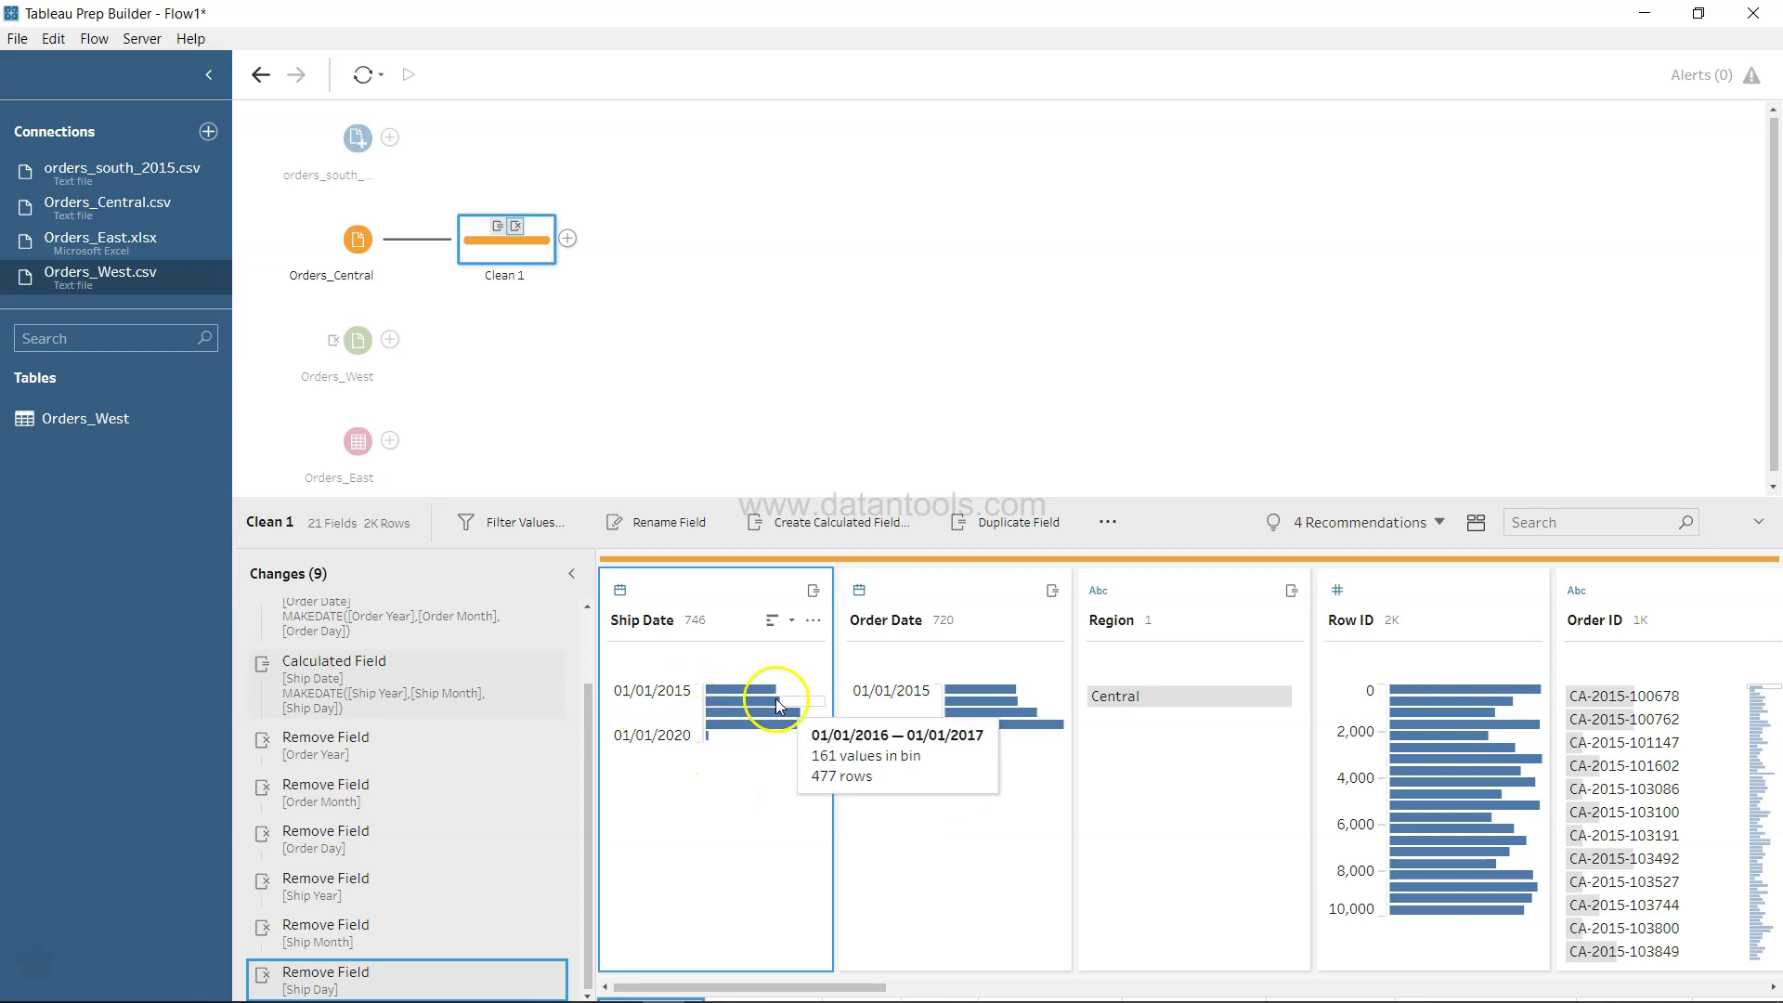
left_click(815, 622)
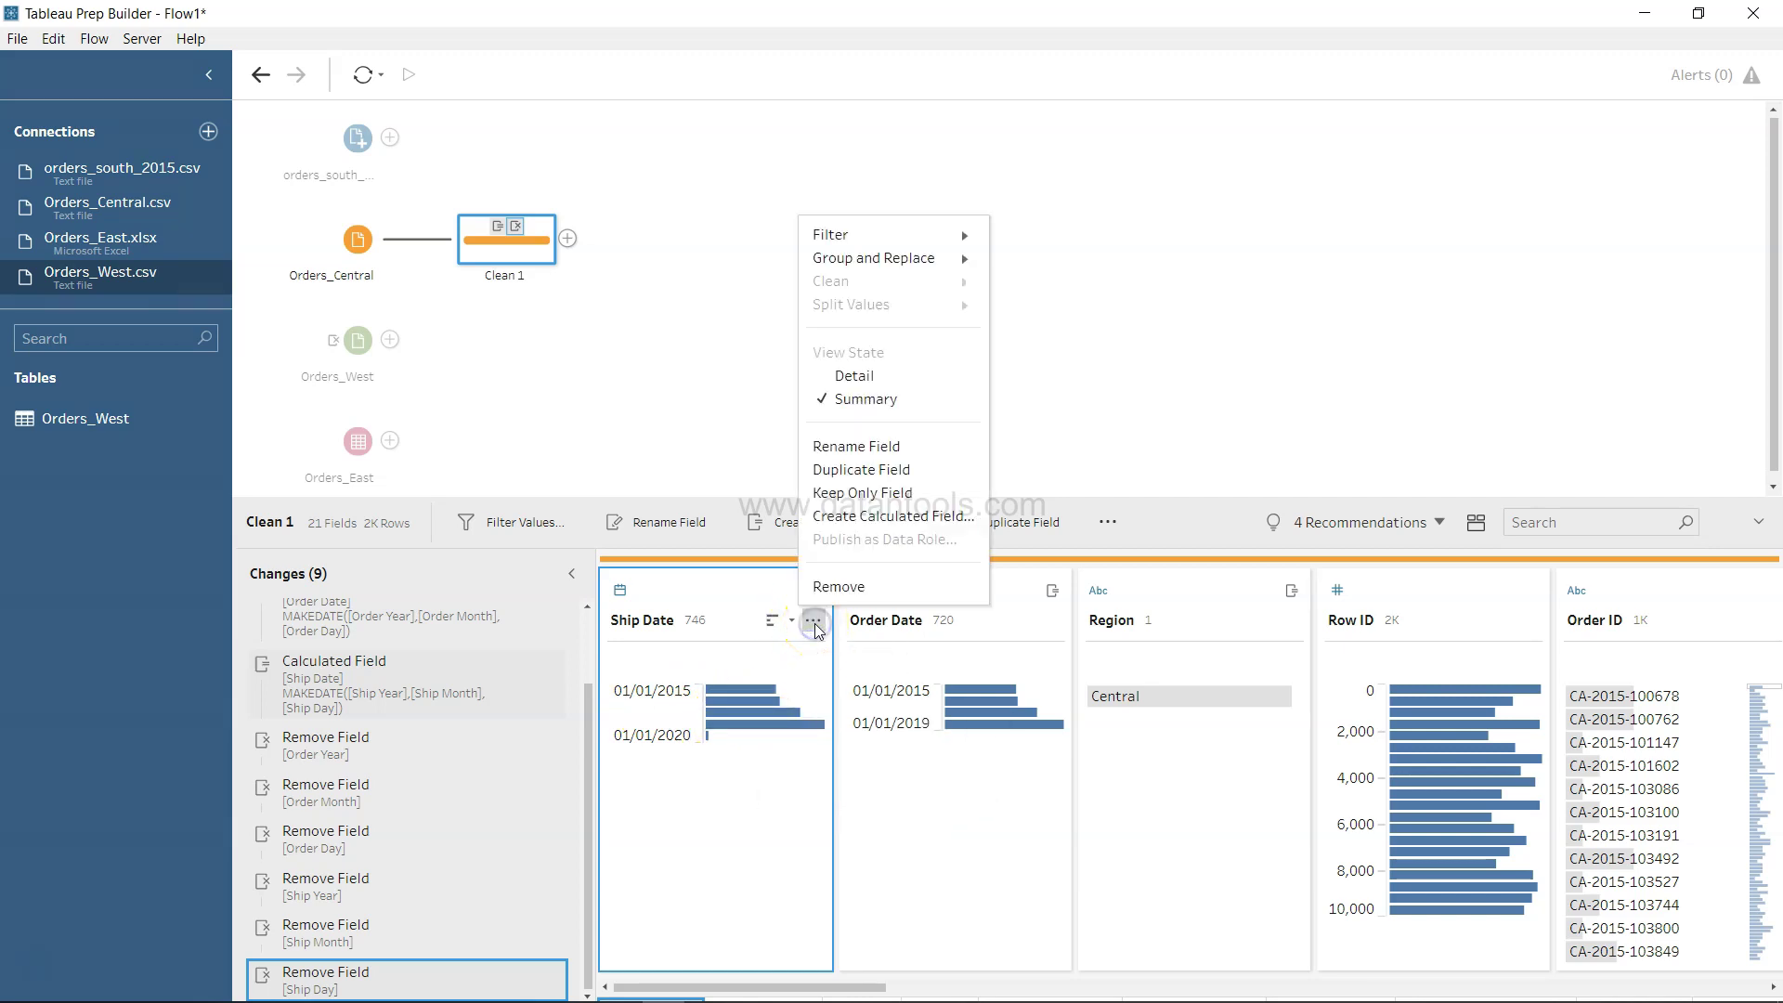
left_click(889, 378)
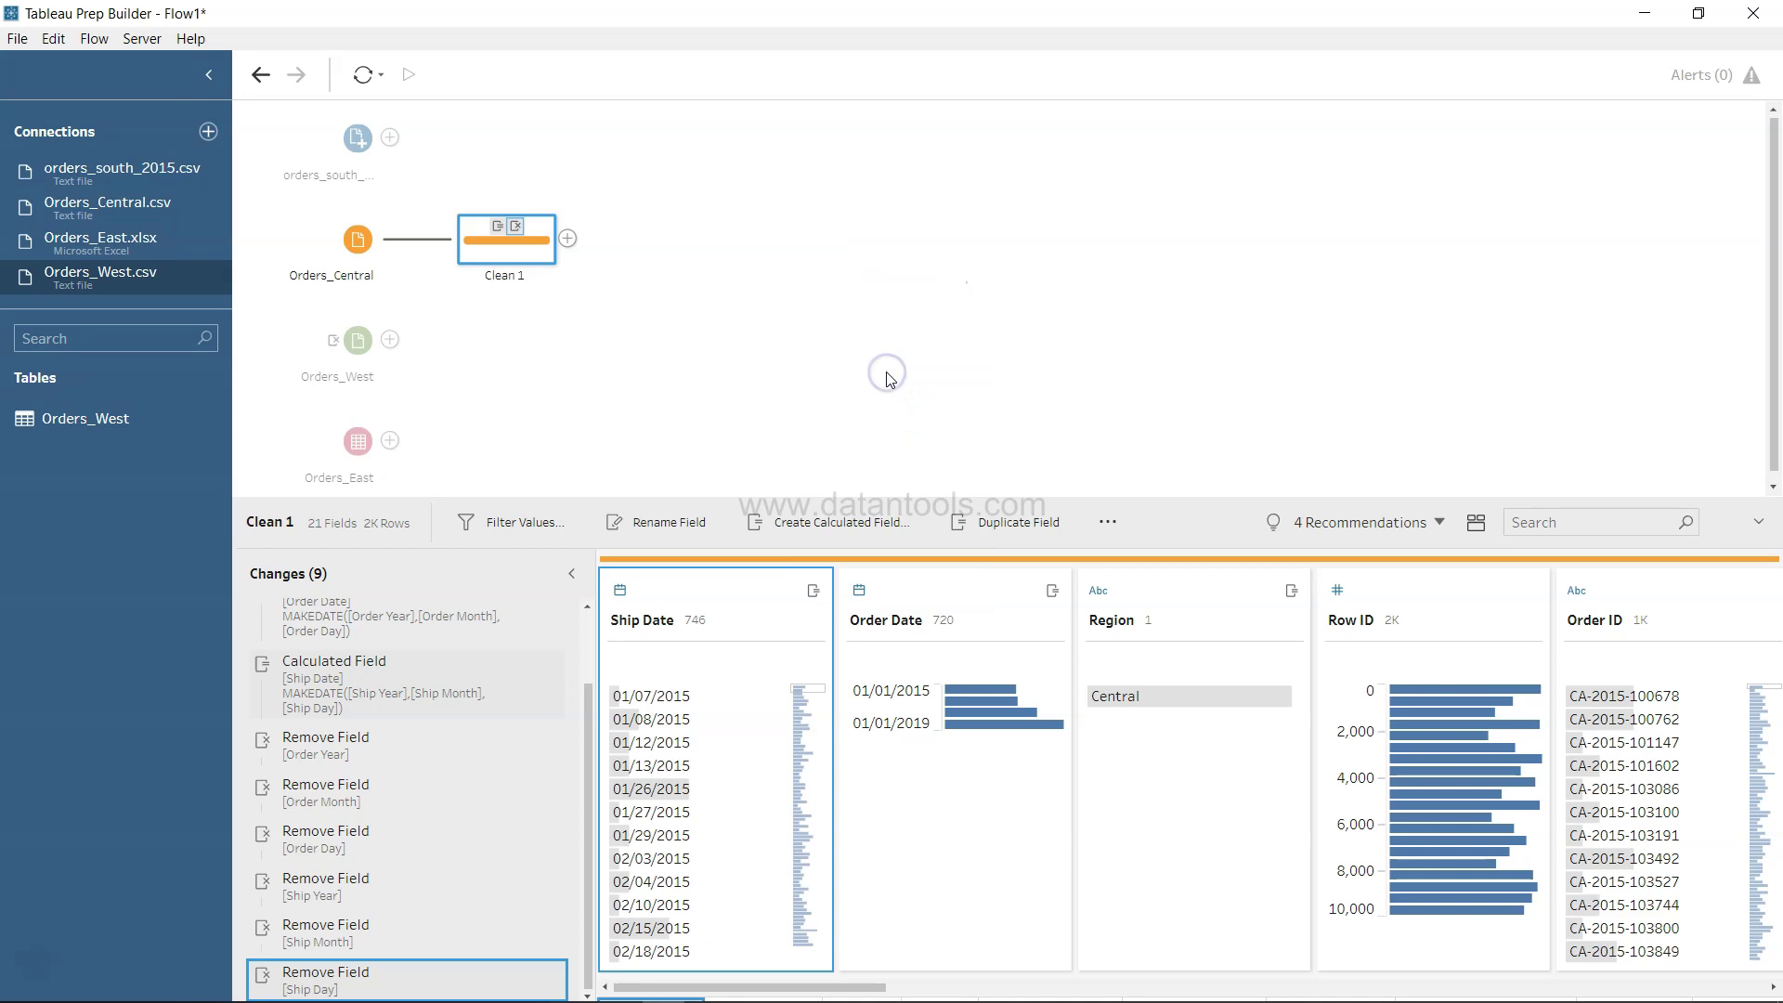
mouse_move(754, 849)
scroll(754, 849, "down", 5)
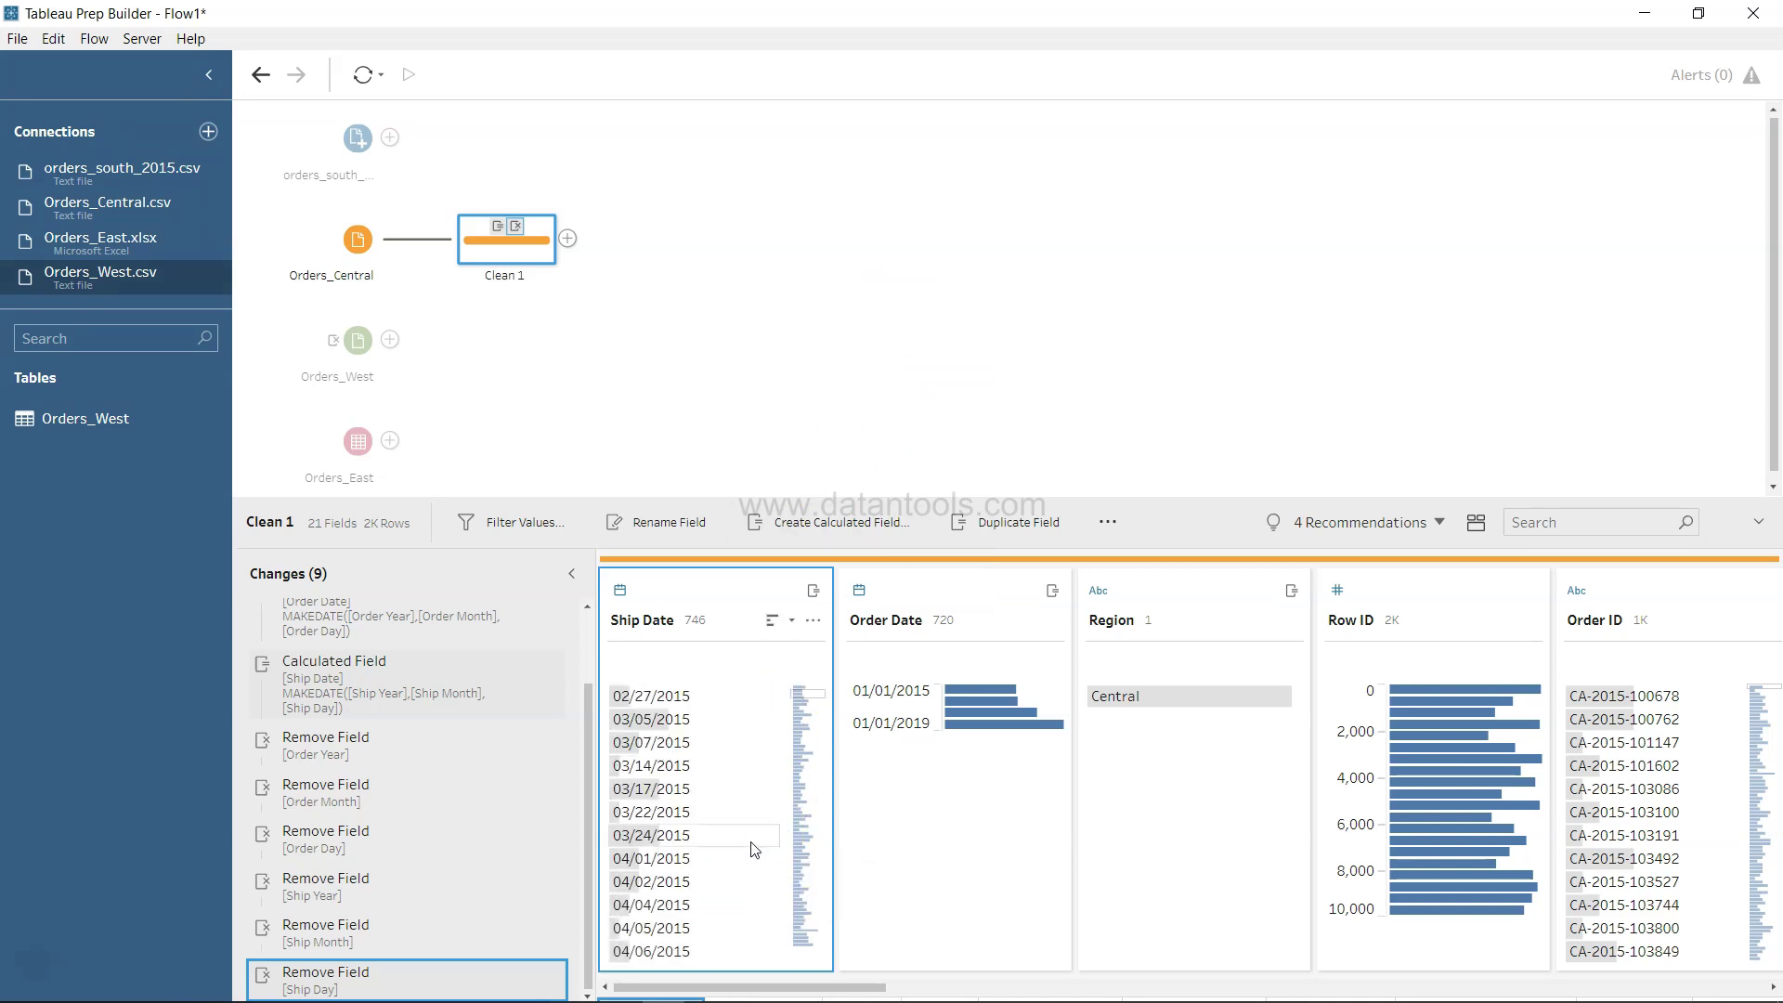
scroll(754, 849, "down", 3)
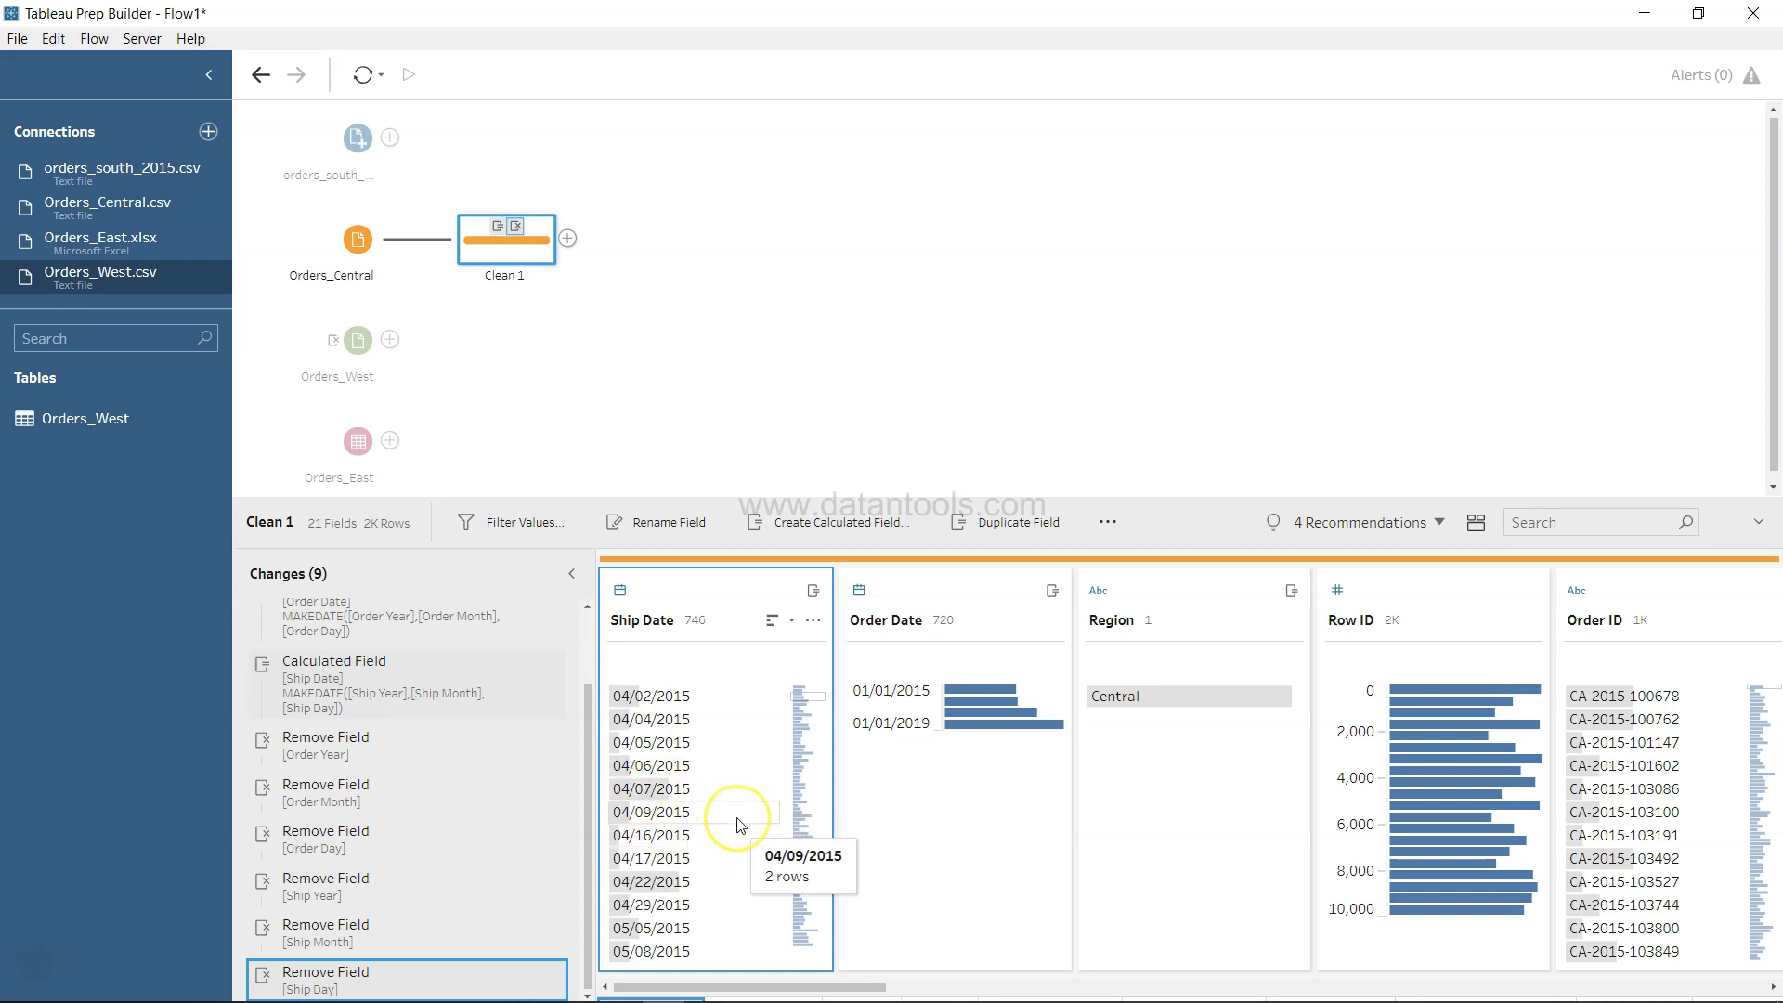
scroll(741, 825, "down", 2)
scroll(741, 825, "down", 1)
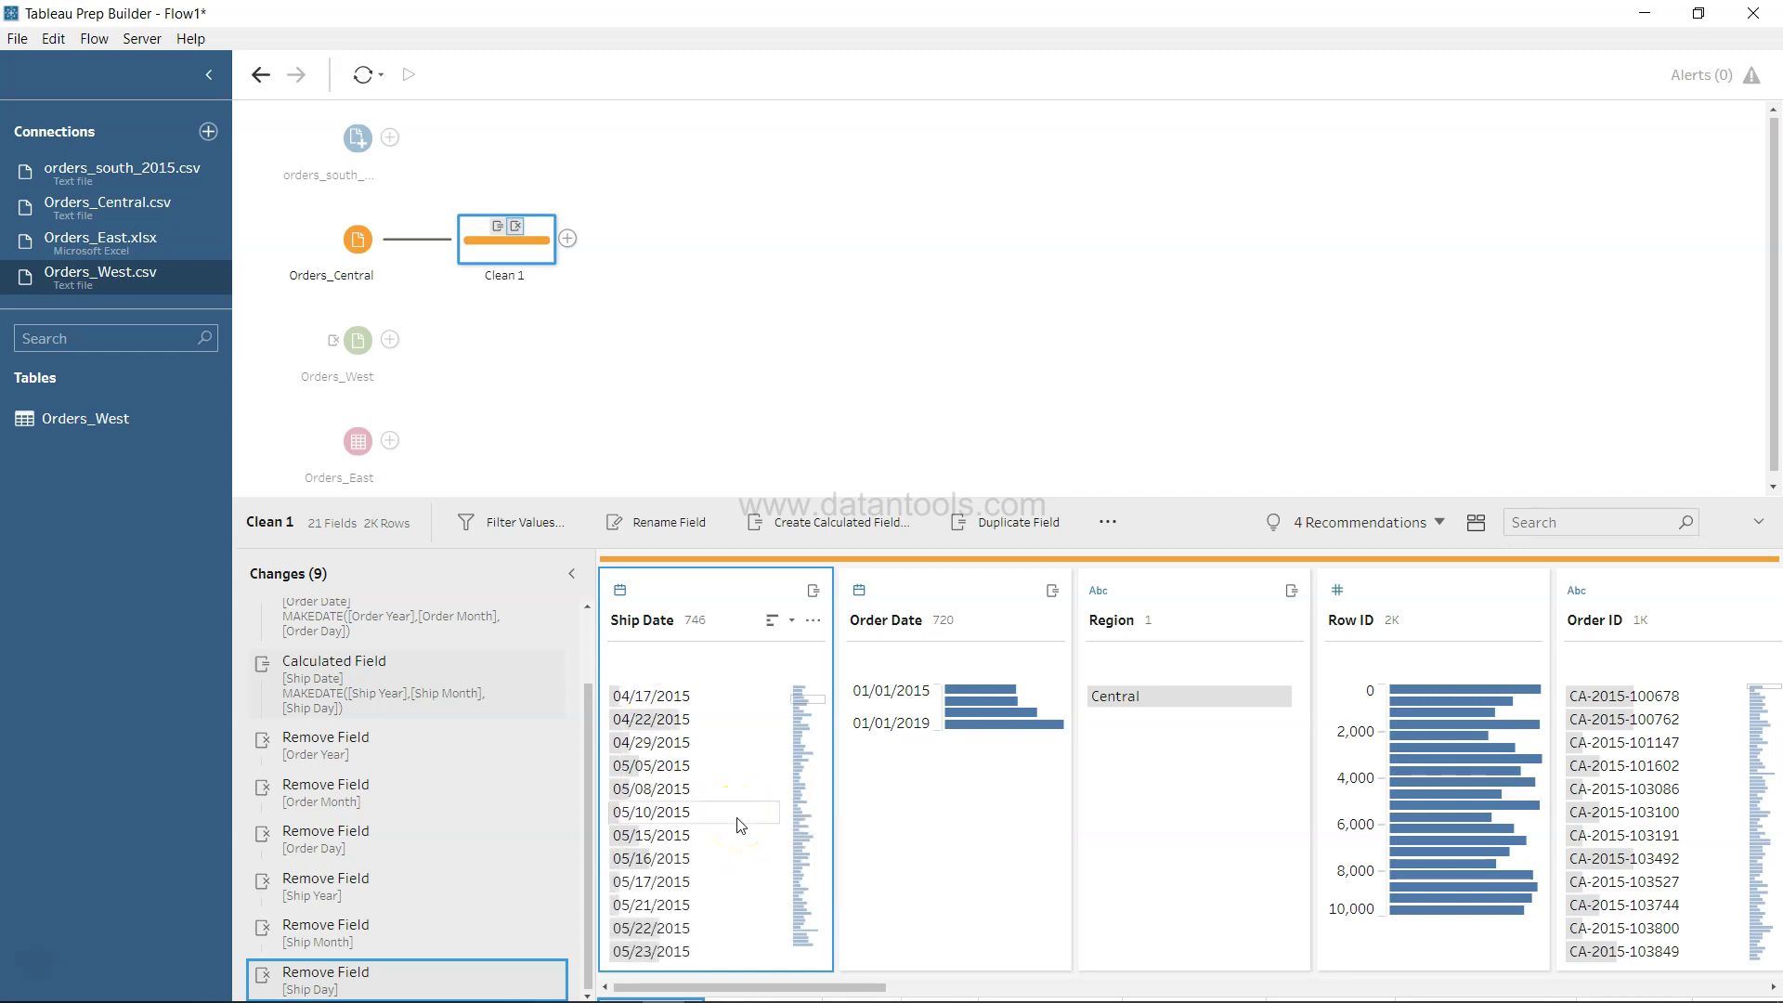
Switch the Order Date profile to Detail view and check its individual dates.
left_click(1057, 624)
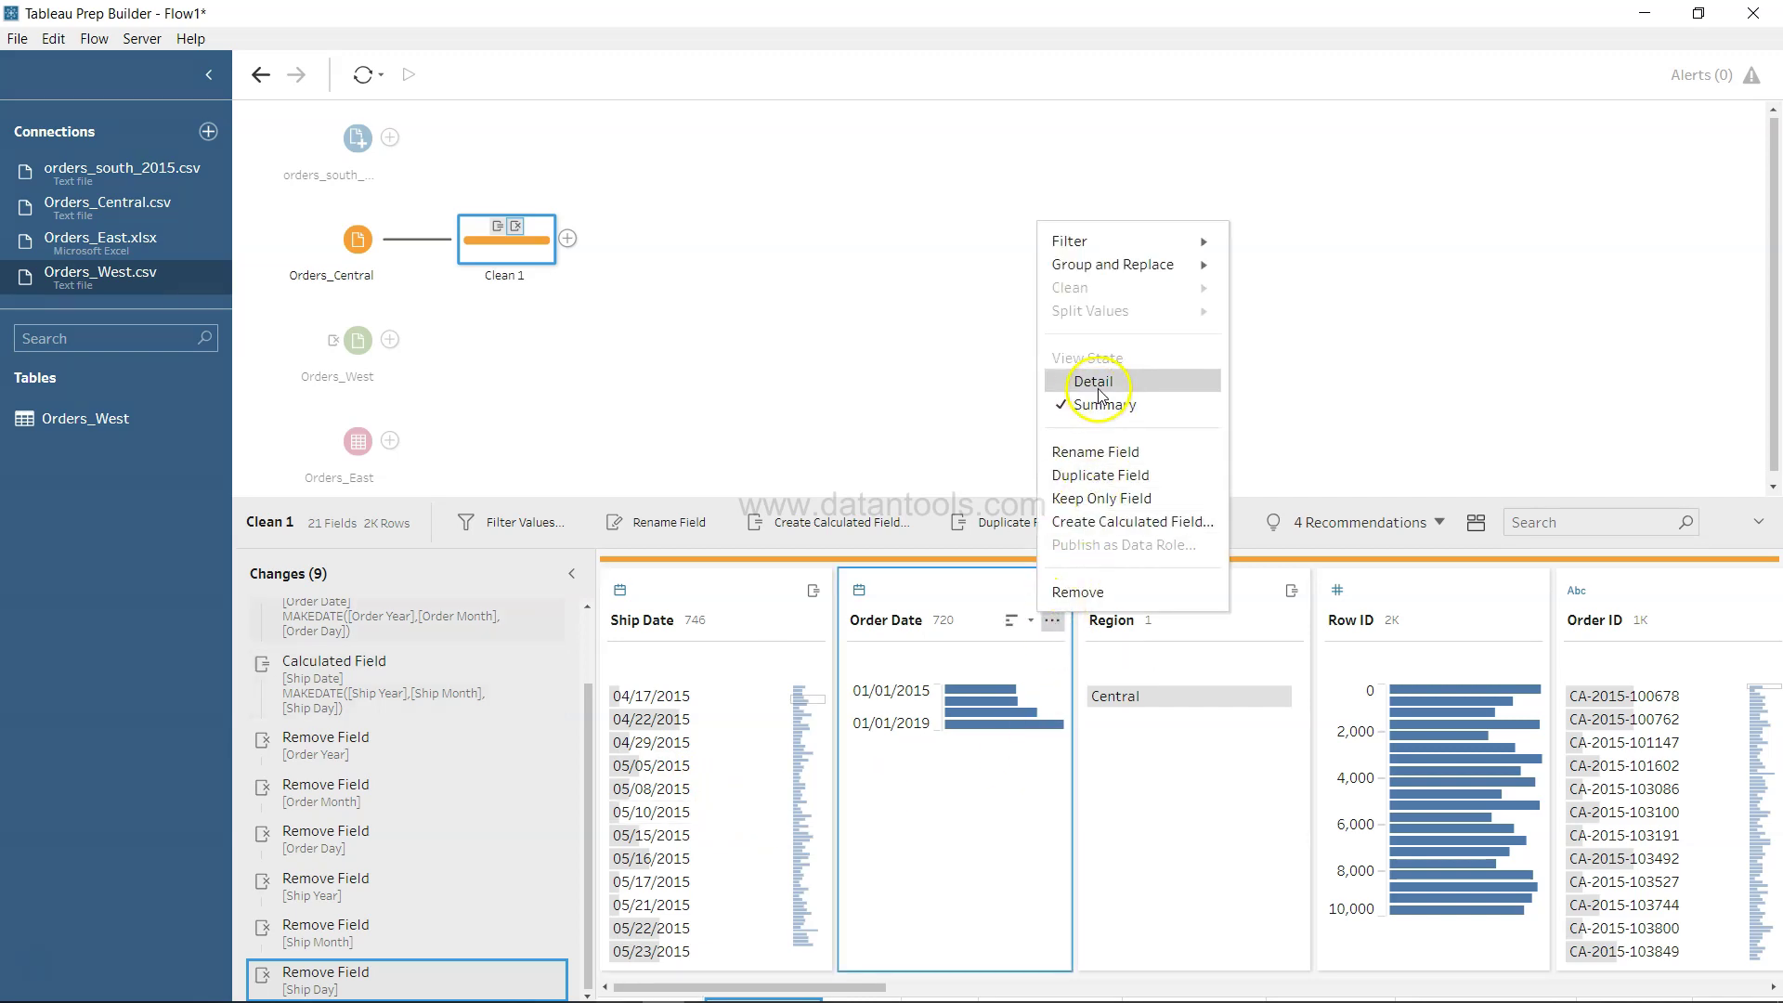
left_click(1096, 384)
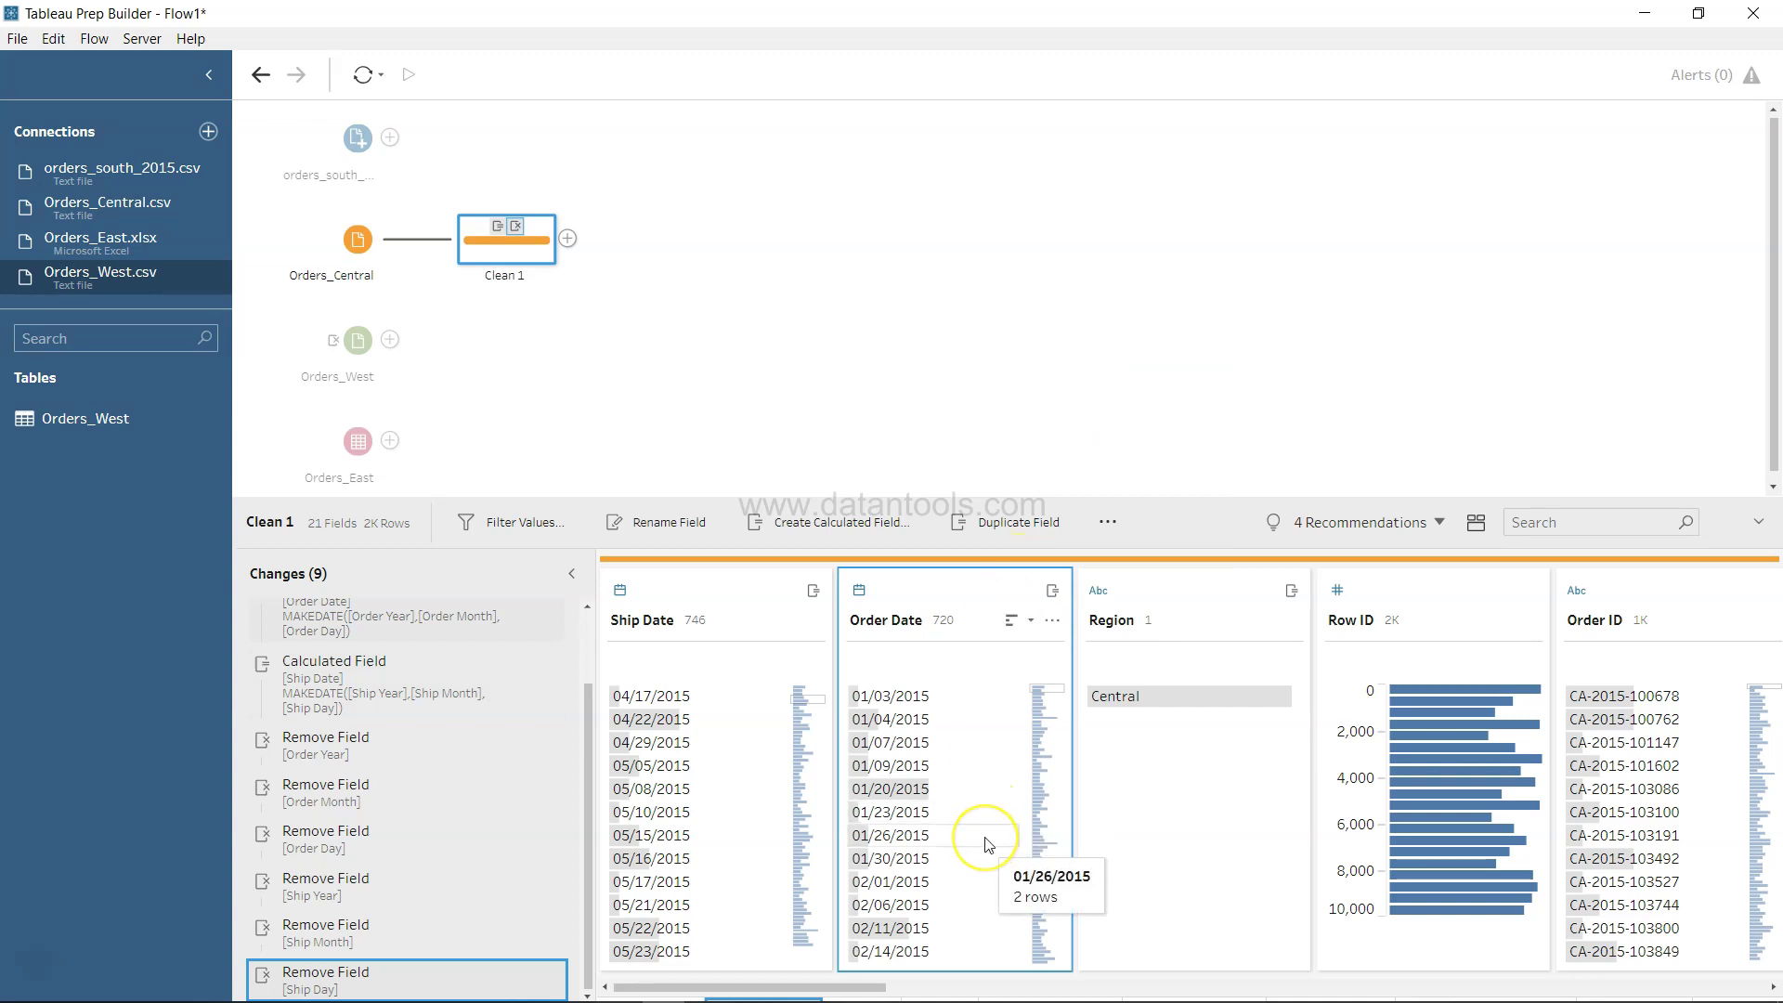
scroll(987, 844, "down", 2)
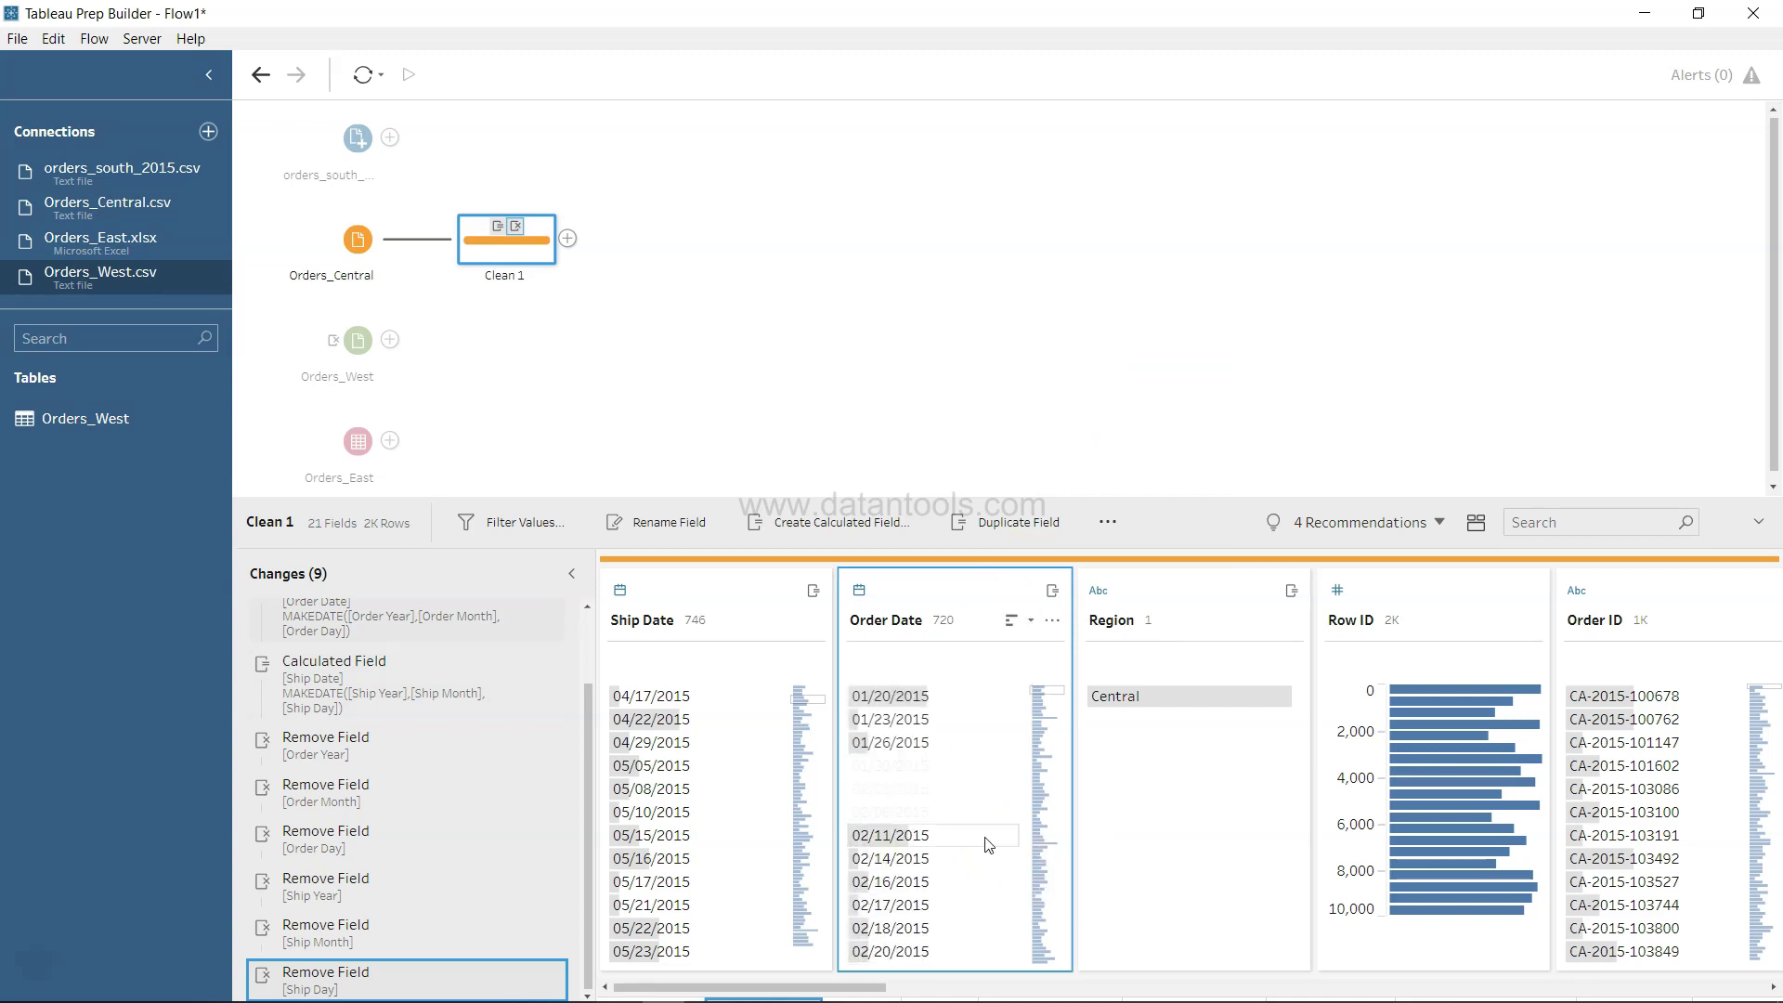
scroll(987, 844, "up", 2)
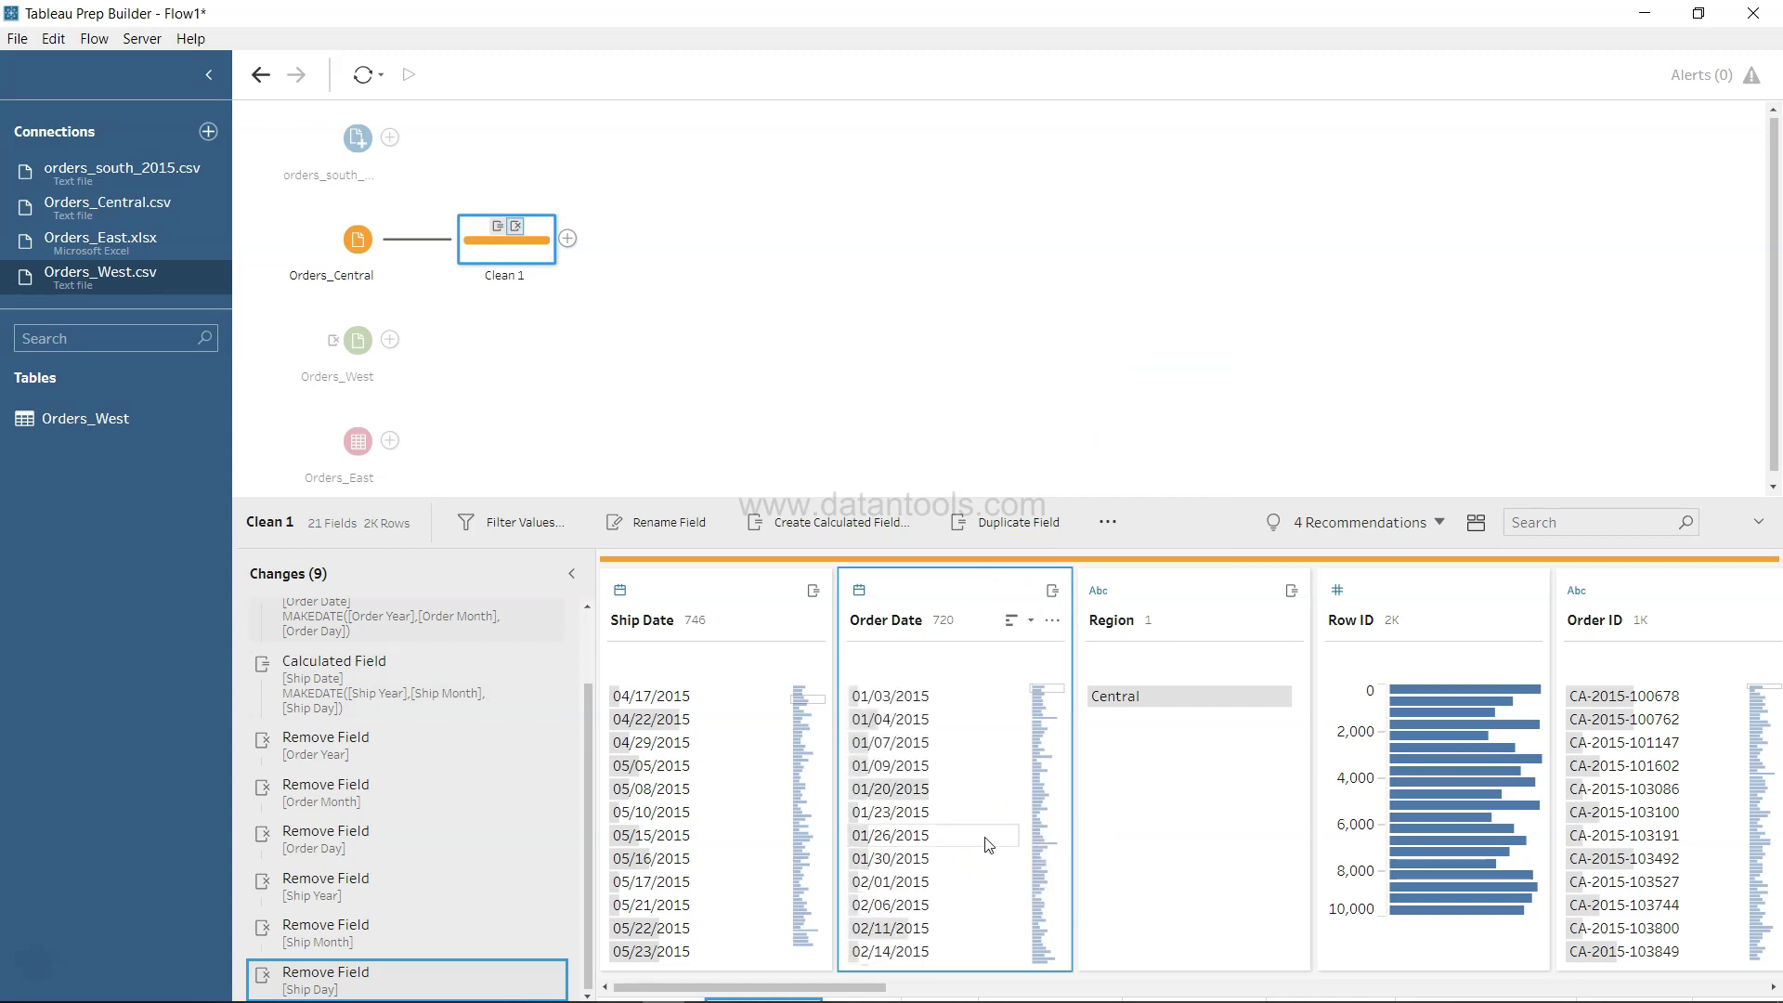
left_click(996, 810)
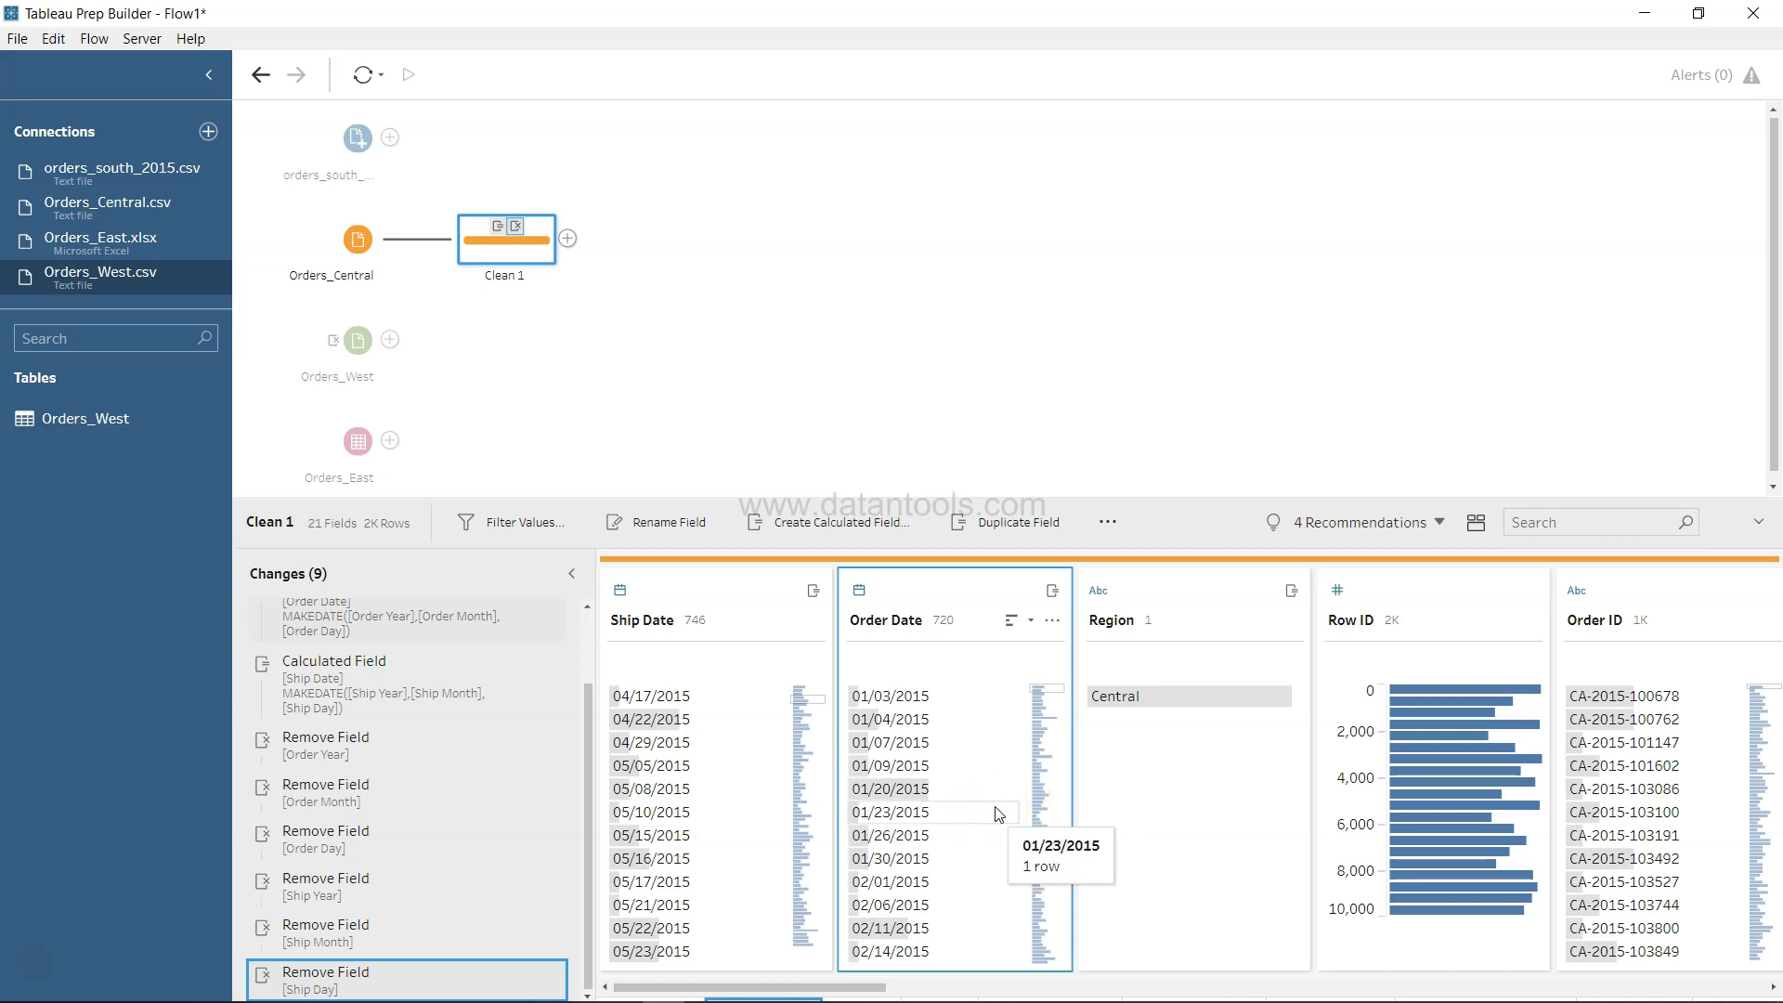
scroll(995, 811, "right", 5)
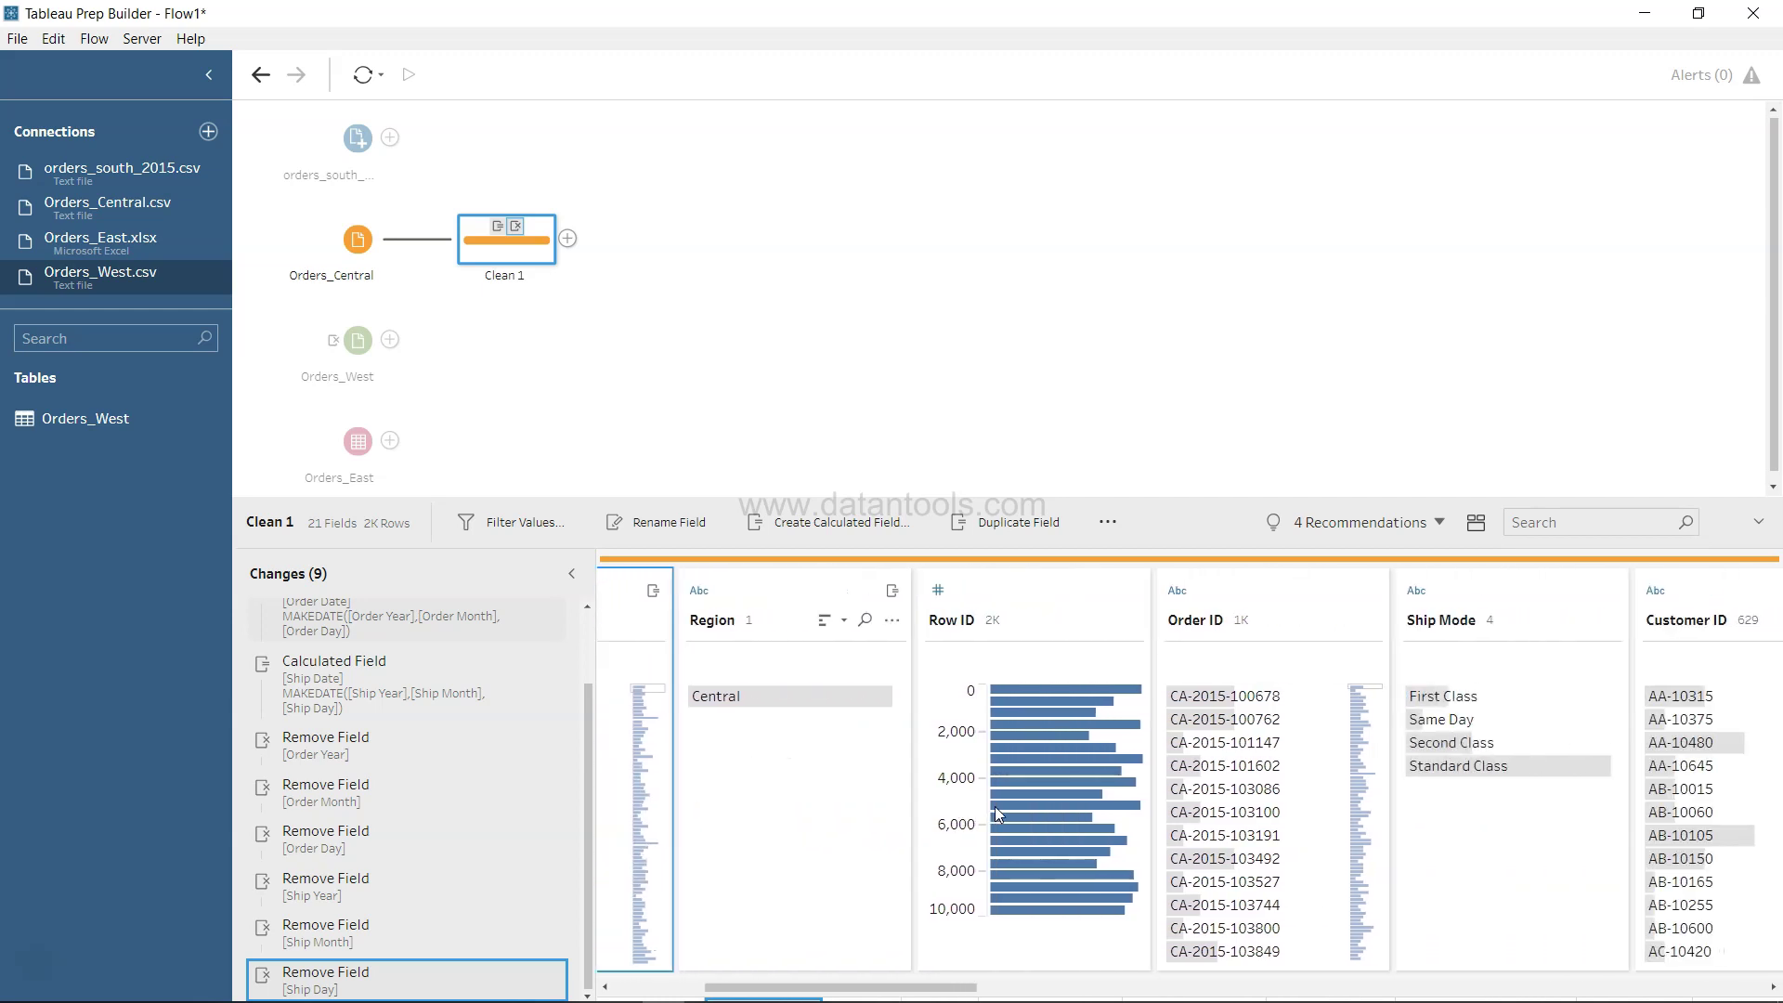
Replace the "None" value in the Discounts field with 0.
left_click(1530, 588)
scroll(1553, 797, "right", 6)
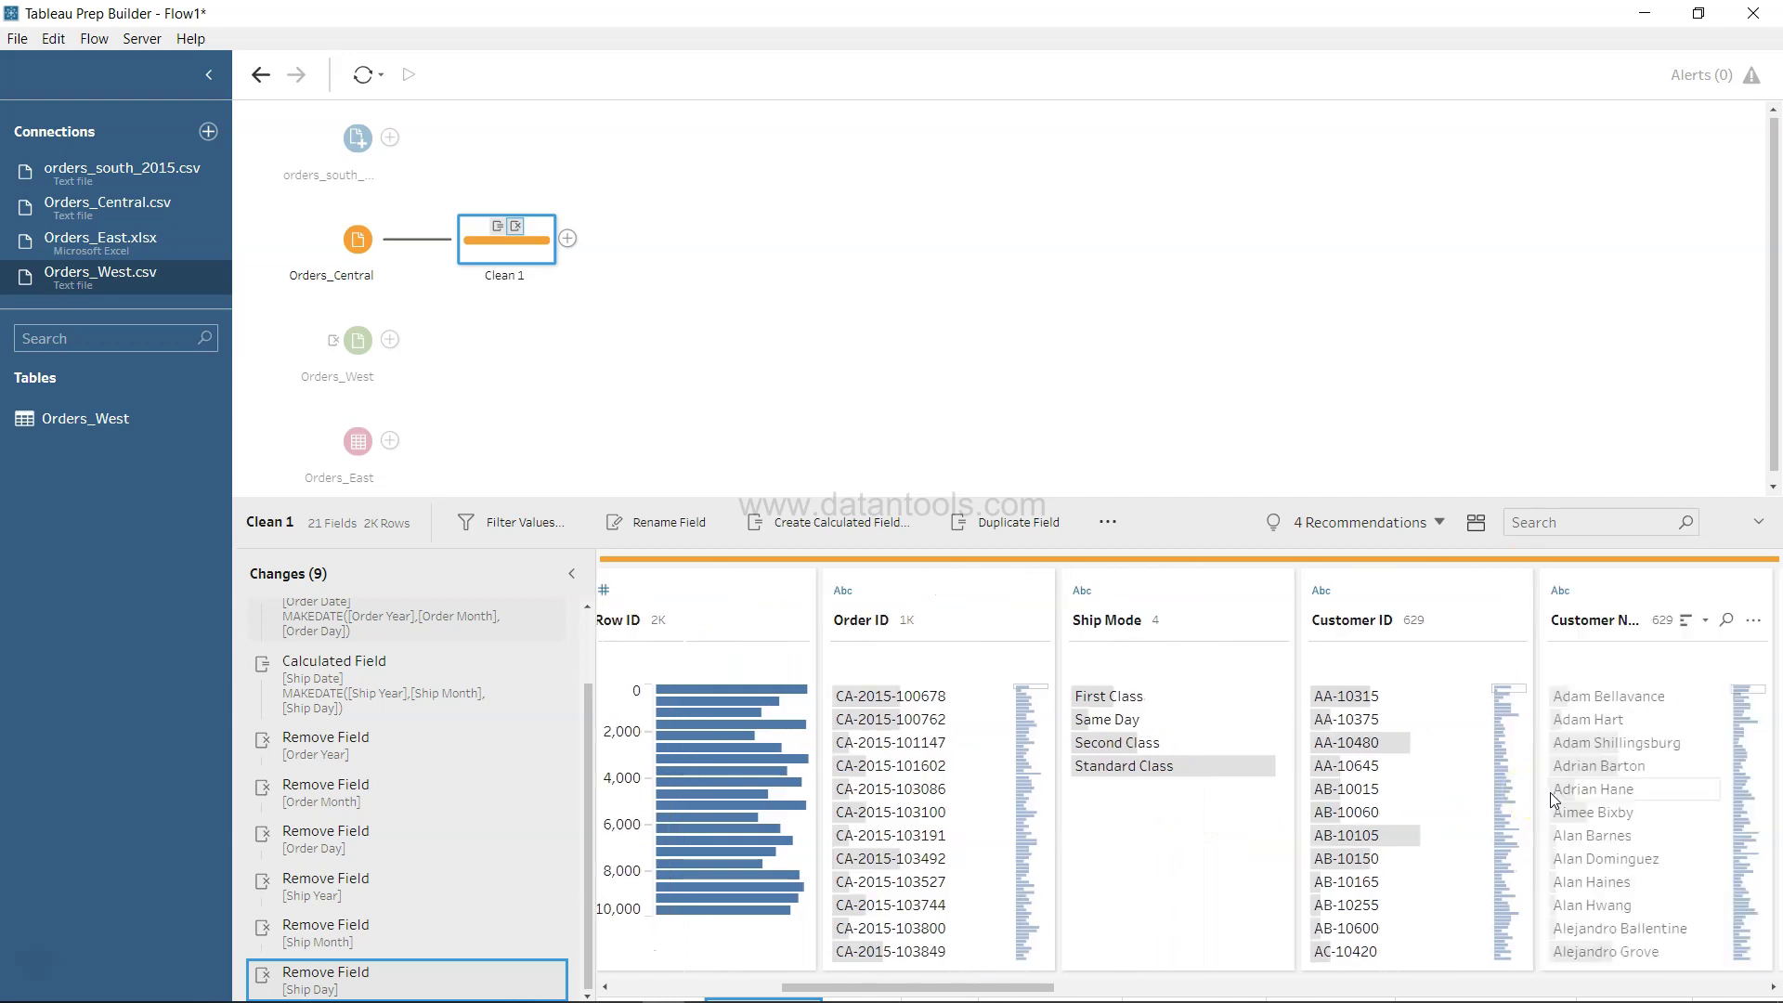
scroll(1554, 799, "right", 3)
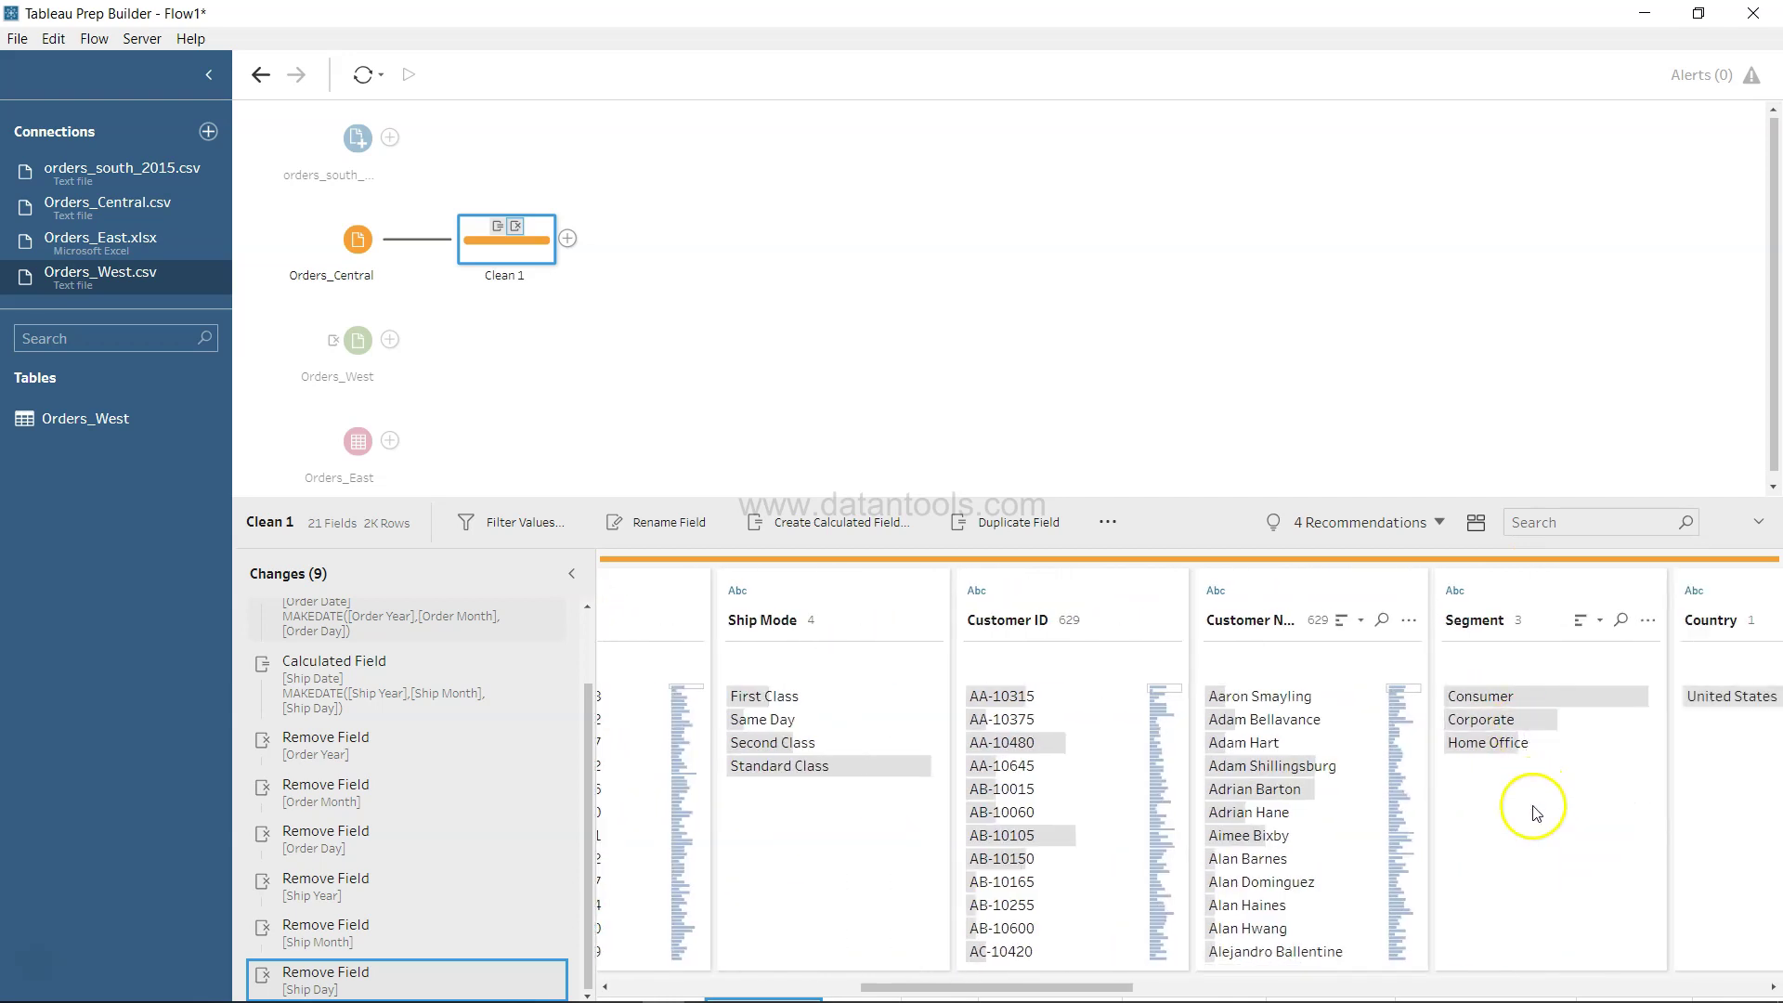
left_click(1532, 776)
scroll(1558, 819, "left", 10)
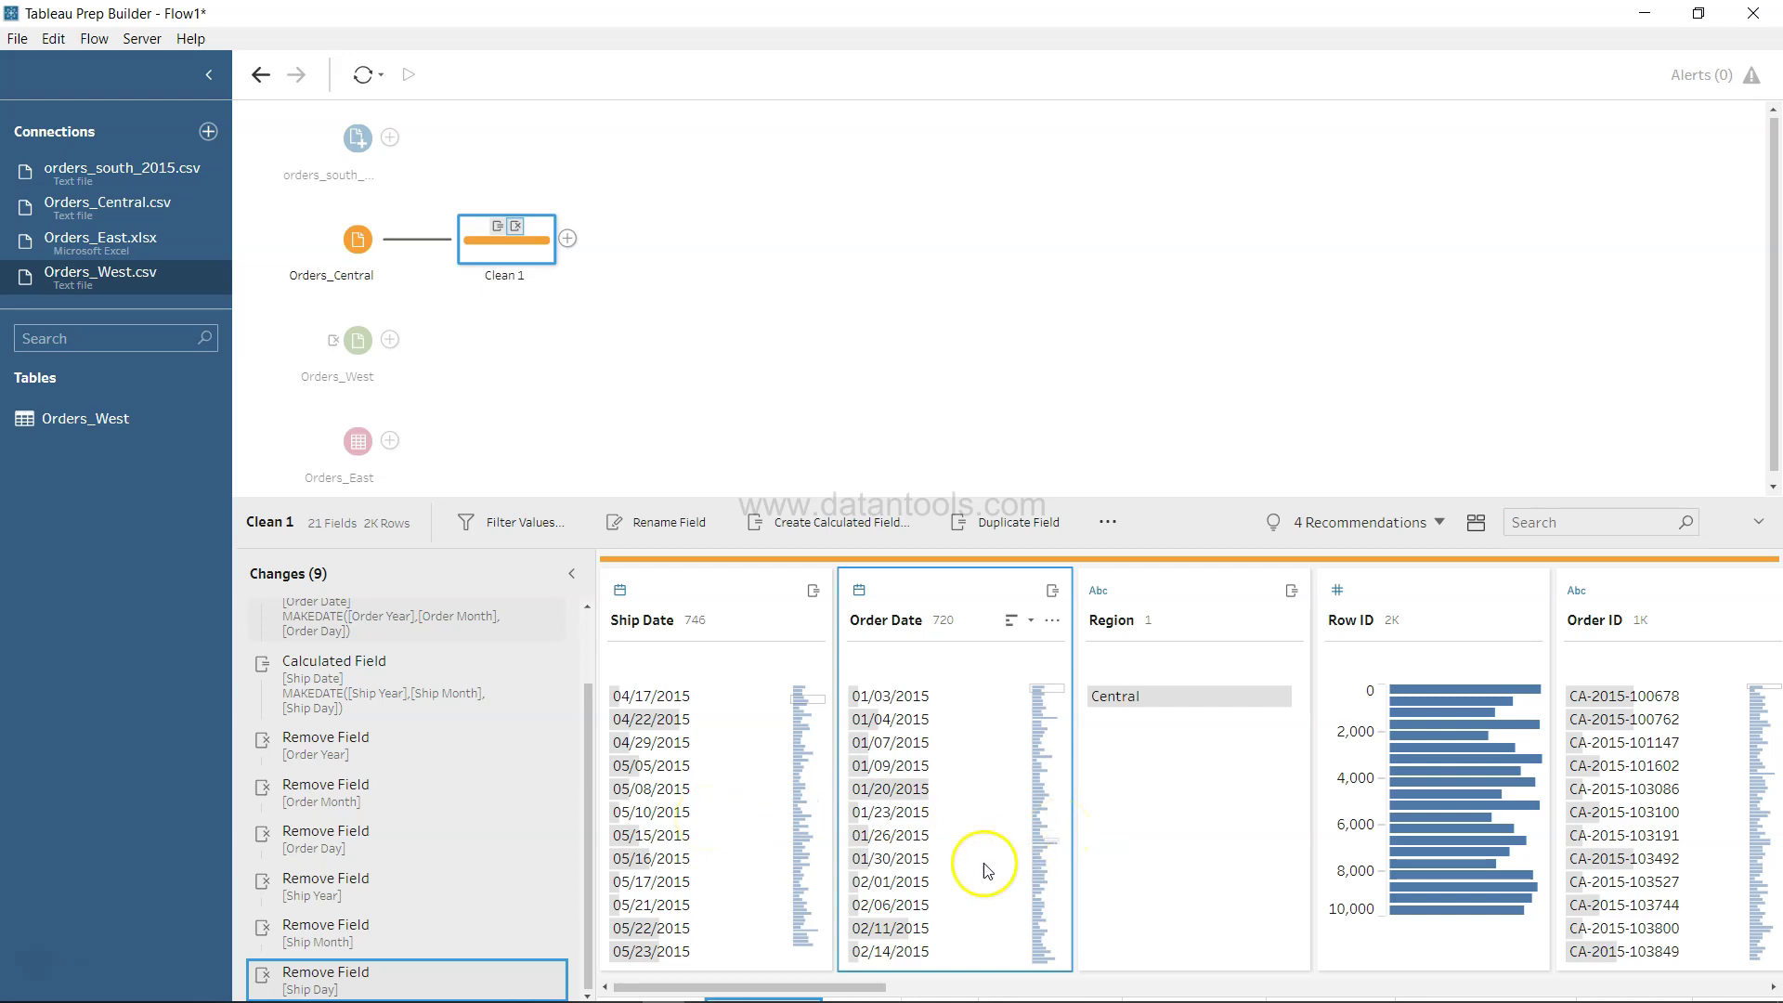
left_click_drag(989, 985, 1764, 990)
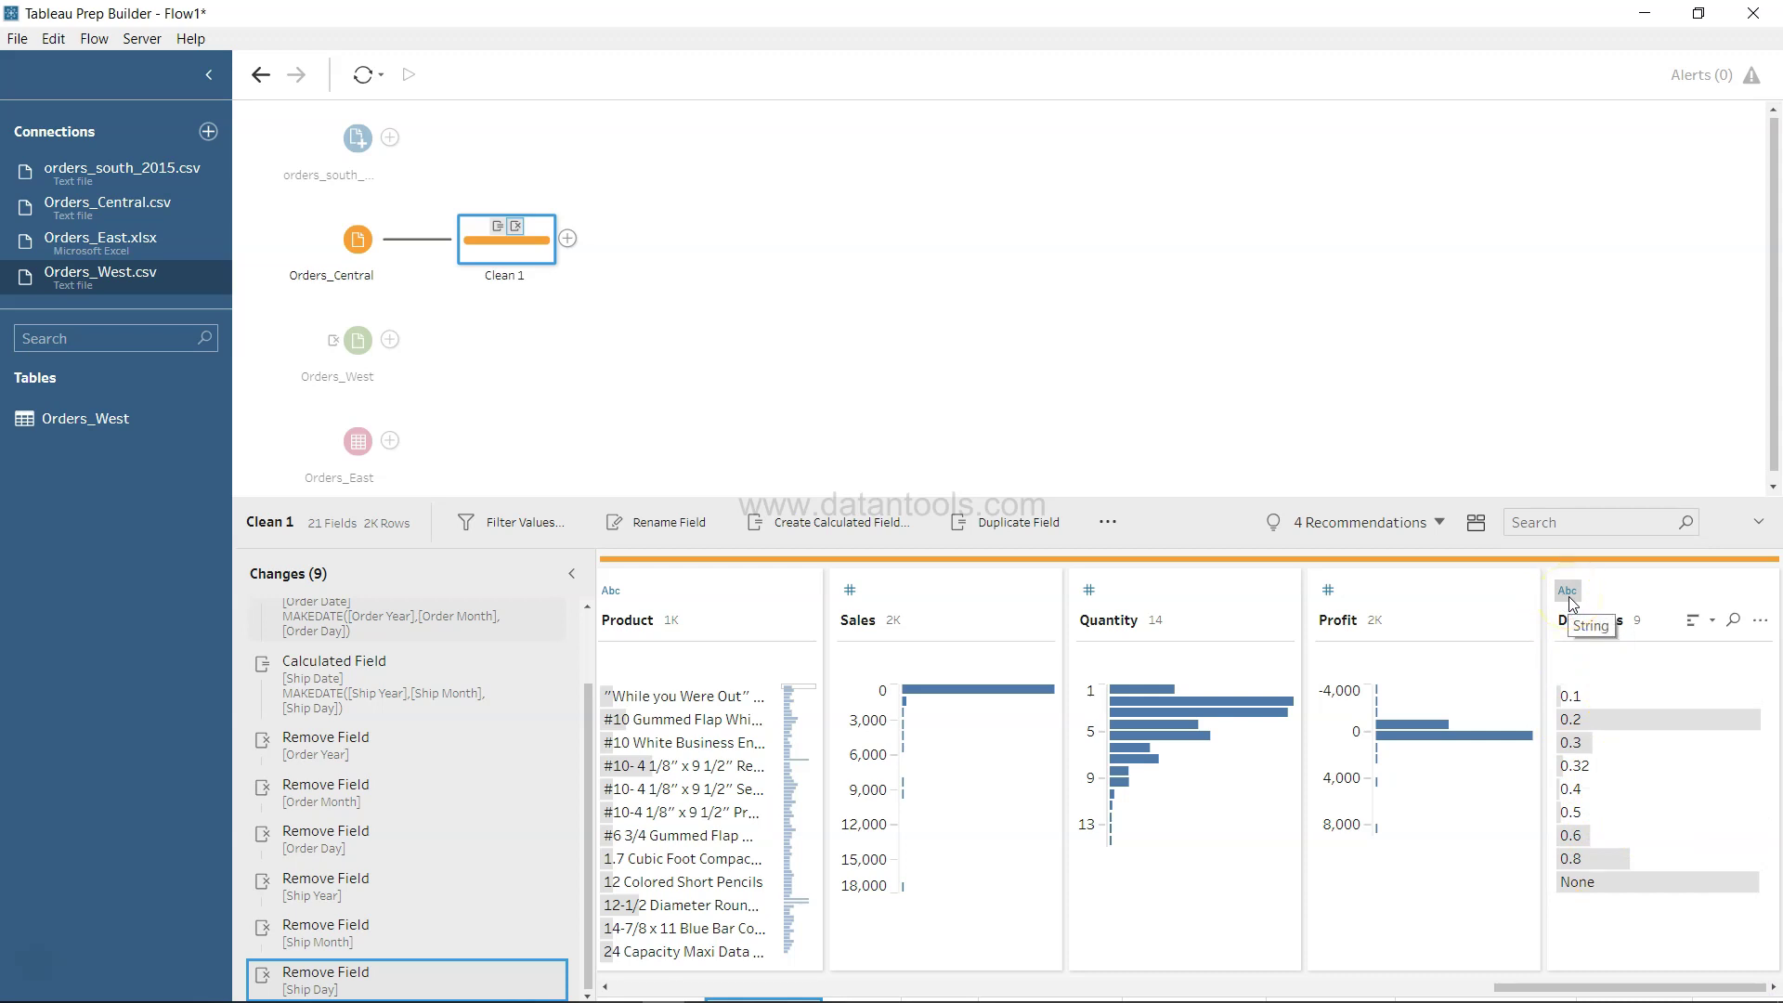
double_click(1594, 882)
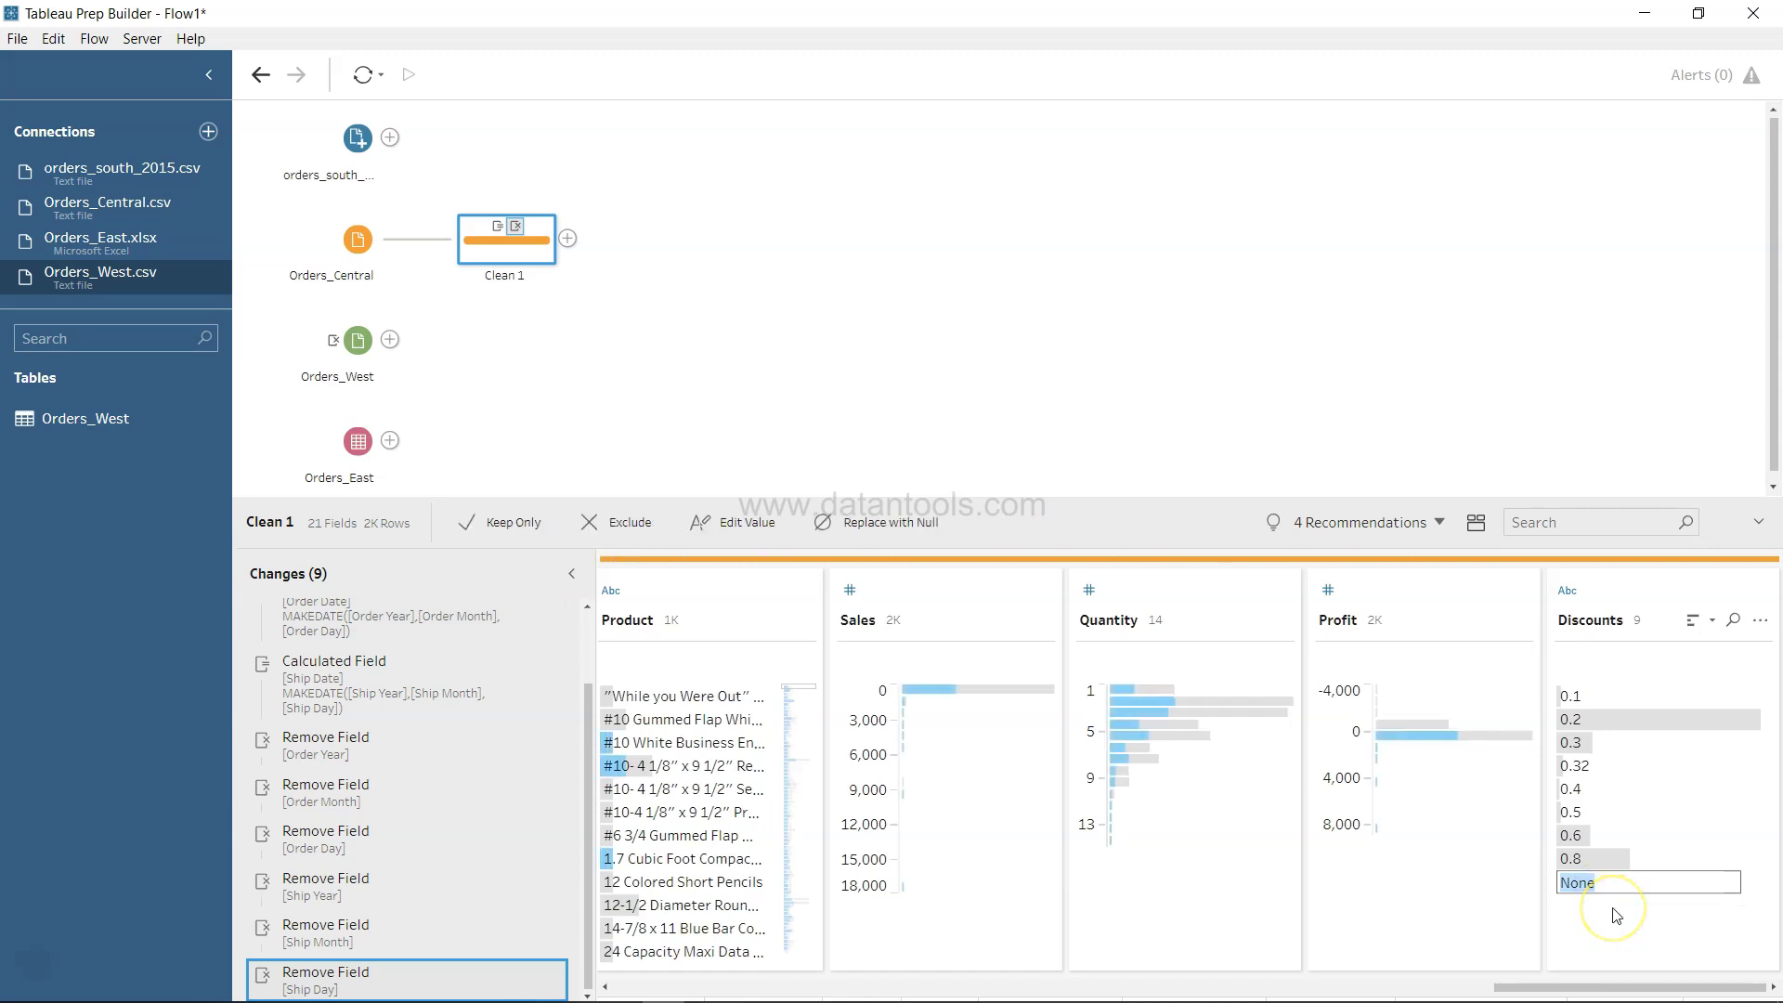
type("0")
key("Return")
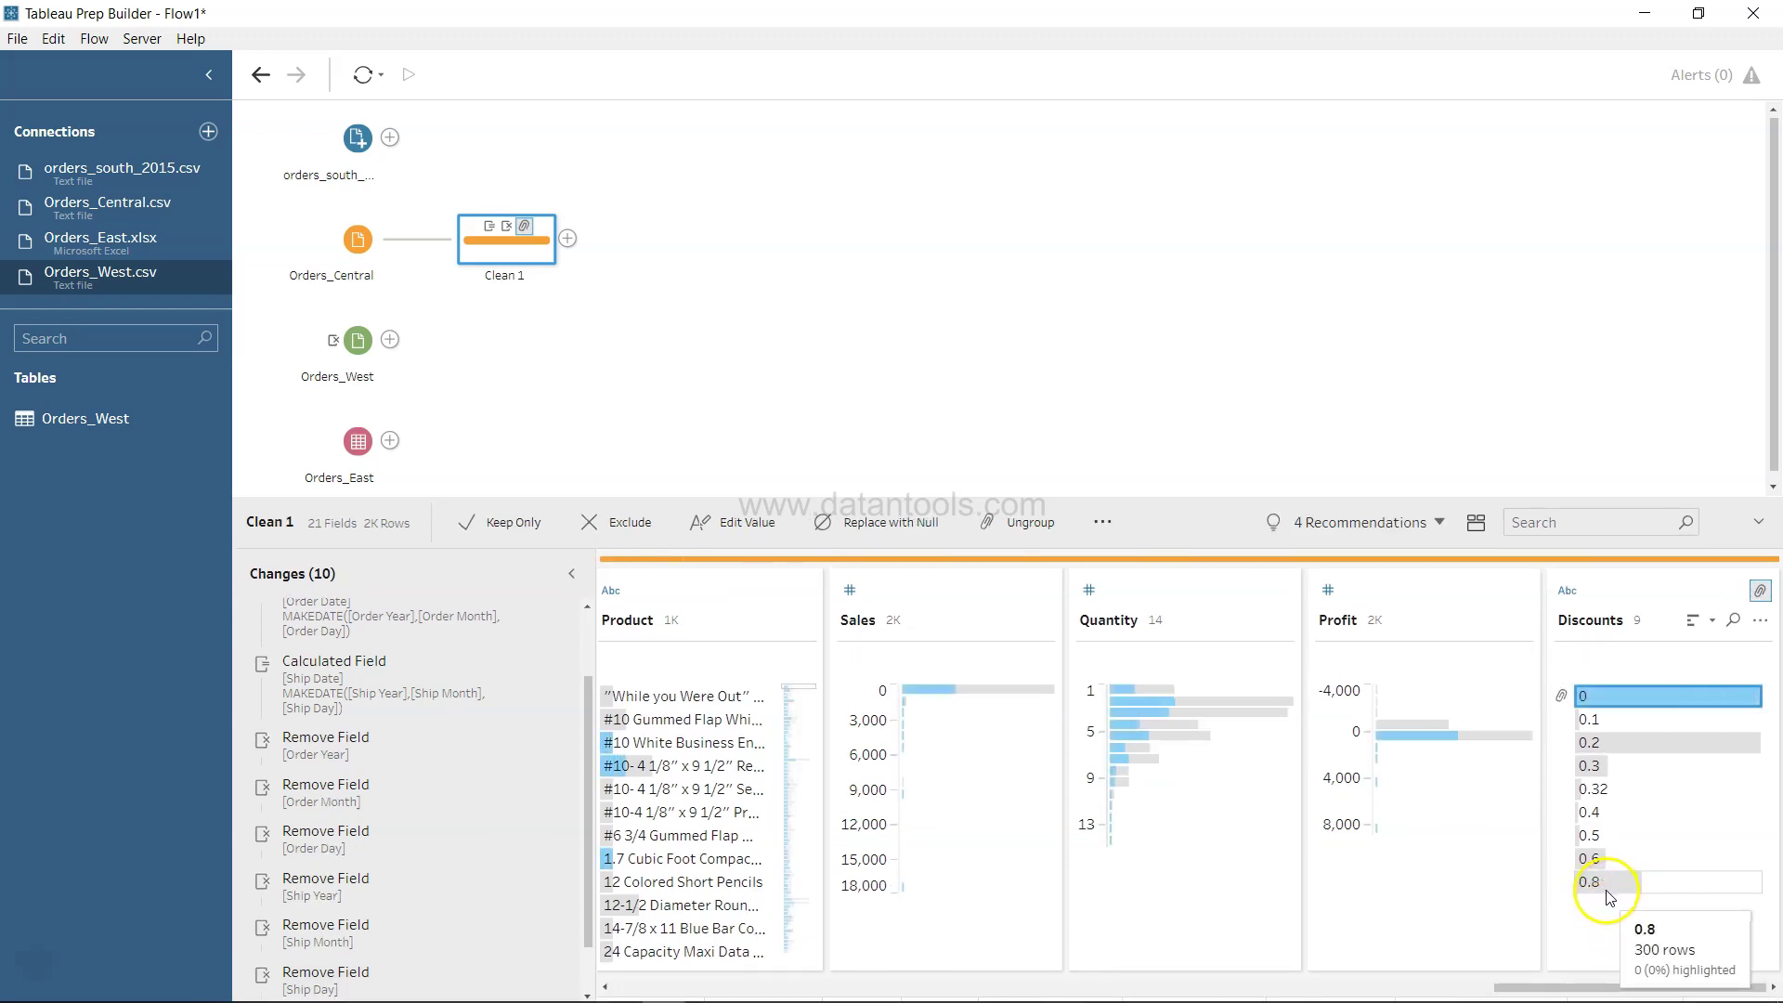
Change the data type of the Discounts field to Number (decimal).
left_click(1568, 590)
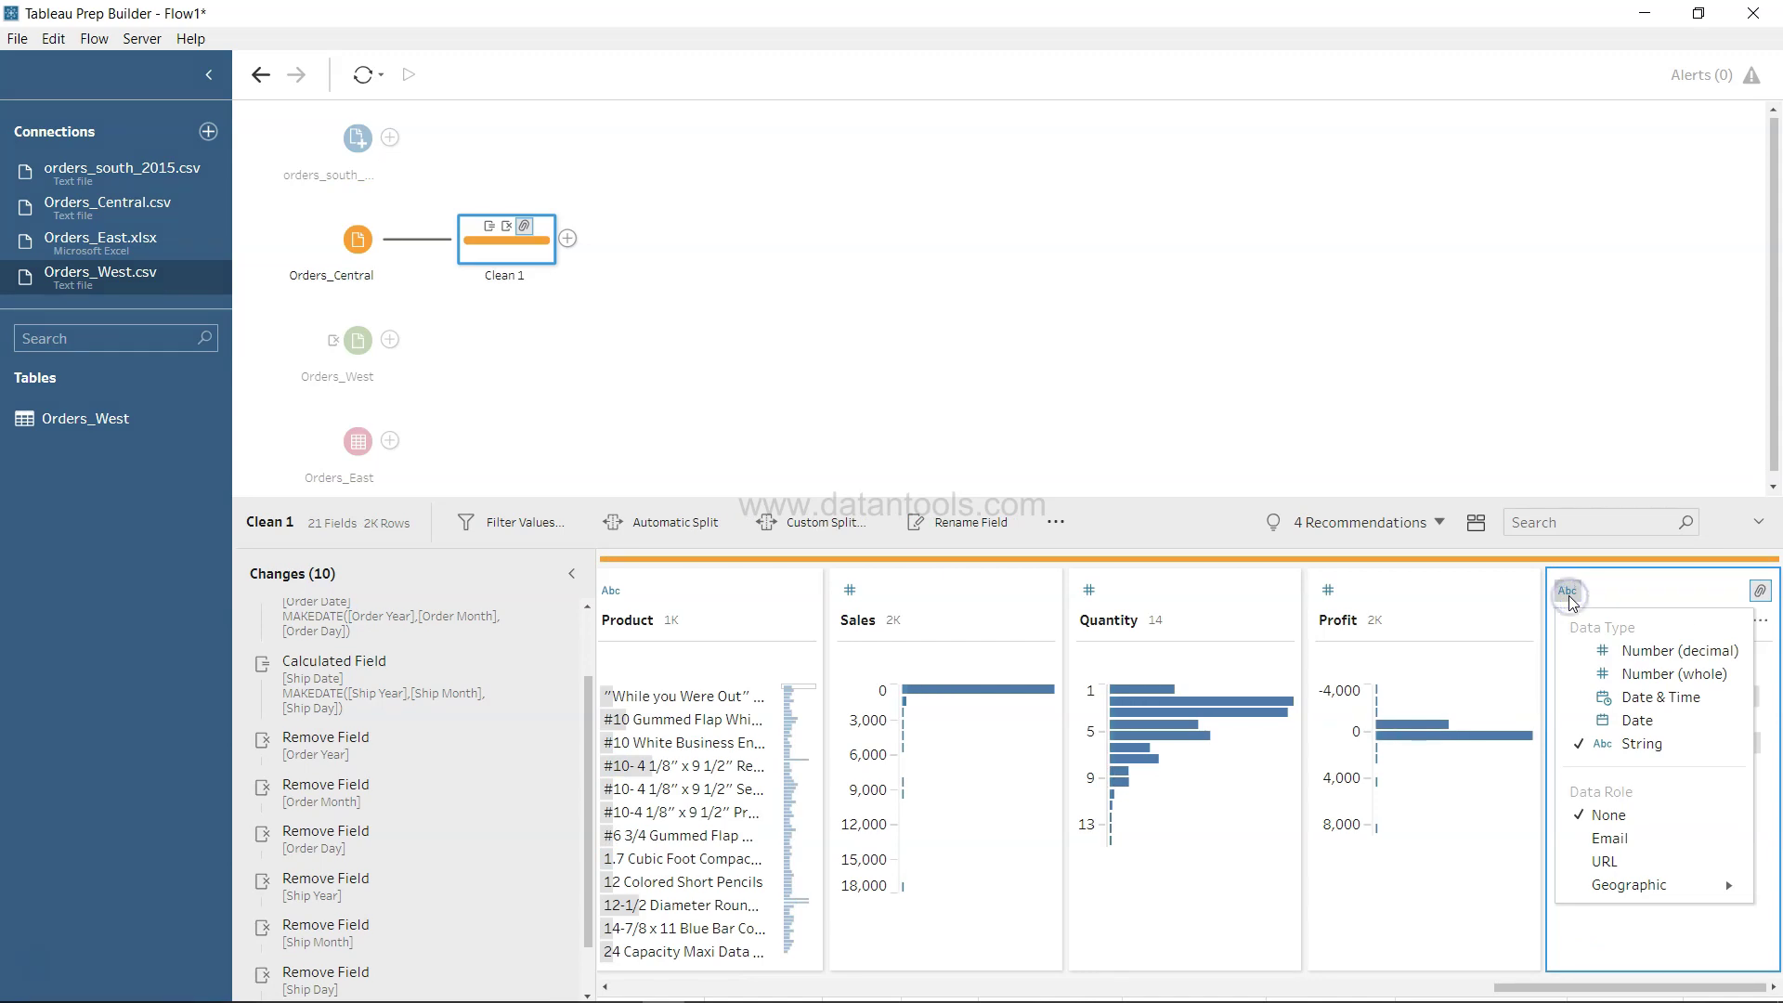
left_click(1603, 652)
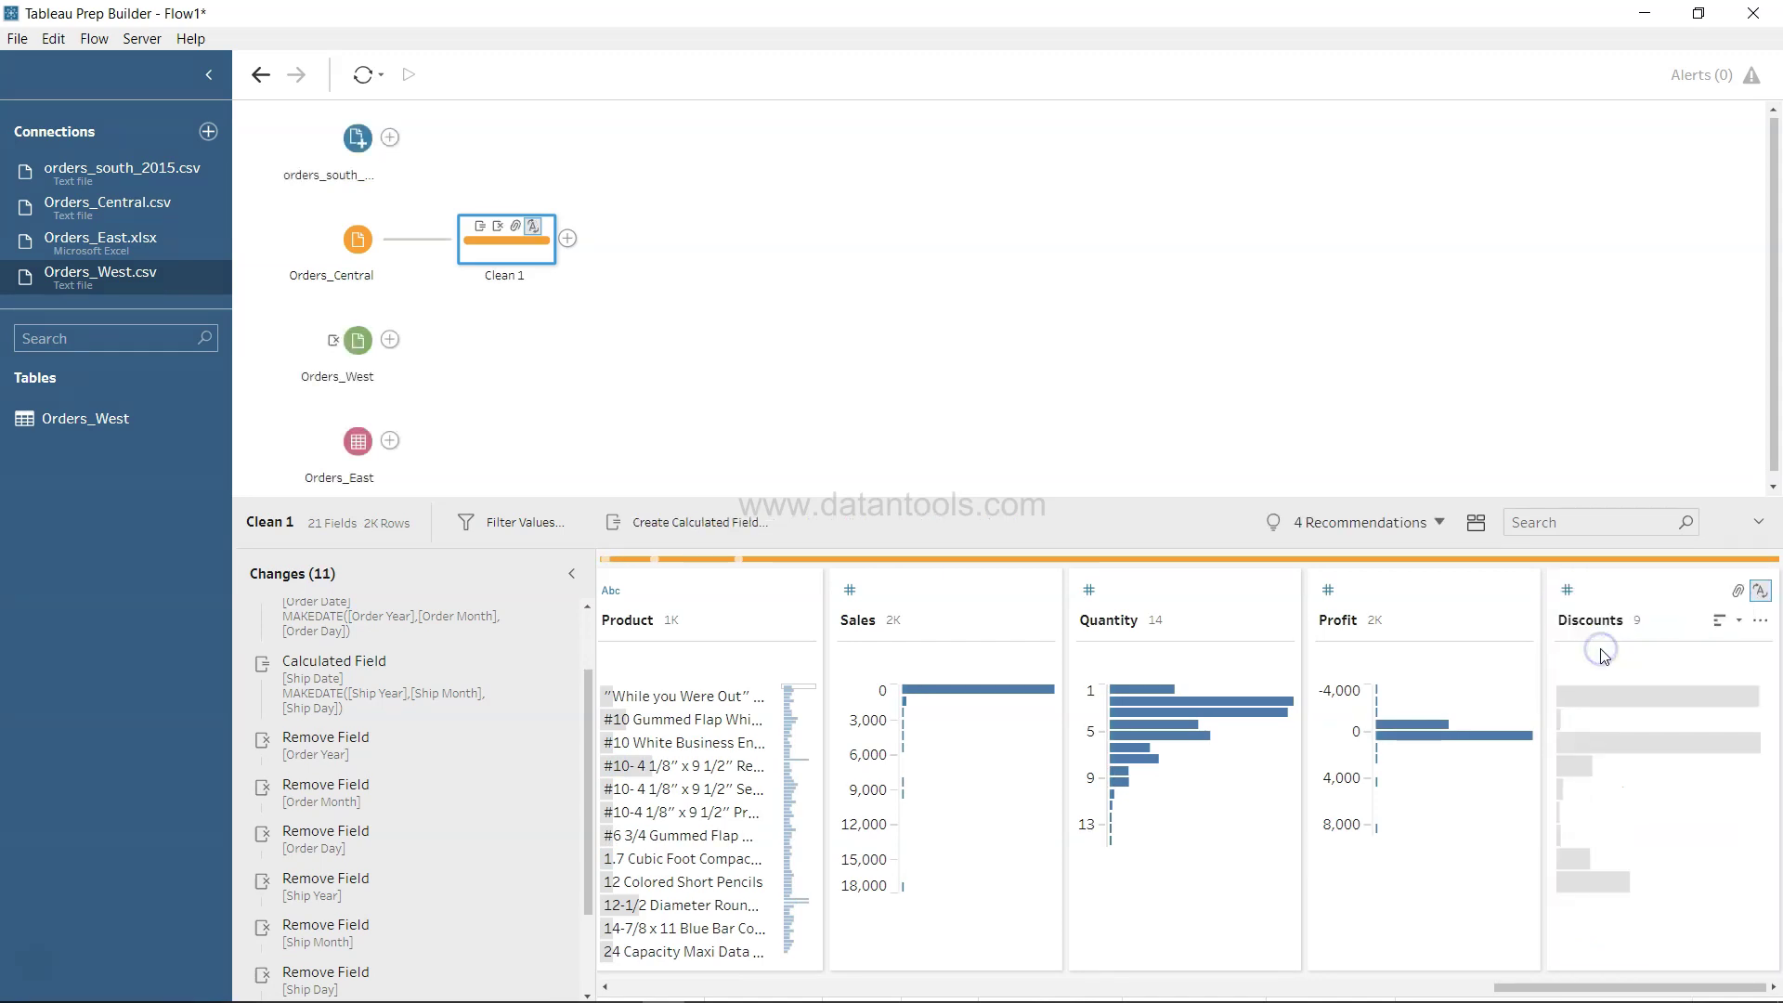
left_click(1348, 821)
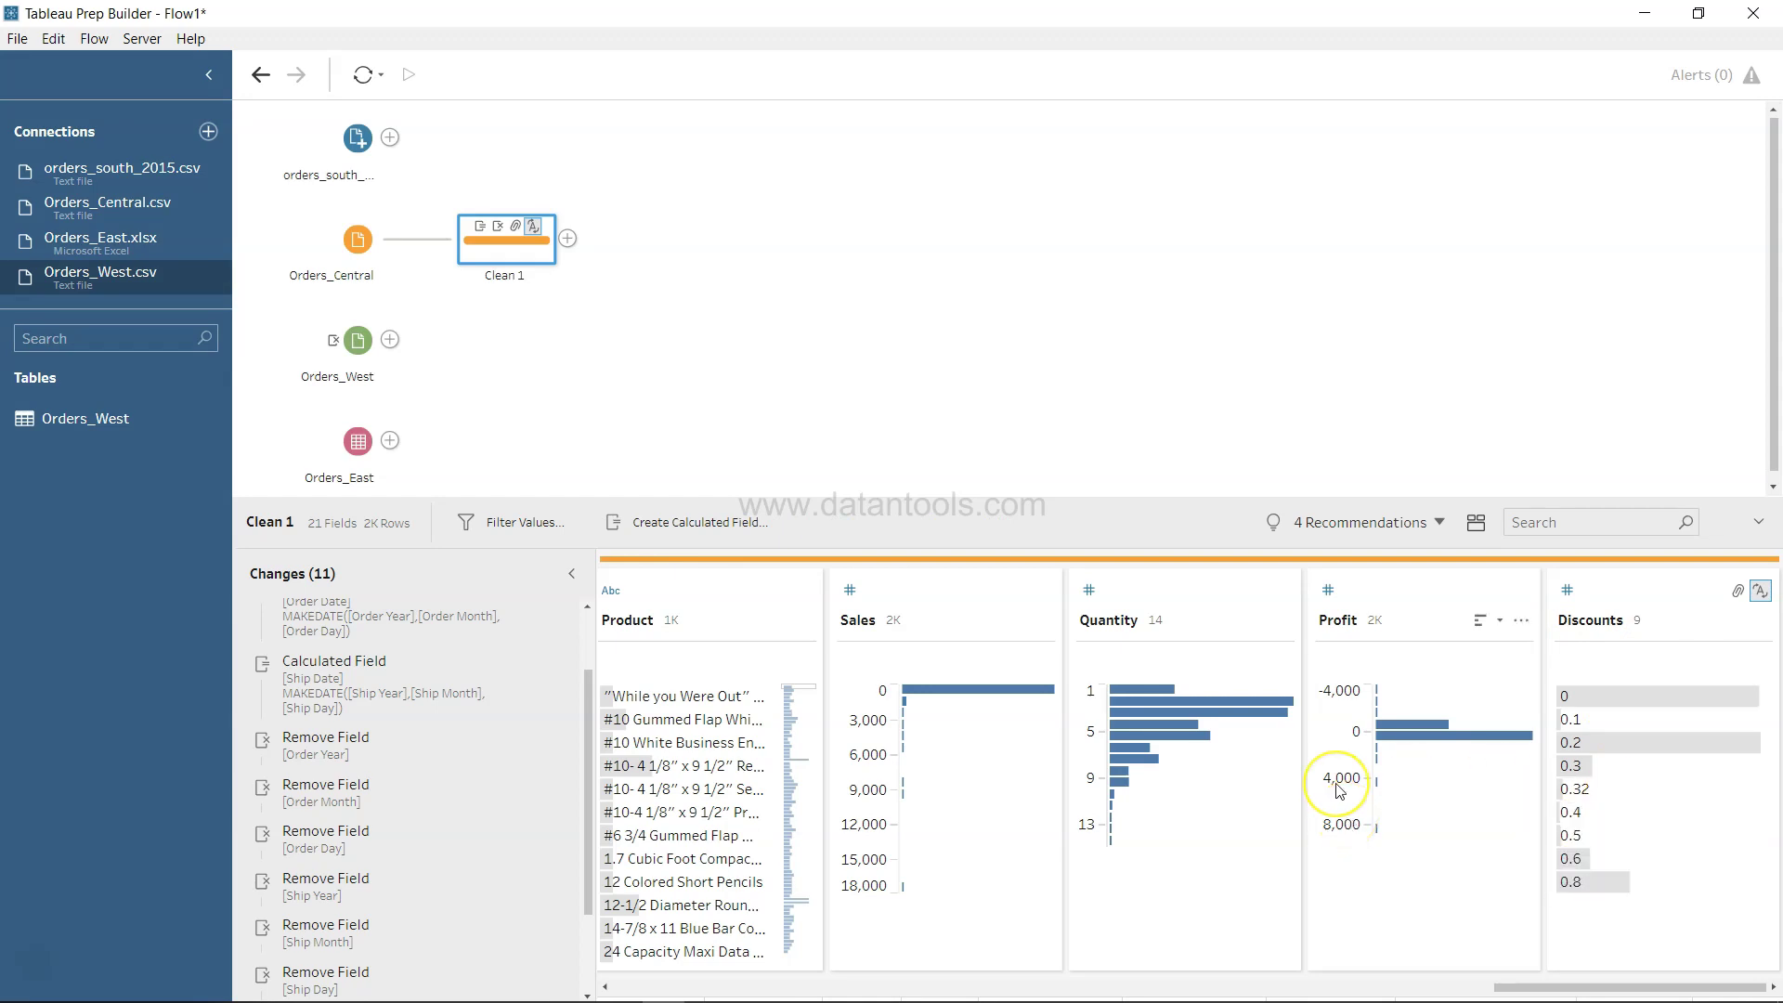
Rename the Clean 1 step as "Fixing Dates and Discount" and look through its list of changes.
scroll(1338, 790, "left", 10)
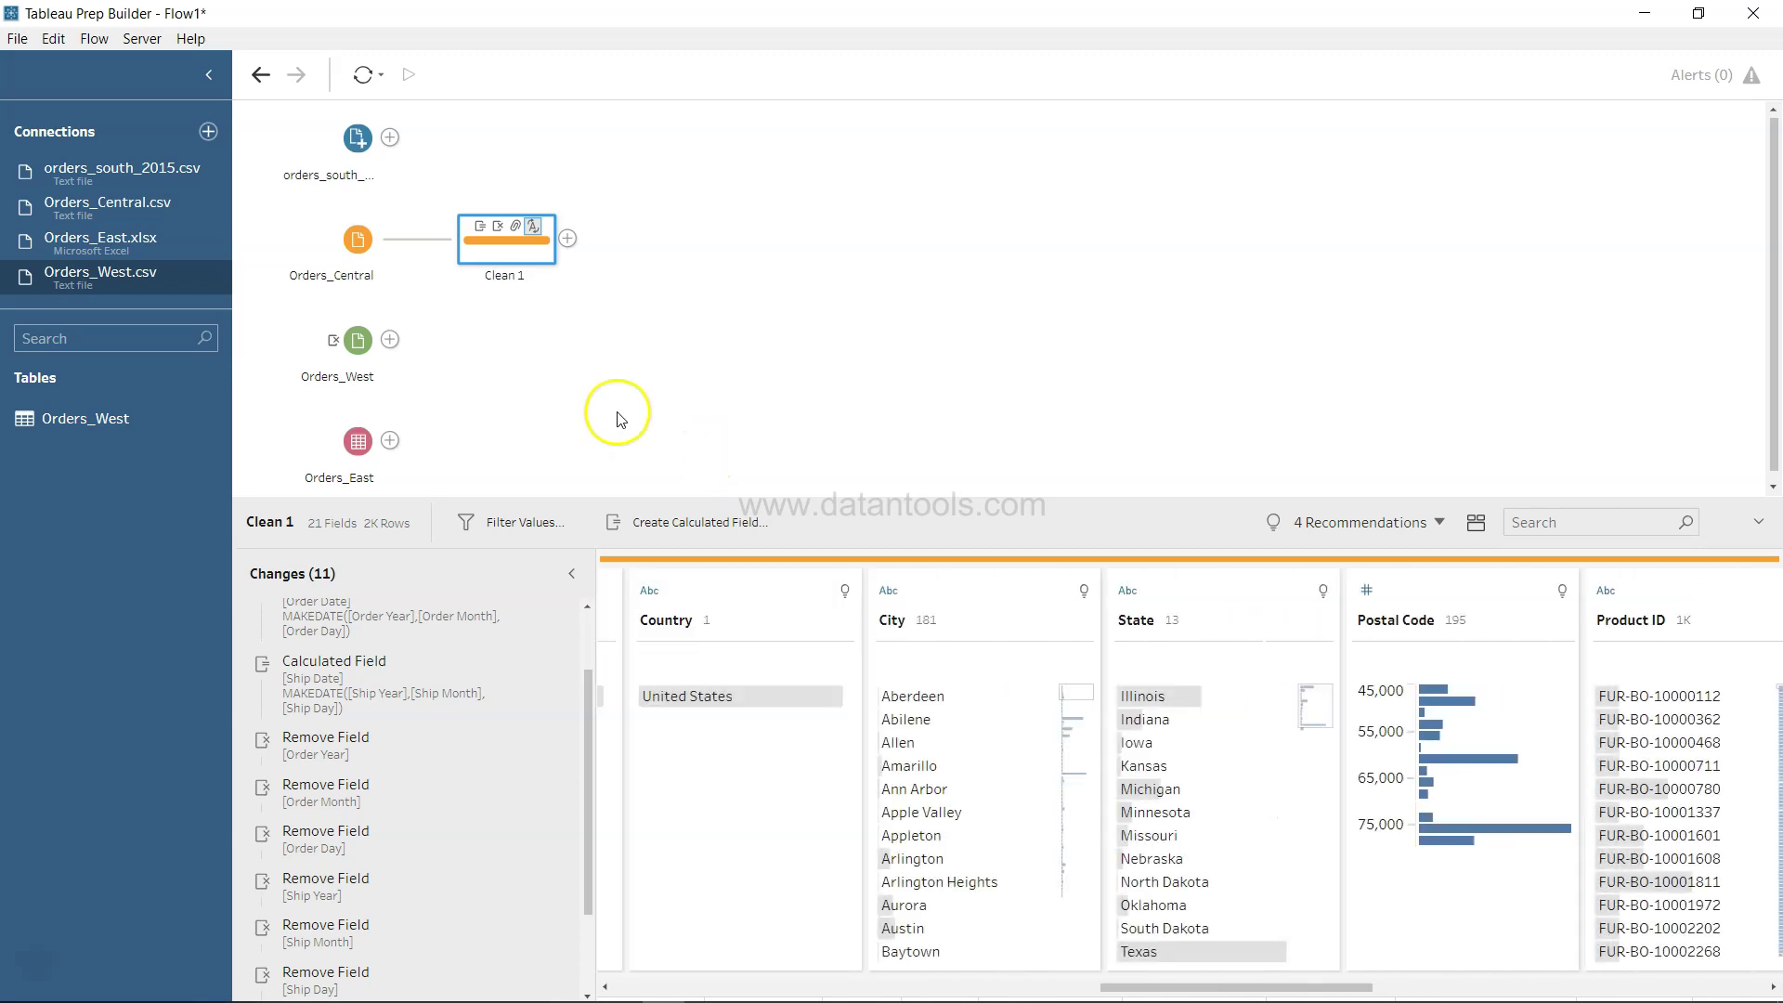
double_click(514, 278)
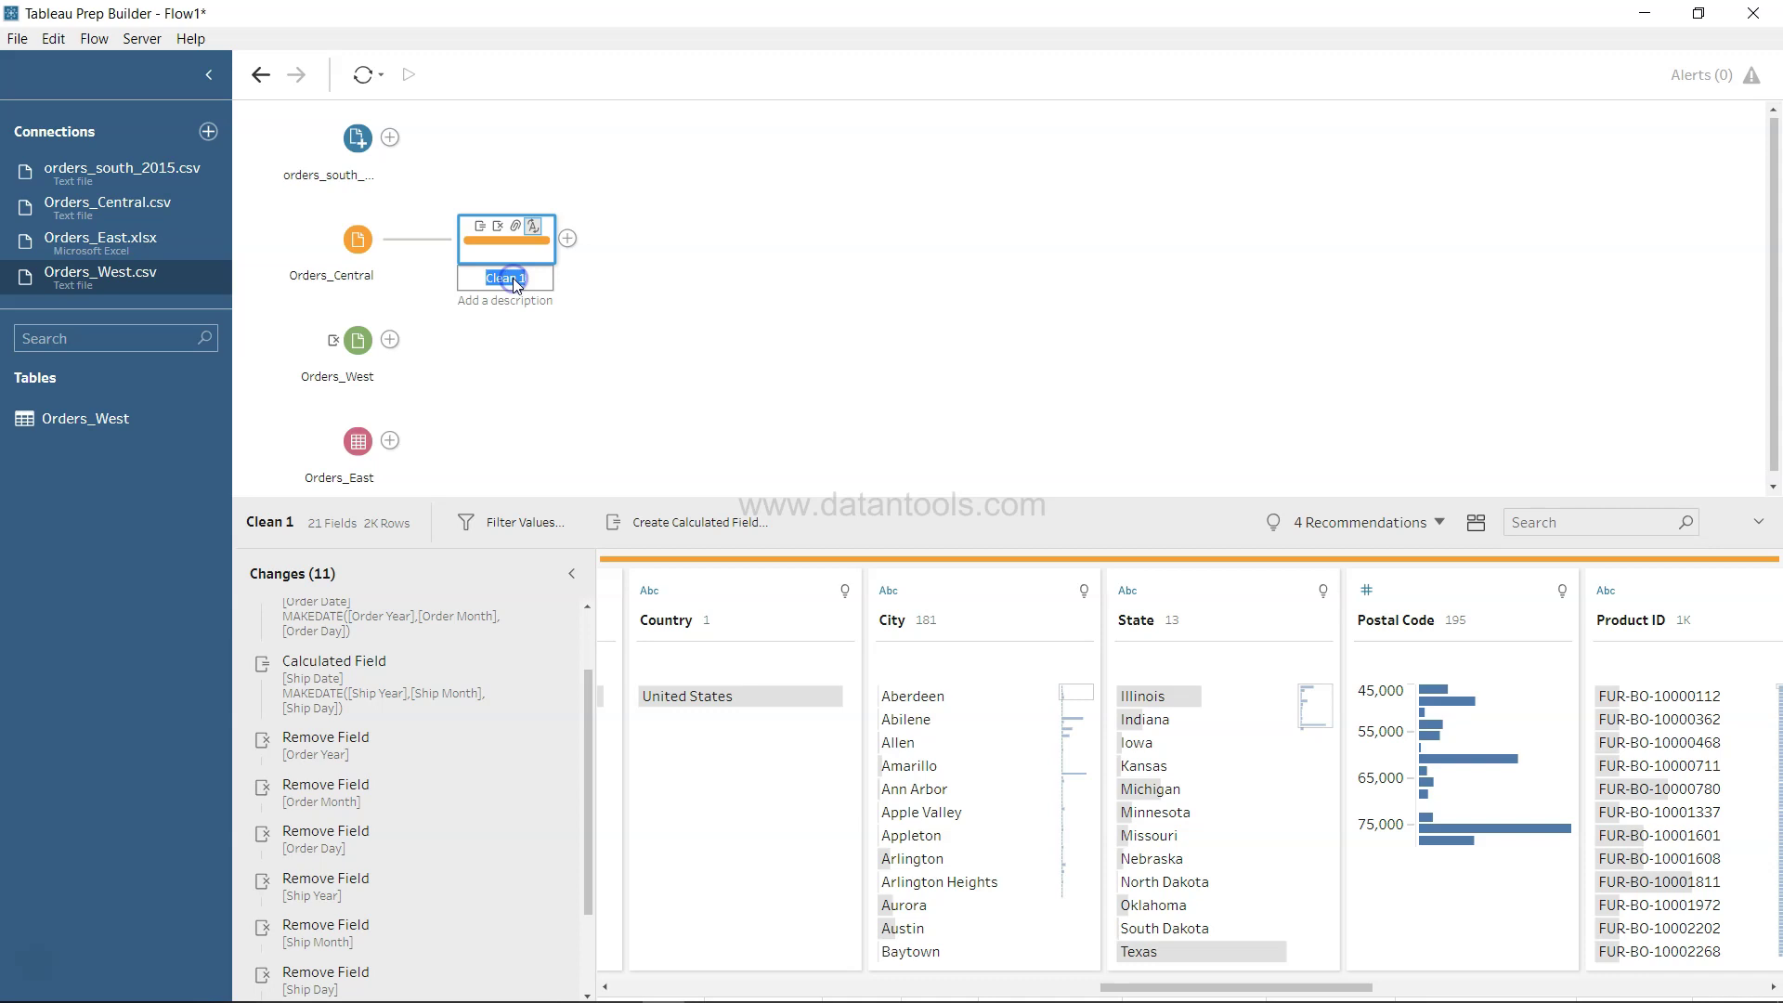
left_click(527, 278)
type("Fixing")
type(" Order Da")
type("te")
key("BackSpace")
key("BackSpace")
key("BackSpace")
key("BackSpace")
key("BackSpace")
key("BackSpace")
key("BackSpace")
key("BackSpace")
key("BackSpace")
key("BackSpace")
key("BackSpace")
type("Dates and Discount")
key("Return")
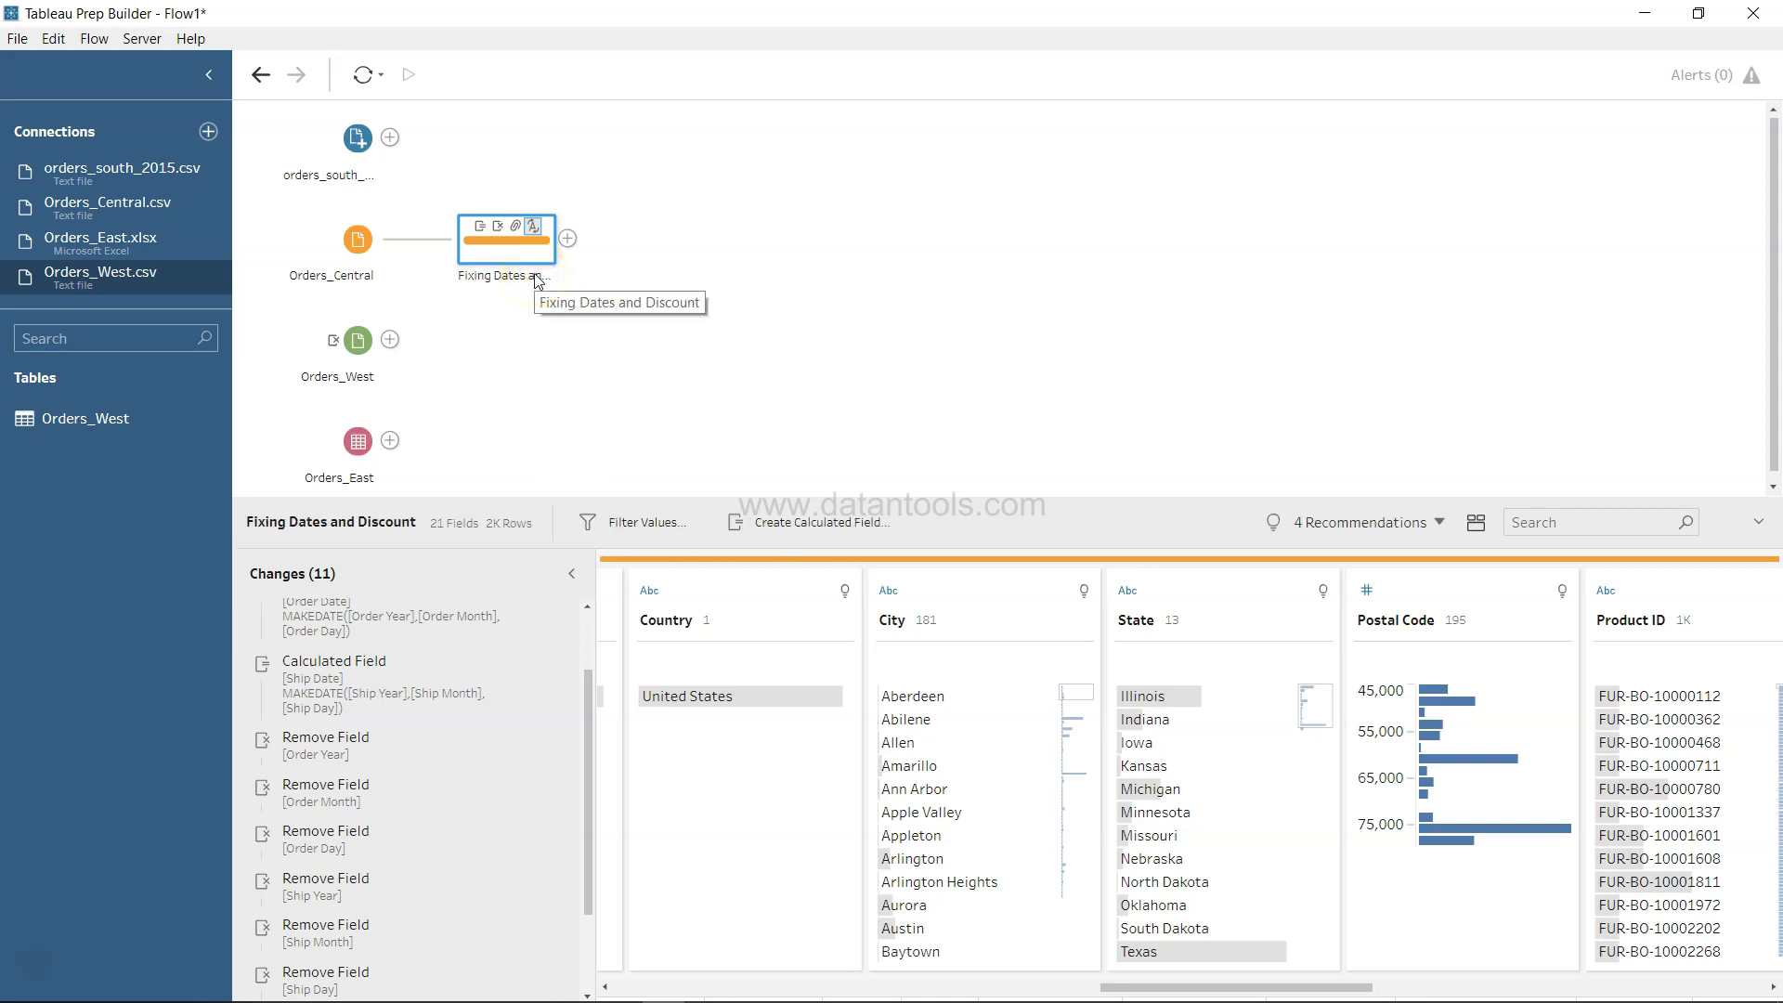
scroll(549, 762, "down", 5)
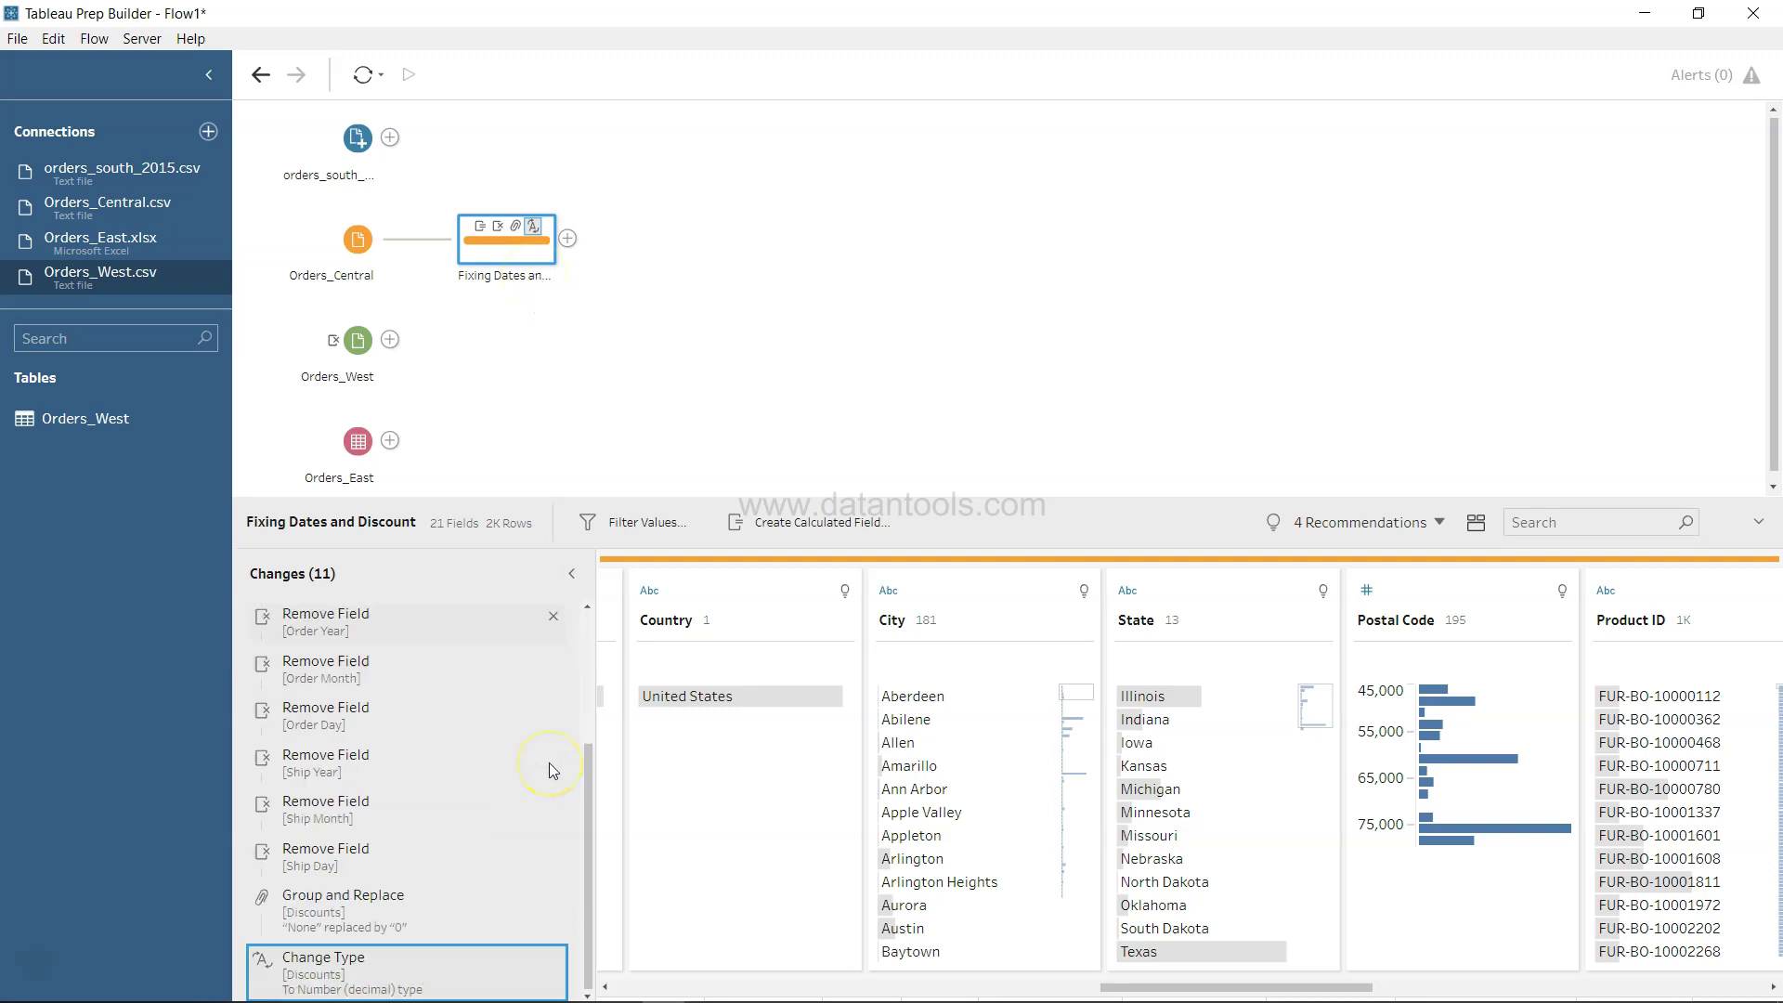
scroll(549, 761, "up", 8)
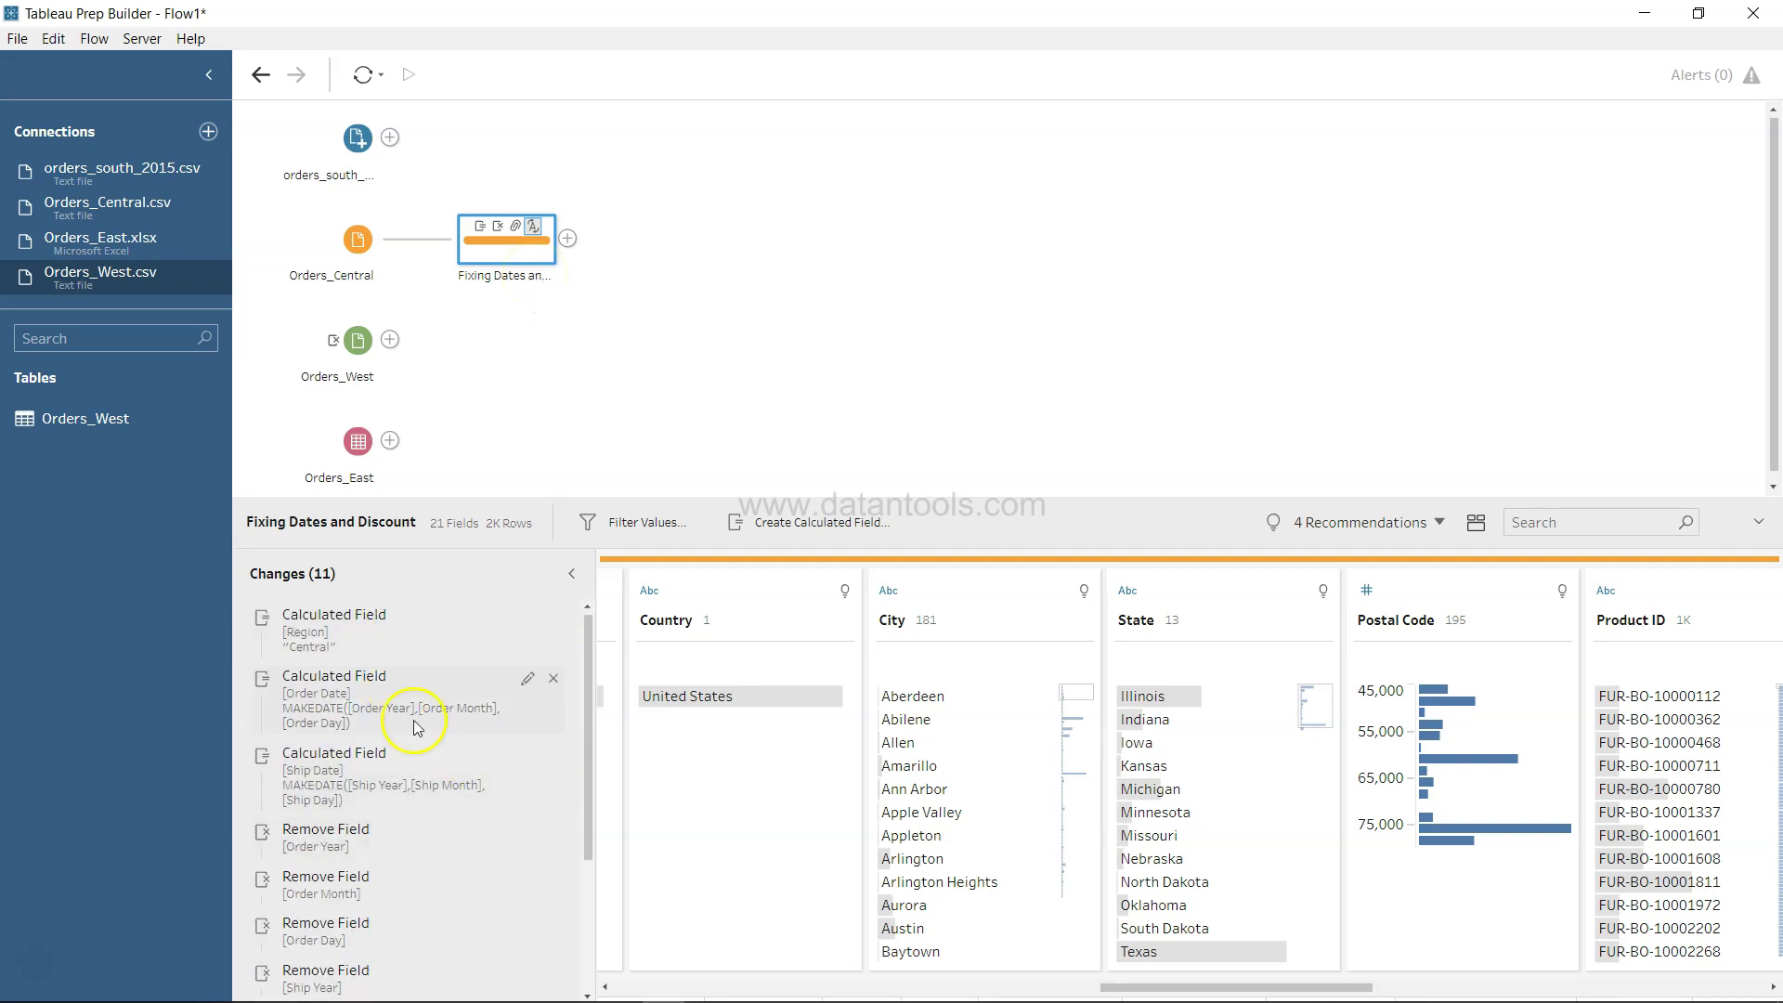